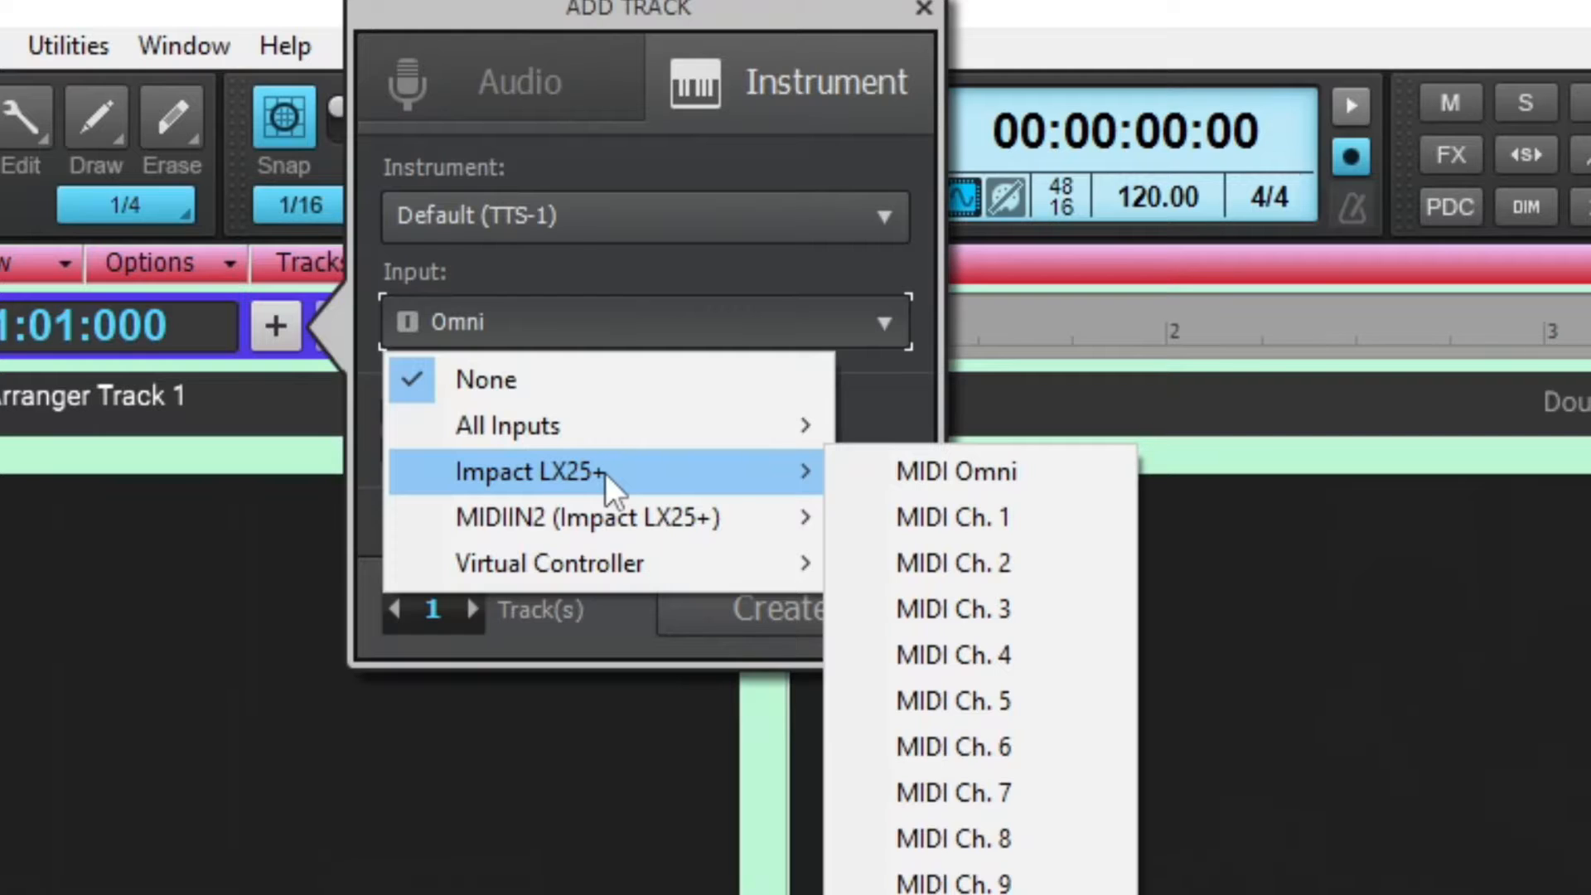
Set the new instrument track's input to MIDI Omni from All Inputs, keeping Record Enable off
mouse_move(704, 515)
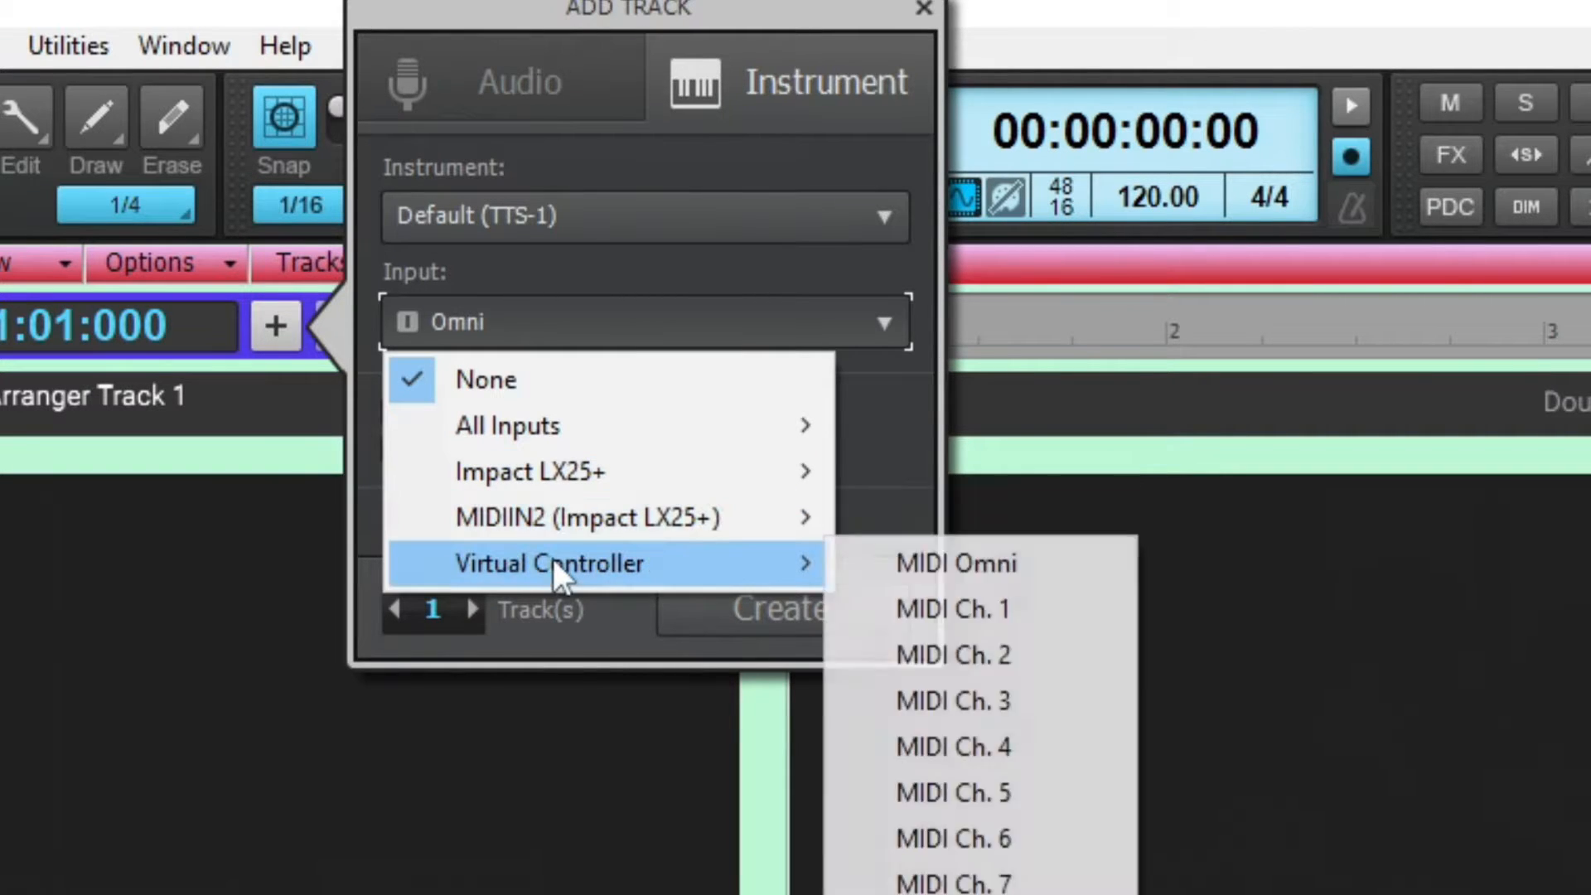
mouse_move(654, 434)
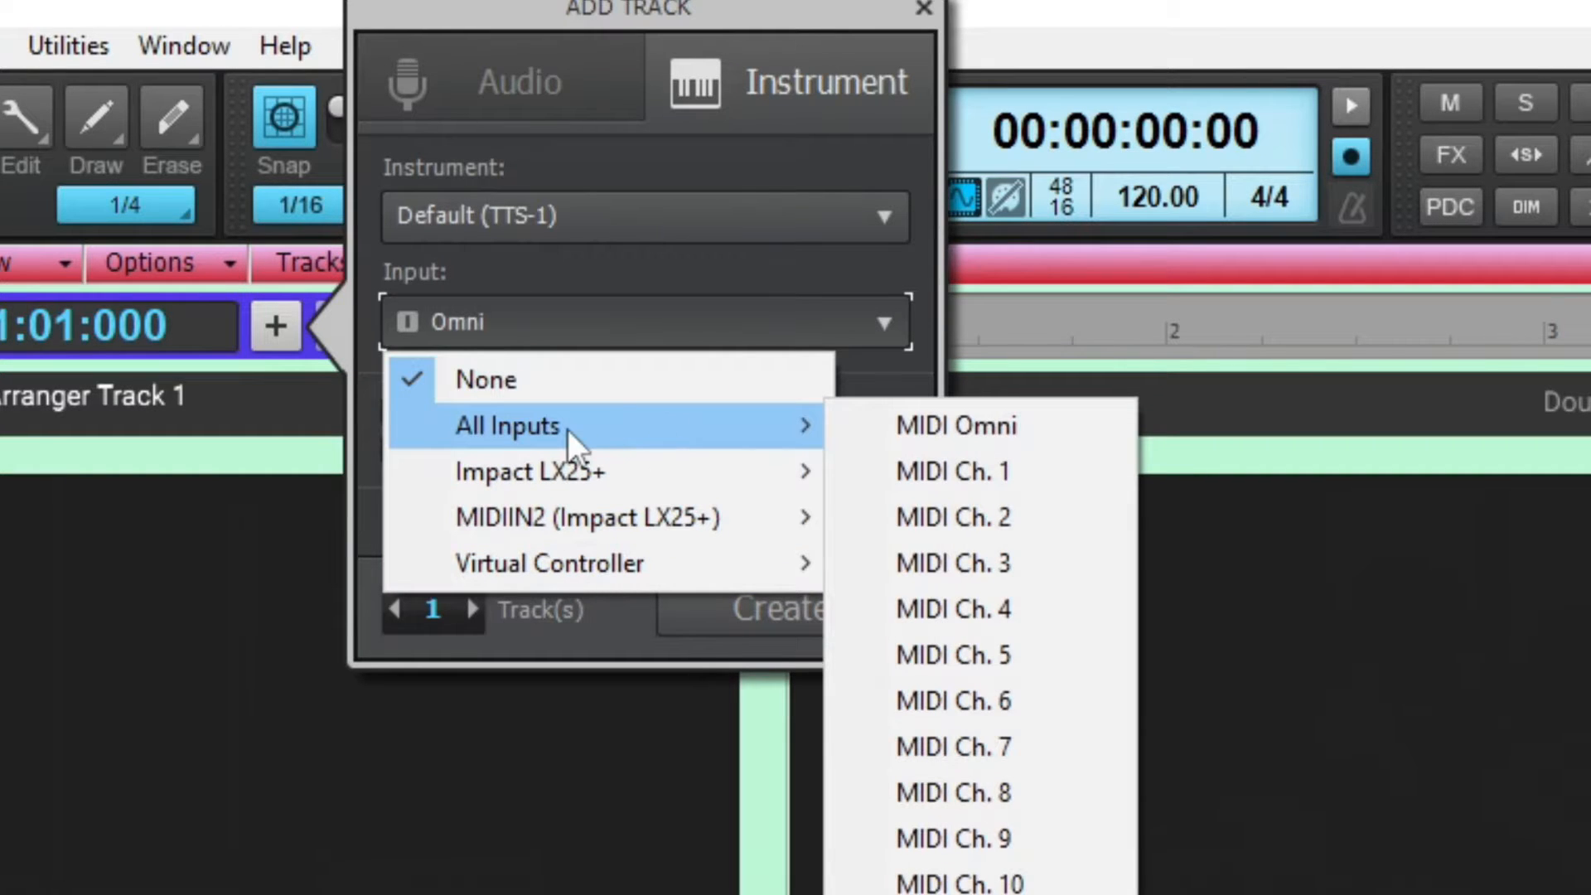
click(938, 425)
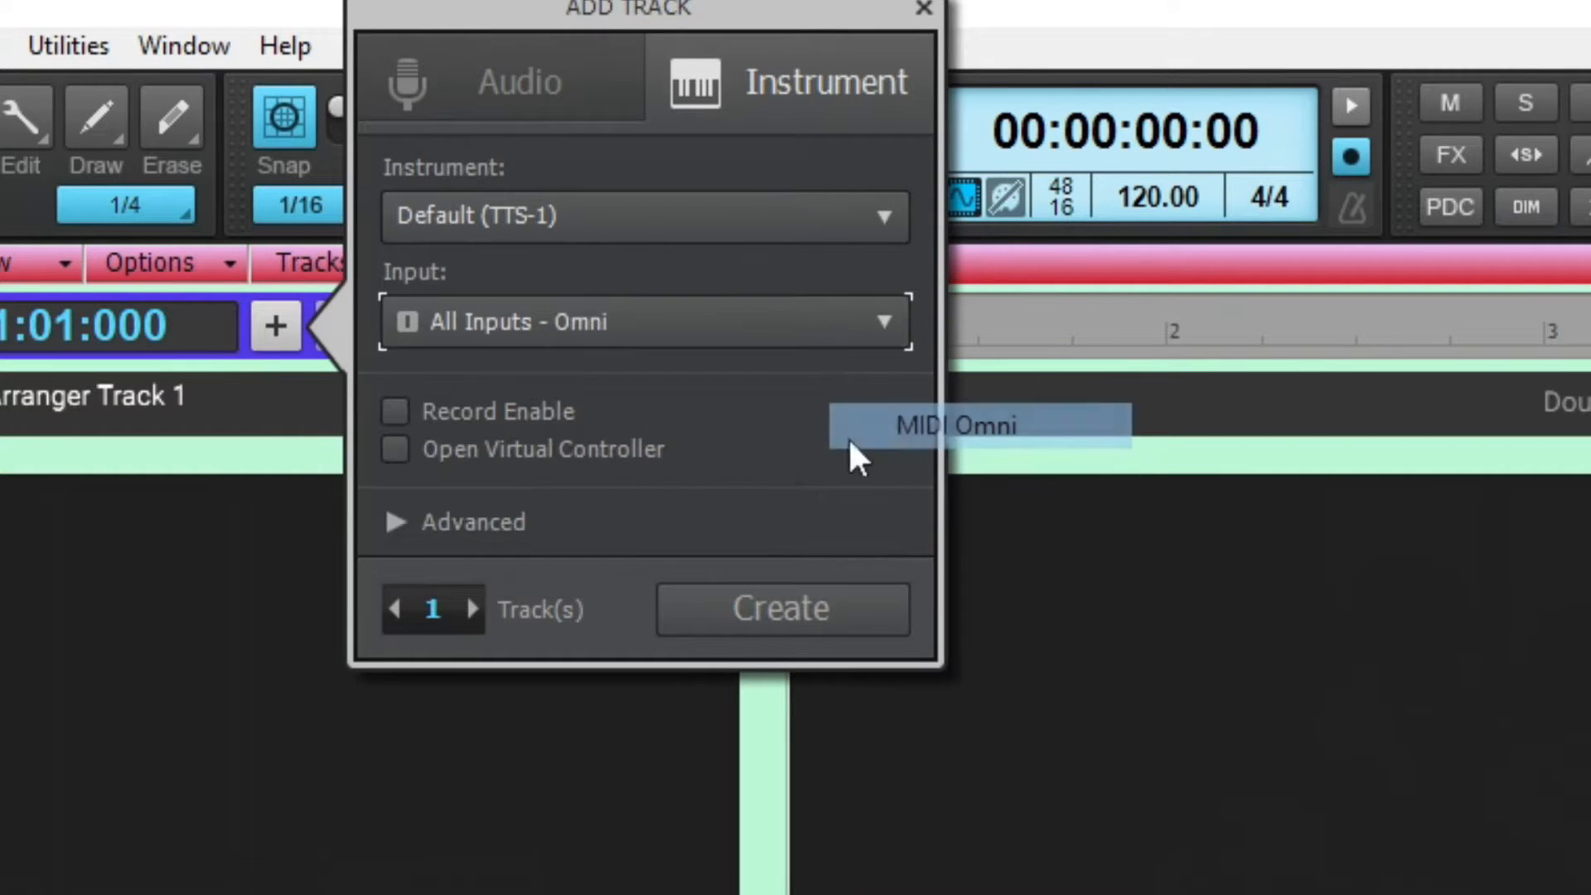
click(472, 411)
click(502, 411)
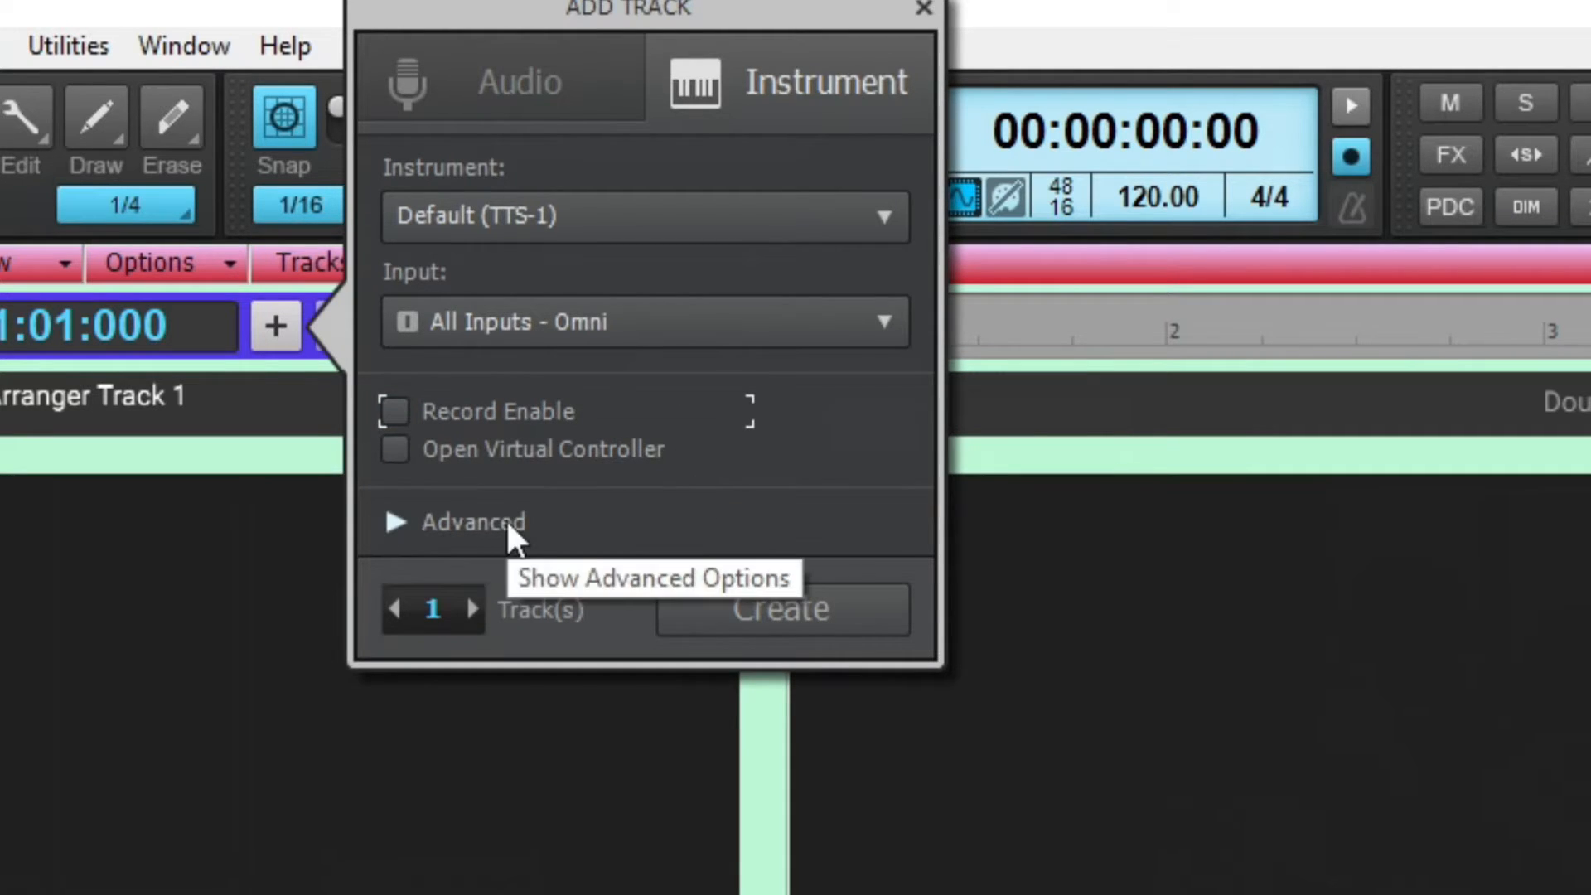
Reveal the advanced options for the new track and enable Create Folder
click(444, 522)
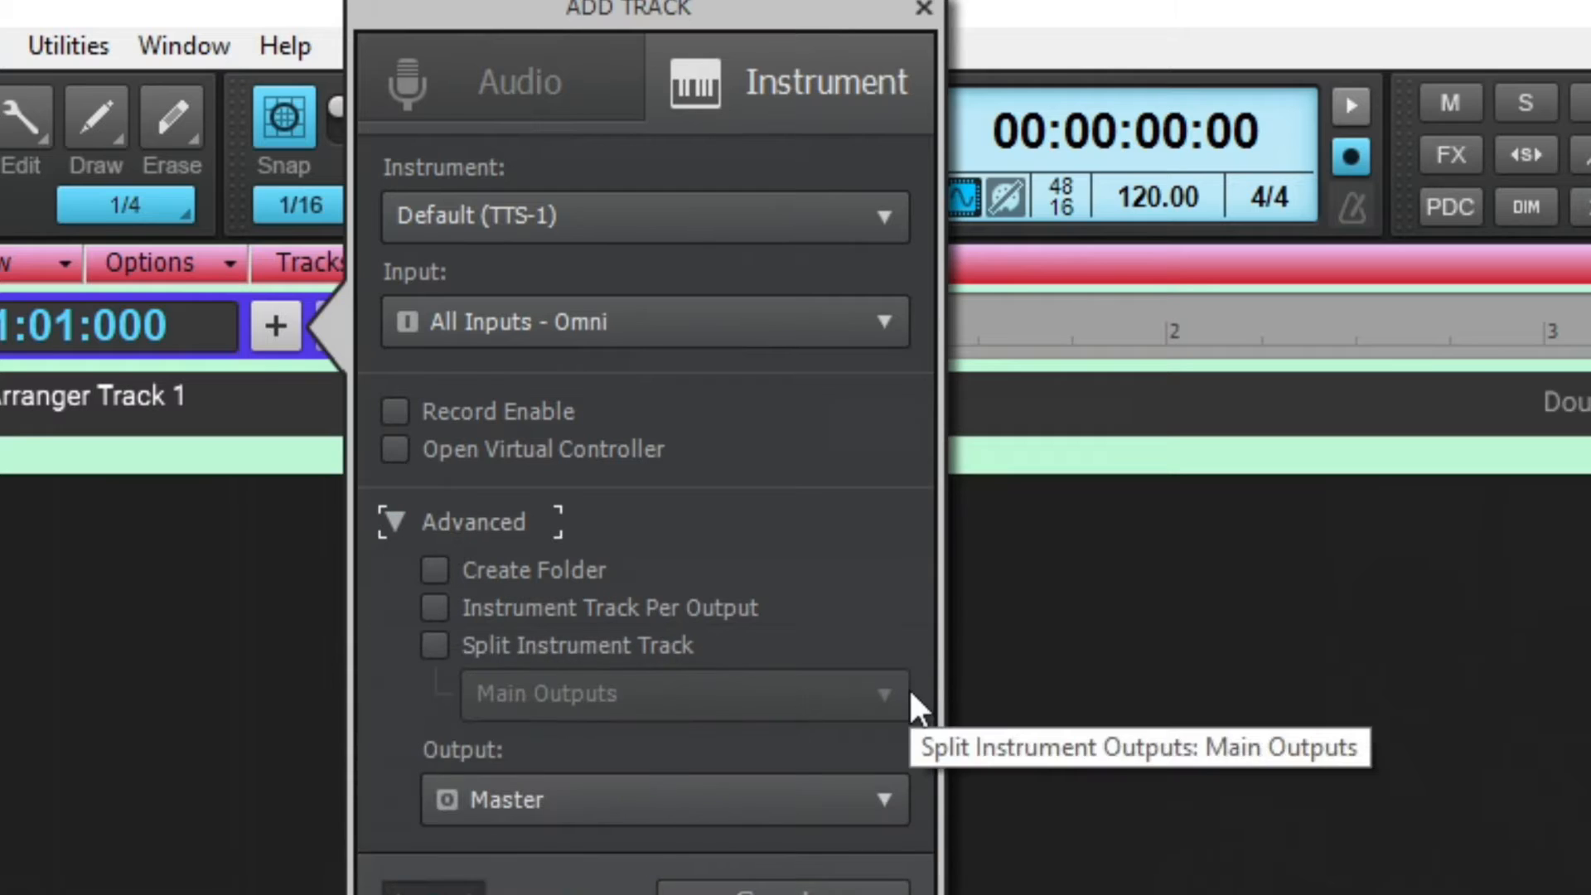
click(434, 569)
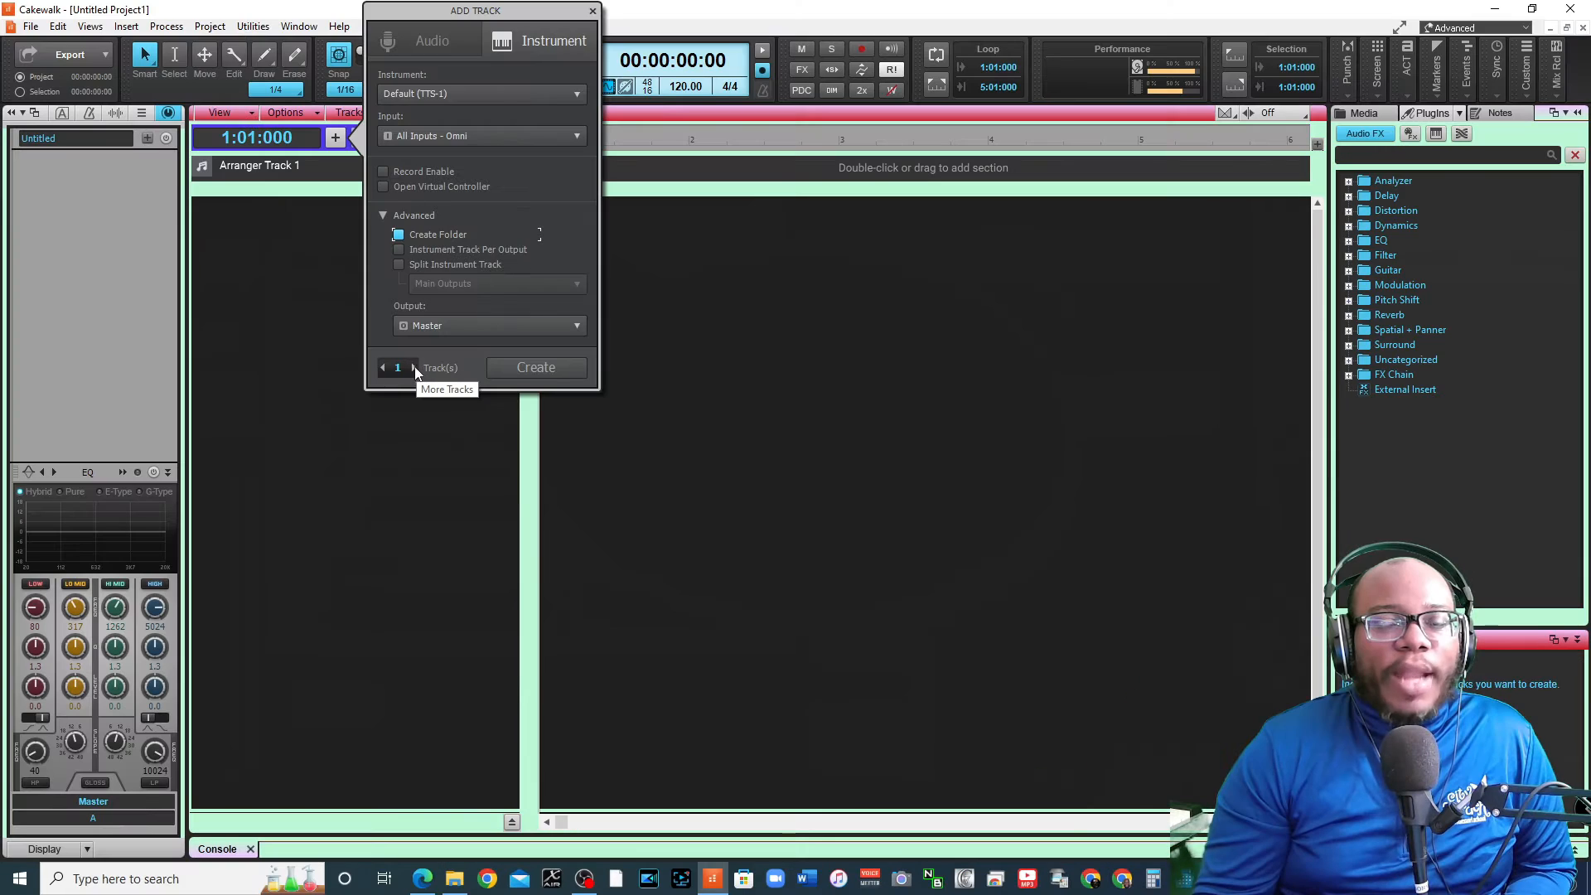
Raise the number of instrument tracks to create to 34
click(413, 368)
click(413, 368)
click(413, 368)
click(413, 368)
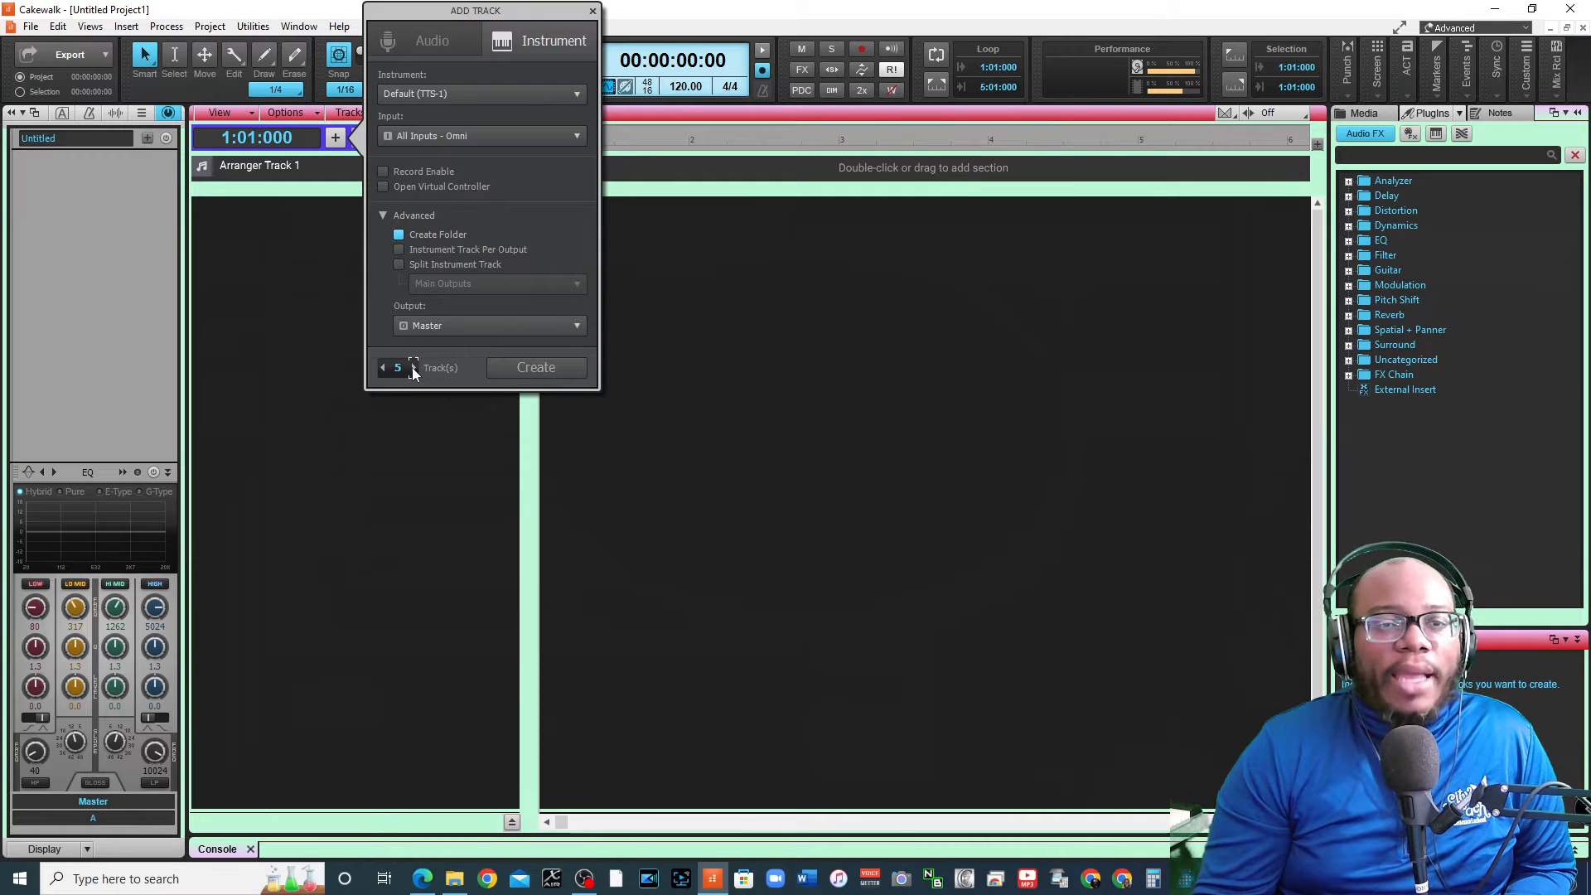
click(414, 368)
click(414, 368)
click(414, 367)
click(413, 368)
click(413, 368)
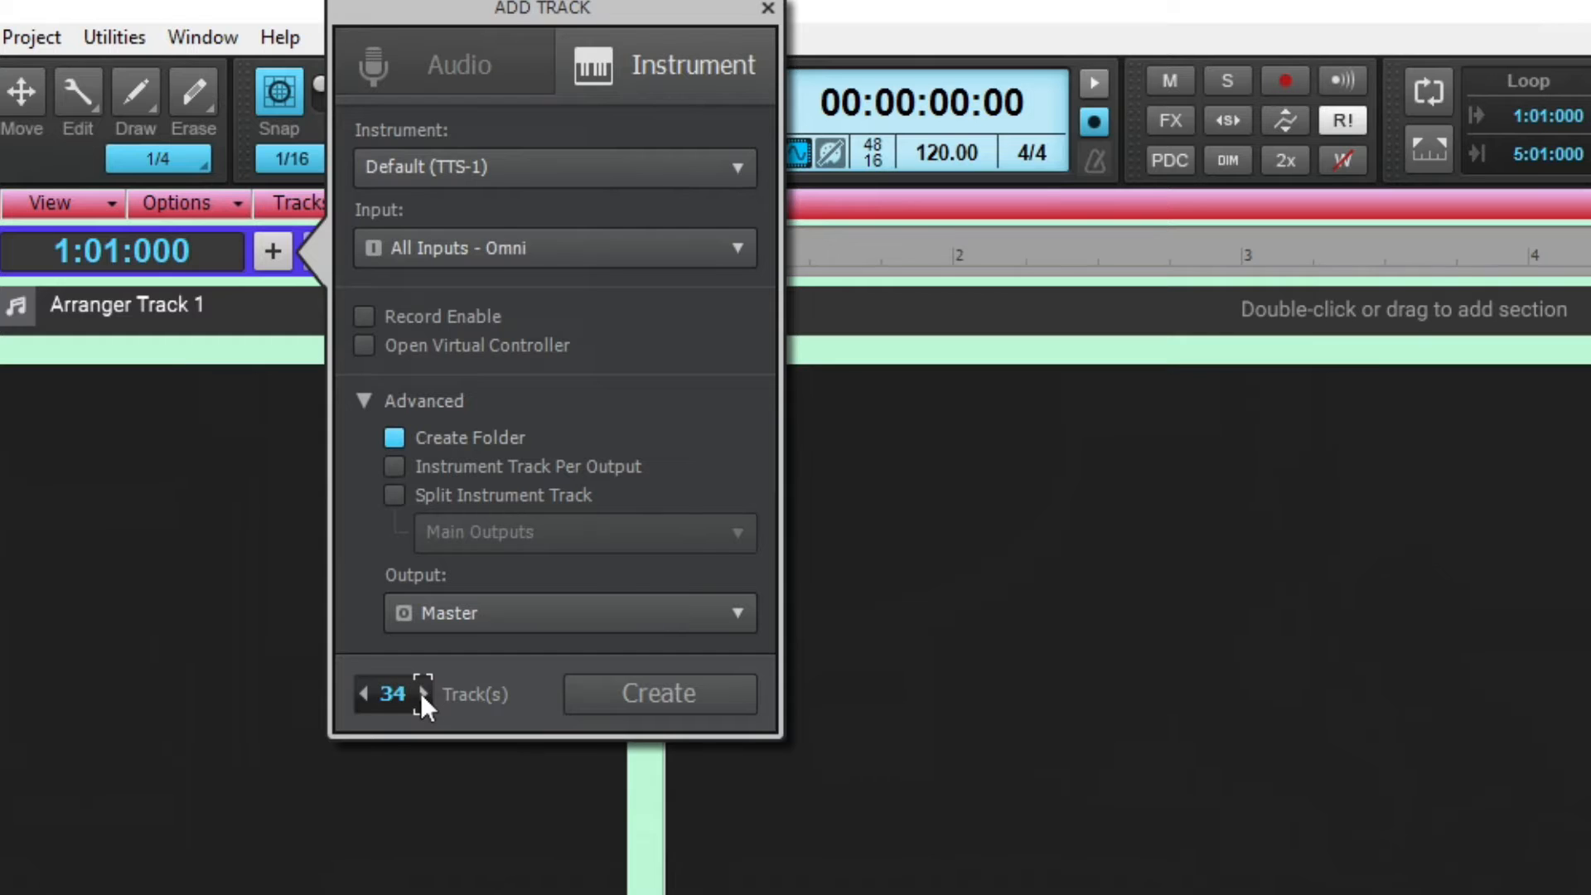
Lower the number of instrument tracks to create to 8
click(361, 693)
click(361, 694)
click(361, 694)
click(362, 694)
click(361, 694)
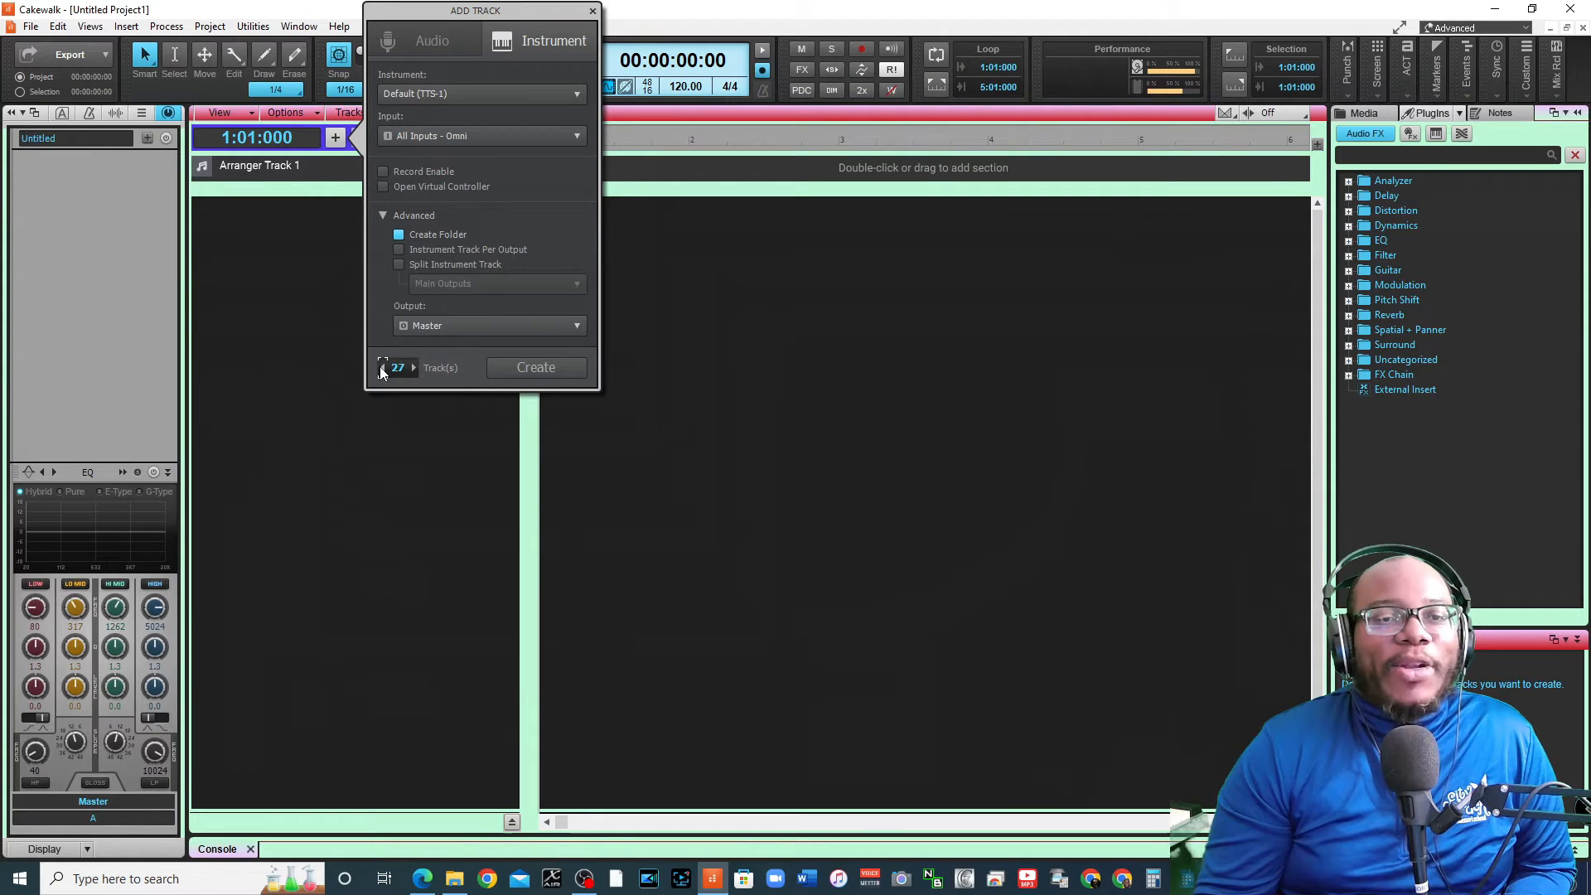
click(382, 367)
click(381, 367)
click(382, 367)
click(382, 367)
click(382, 367)
click(382, 367)
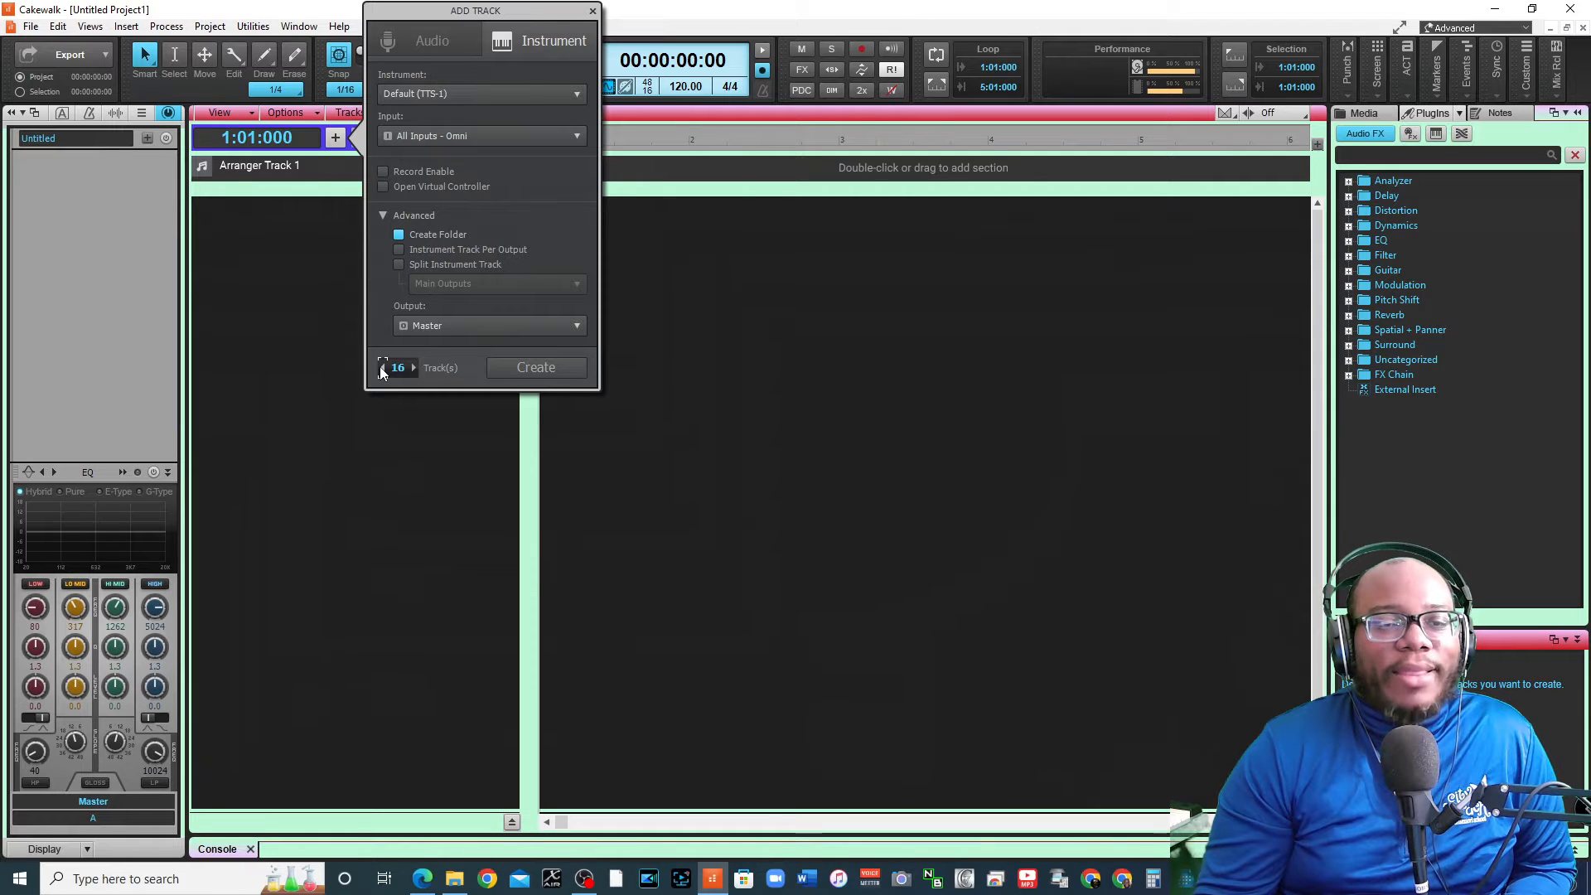
click(382, 367)
click(381, 367)
click(382, 367)
click(382, 367)
click(382, 367)
click(382, 367)
click(382, 367)
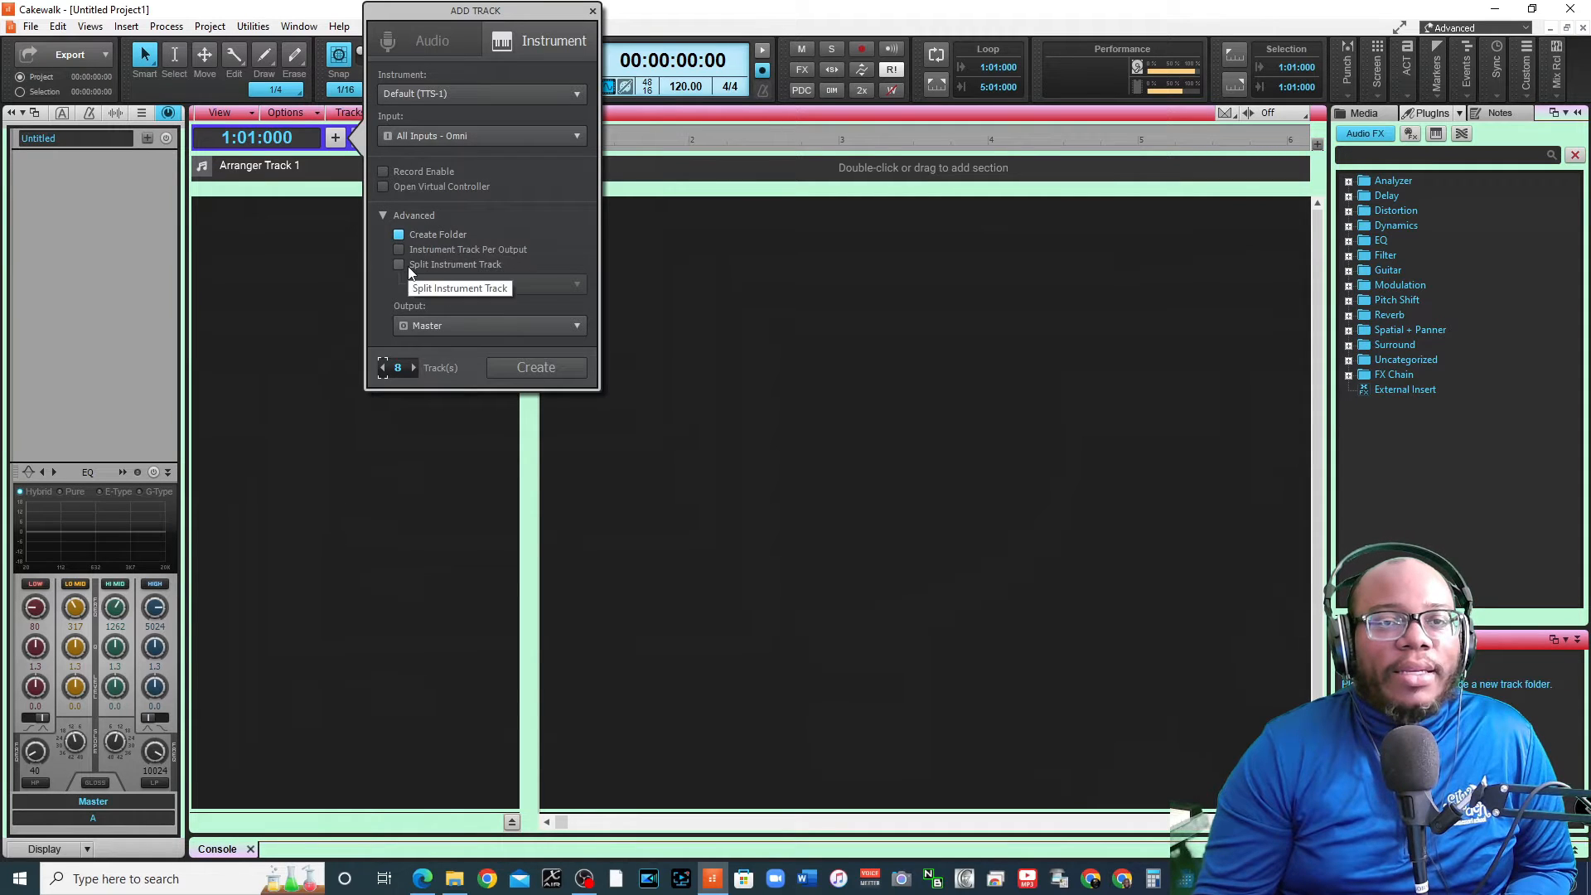
Turn off Create Folder and create the eight default TTS-1 instrument tracks
click(398, 234)
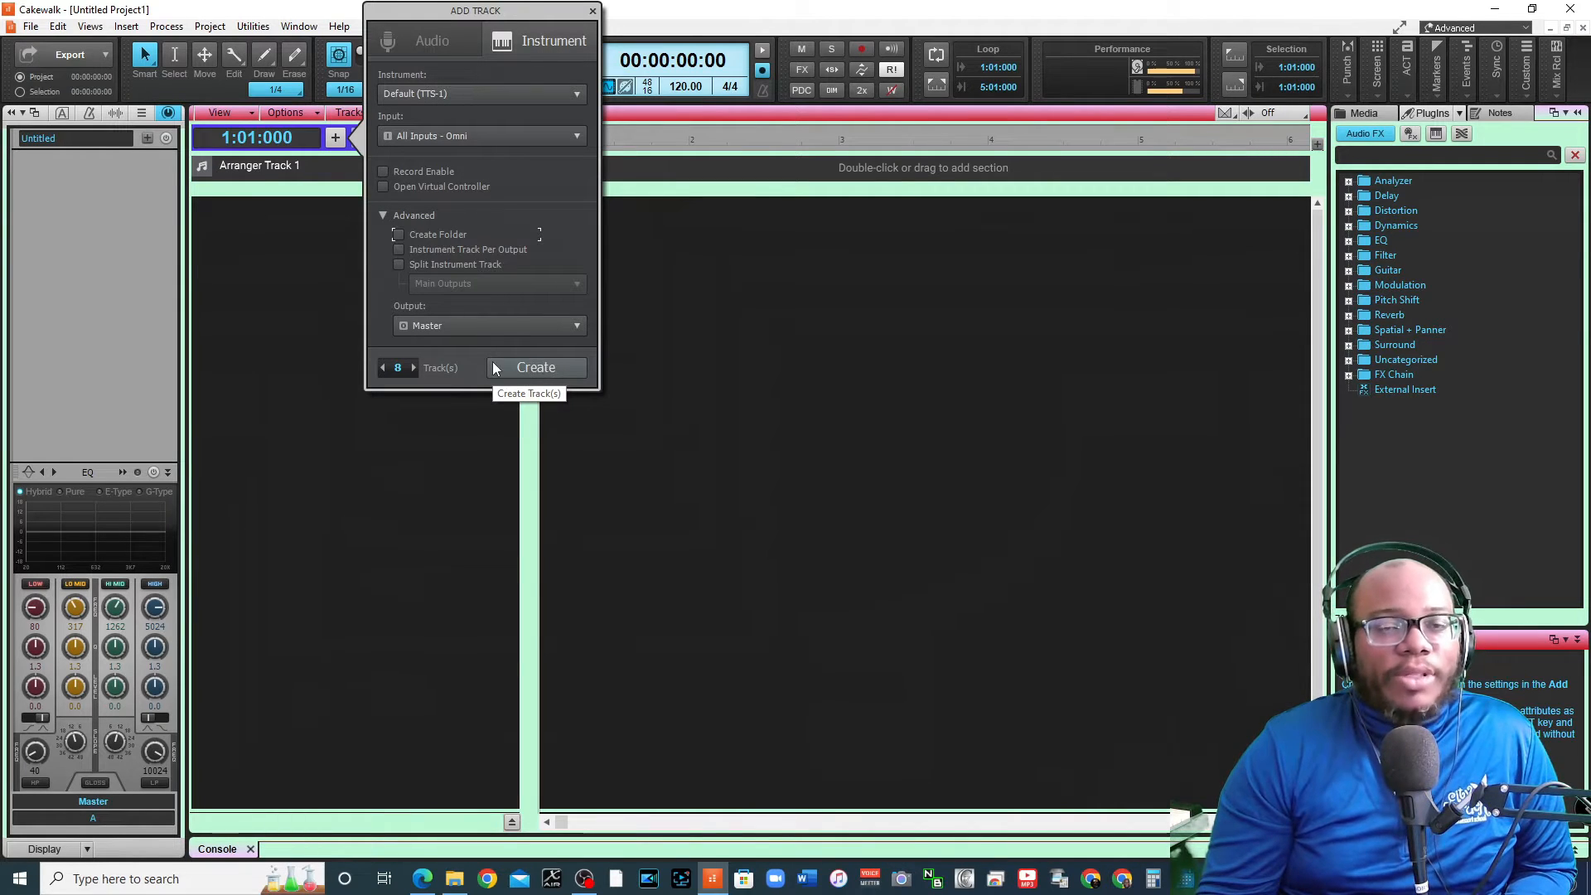
click(522, 369)
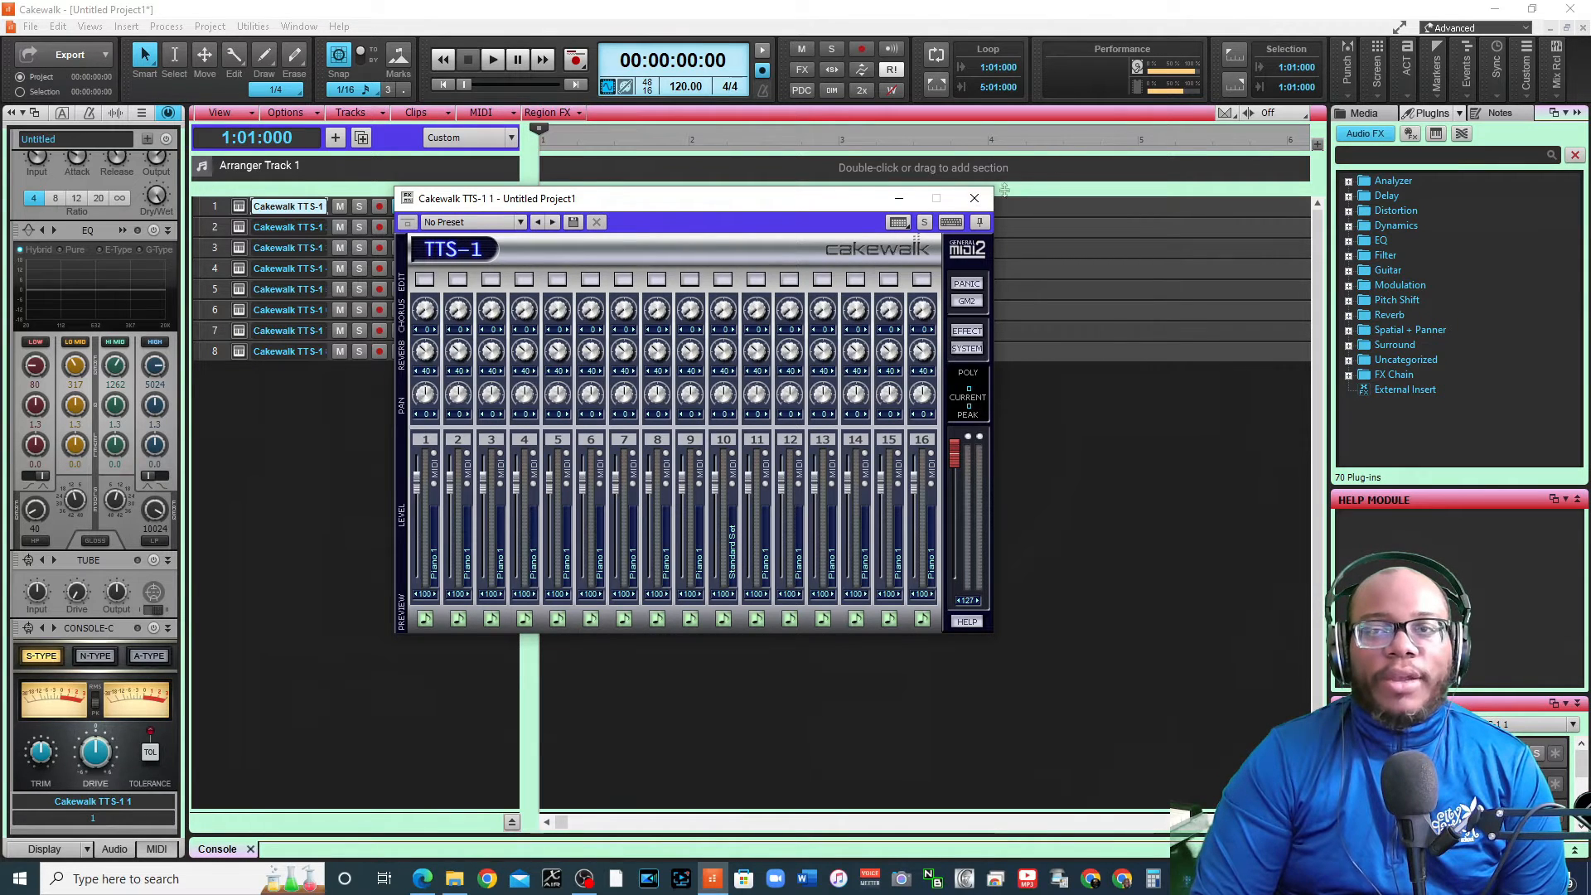
Resize the TTS-1 plug-in window to fit closely around its mixer and pin the window
drag(991, 188, 993, 71)
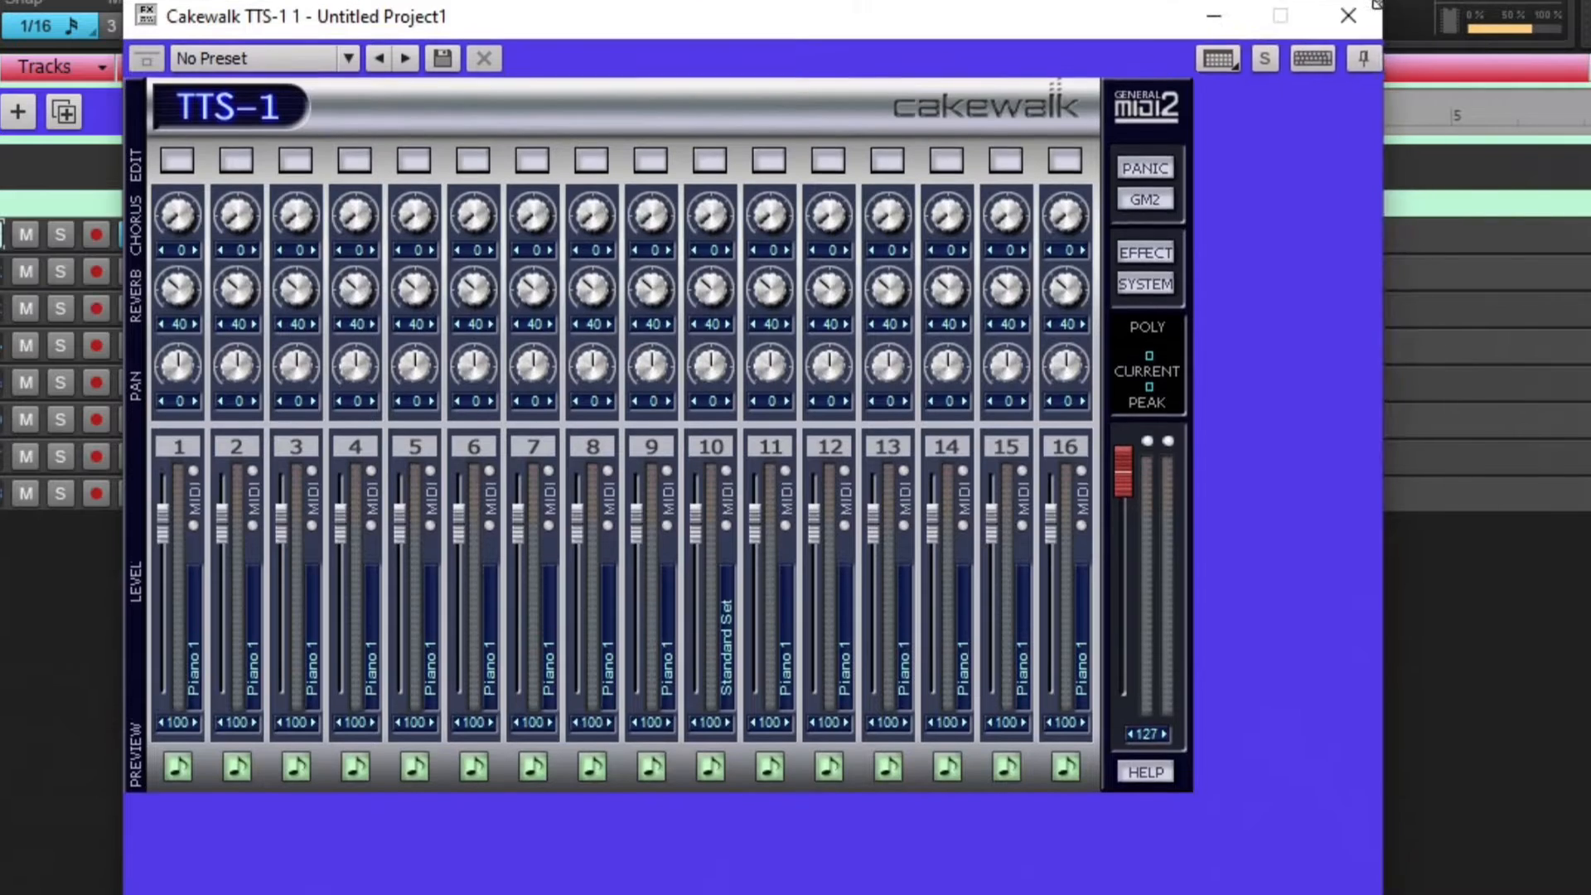
drag(1375, 4, 1213, 151)
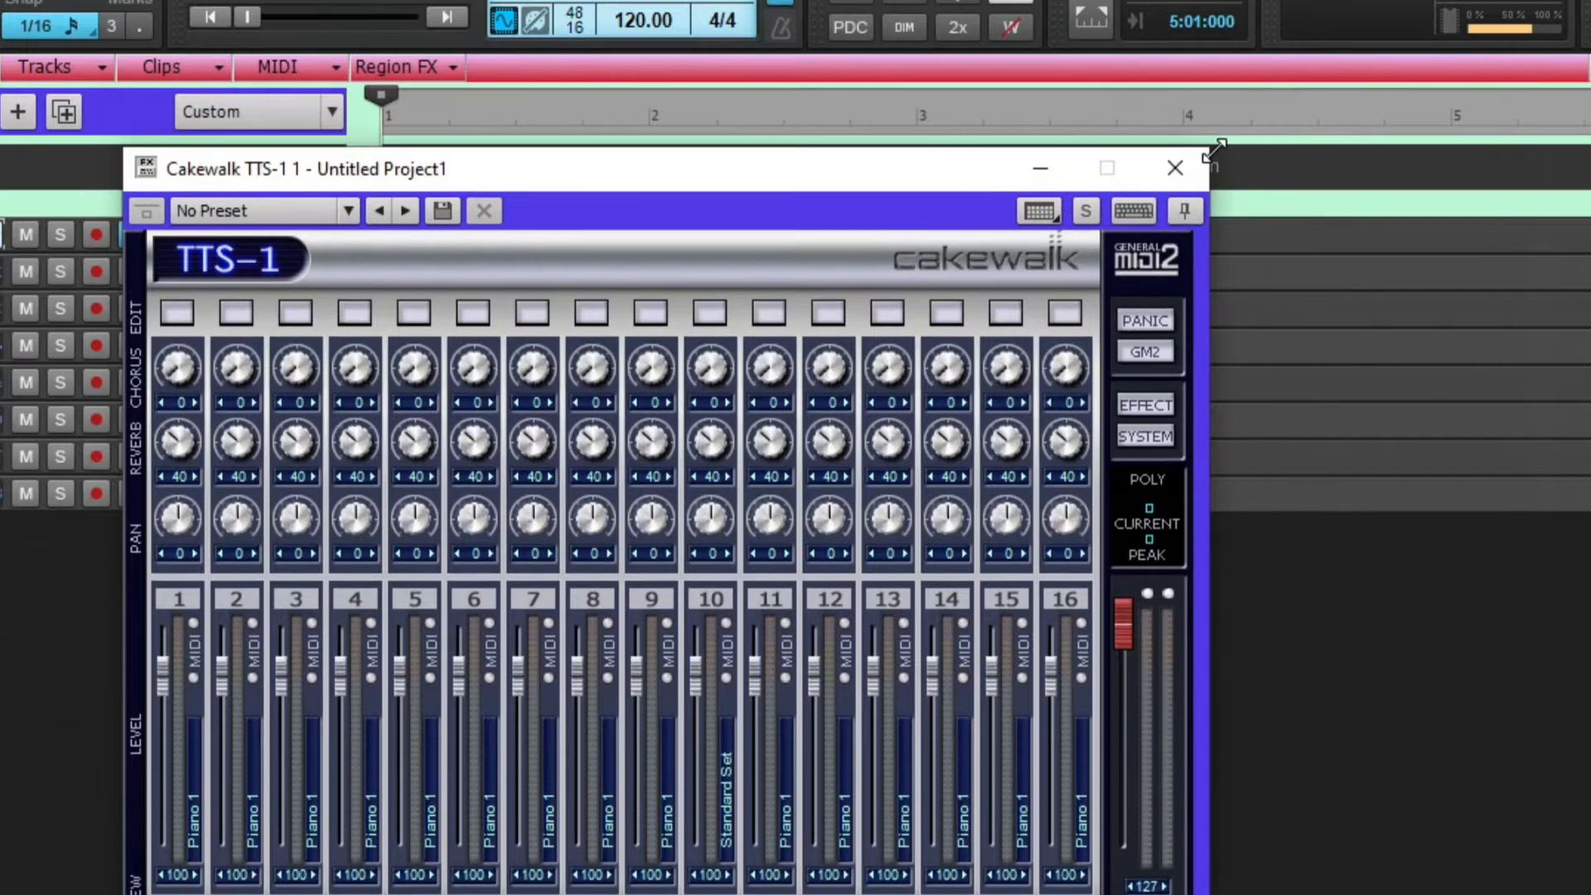
click(1190, 219)
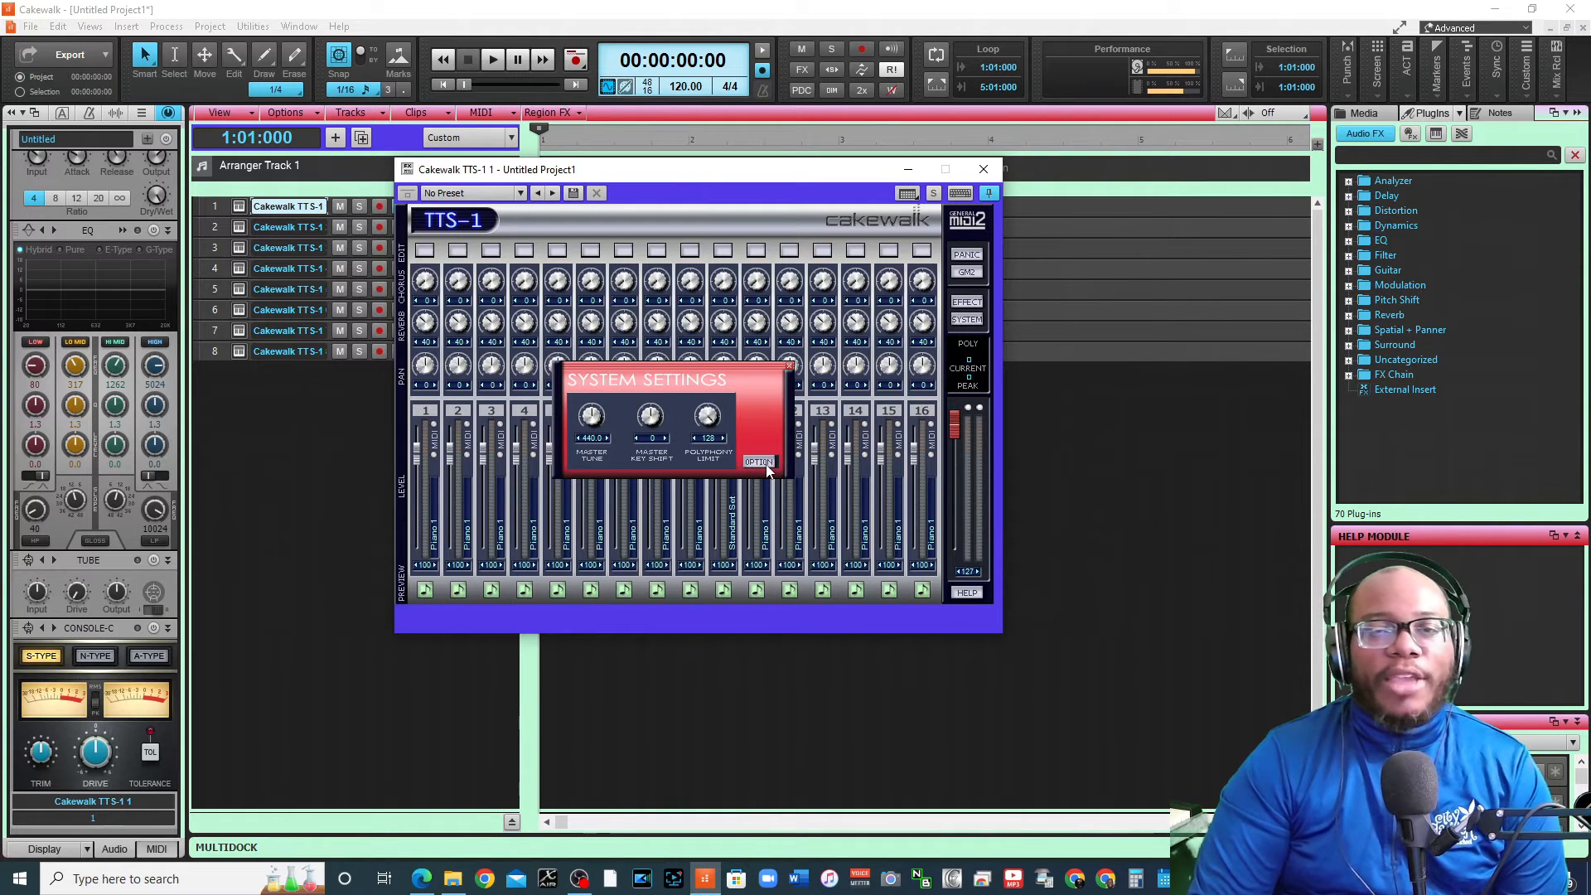
Open the TTS-1 options from its system settings and review the output assignments and the performance file and preview options
click(759, 463)
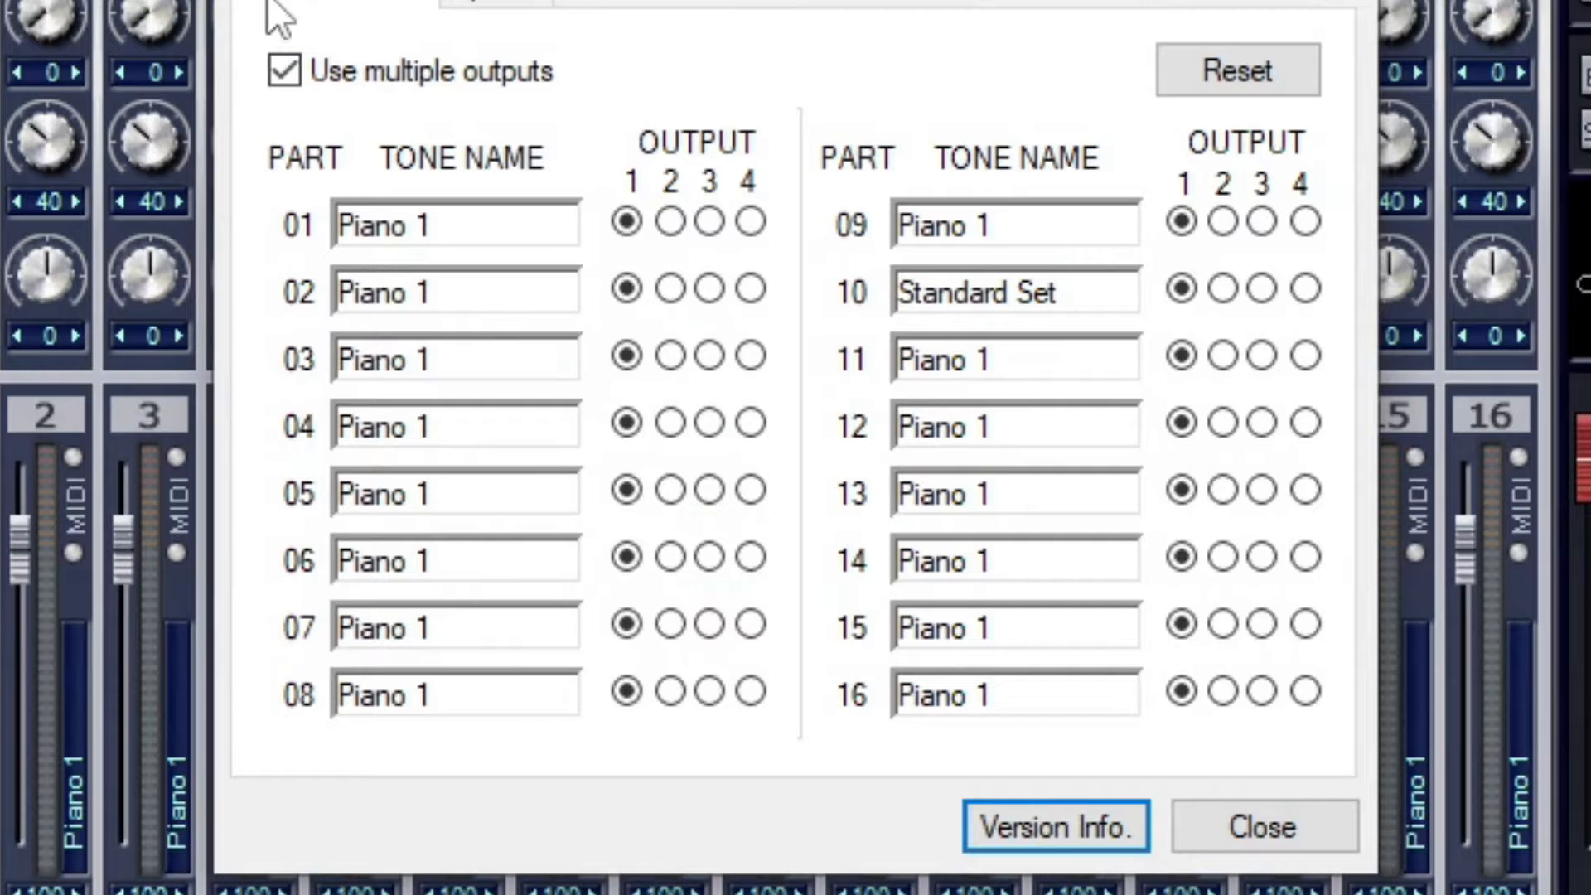
click(464, 4)
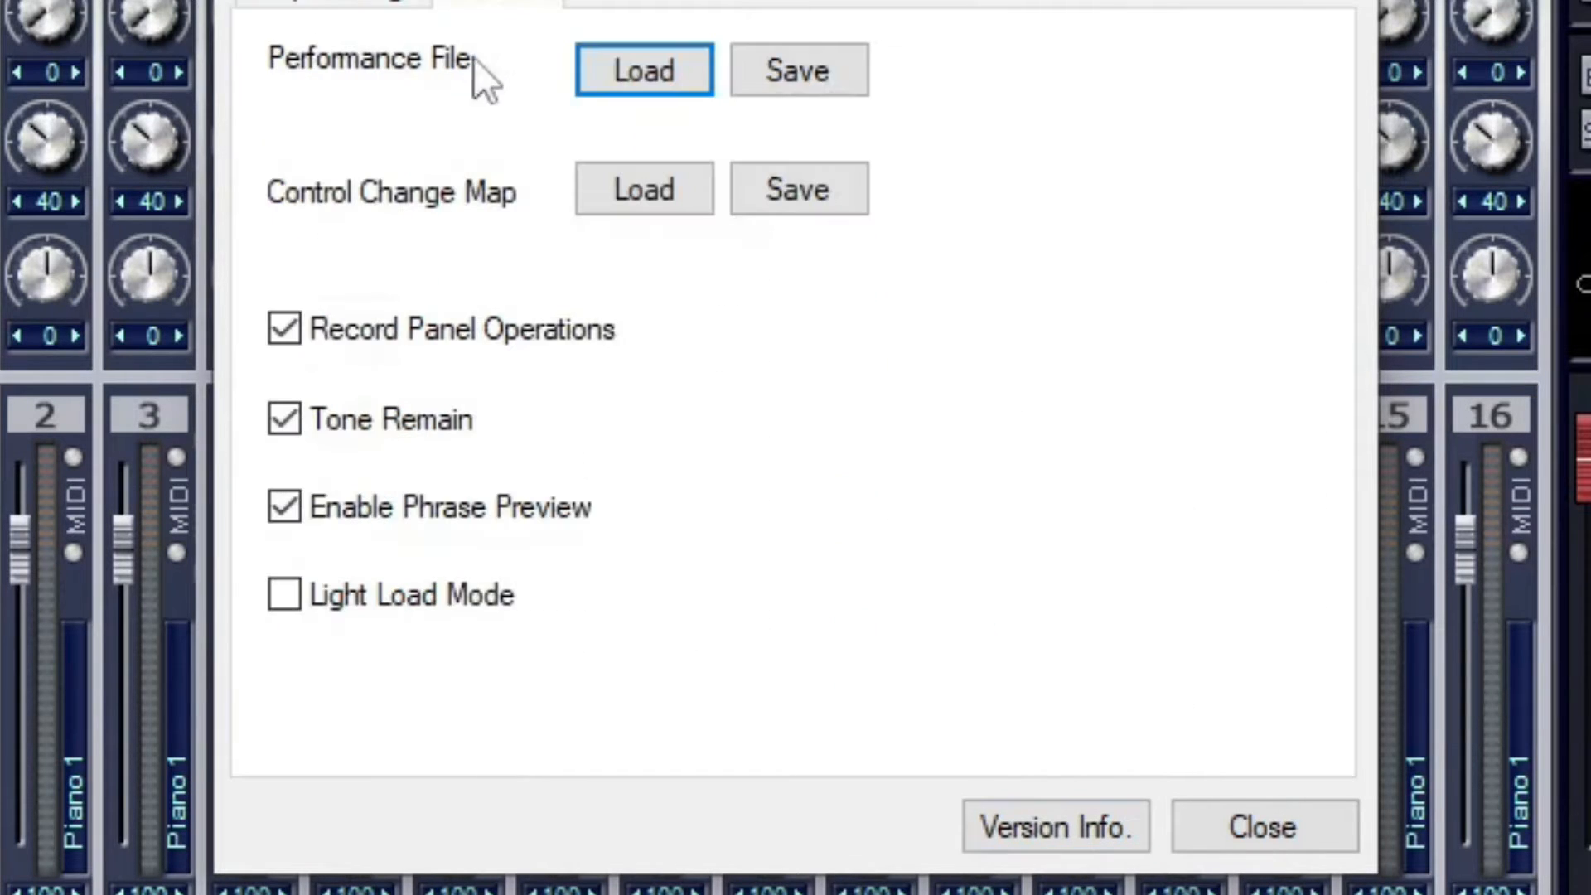
click(335, 5)
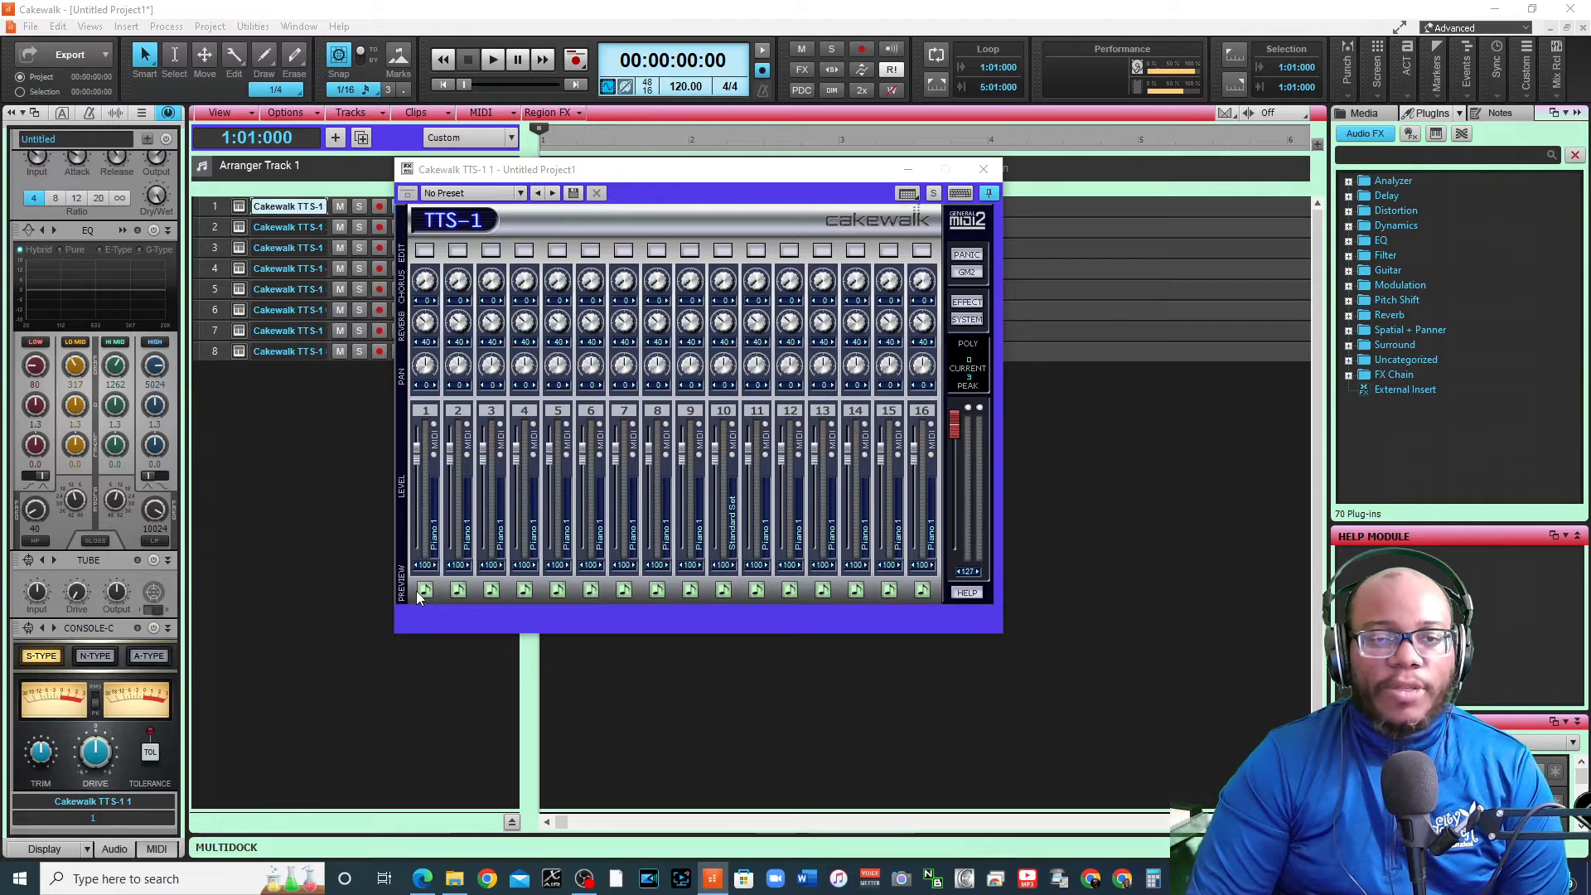
Preview the sounds of TTS-1 parts 1, 2, 3 and 10
click(425, 590)
click(458, 590)
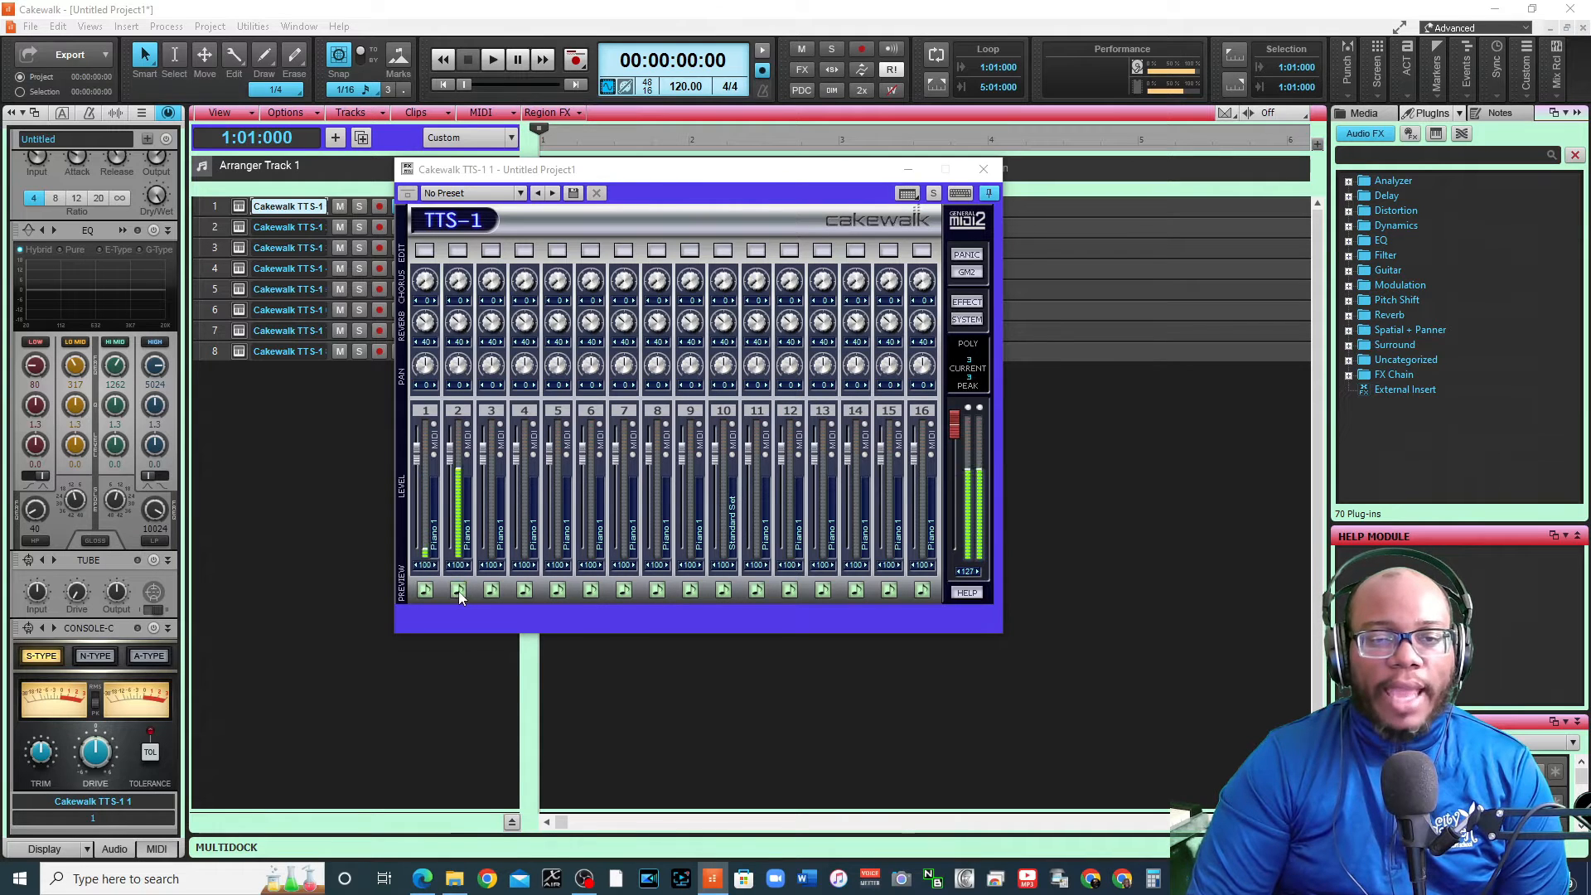
click(491, 590)
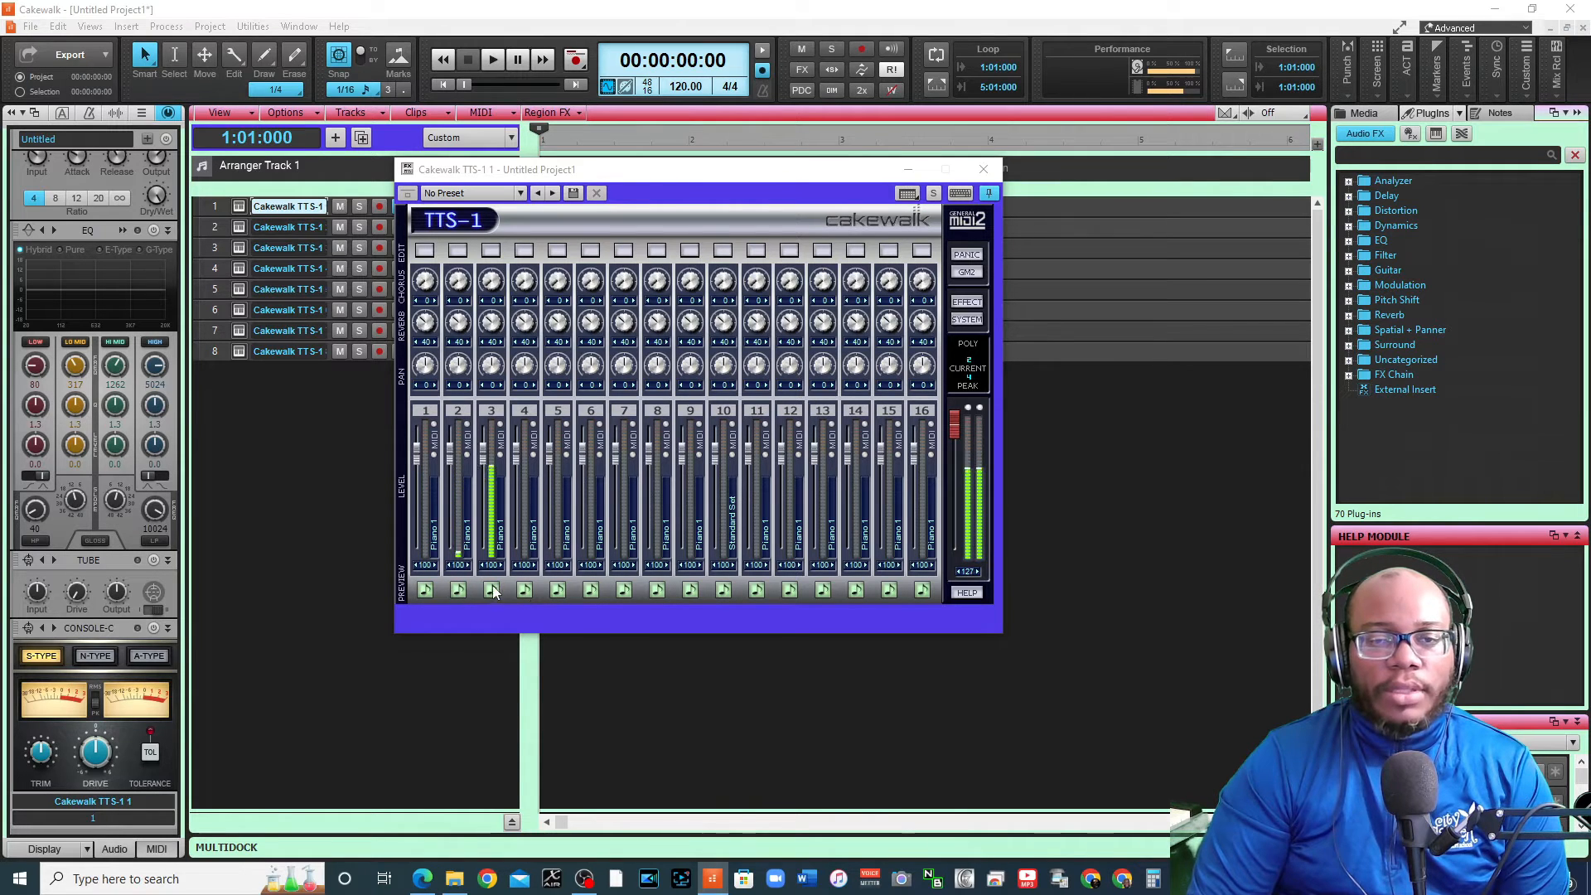
click(723, 589)
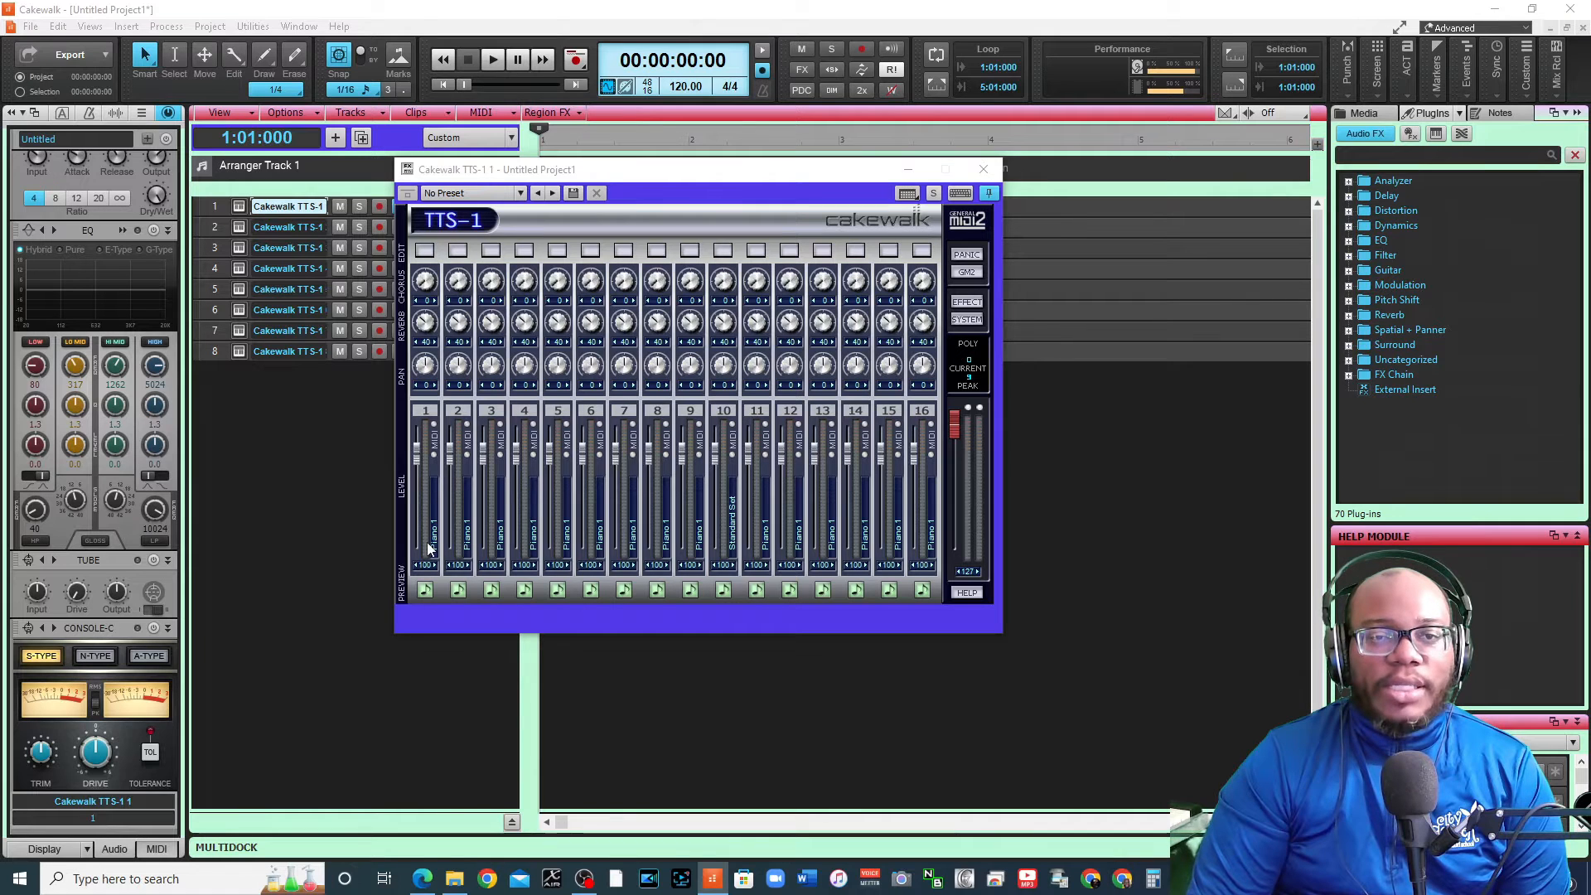
Open part 1's editor, look through the User Normal 1 write slots without saving, and close the TTS-1 window
click(424, 250)
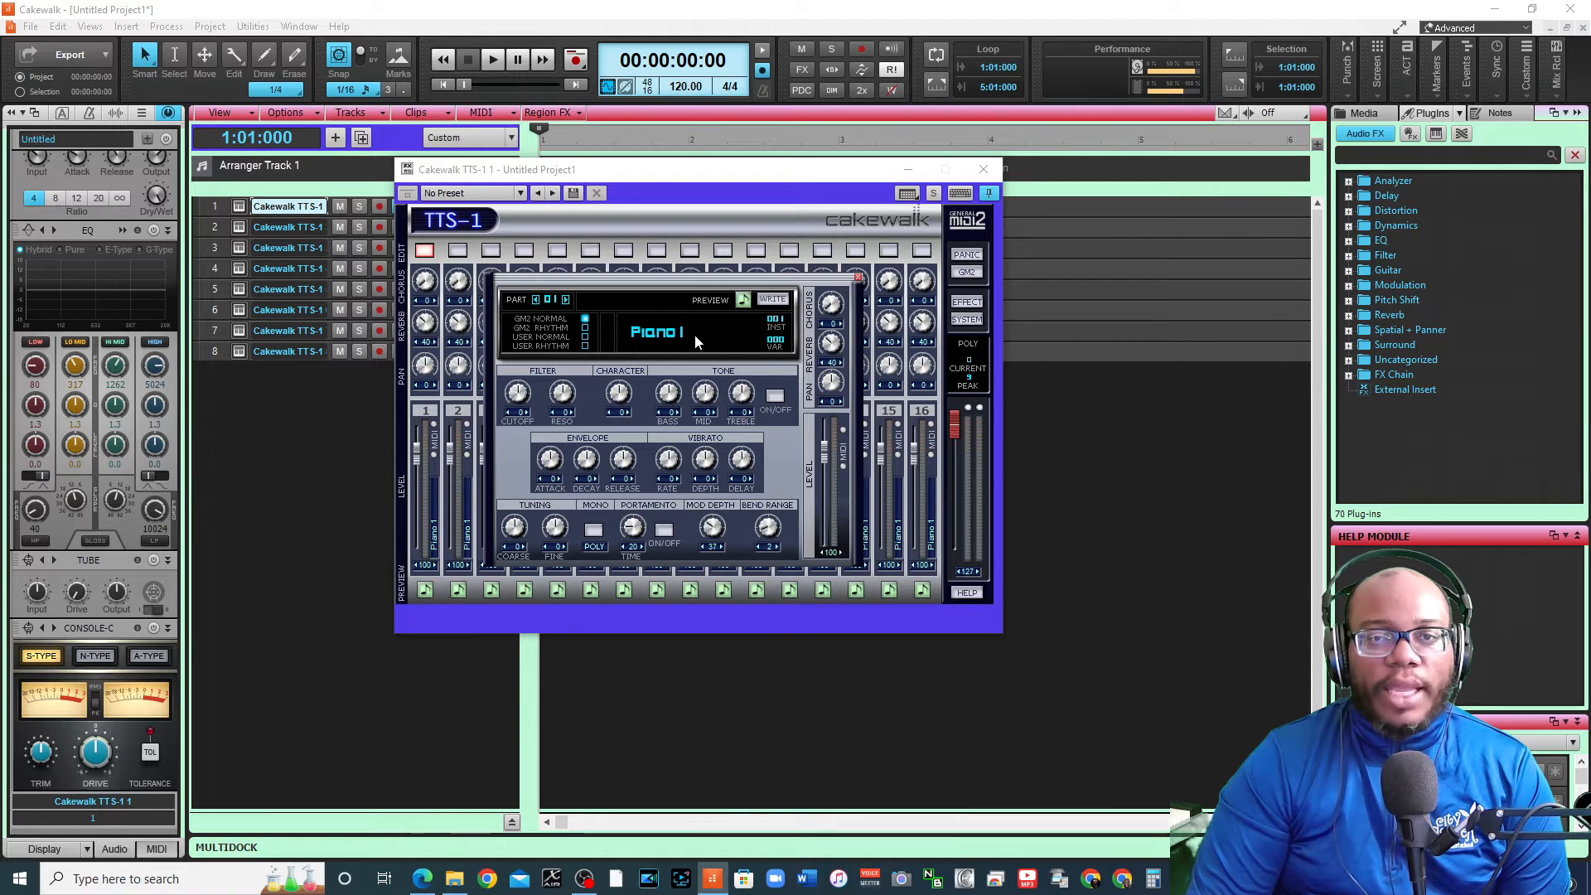
click(777, 302)
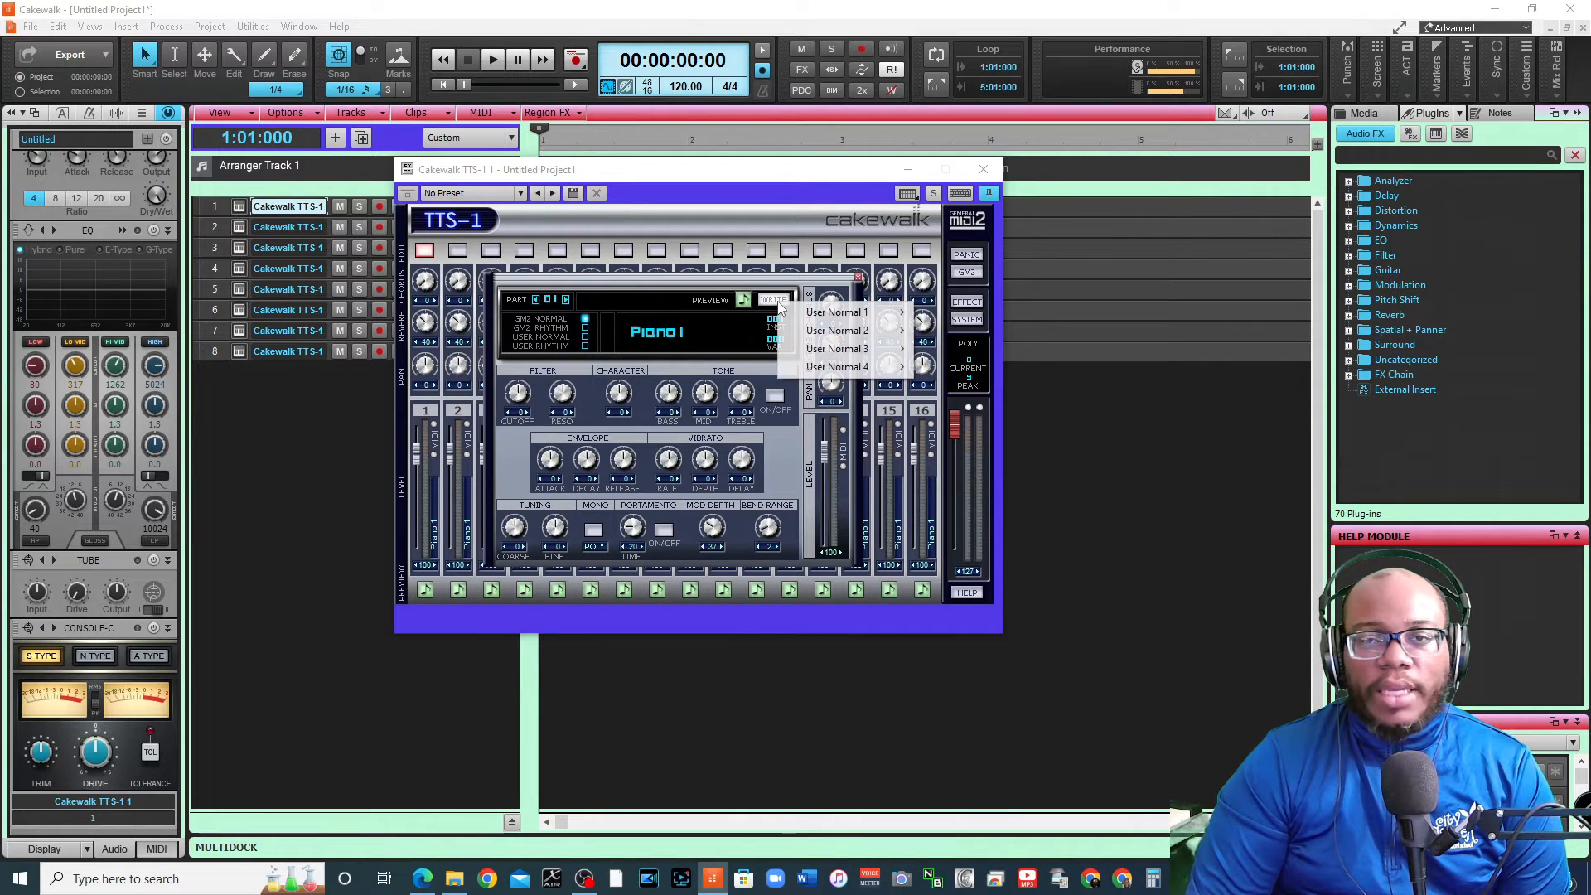
mouse_move(833, 312)
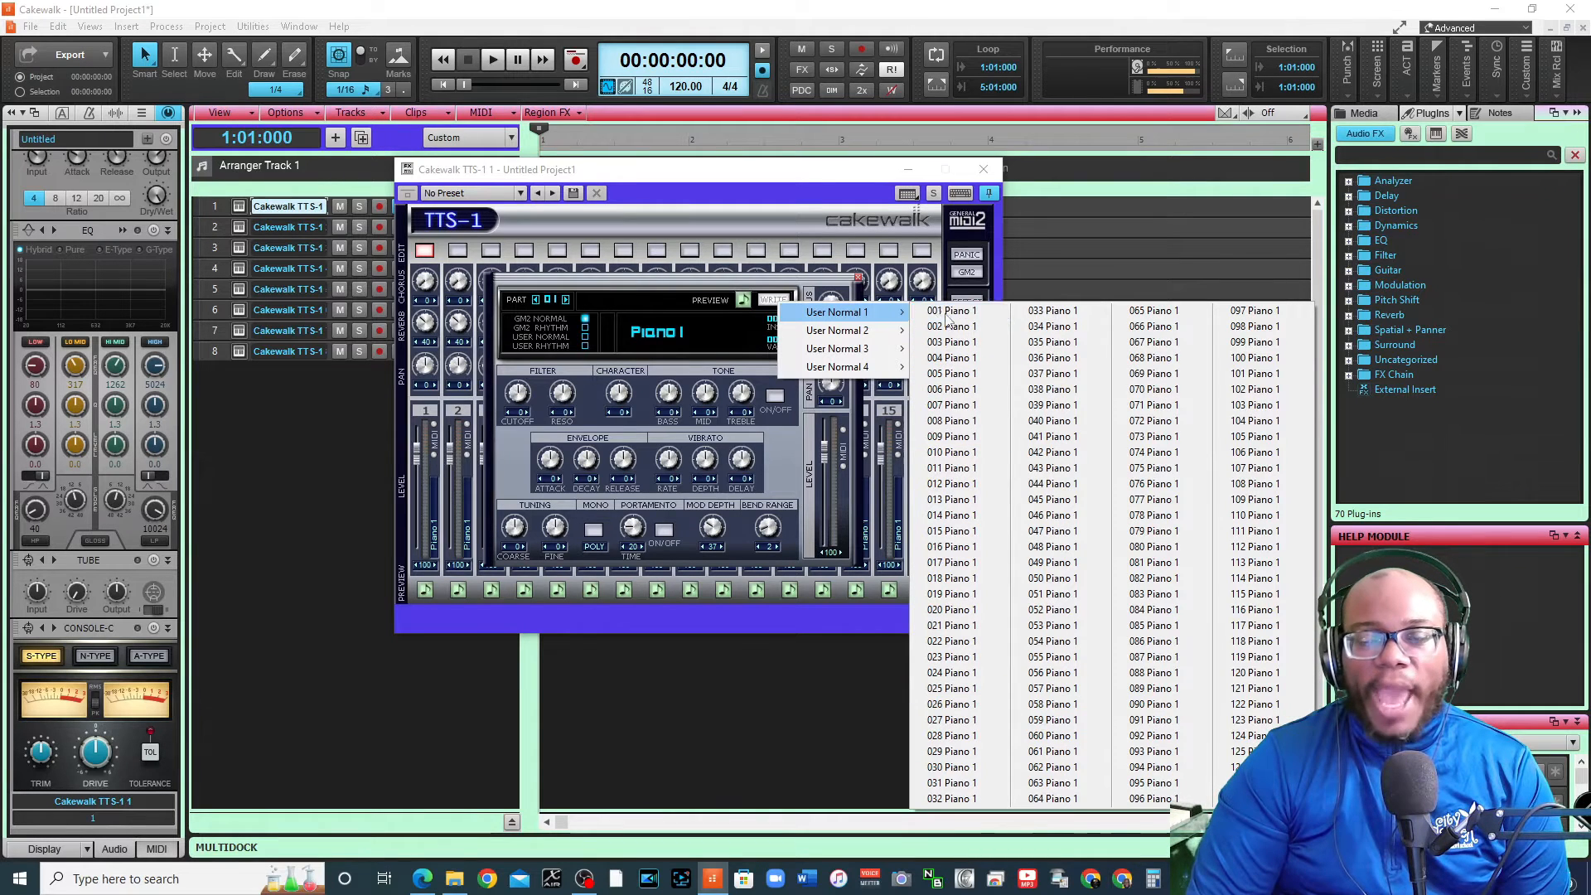
click(688, 300)
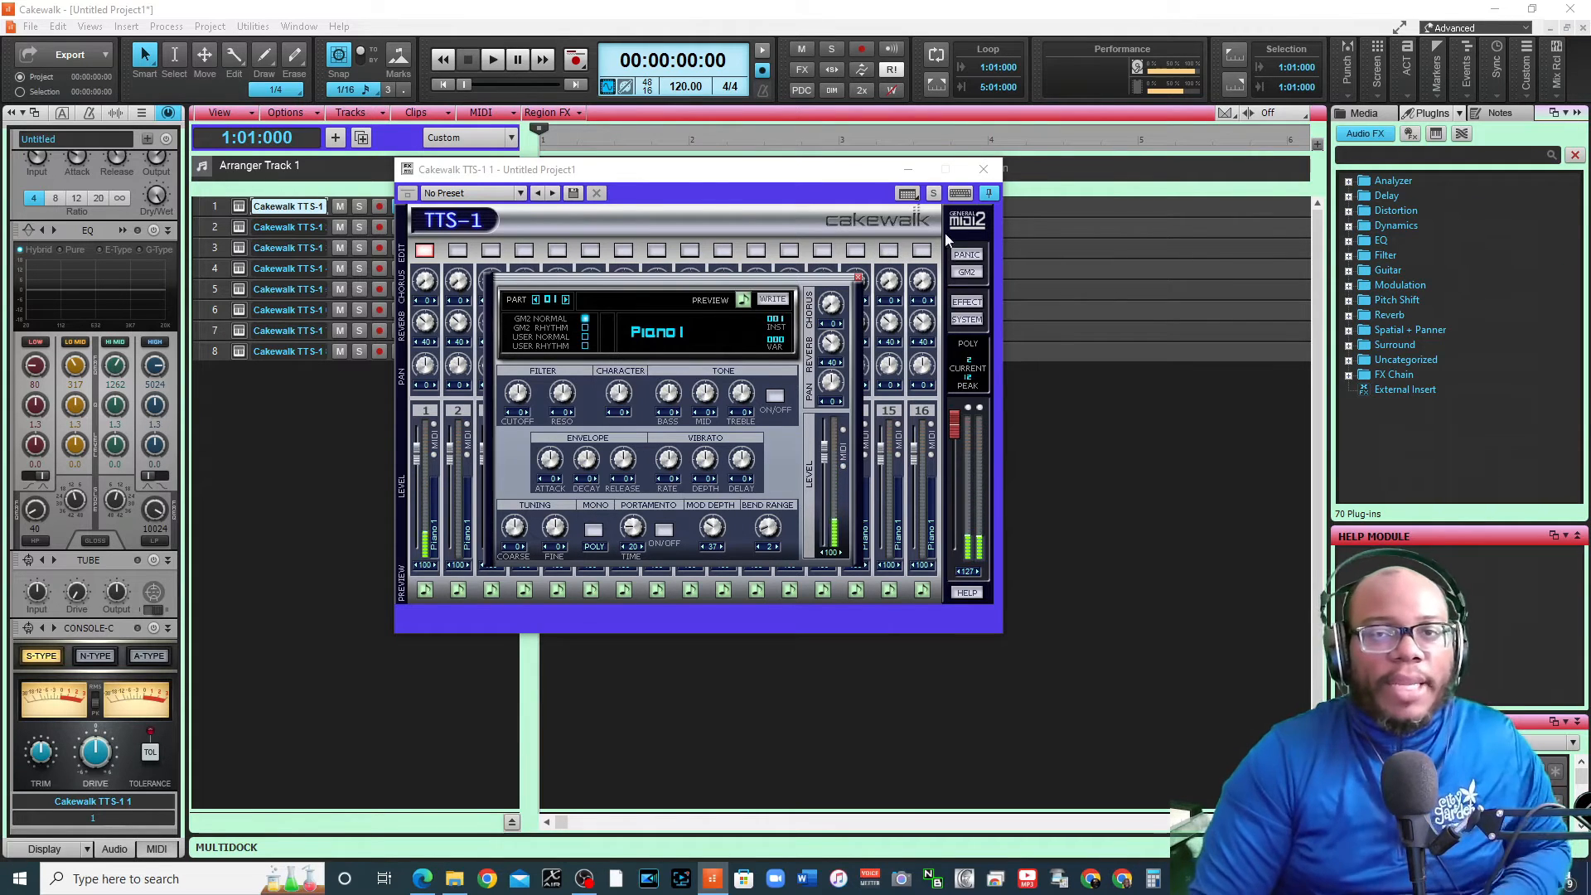
click(984, 169)
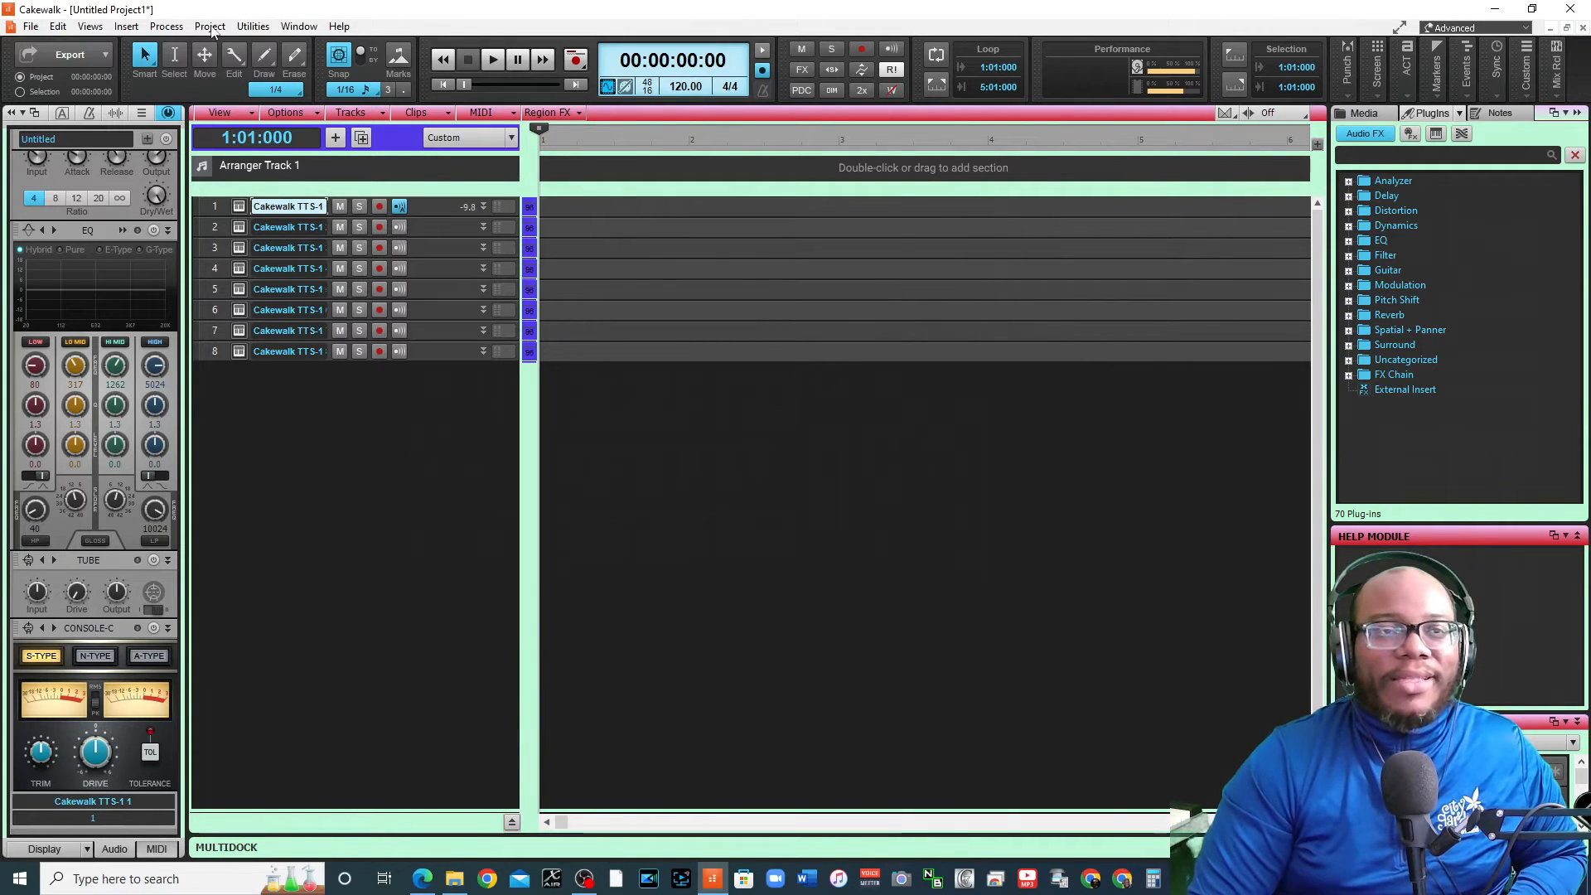
Open the audio Driver Settings in Preferences and lower the buffer size towards Fast
click(53, 27)
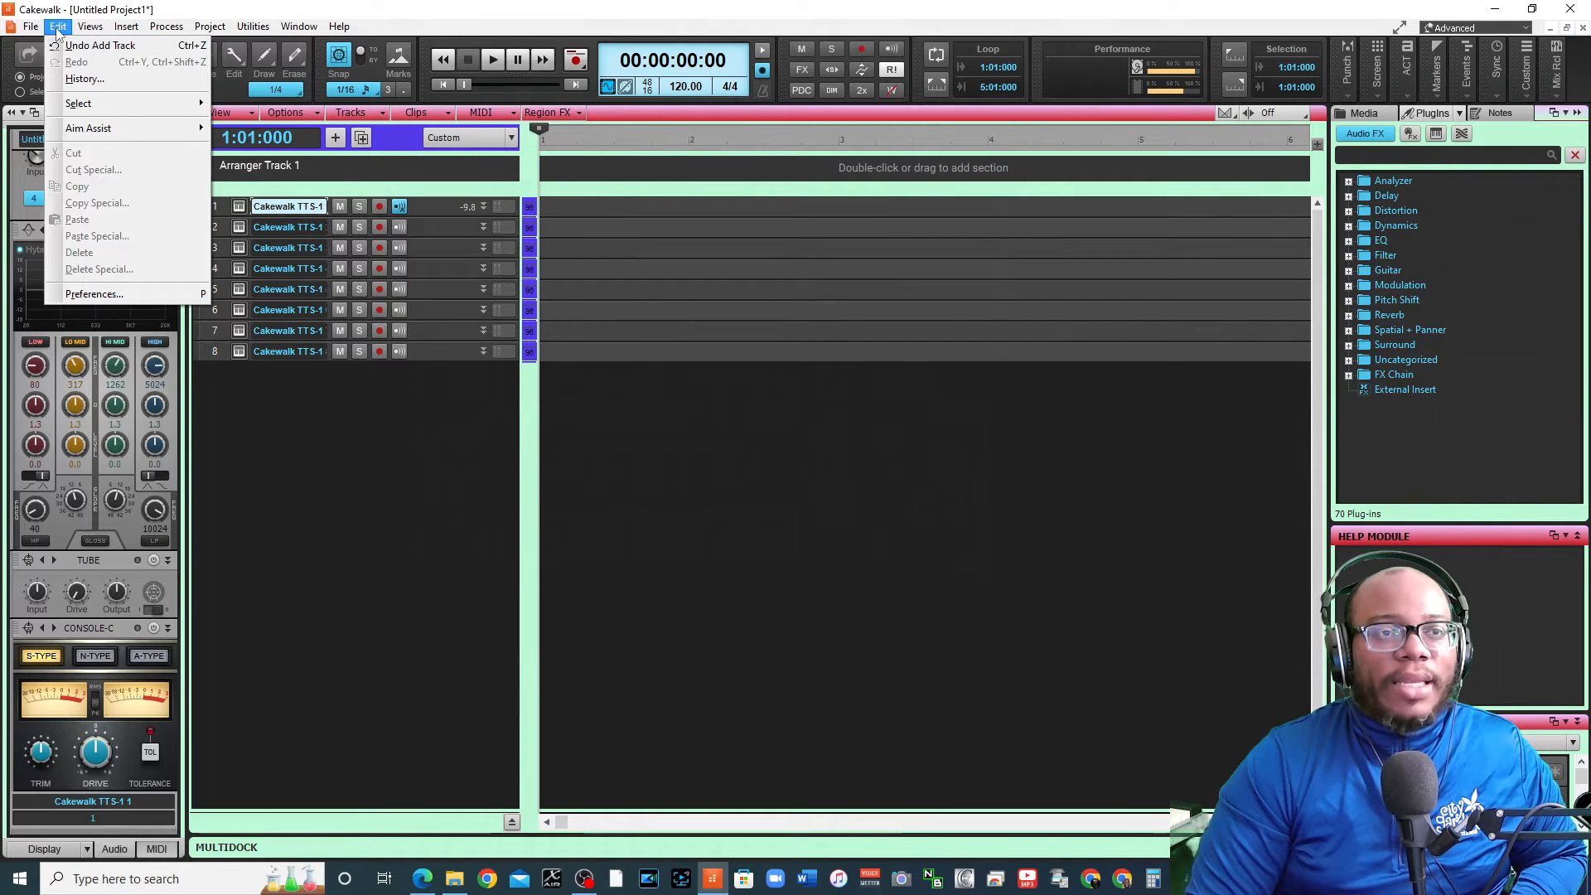
click(94, 294)
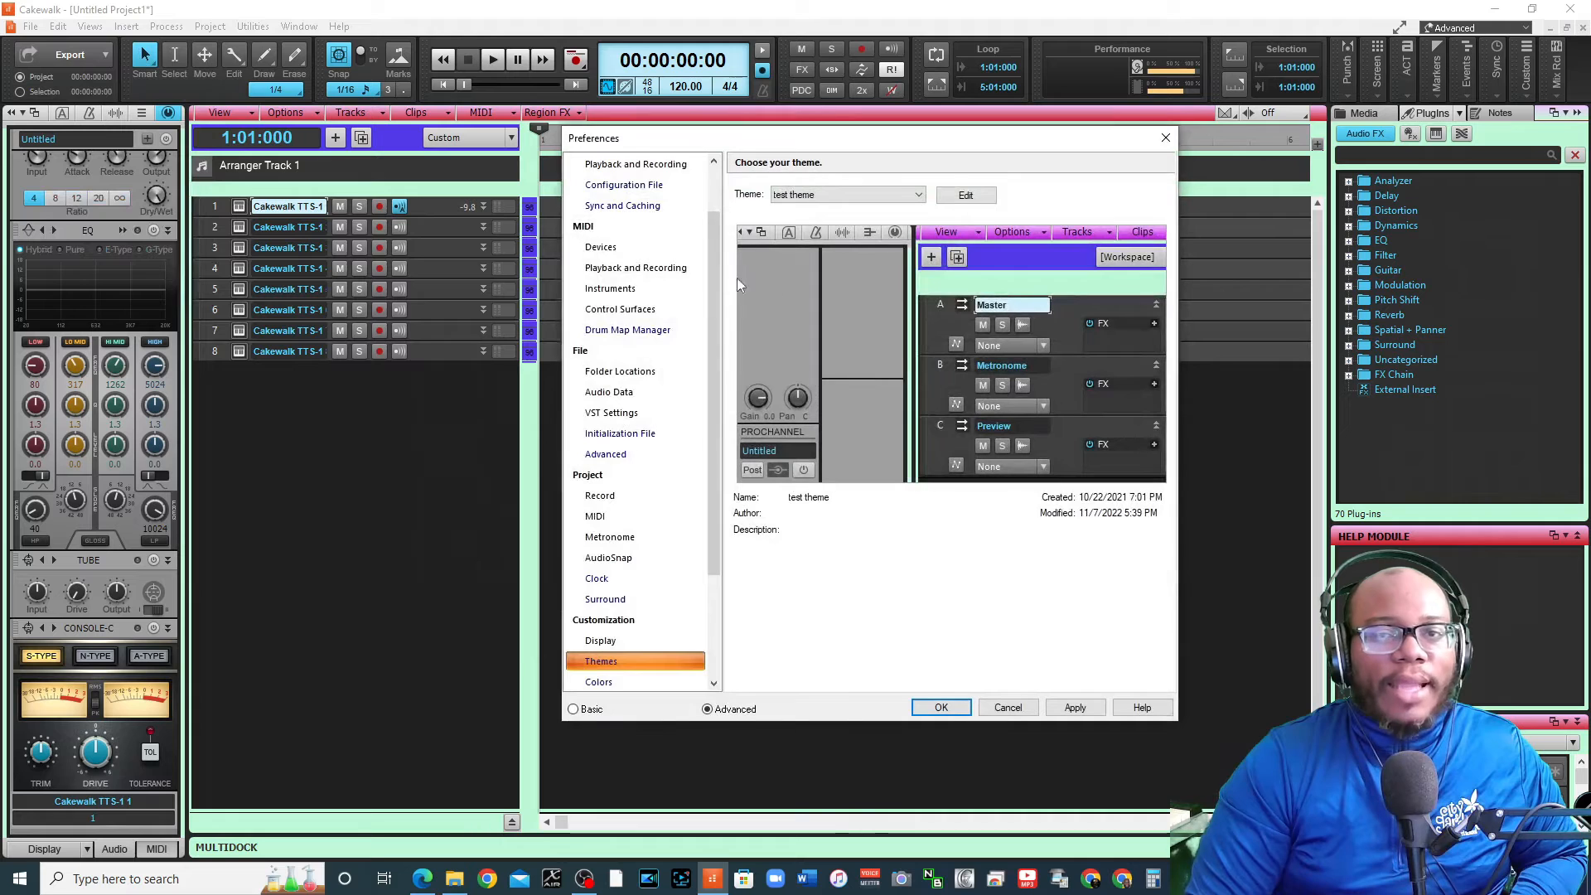
scroll(637, 278, up, 1)
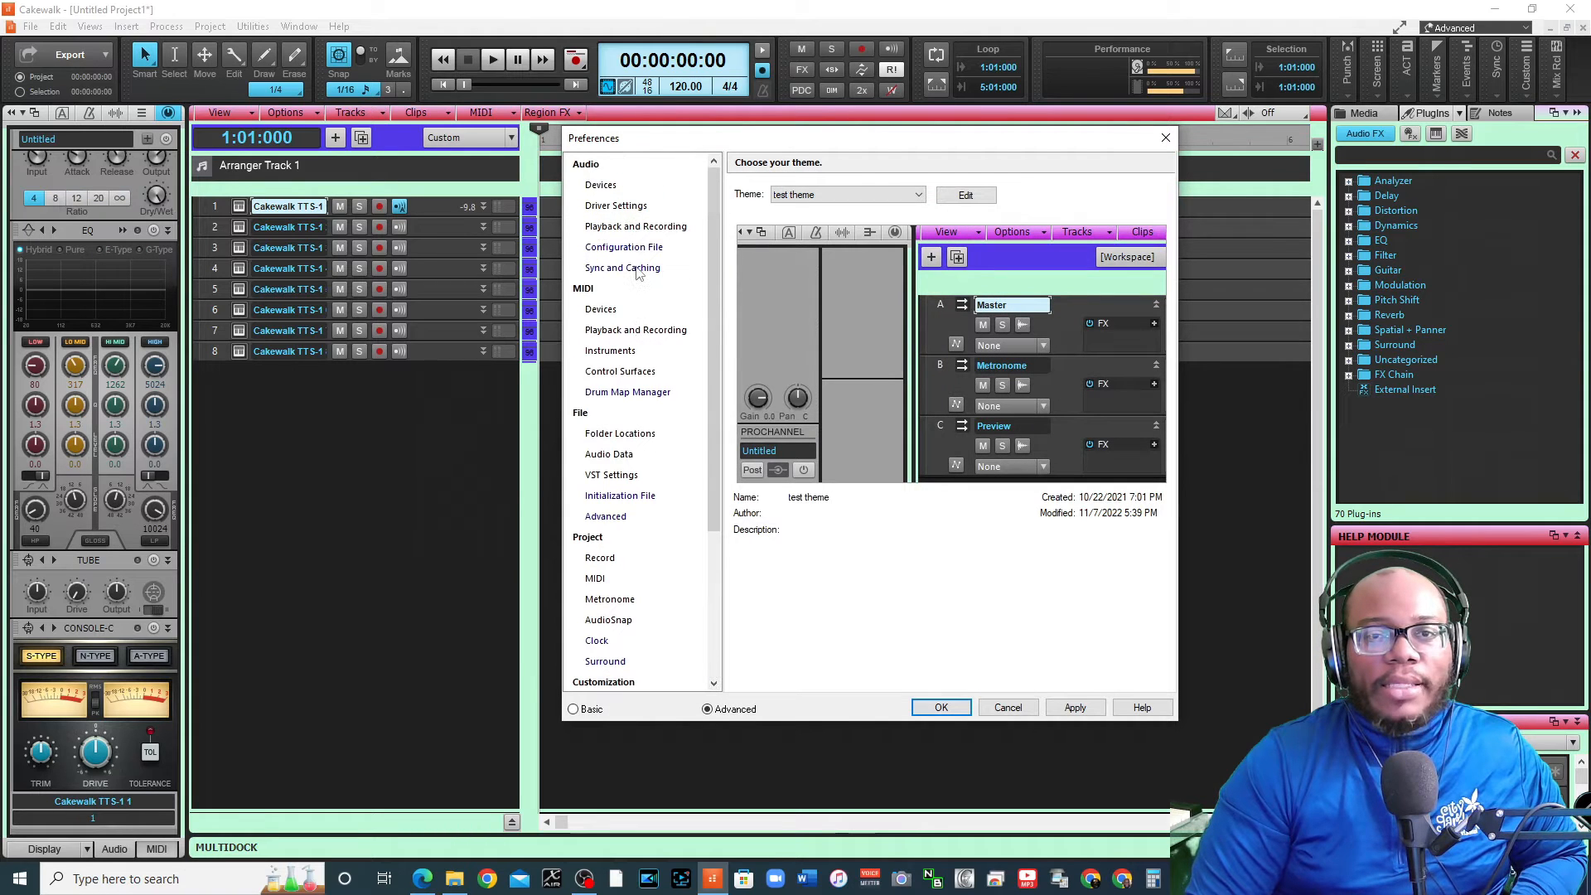
click(629, 331)
click(622, 209)
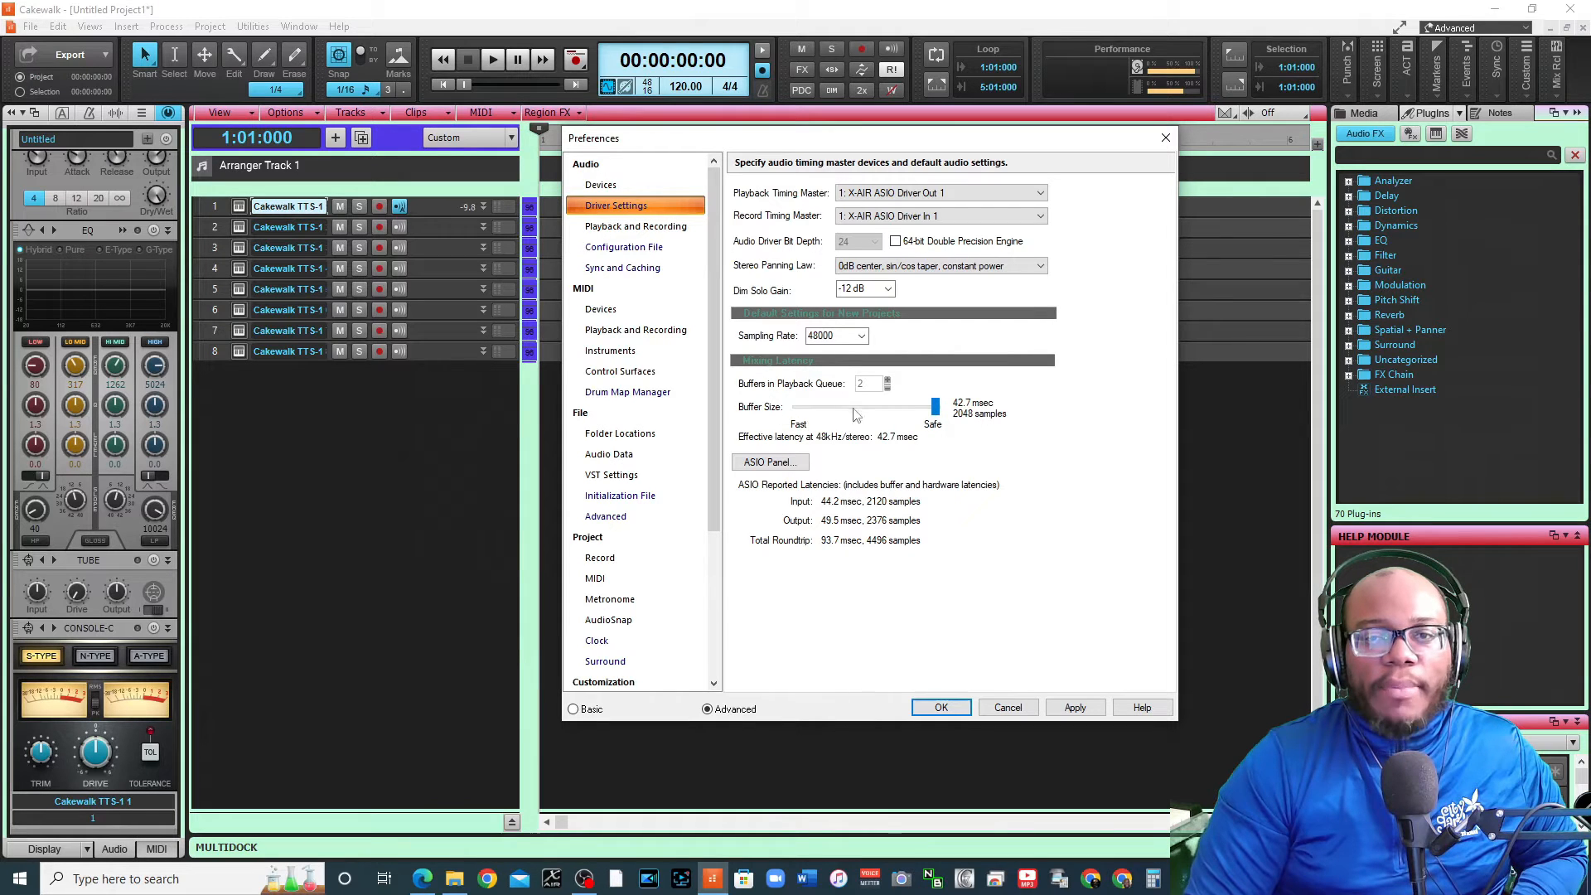
drag(931, 419, 834, 413)
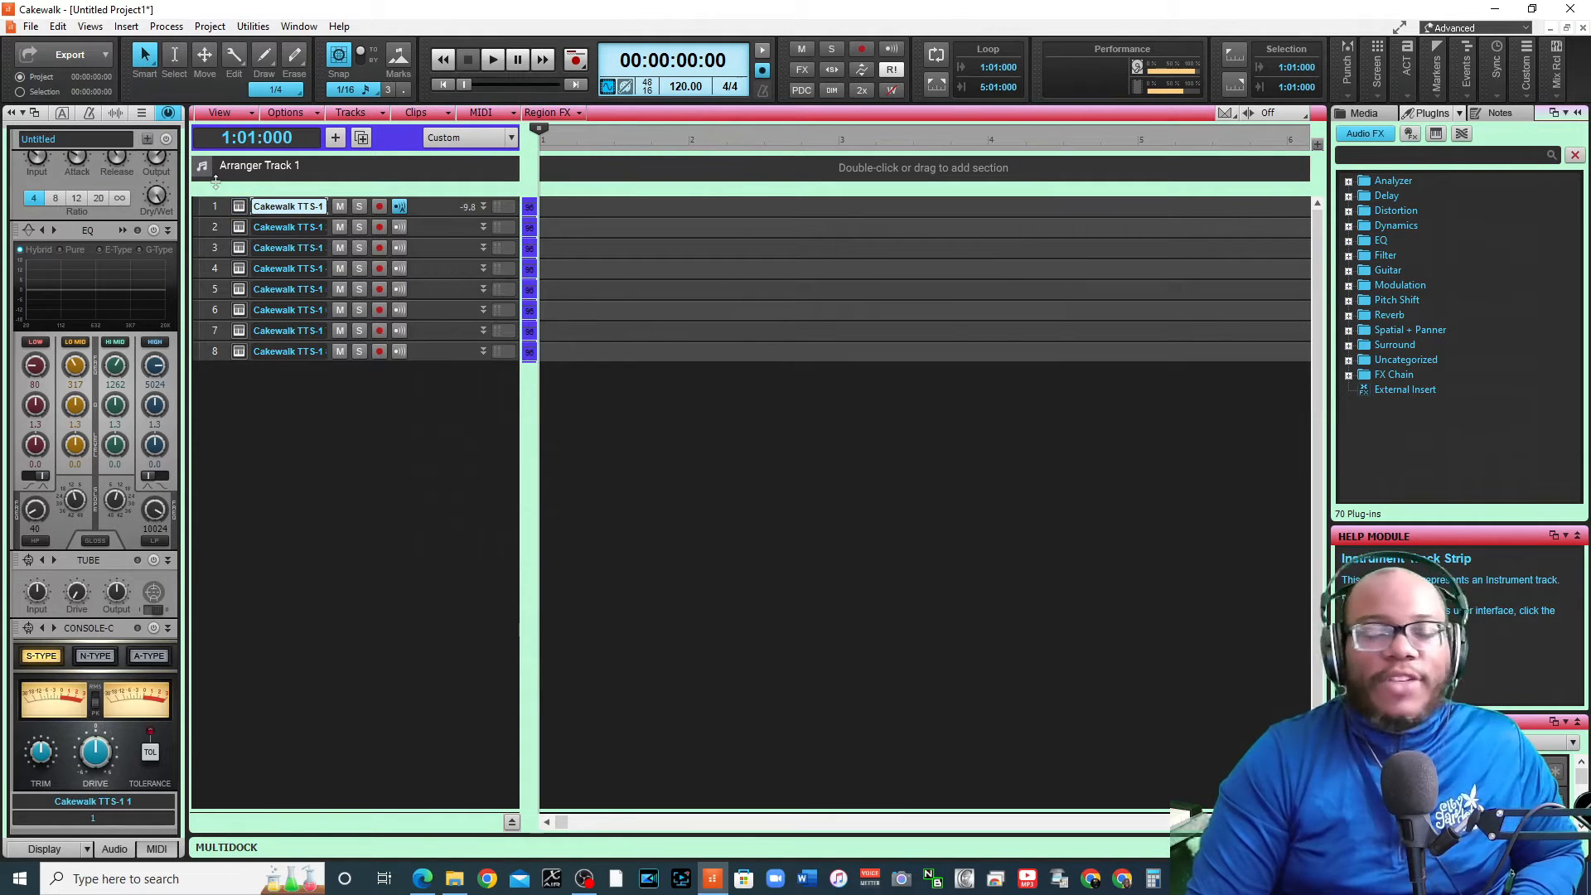
Reopen the TTS-1 synth from track 1, move its window higher and open the editor for part 1
click(239, 207)
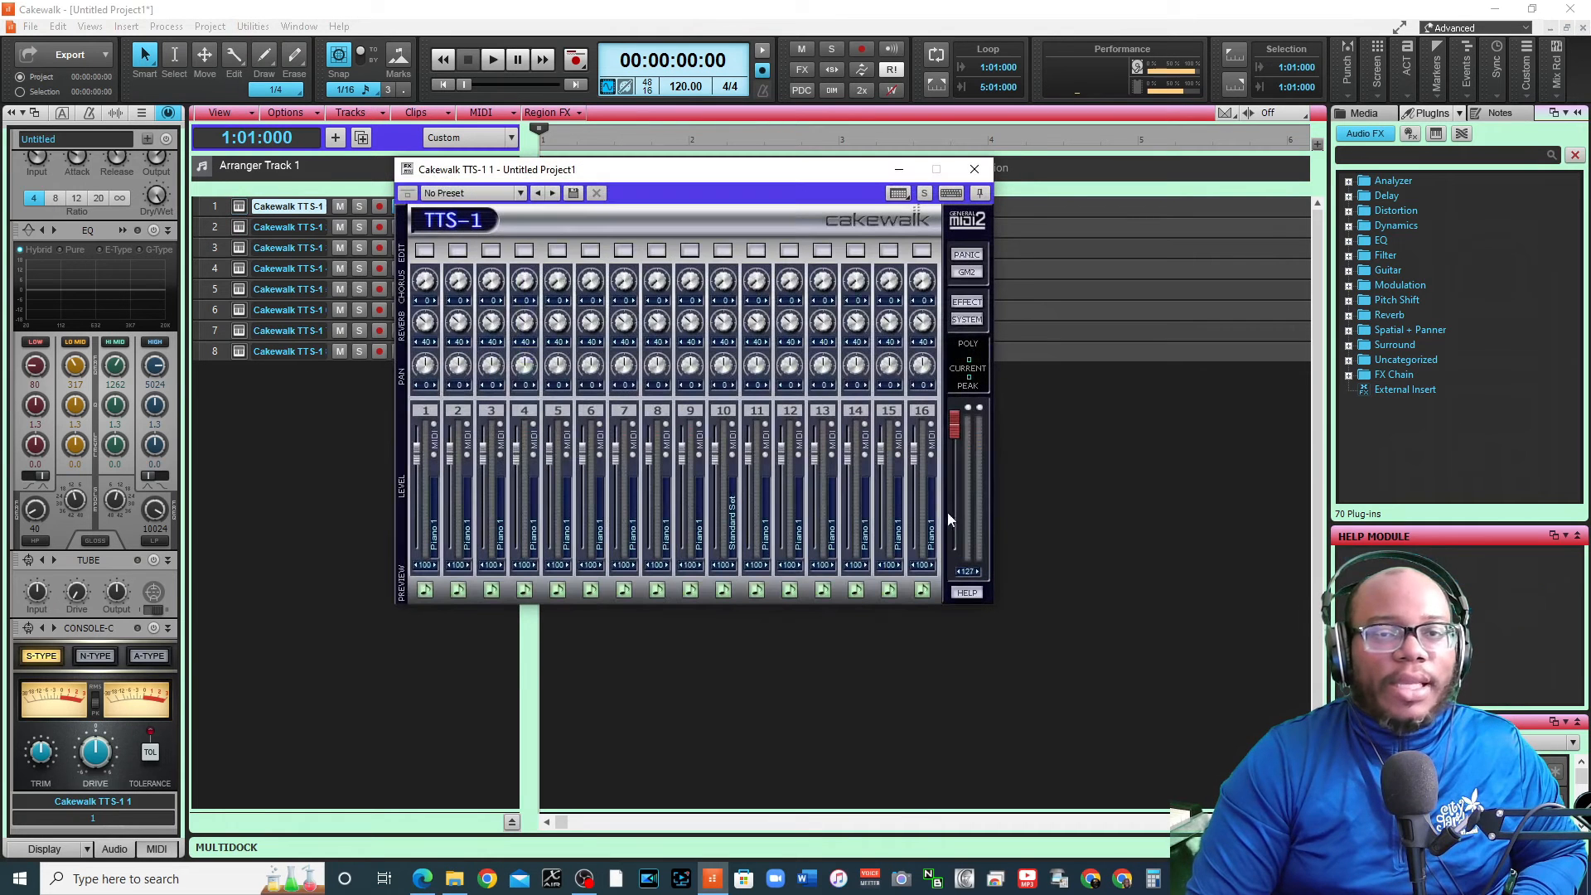
drag(728, 180, 755, 91)
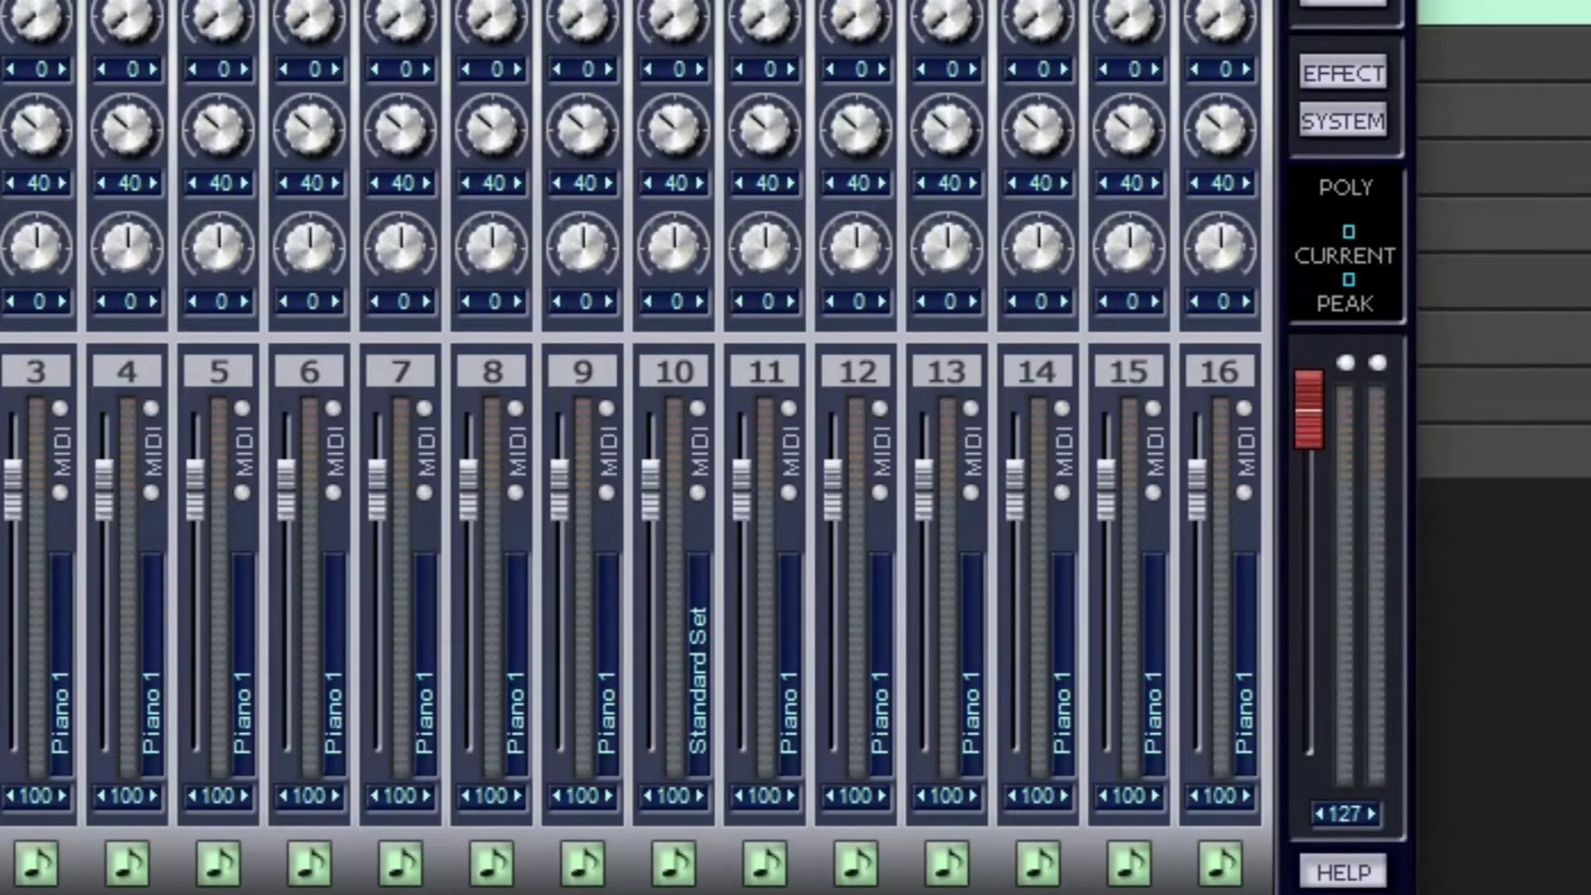
click(1342, 3)
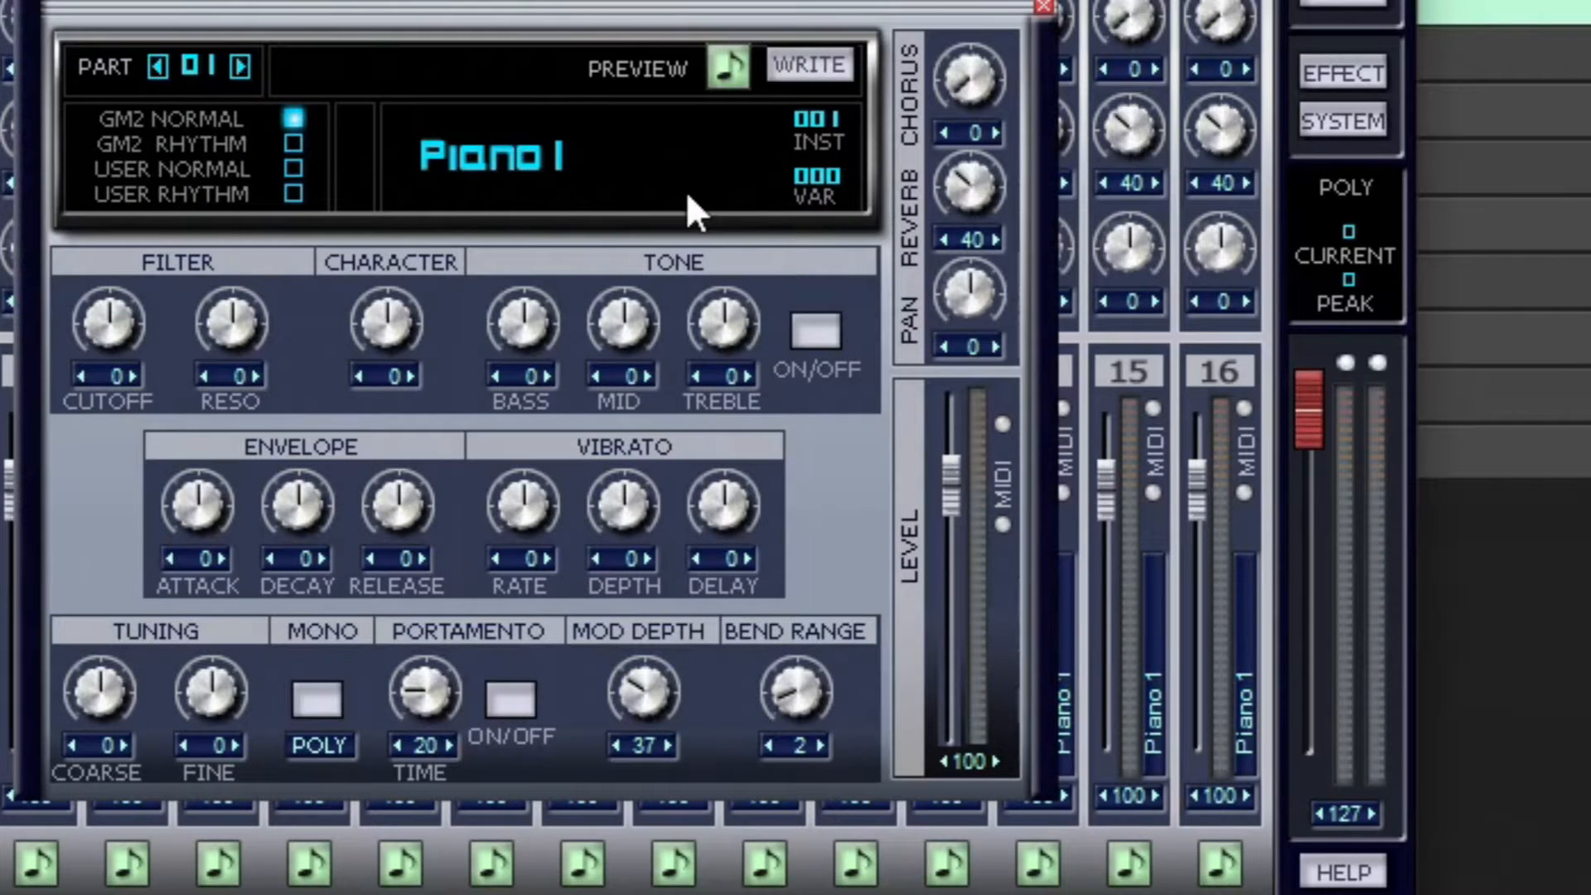
Load the preset 001 001 Piano 1 st. from the Piano category into part 1
right_click(508, 155)
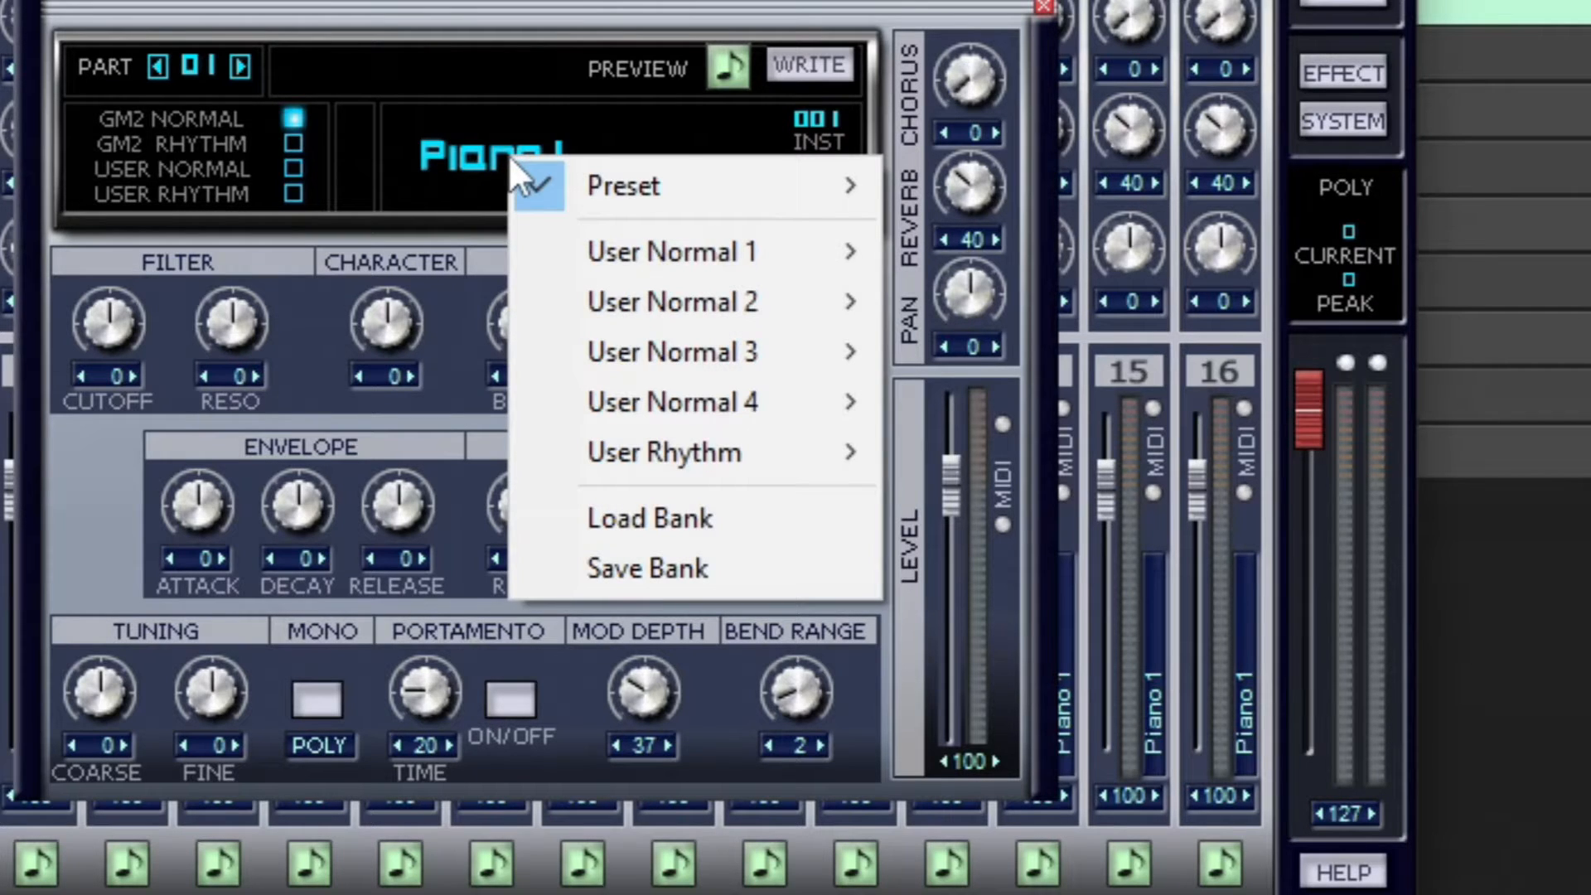
right_click(421, 154)
right_click(421, 154)
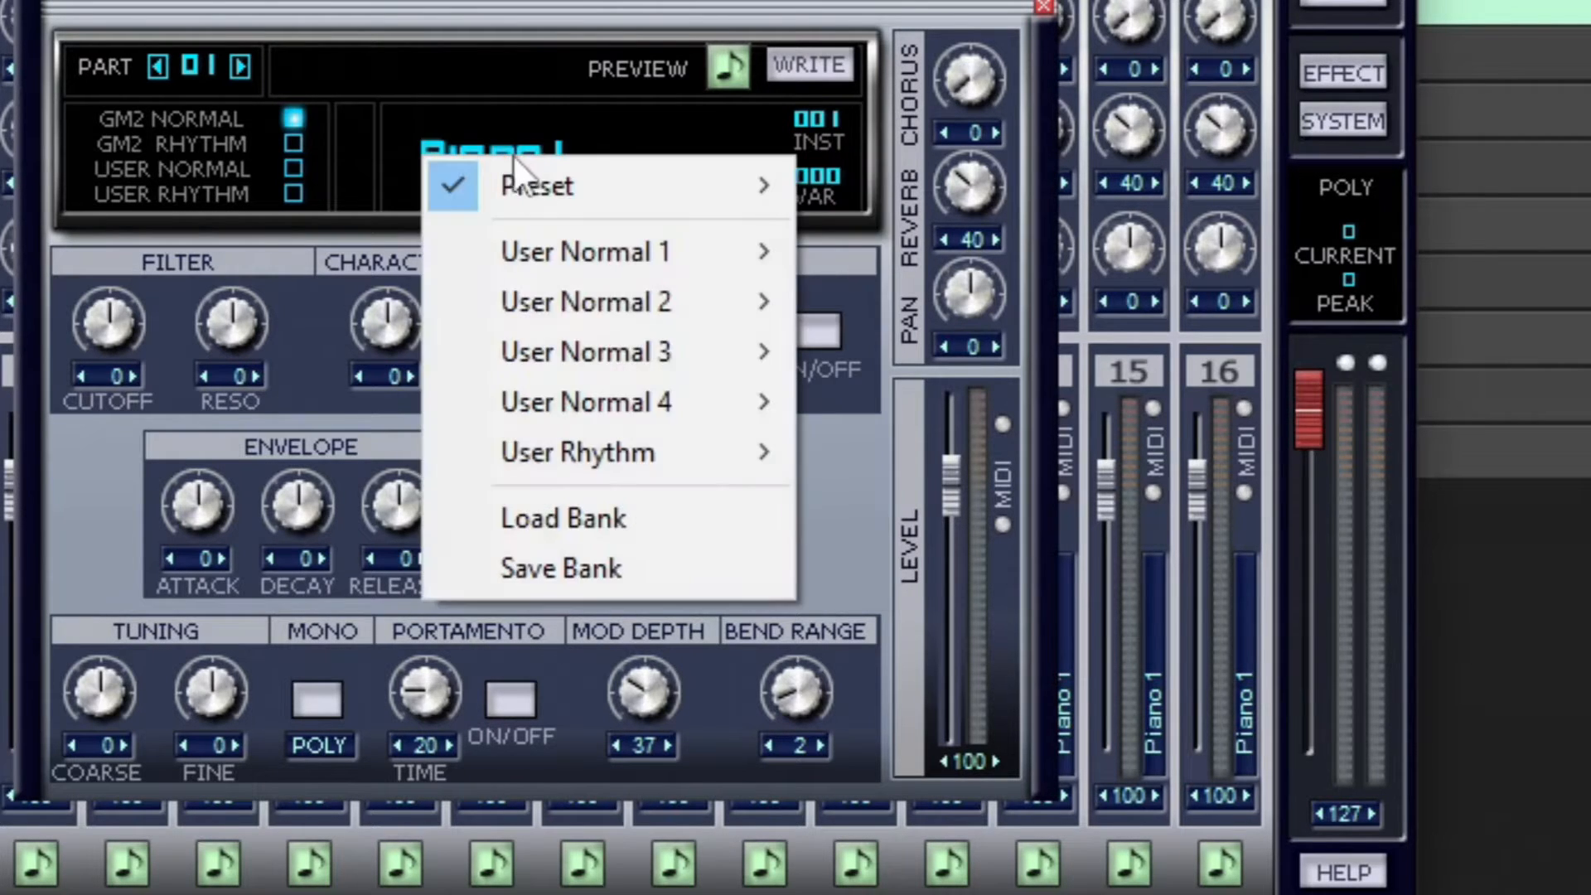
mouse_move(636, 178)
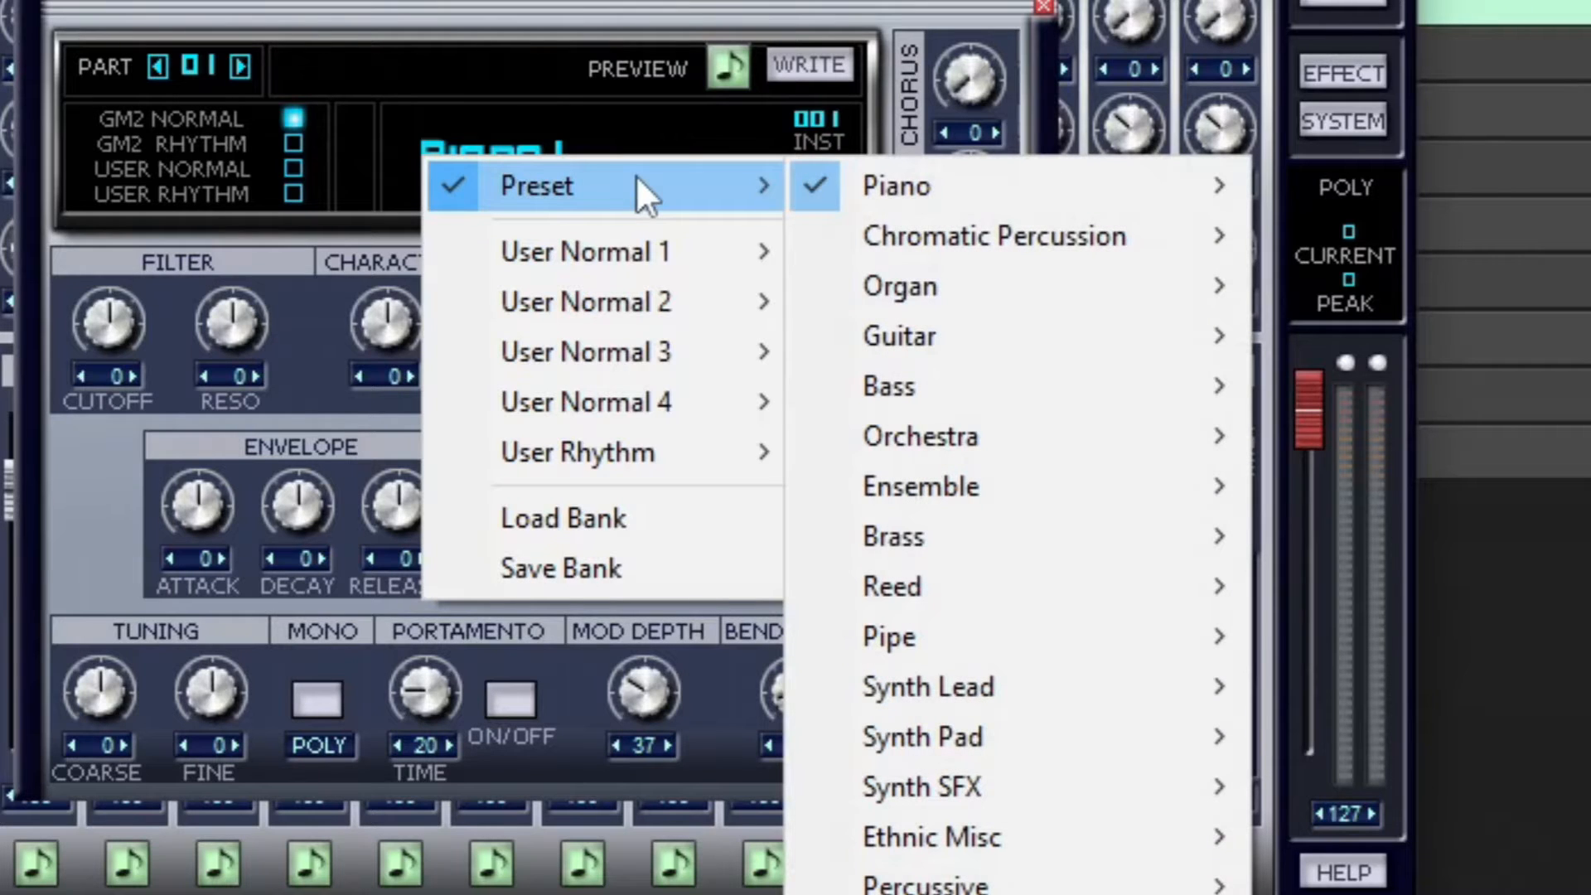
mouse_move(918, 174)
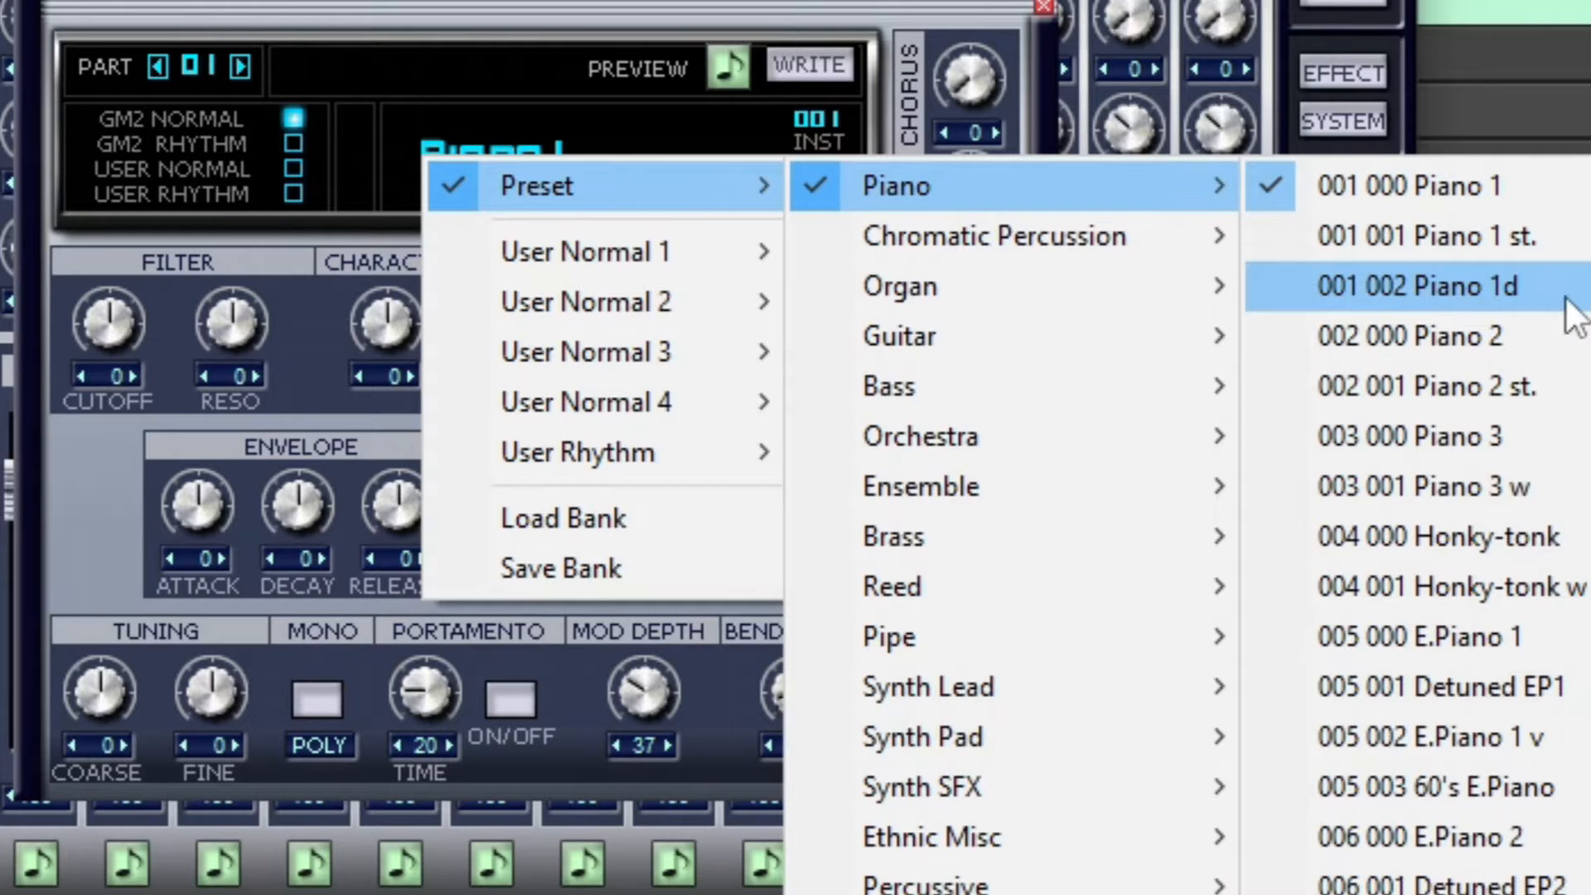
click(1551, 236)
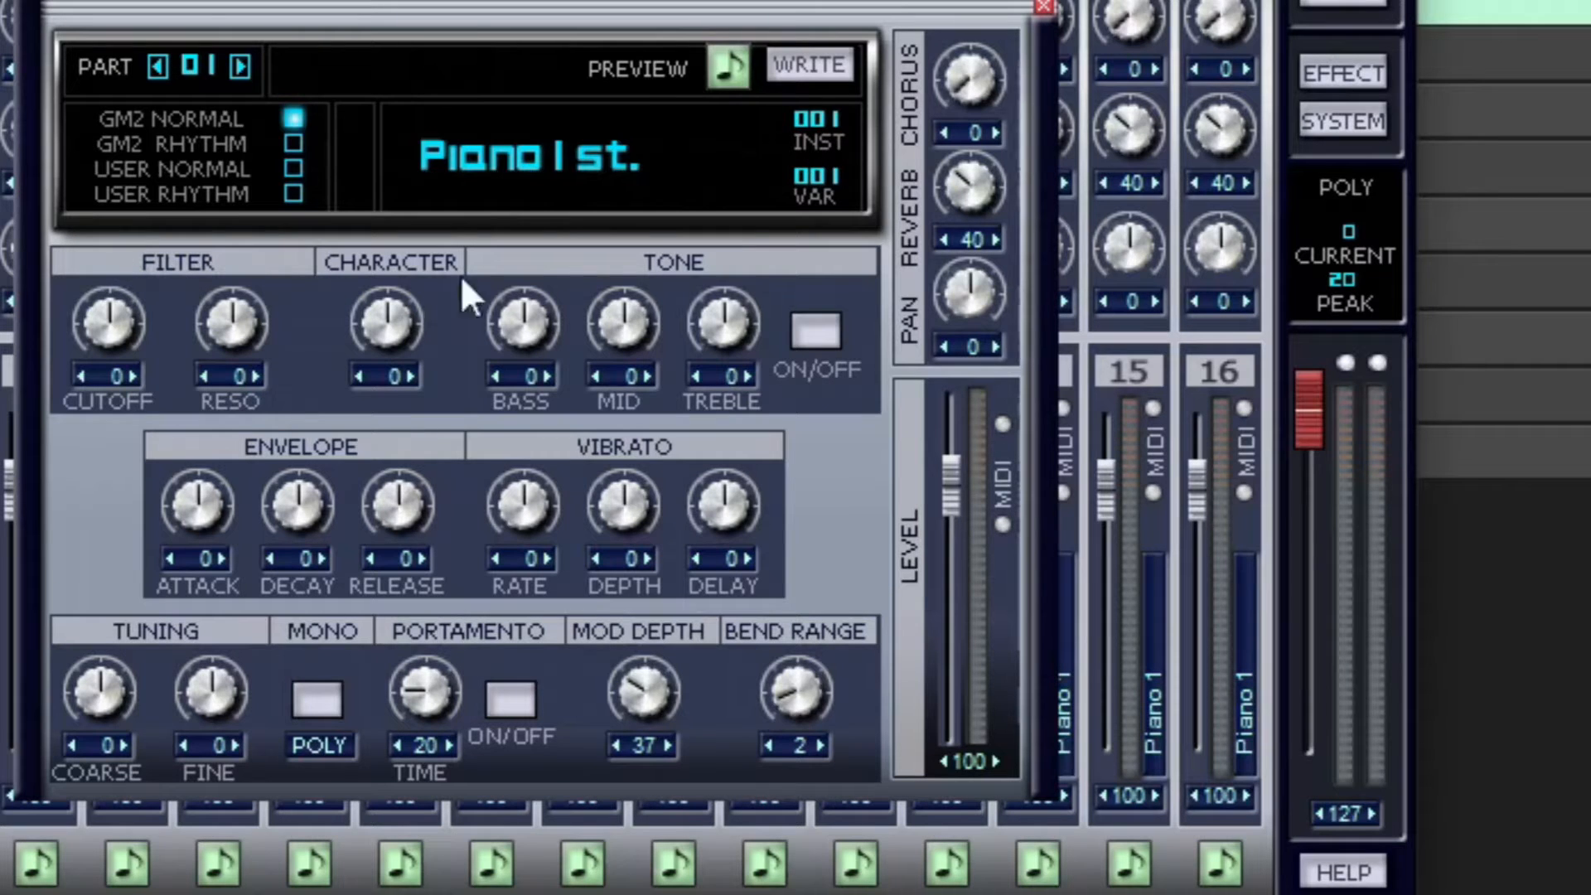
Switch on part 1's Tone section, set Character to -10 and raise Mid to +12
click(816, 333)
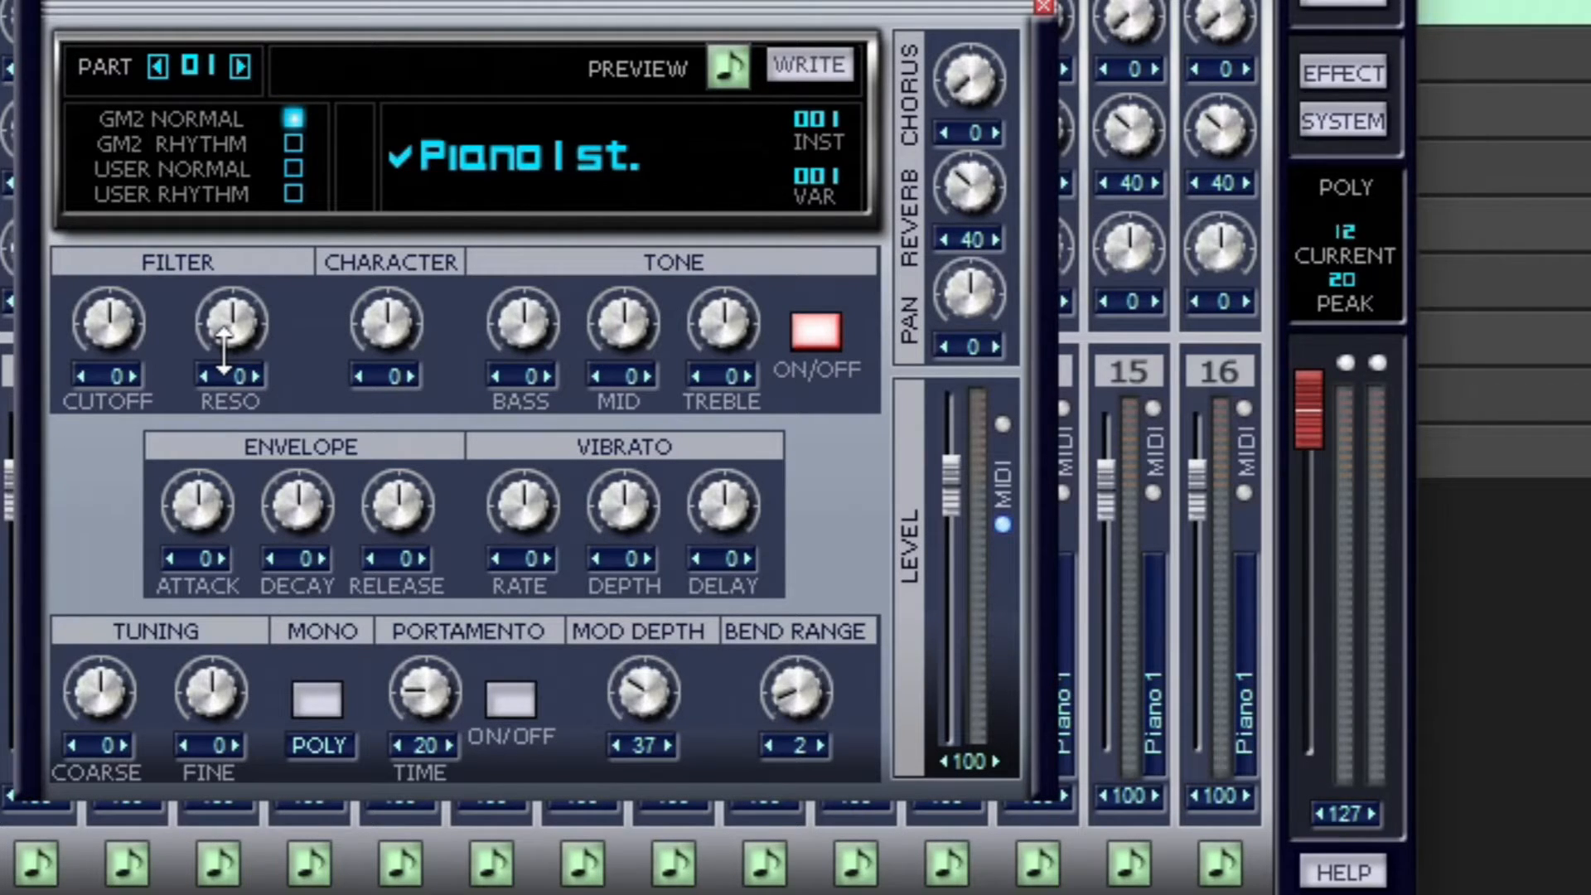
drag(356, 314, 382, 377)
drag(483, 335, 527, 245)
drag(635, 194, 604, 71)
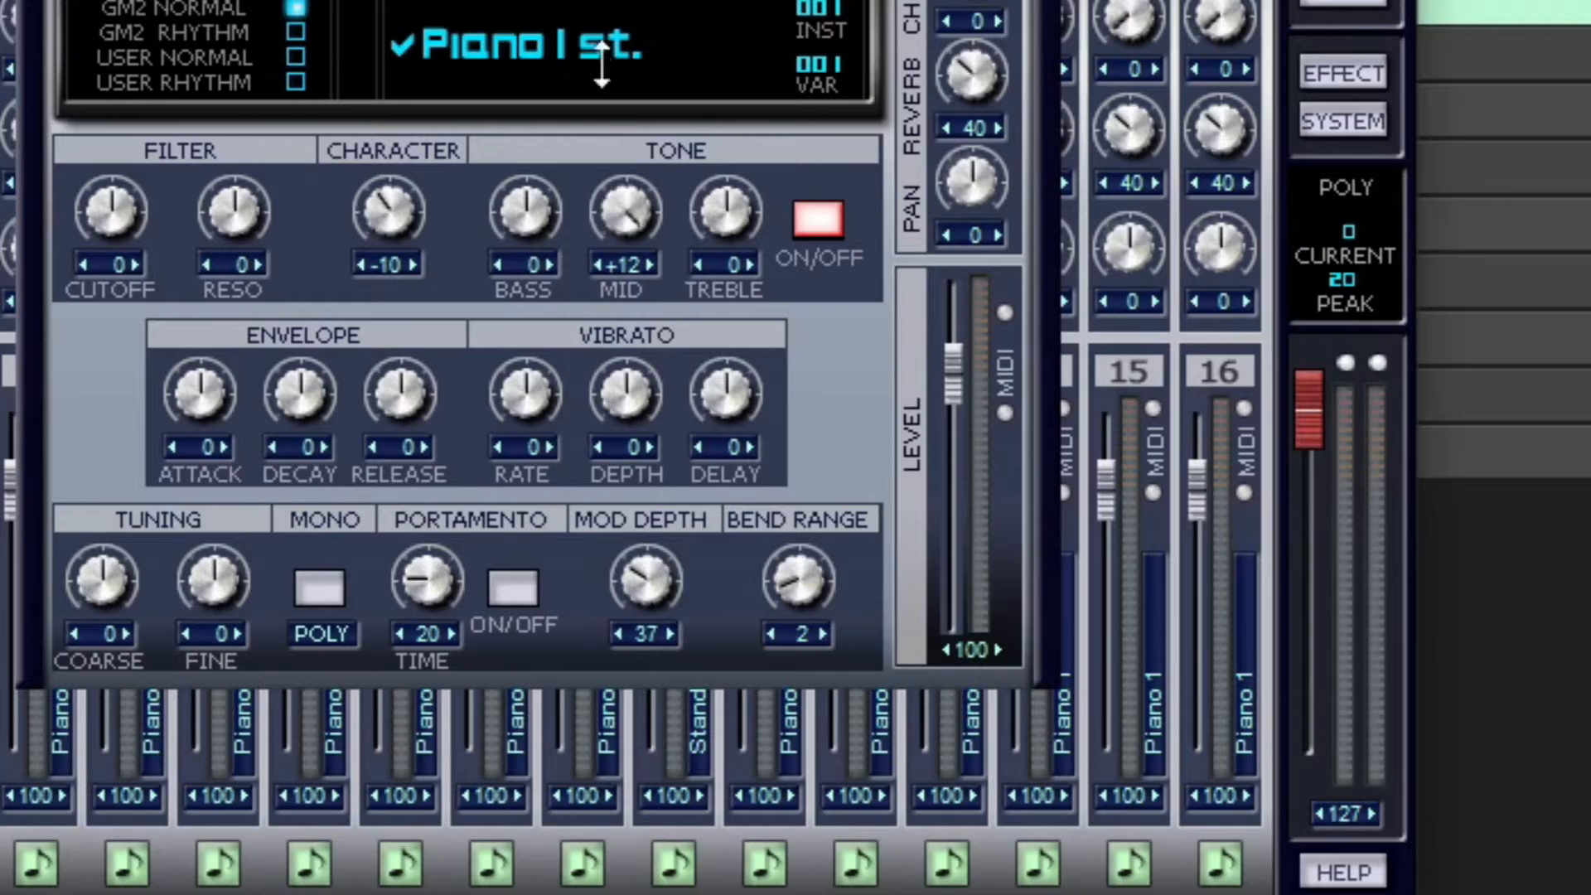
Reset Mid to 0, switch the Tone section back on, and set Treble and Bass to +3 and Mid to +7
mouse_move(623, 213)
mouse_down()
mouse_move(625, 294)
mouse_move(625, 203)
mouse_move(623, 242)
mouse_up()
drag(627, 217, 627, 189)
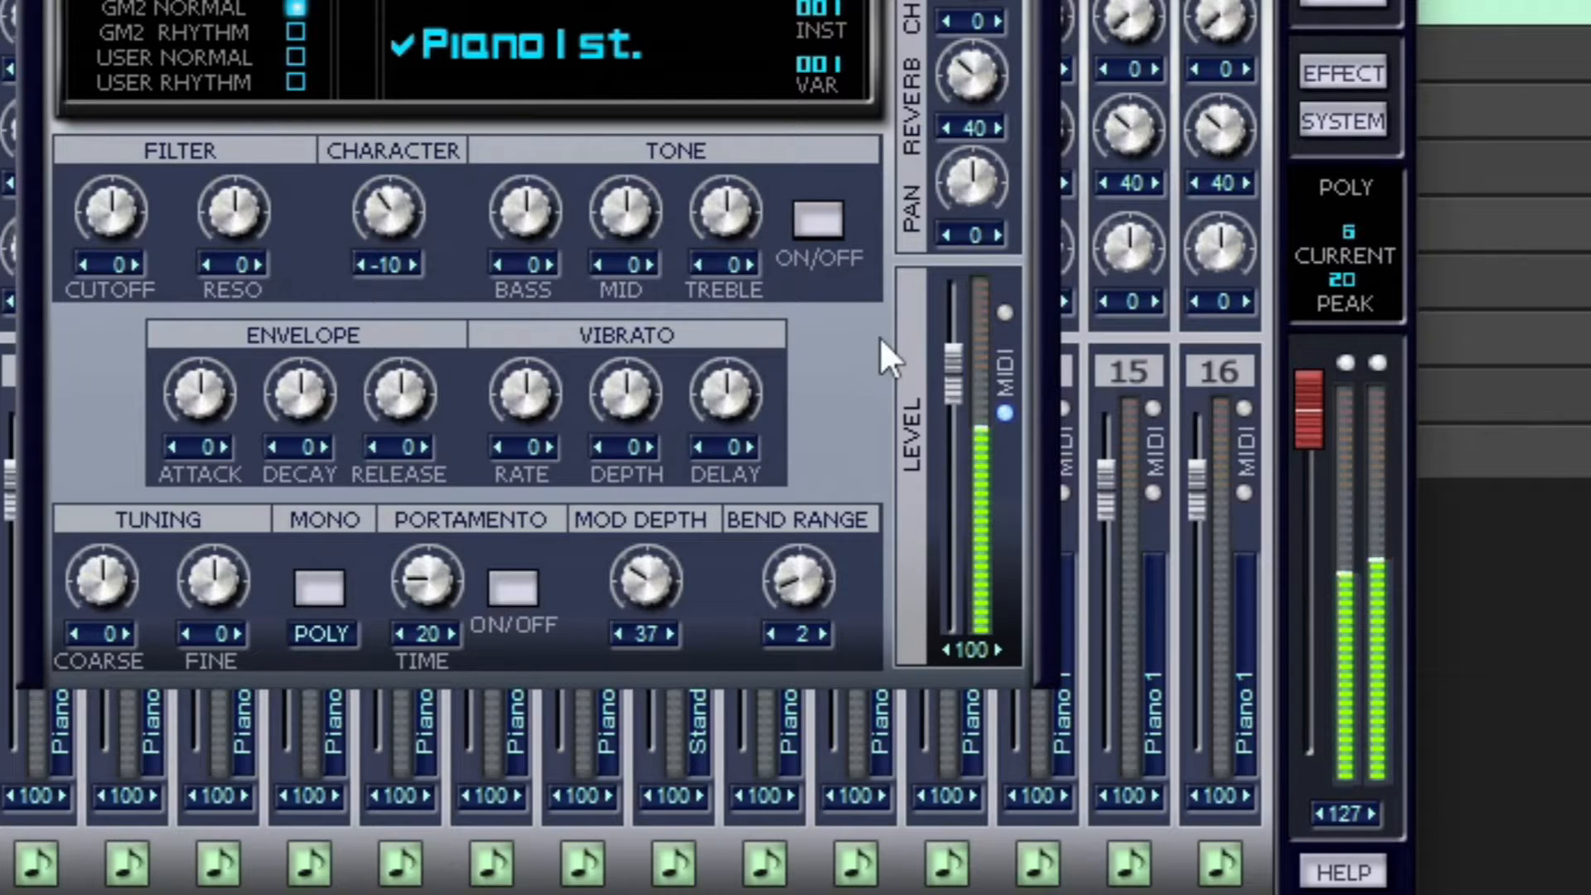
click(813, 218)
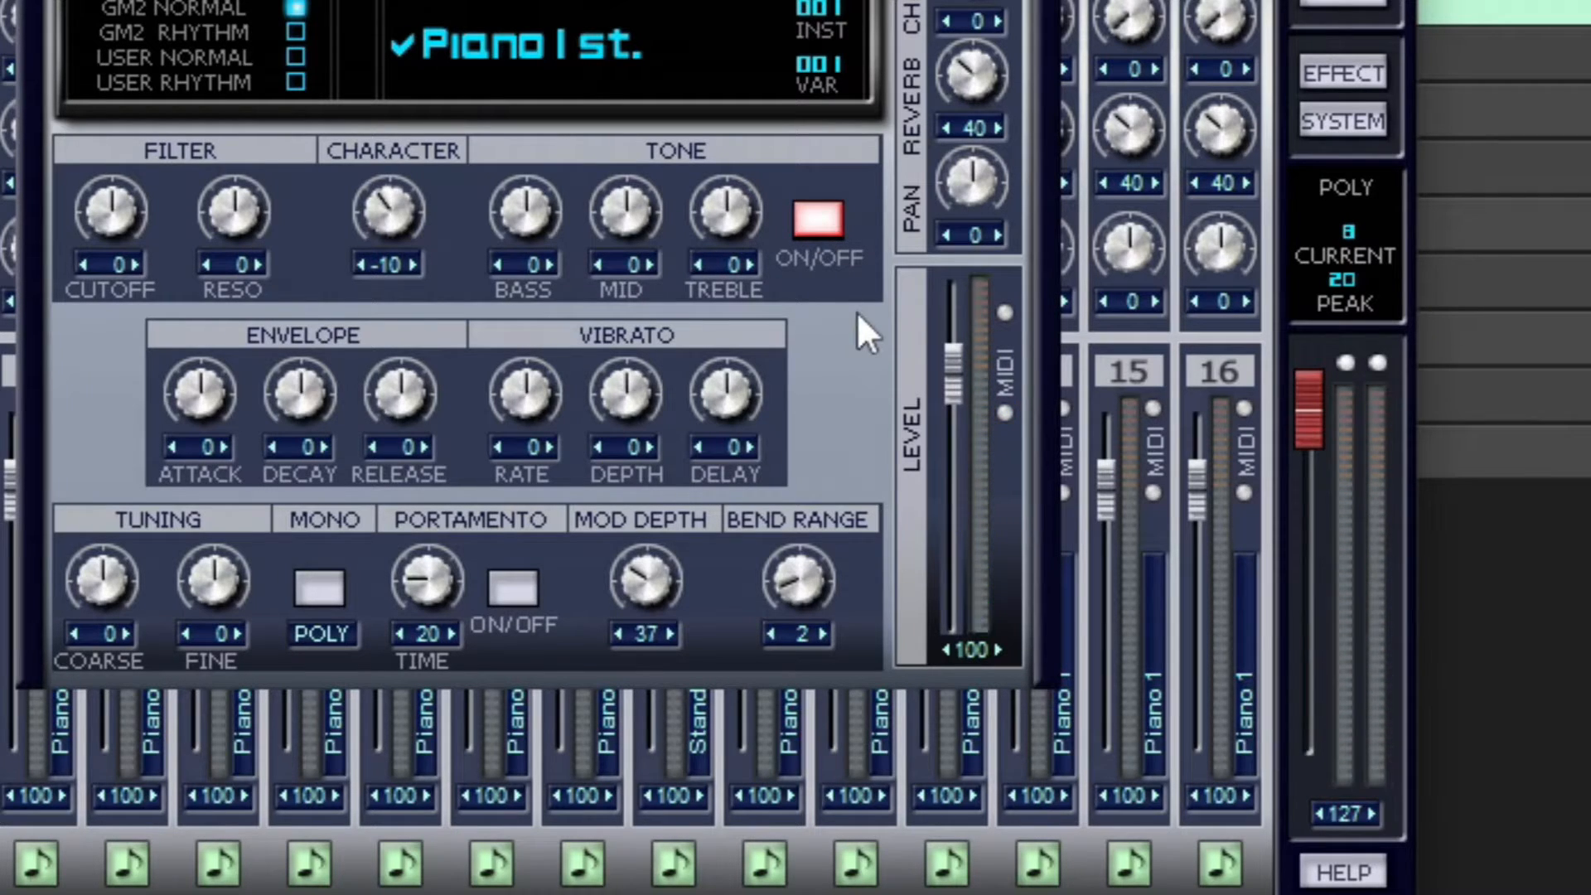
drag(723, 191, 717, 236)
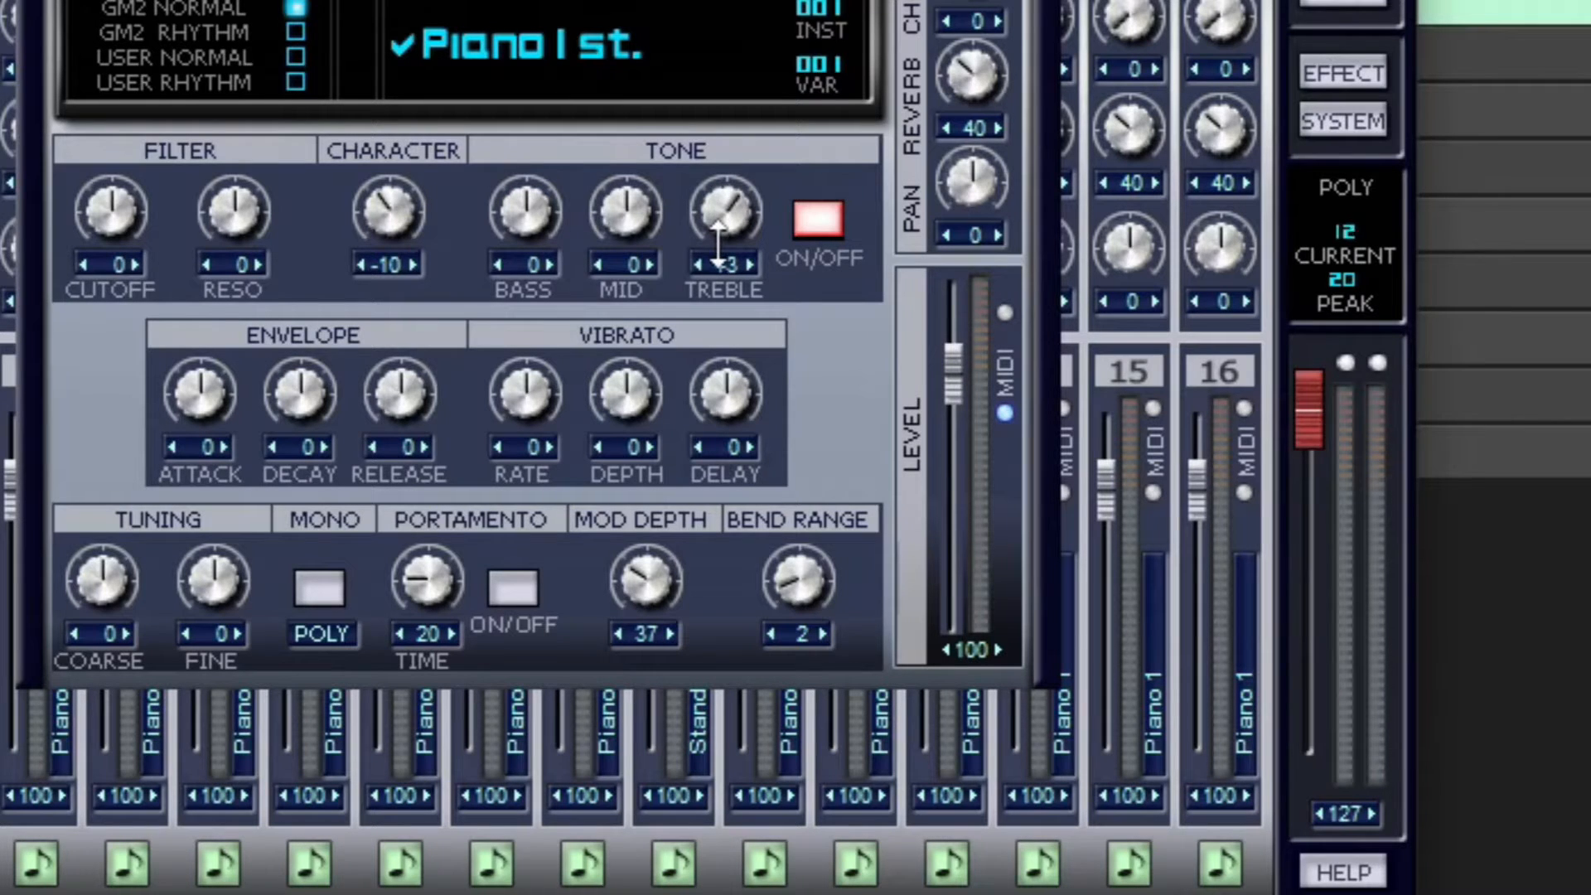
mouse_move(530, 207)
mouse_down()
mouse_move(533, 171)
mouse_move(536, 217)
mouse_up()
drag(632, 218, 632, 178)
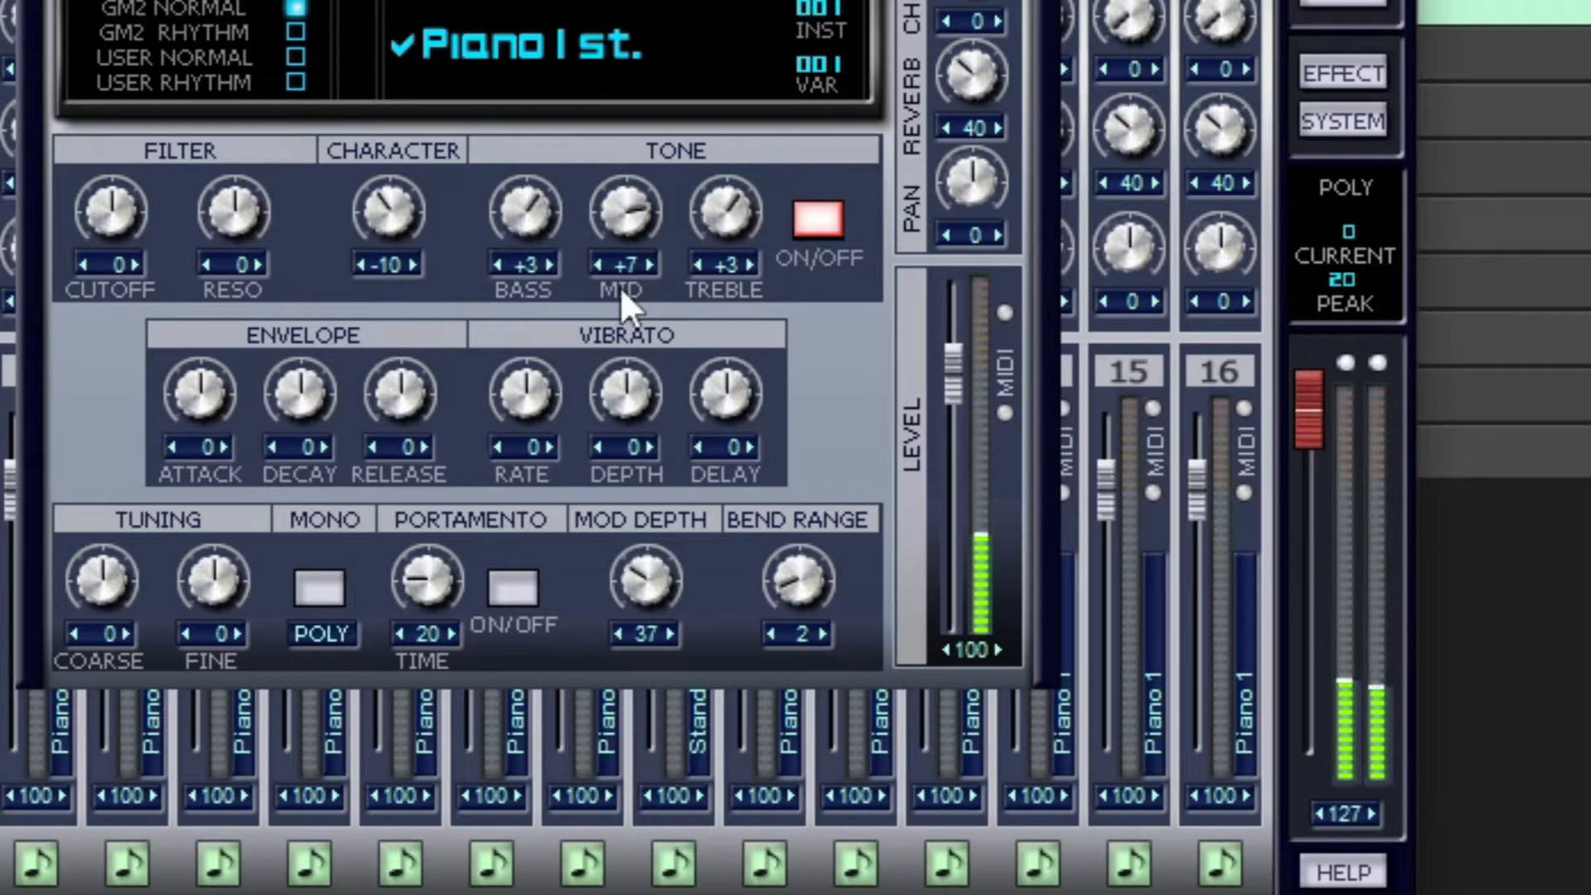
Compare Treble and Bass at -12, set both to +12, and reposition the part editor window
drag(723, 214, 716, 465)
drag(684, 329, 674, 396)
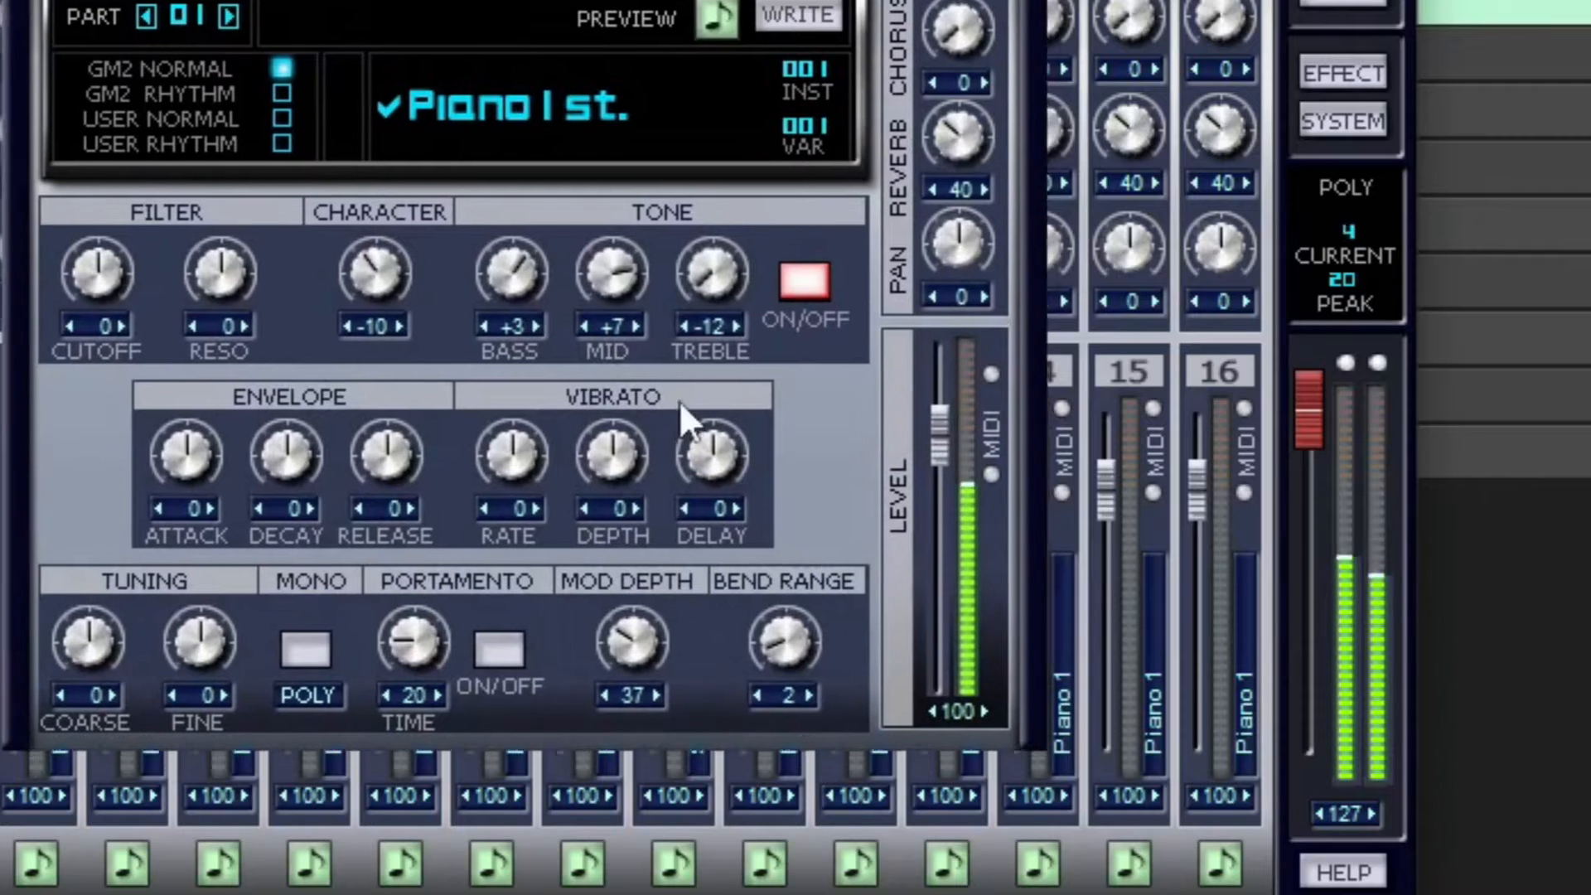
drag(709, 282, 668, 127)
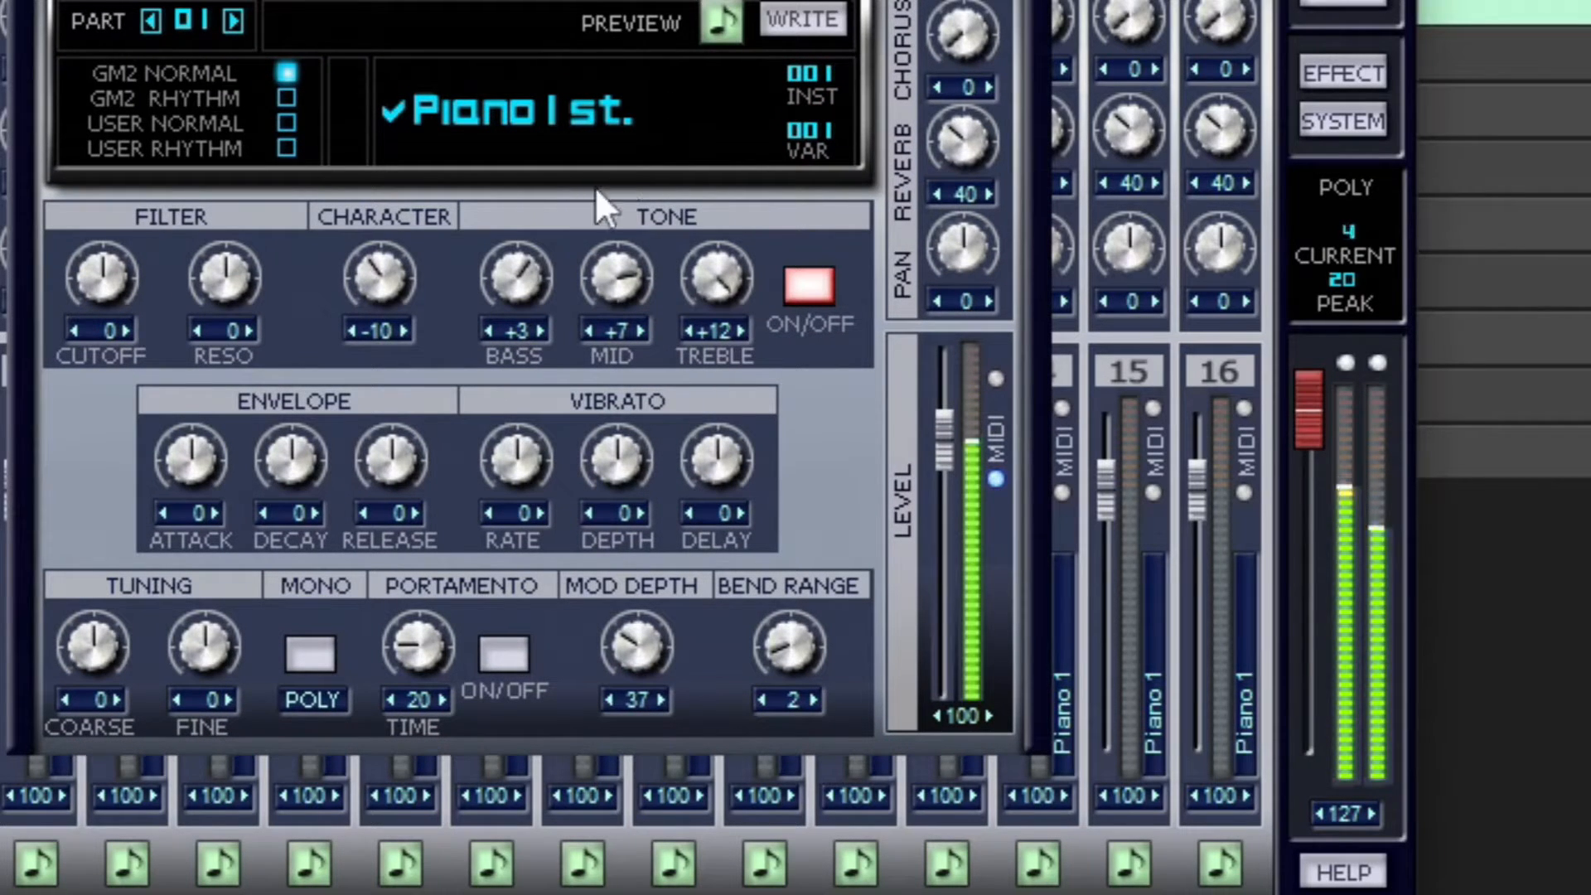
drag(515, 270, 524, 489)
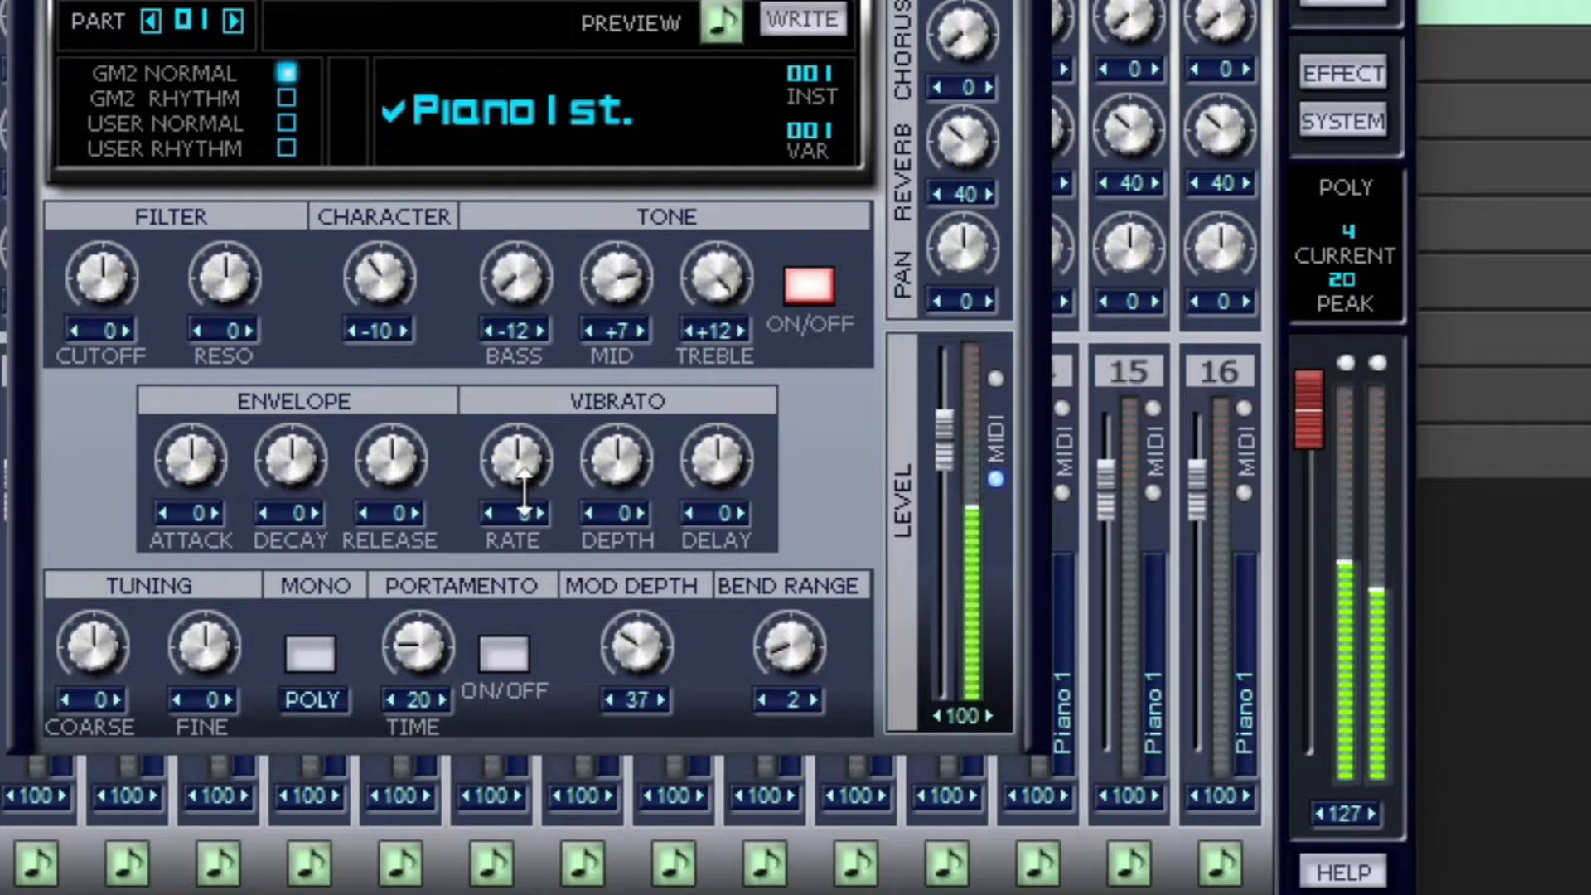
drag(511, 393, 502, 344)
drag(488, 255, 527, 116)
drag(574, 165, 550, 91)
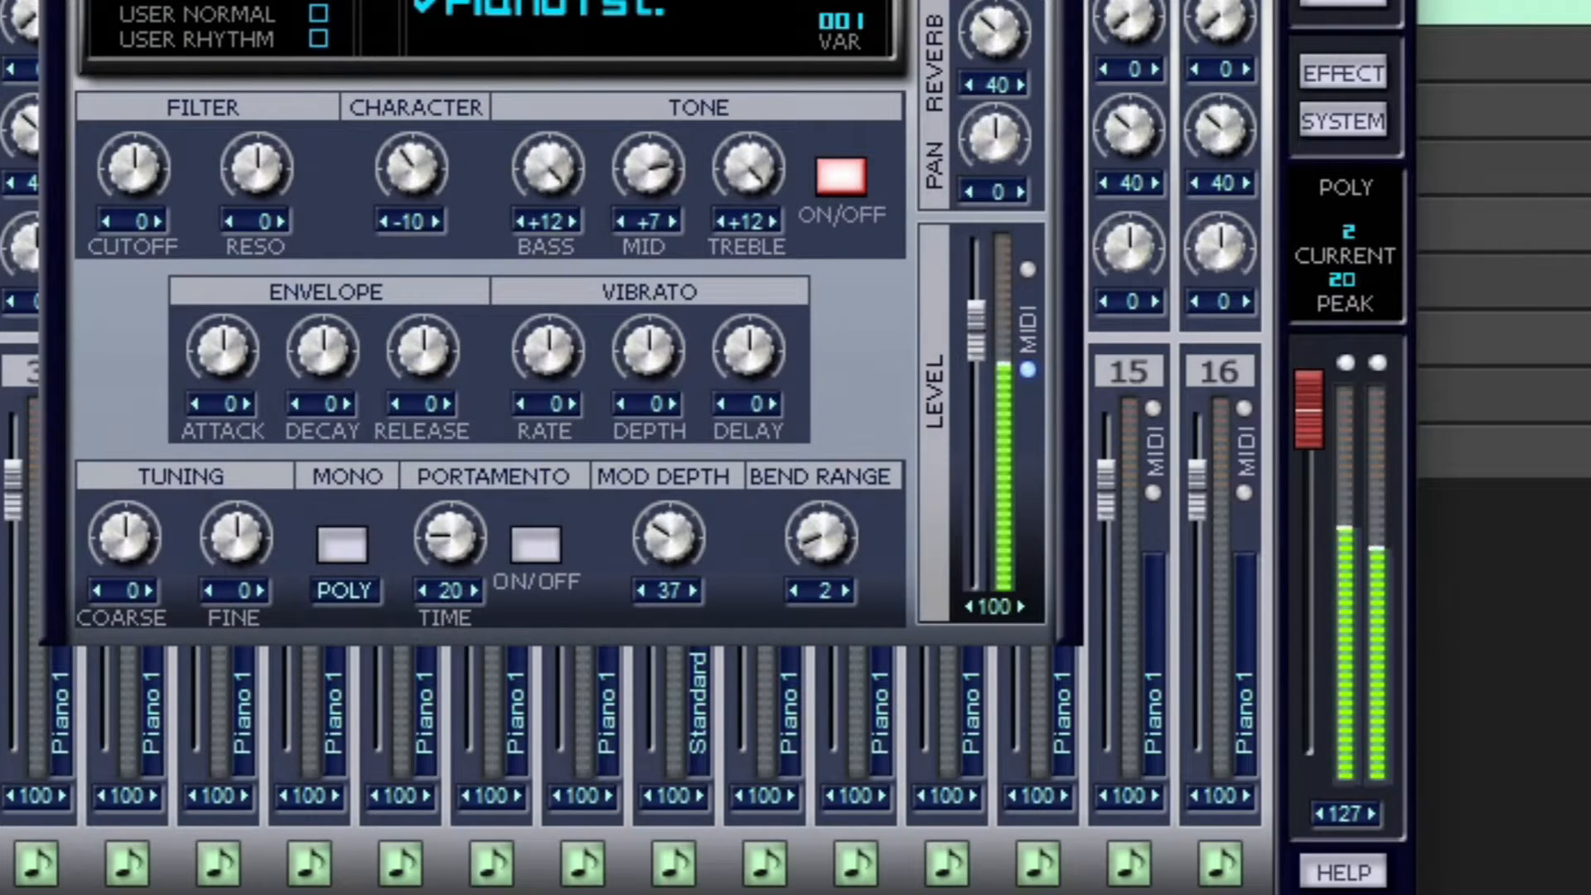
drag(820, 0, 840, 75)
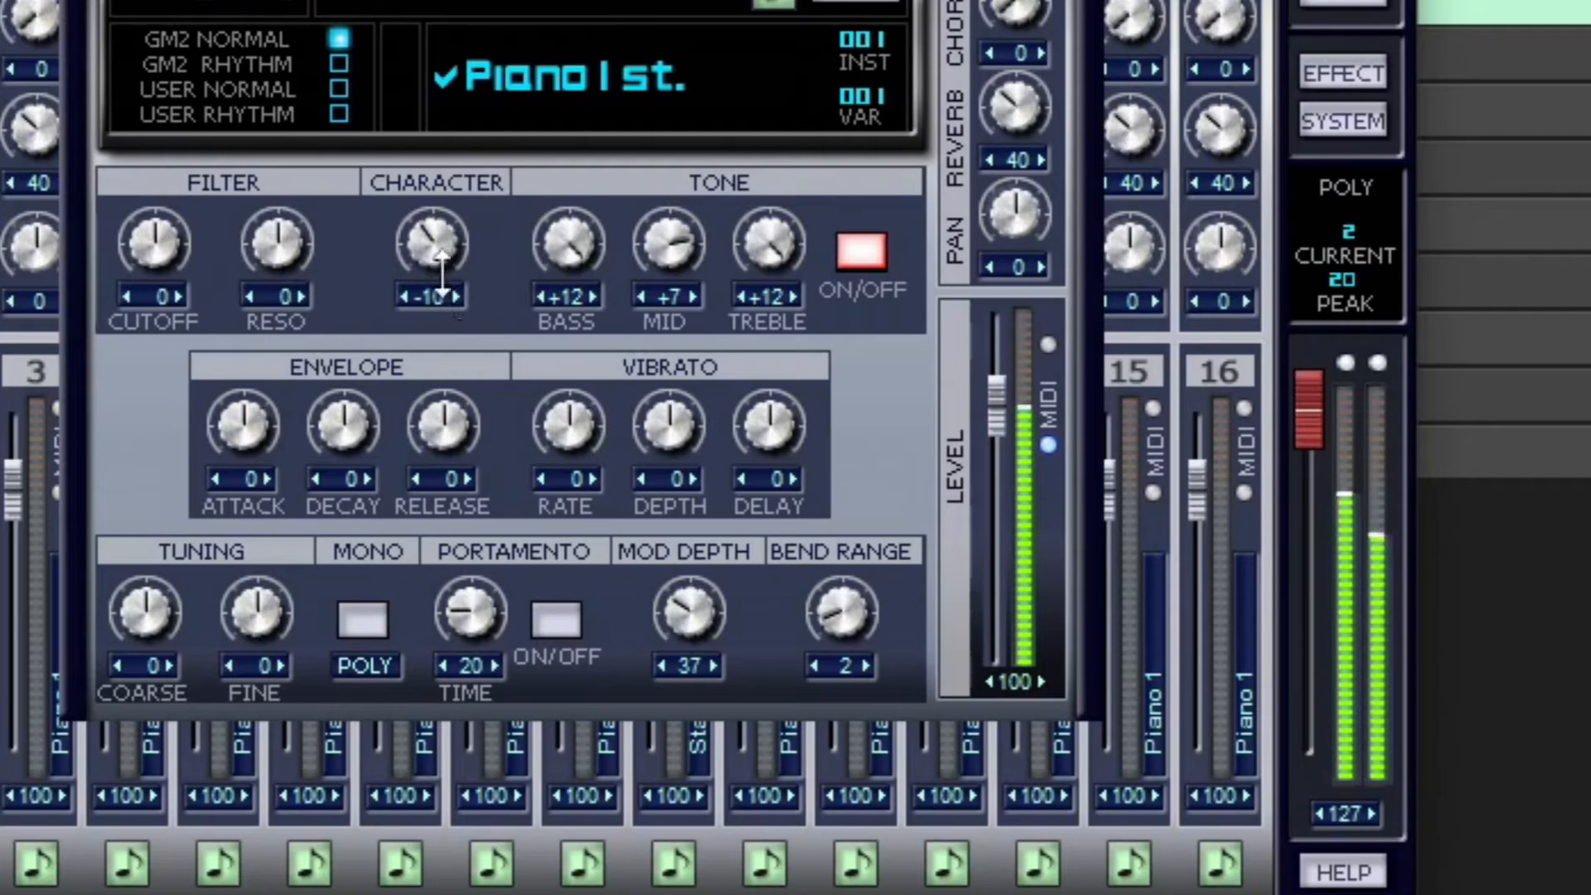
Try Character at +11, +36 and -36, set it to 0, and adjust the filter's Reso to -16
drag(431, 265, 433, 166)
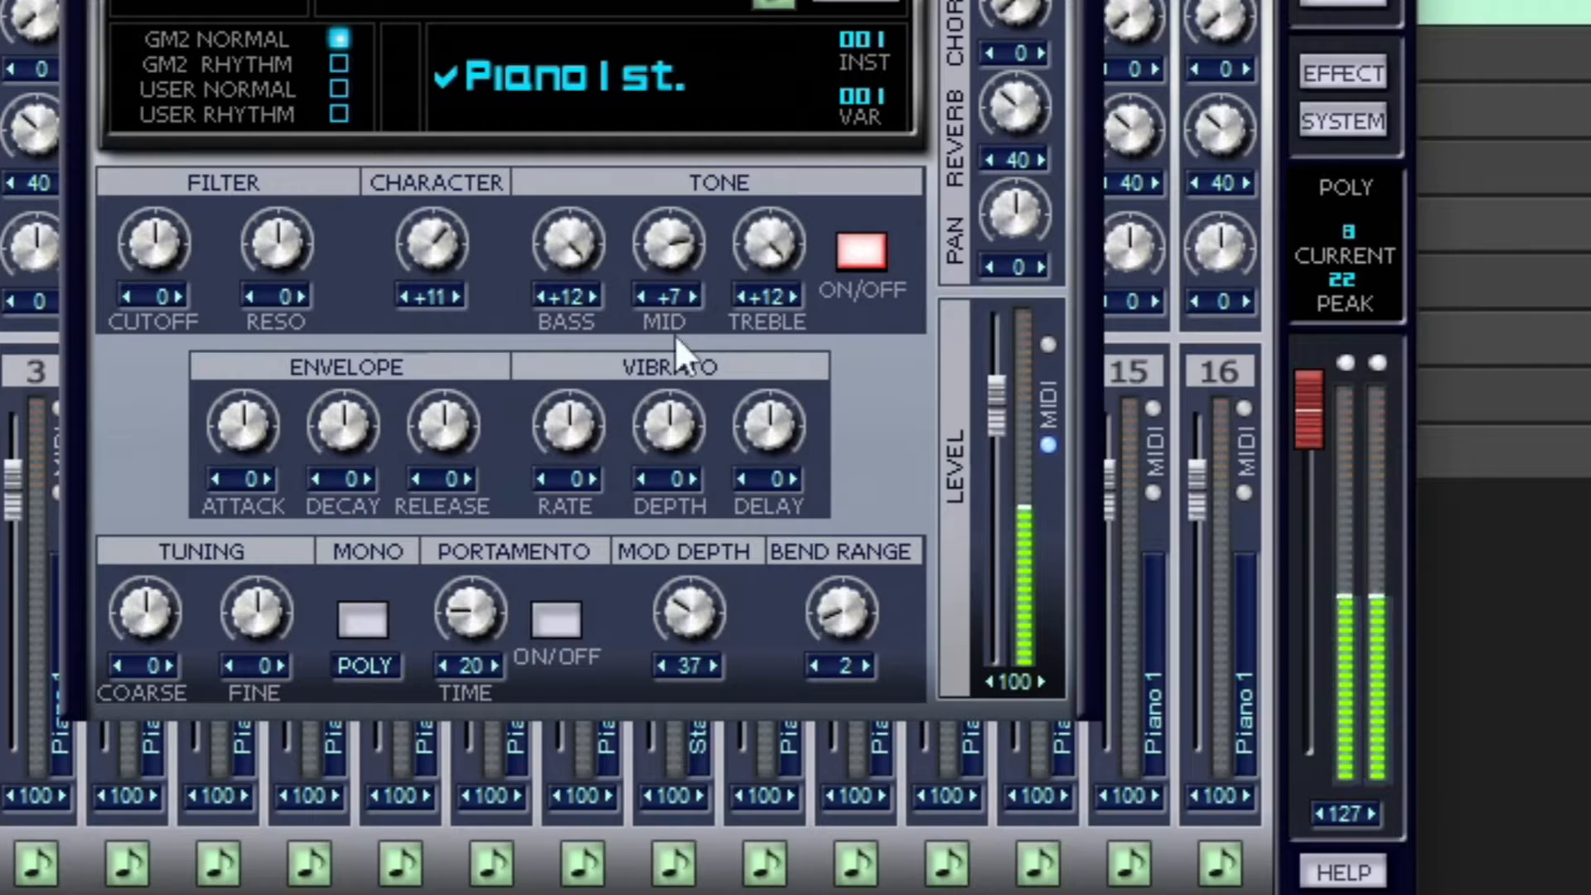
drag(411, 228, 412, 123)
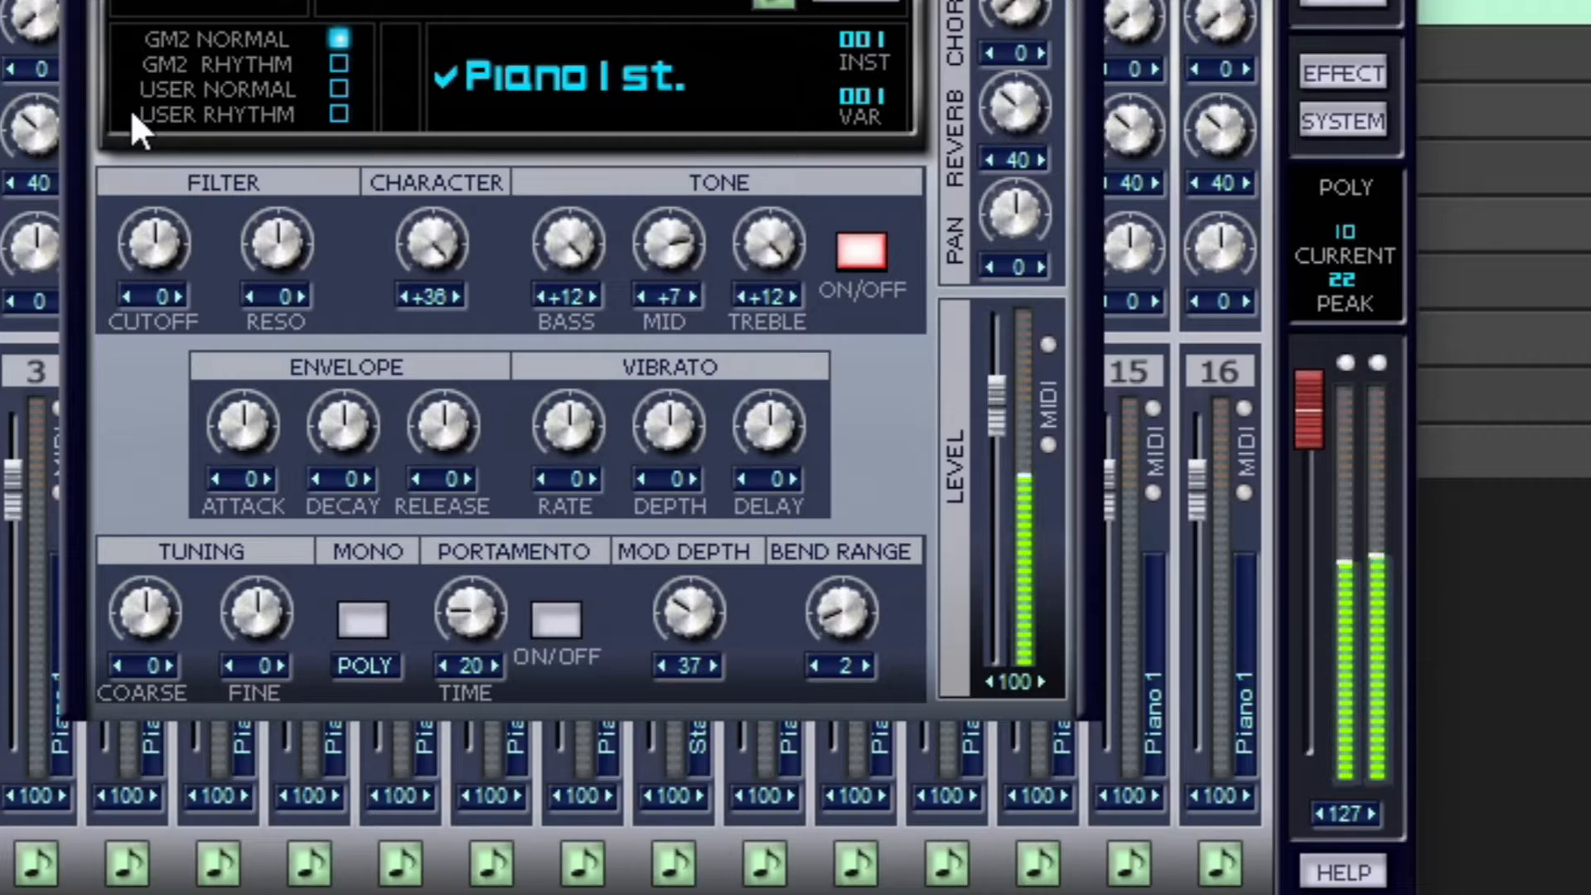
drag(431, 258, 486, 892)
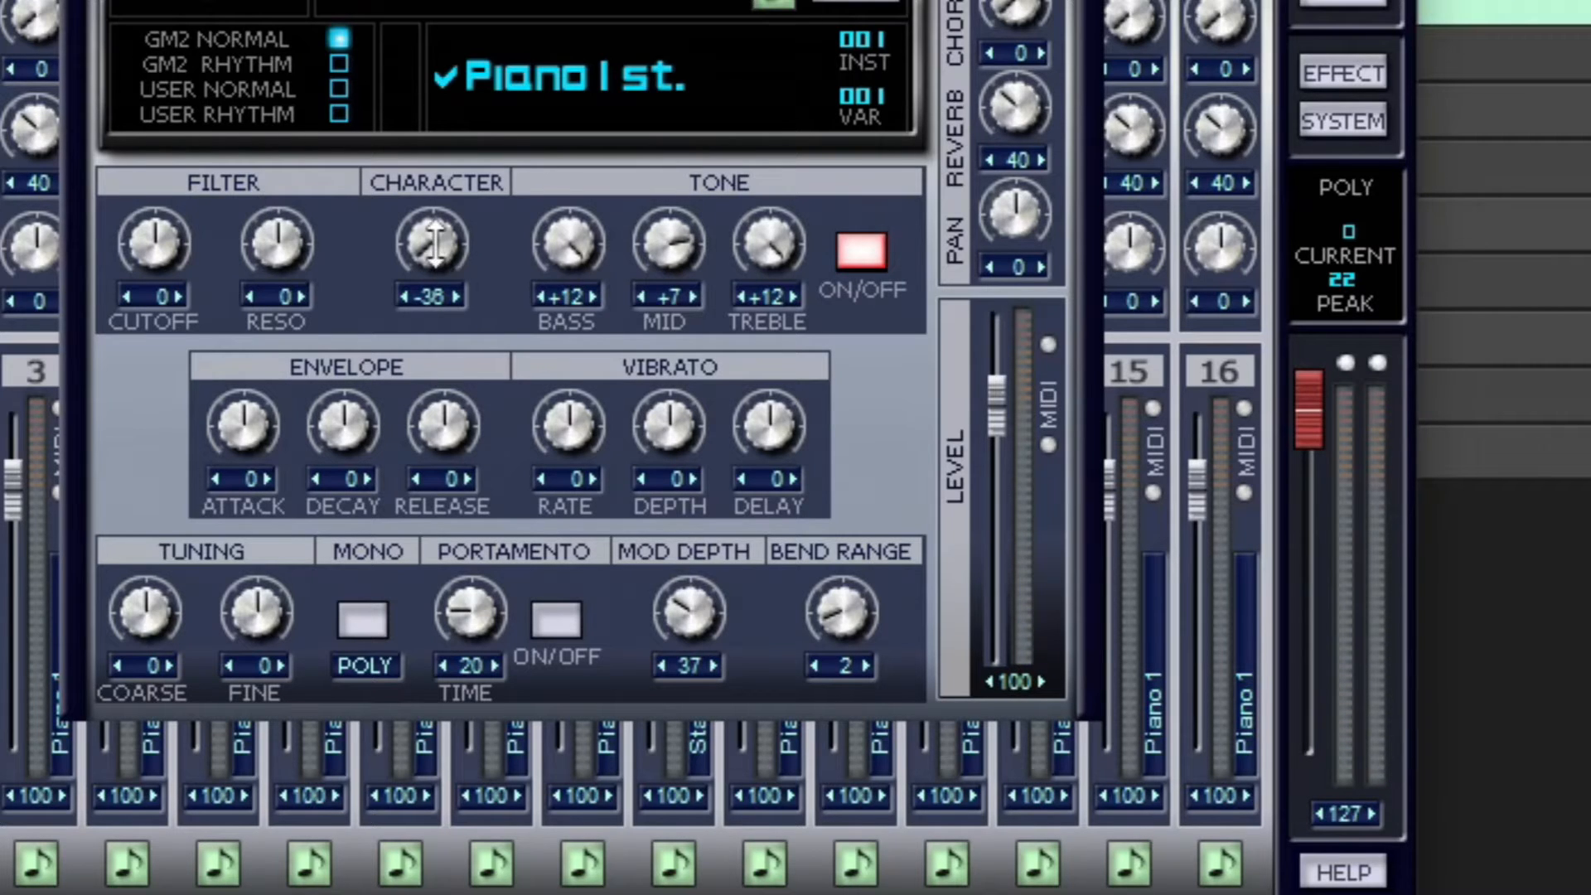
drag(435, 242, 405, 46)
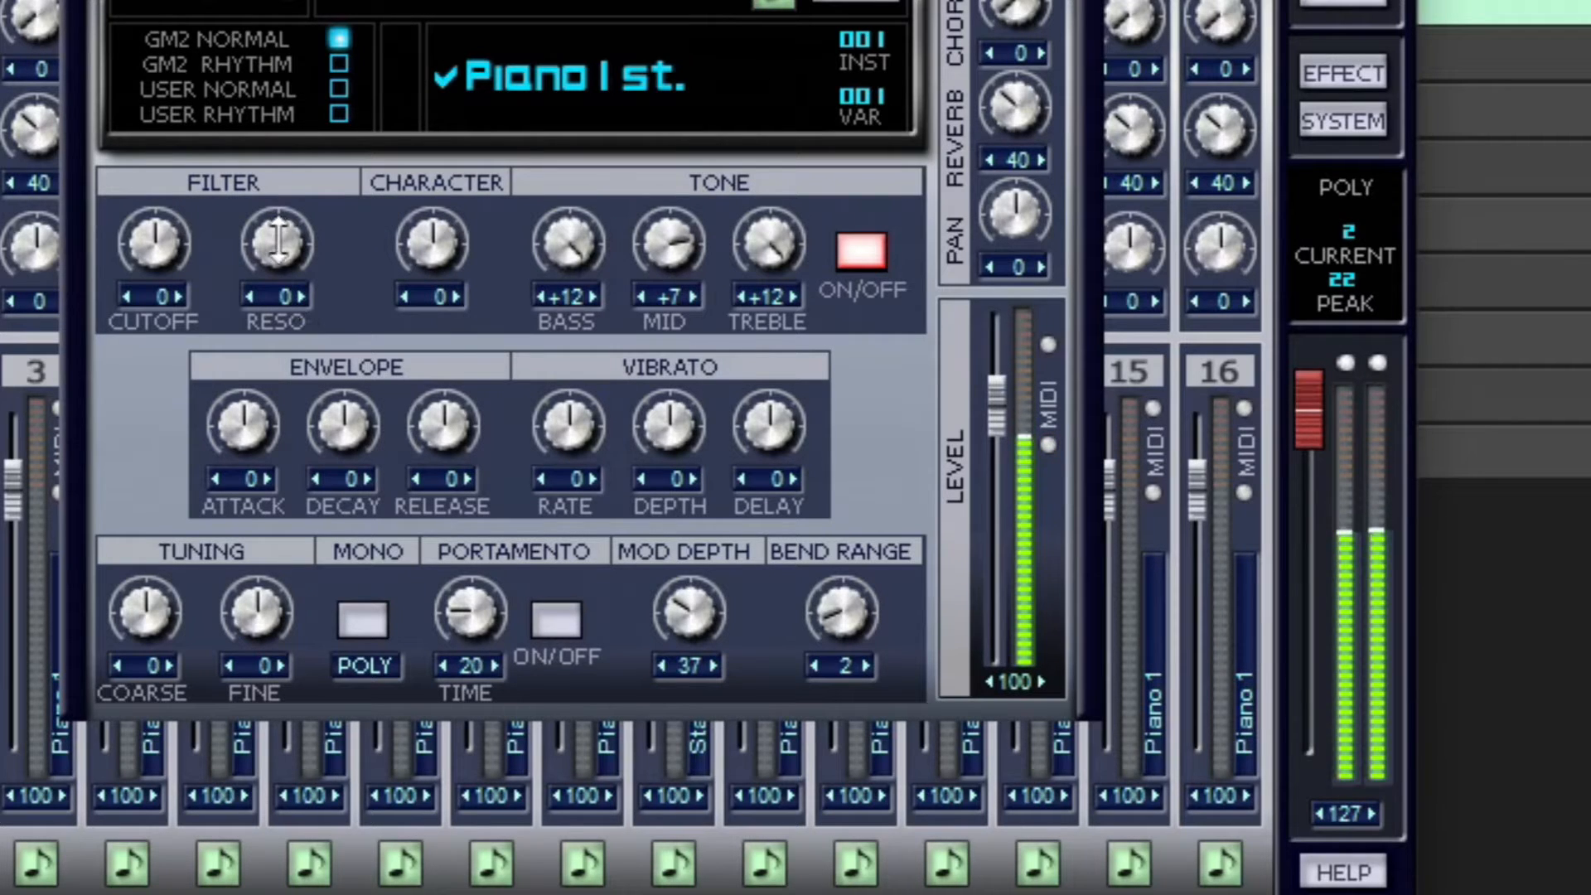
drag(278, 242, 265, 101)
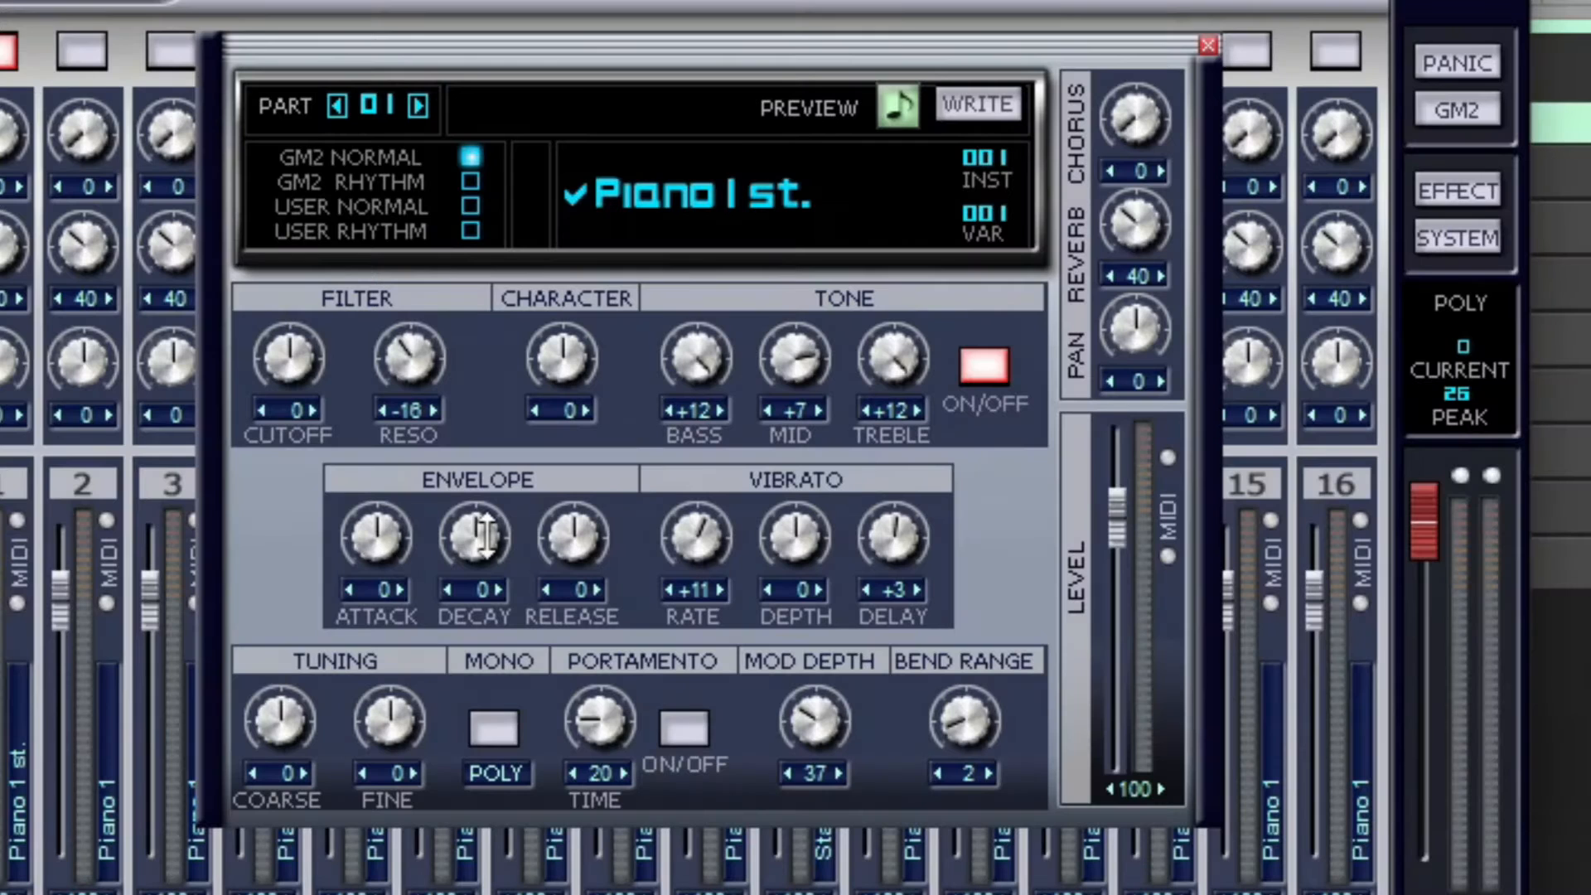
Try the envelope Attack at +13, -63 and +48, and return it to 0
drag(594, 342, 590, 323)
drag(362, 485, 362, 503)
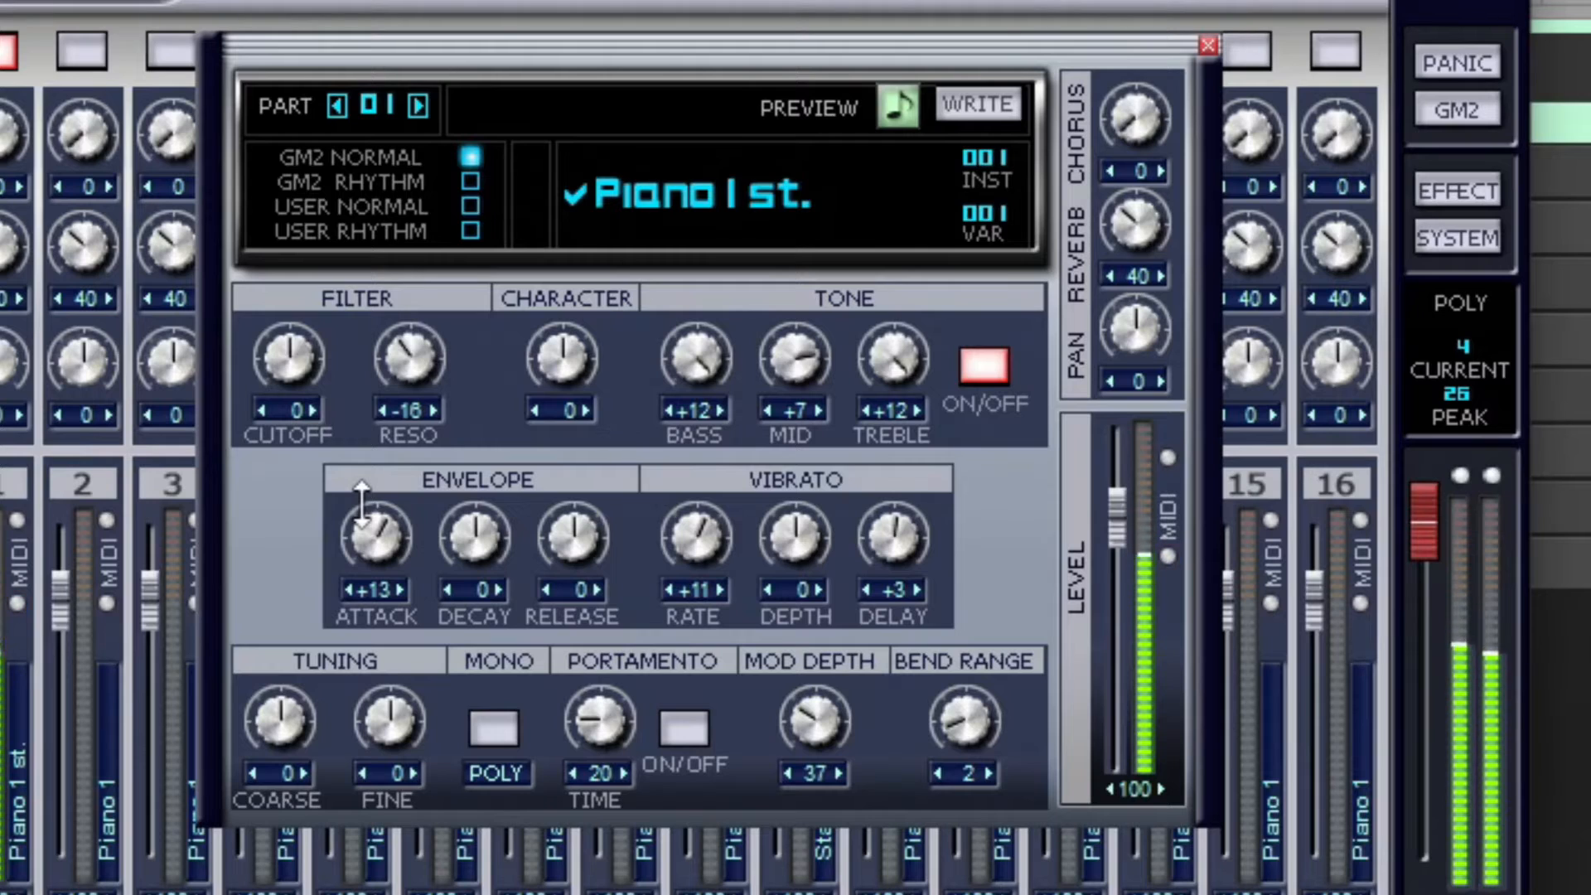
drag(362, 505, 400, 885)
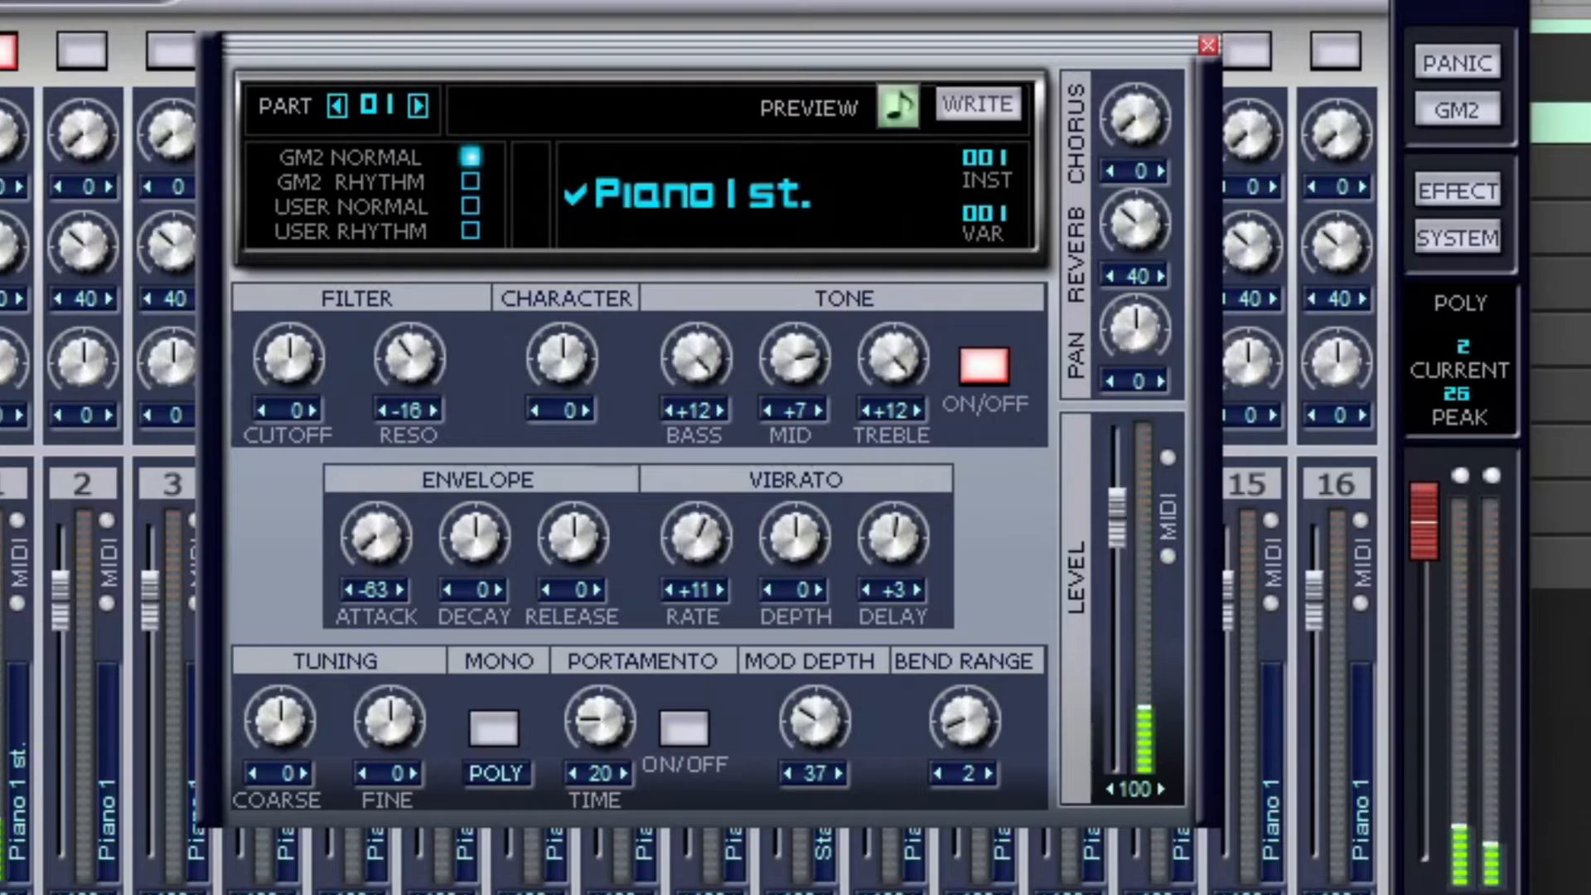
drag(375, 537, 296, 315)
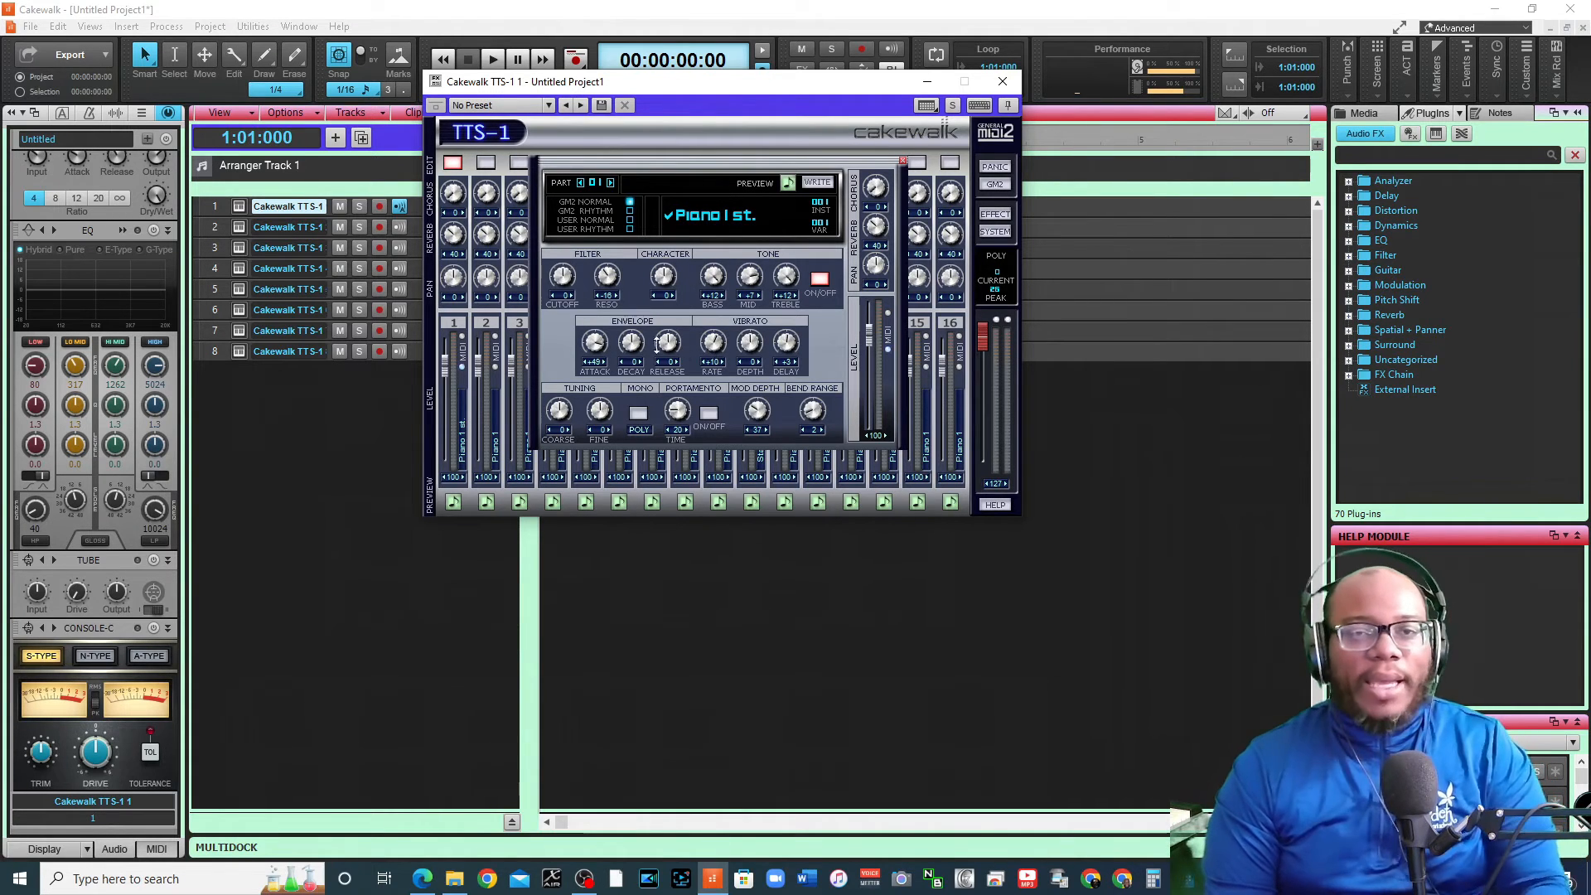
drag(595, 342, 603, 419)
drag(589, 310, 585, 287)
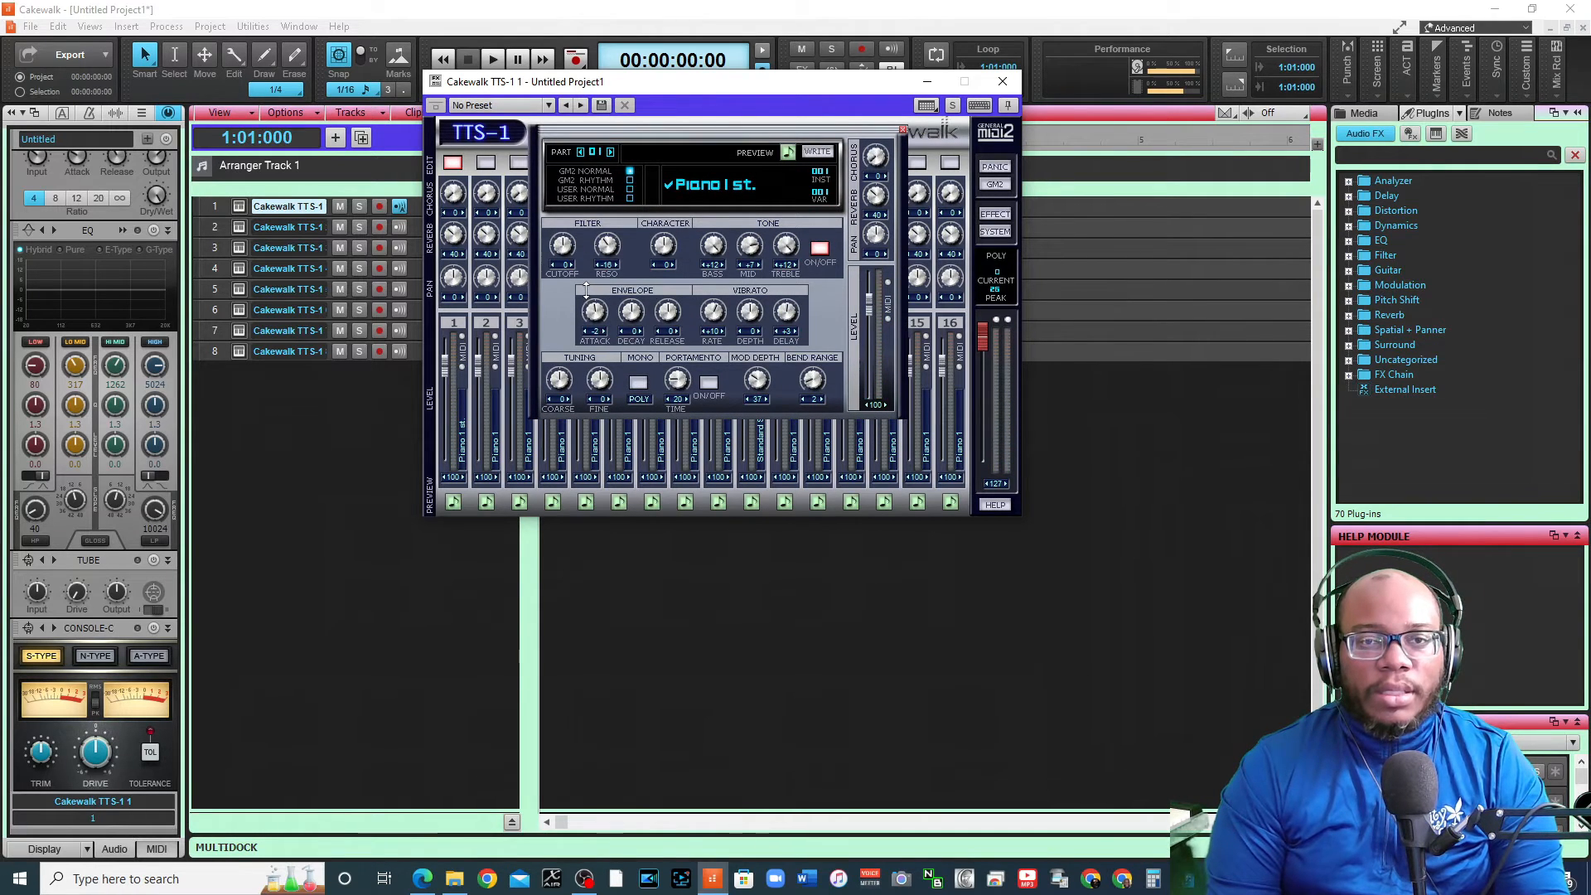
drag(589, 313, 597, 305)
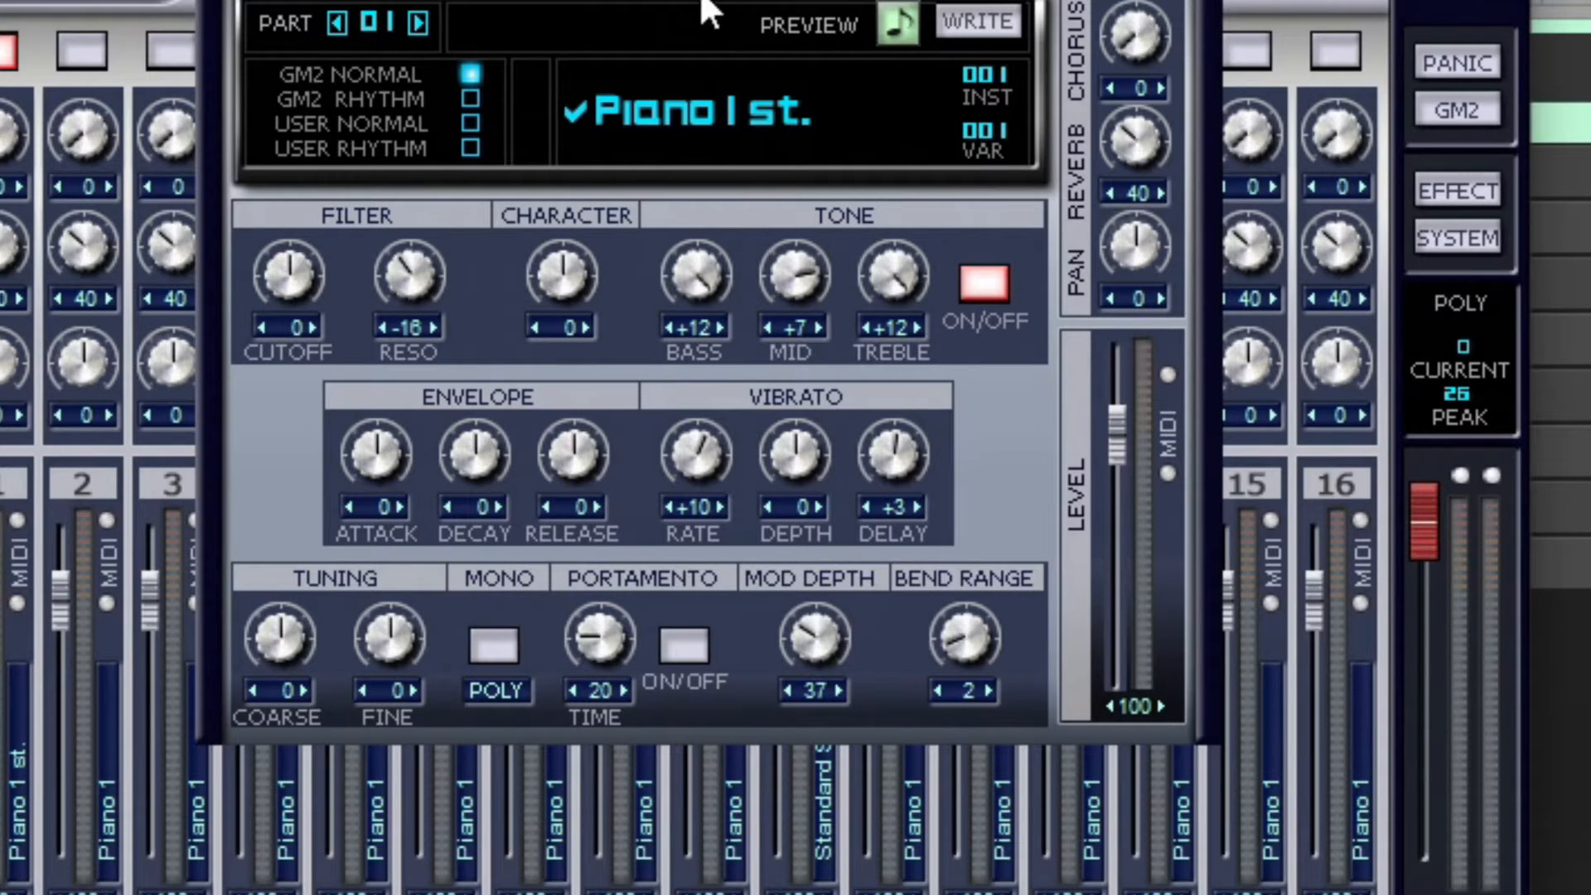
Set part 1's tone Mid to -7, Bass to +2 and Treble to -3
drag(728, 5, 678, 108)
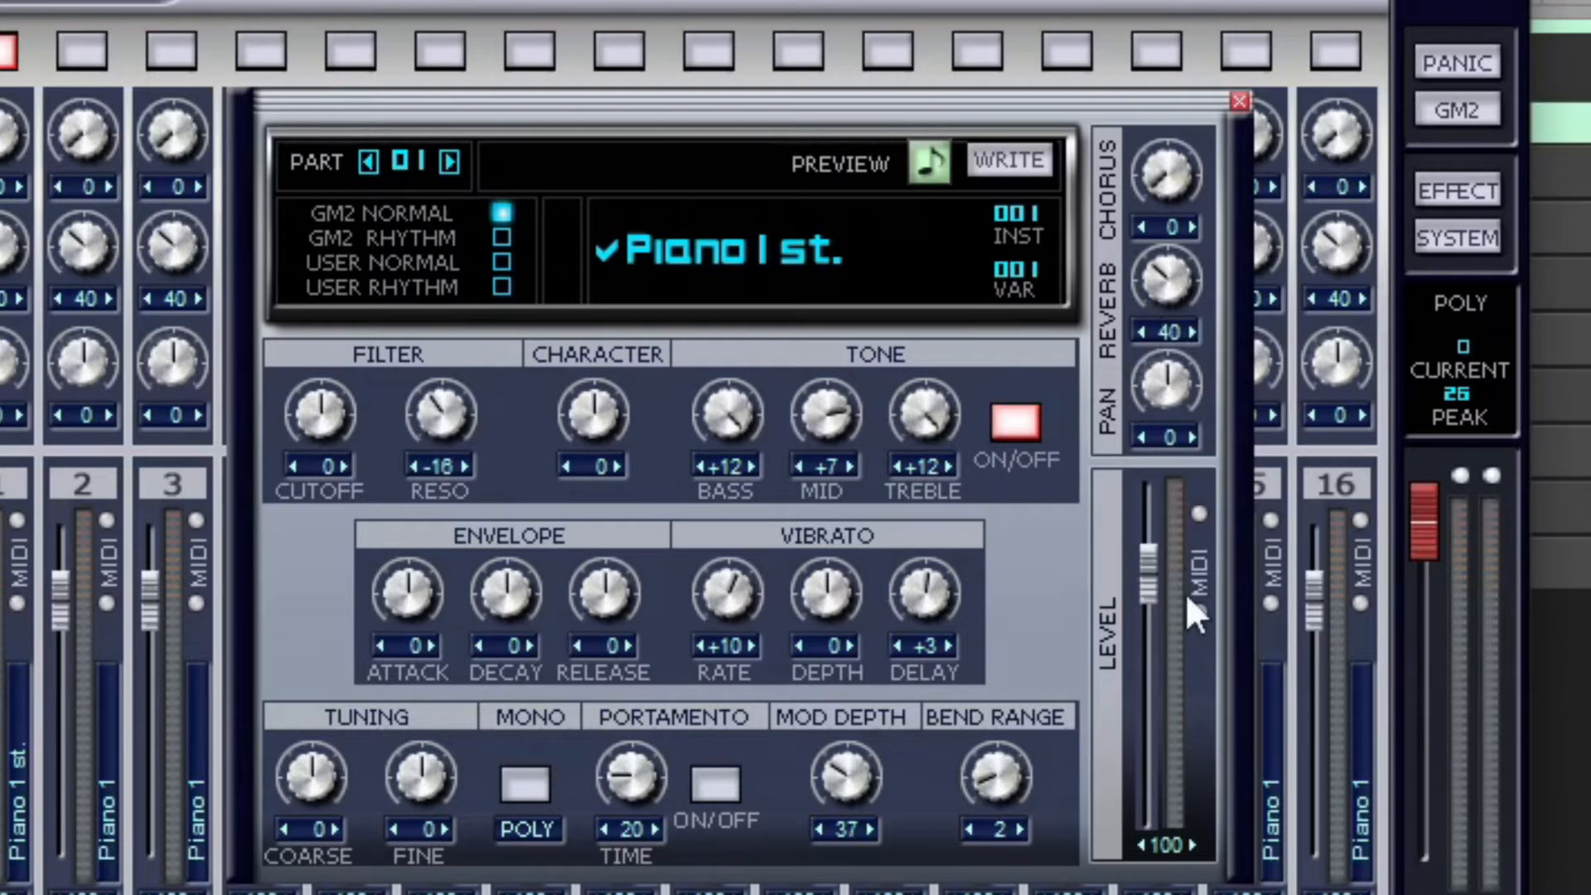
drag(1158, 572, 1158, 501)
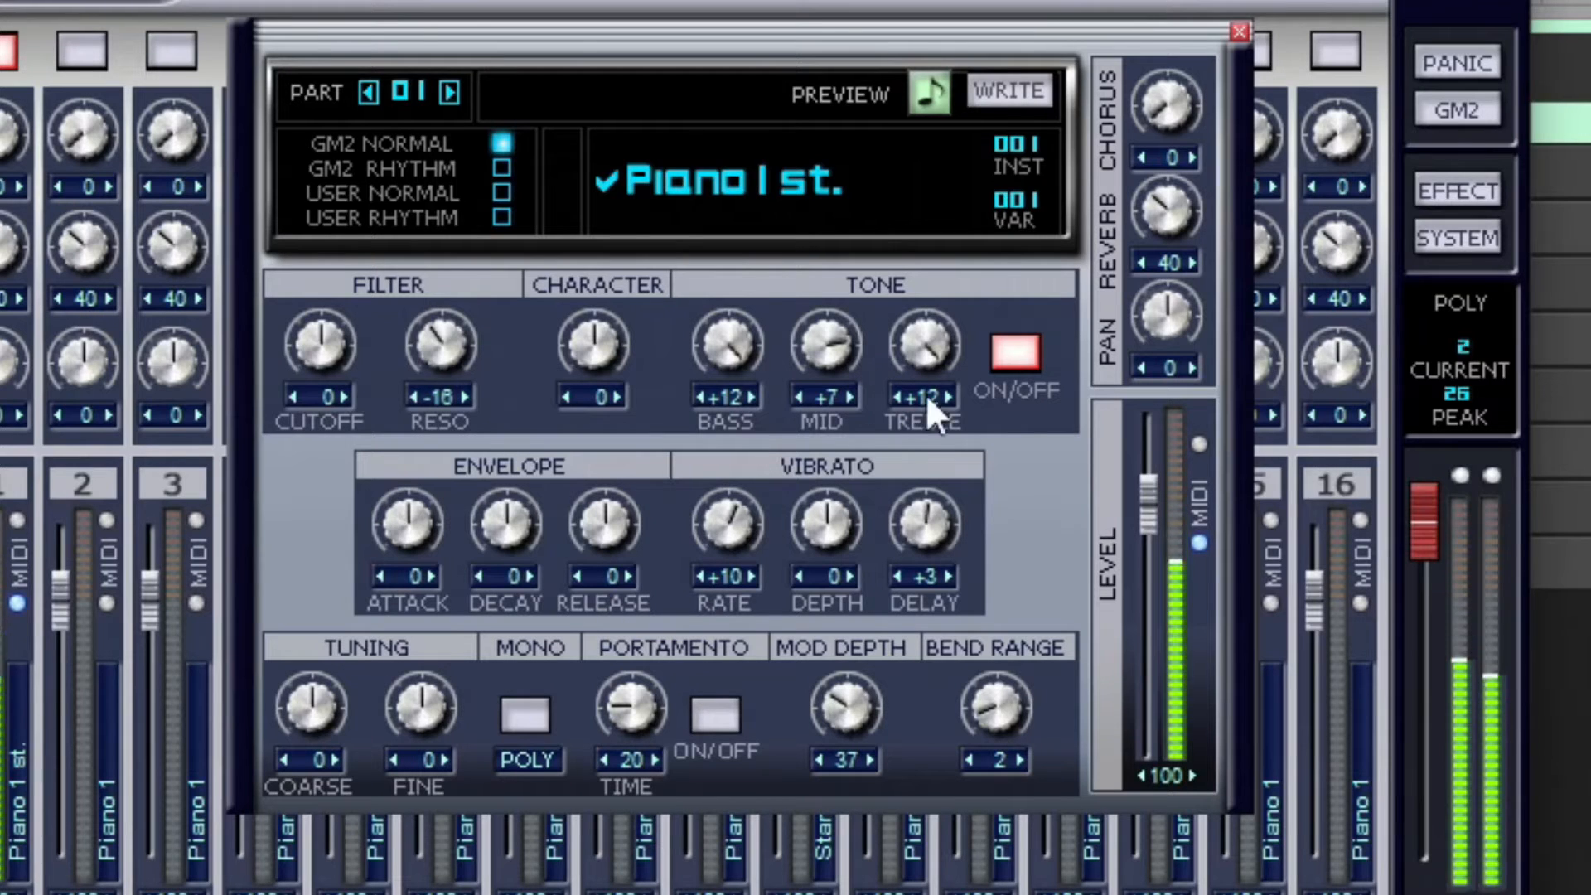
mouse_move(837, 352)
mouse_down()
mouse_move(816, 536)
mouse_move(830, 343)
mouse_up()
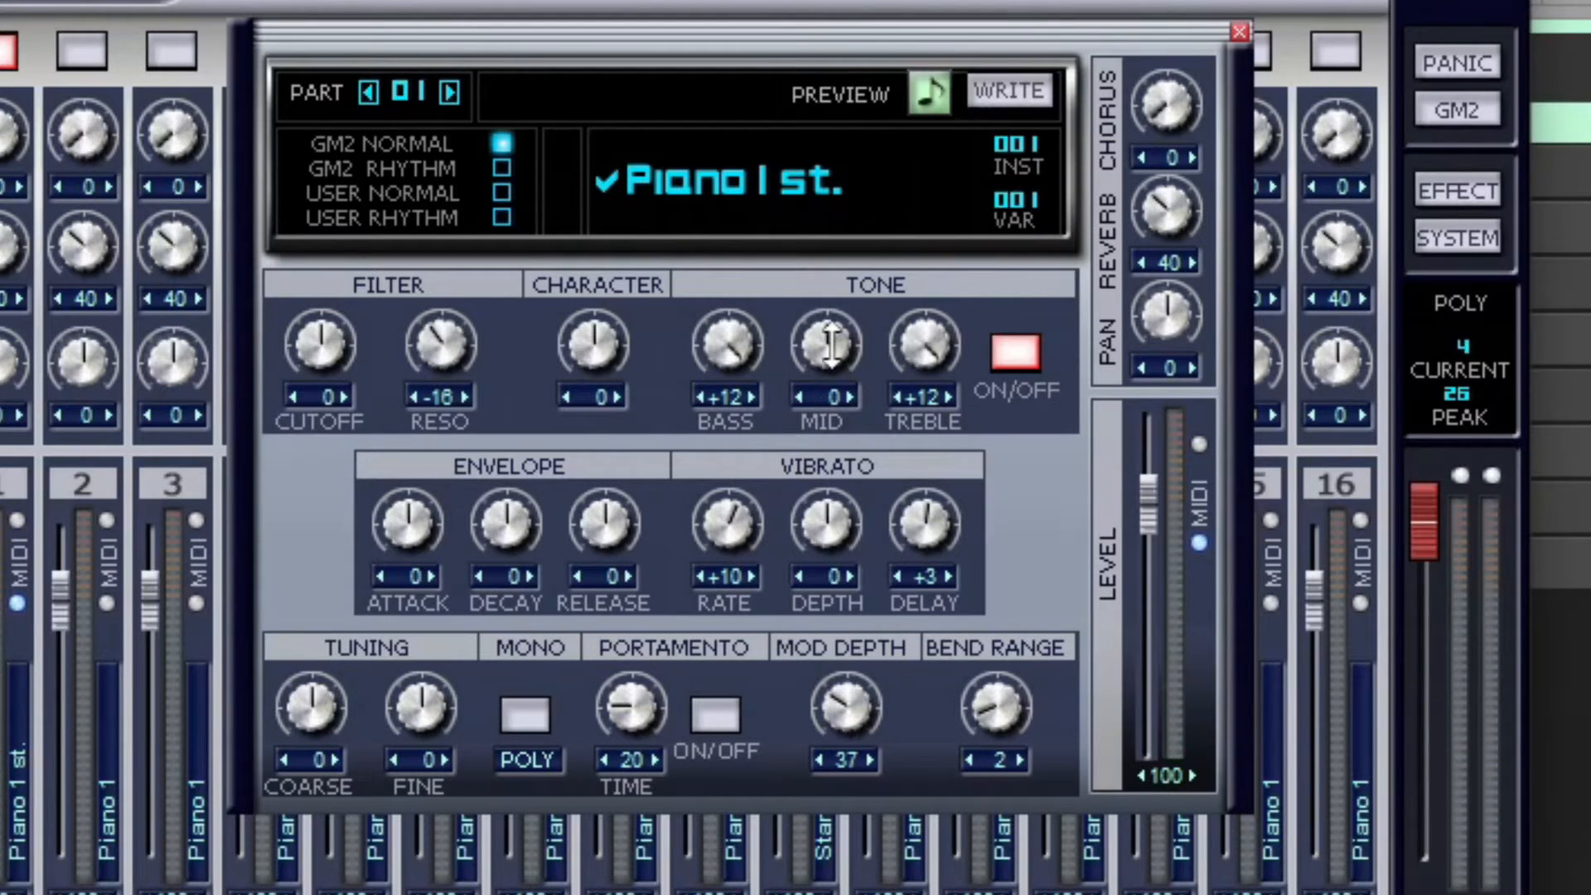
drag(829, 344, 829, 373)
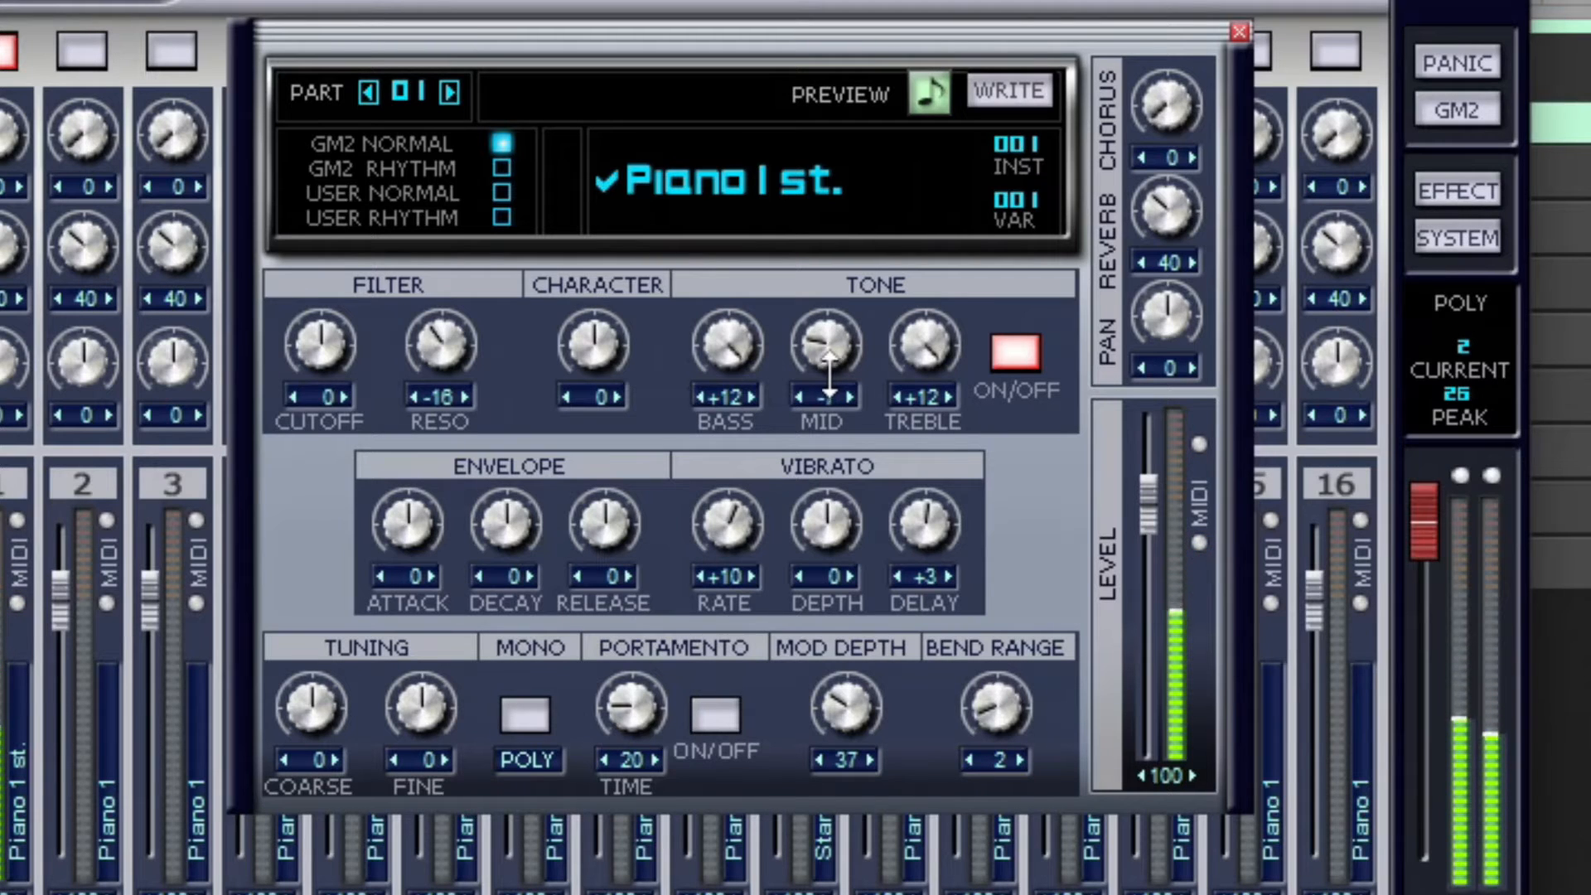
drag(723, 362, 724, 457)
drag(718, 445, 708, 385)
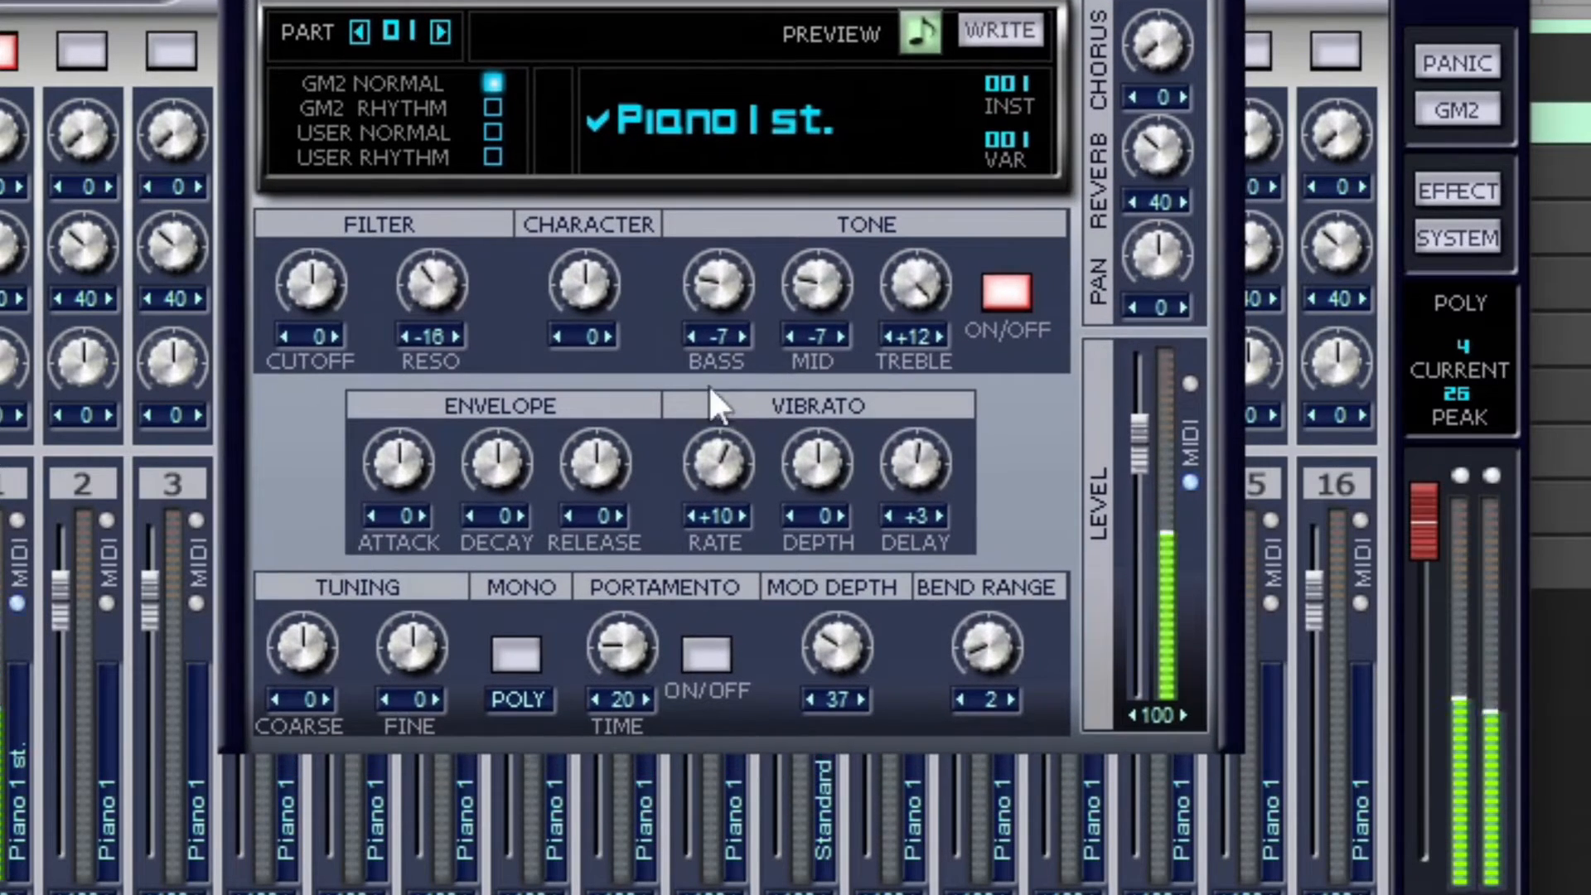
drag(714, 313, 710, 270)
drag(917, 270, 898, 335)
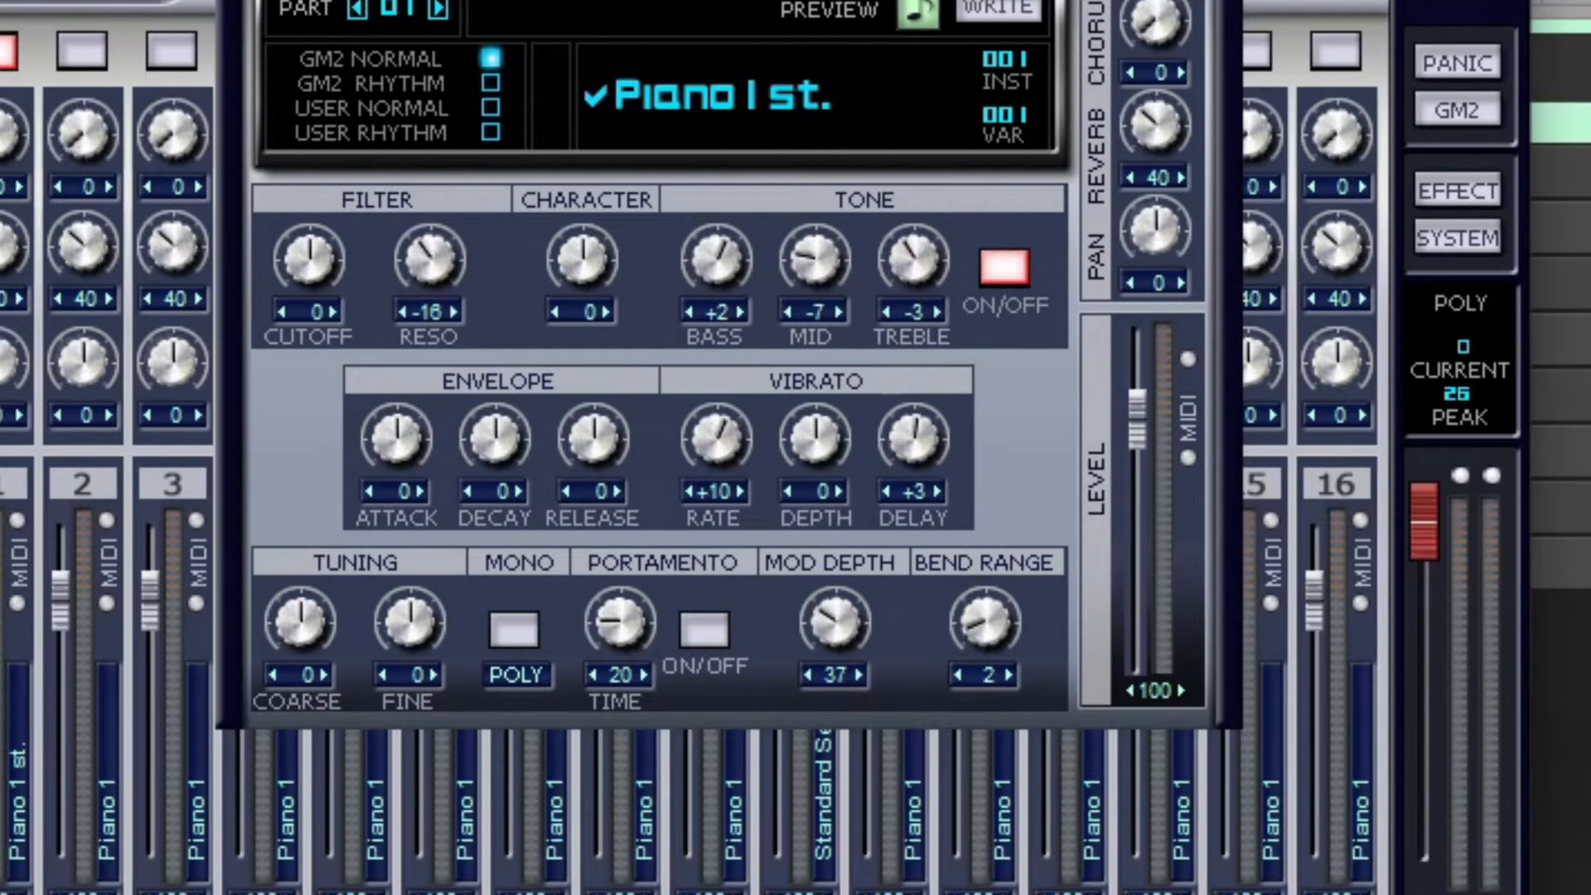
Move the part editor window lower, then set the filter's Cutoff to -63 and Reso to +20
drag(710, 0, 832, 149)
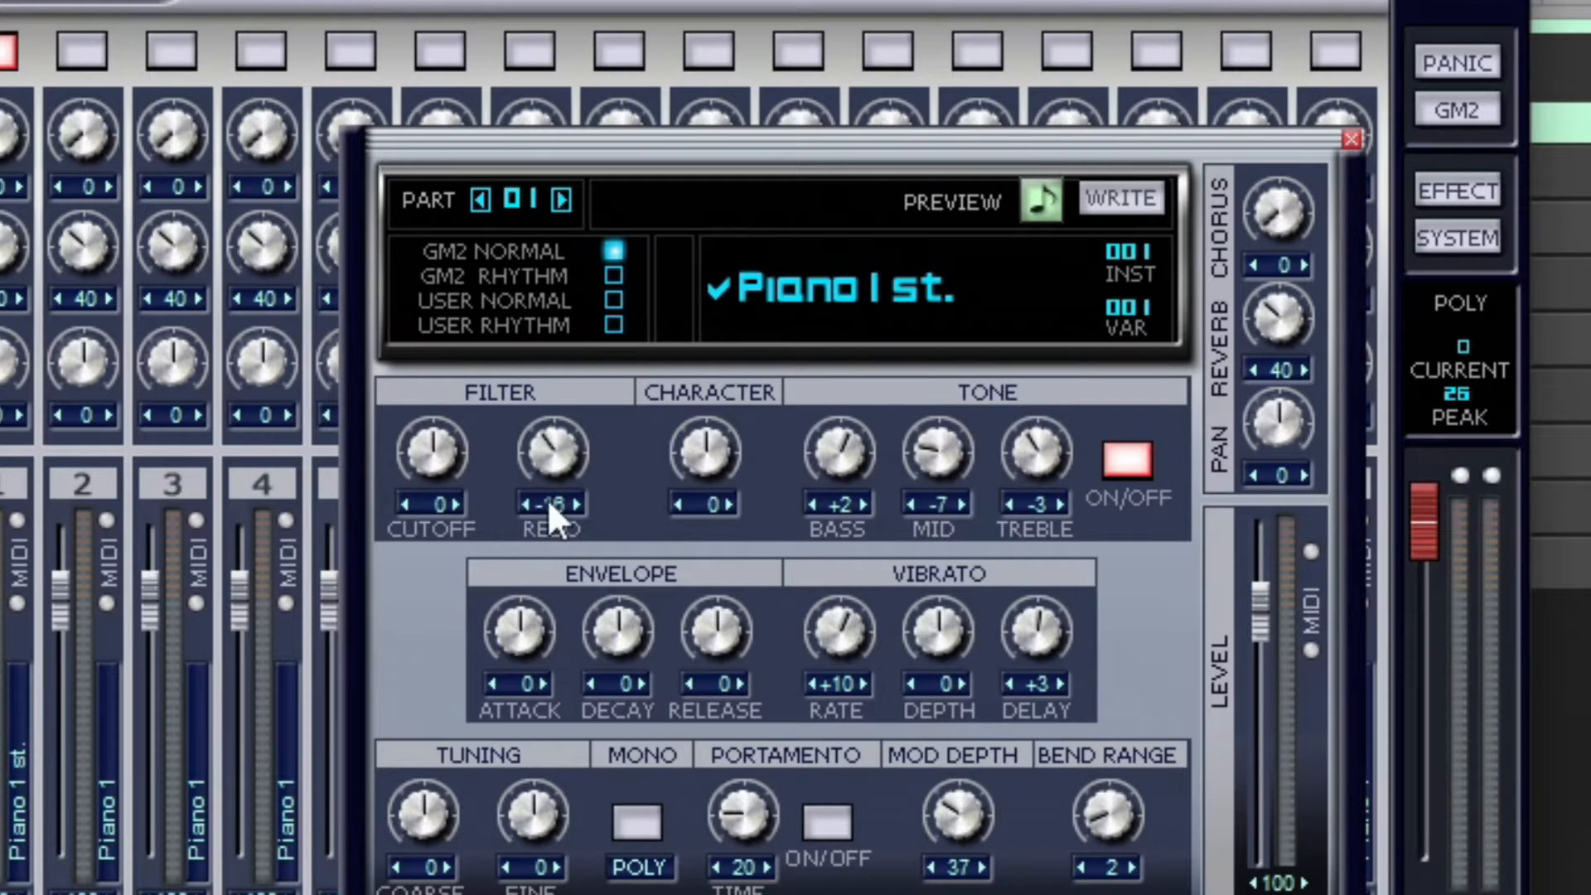
drag(425, 451, 447, 829)
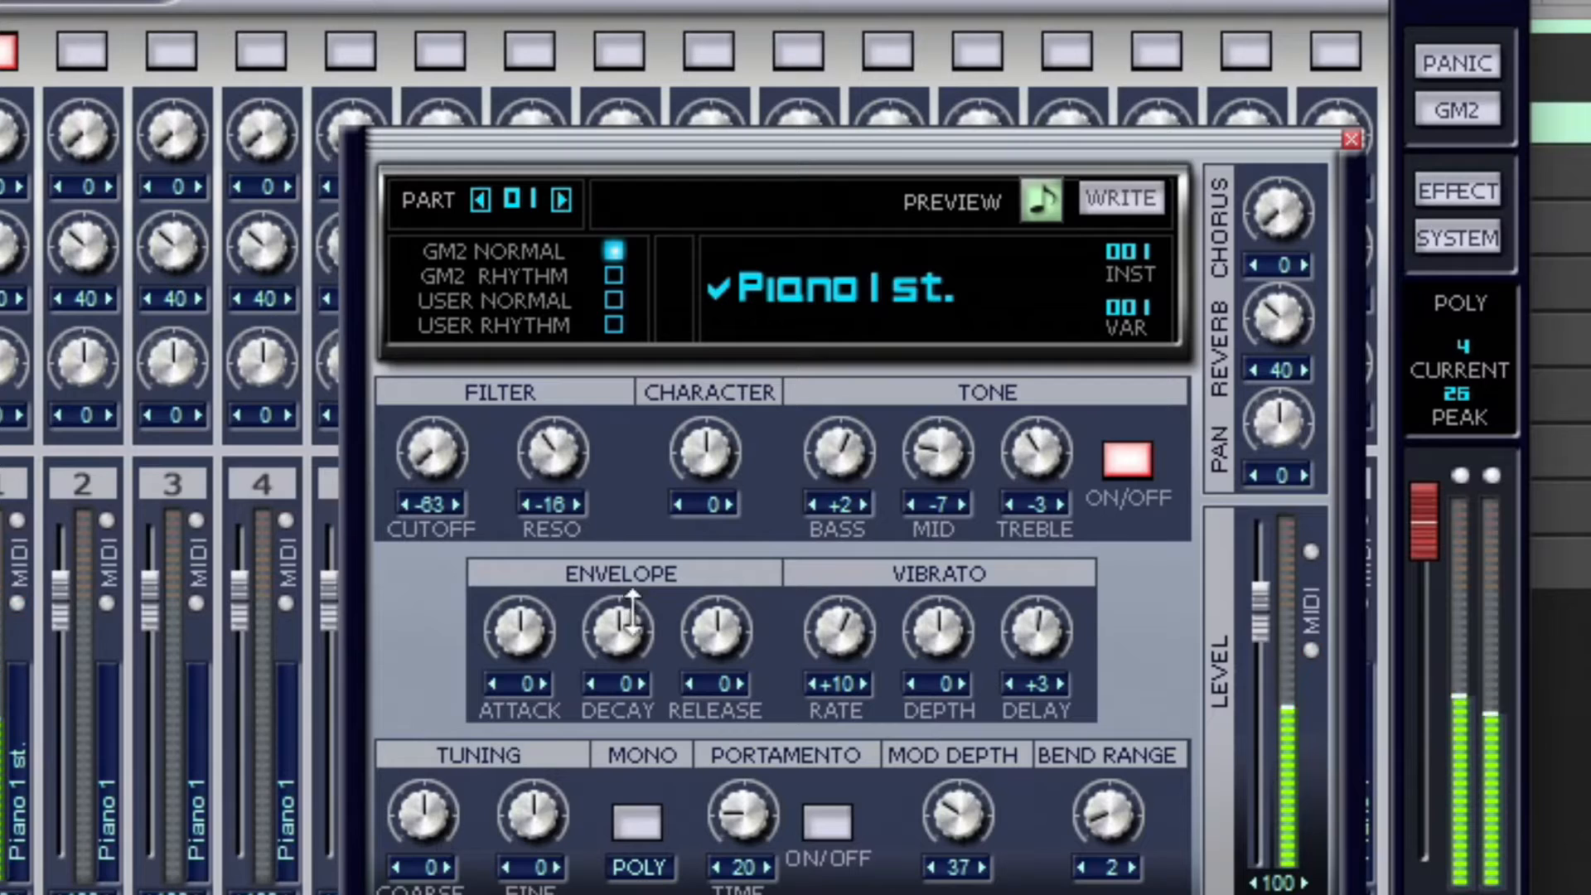
drag(540, 456, 540, 248)
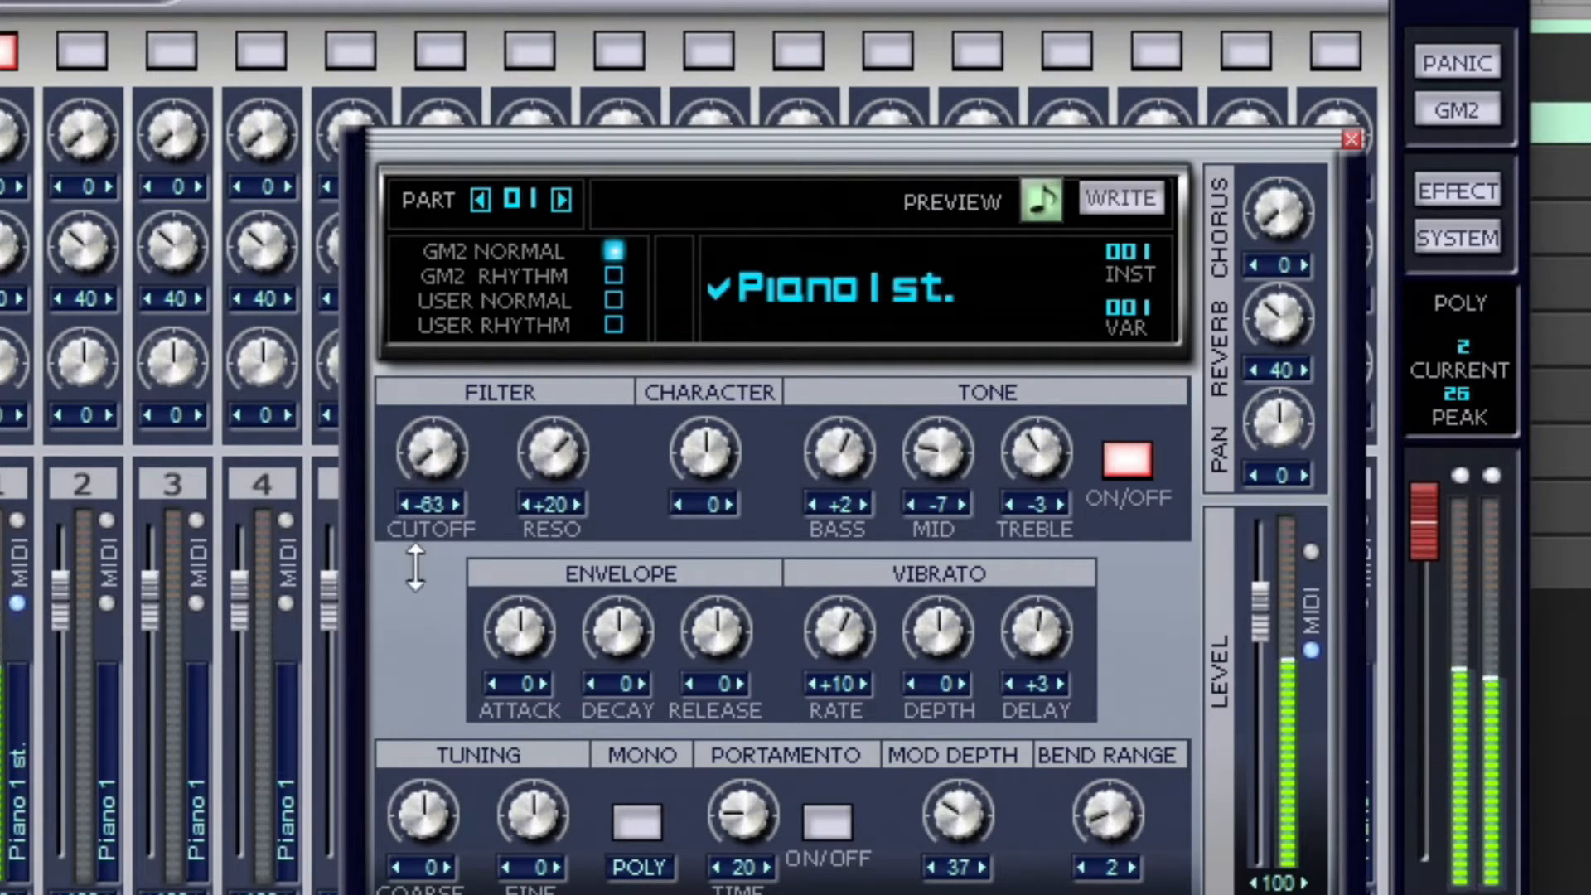
Set part 1's tone Bass to +12, Character to -29 and the filter's Cutoff to -15
drag(828, 452, 816, 360)
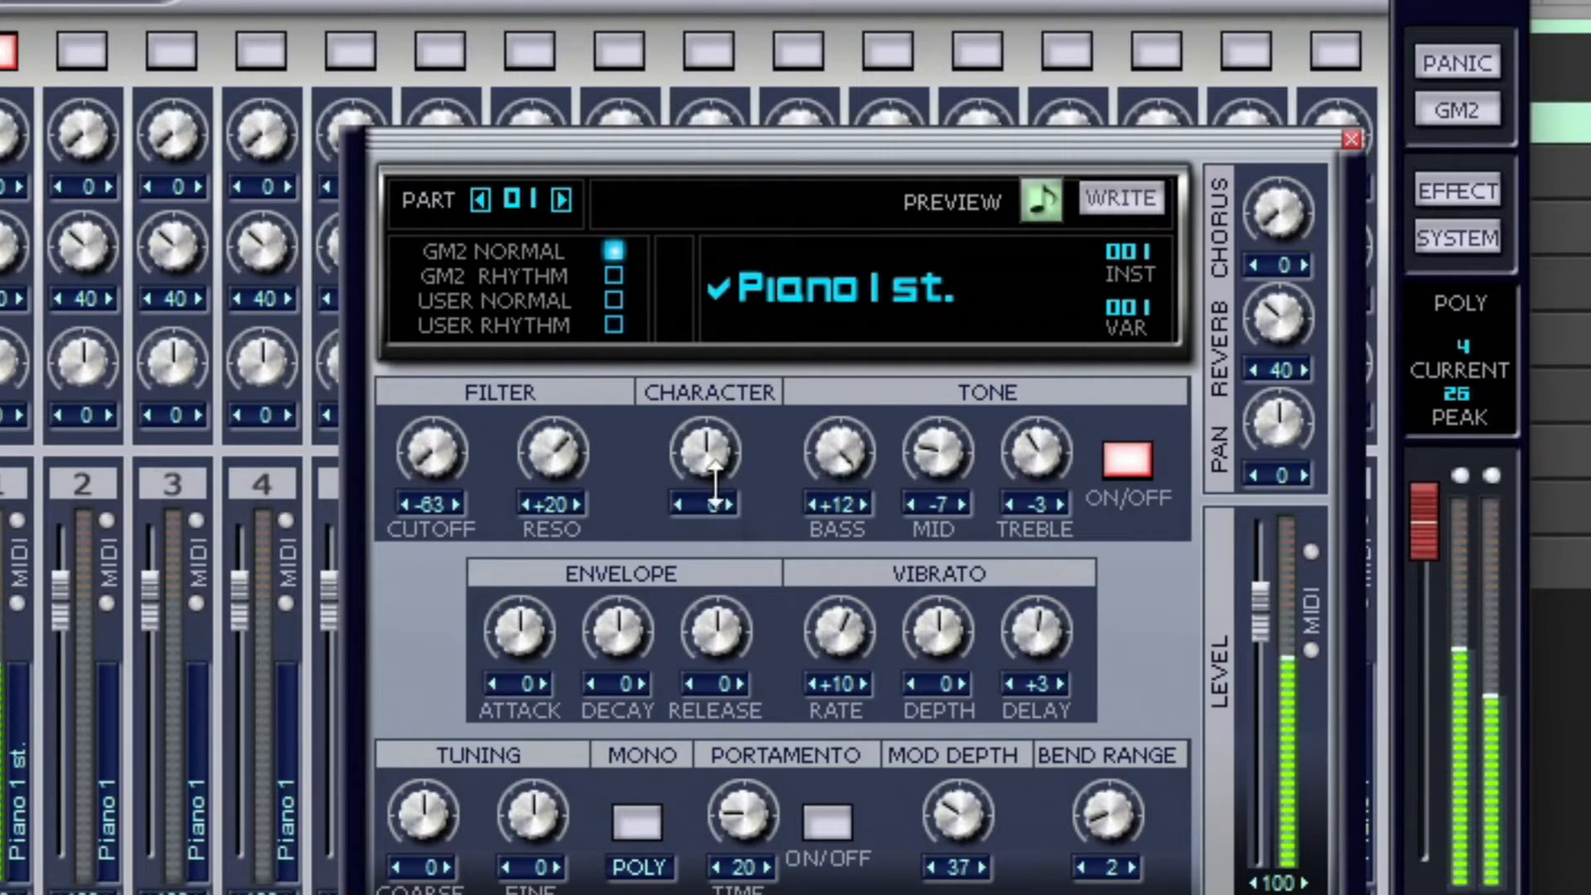
drag(704, 447, 613, 592)
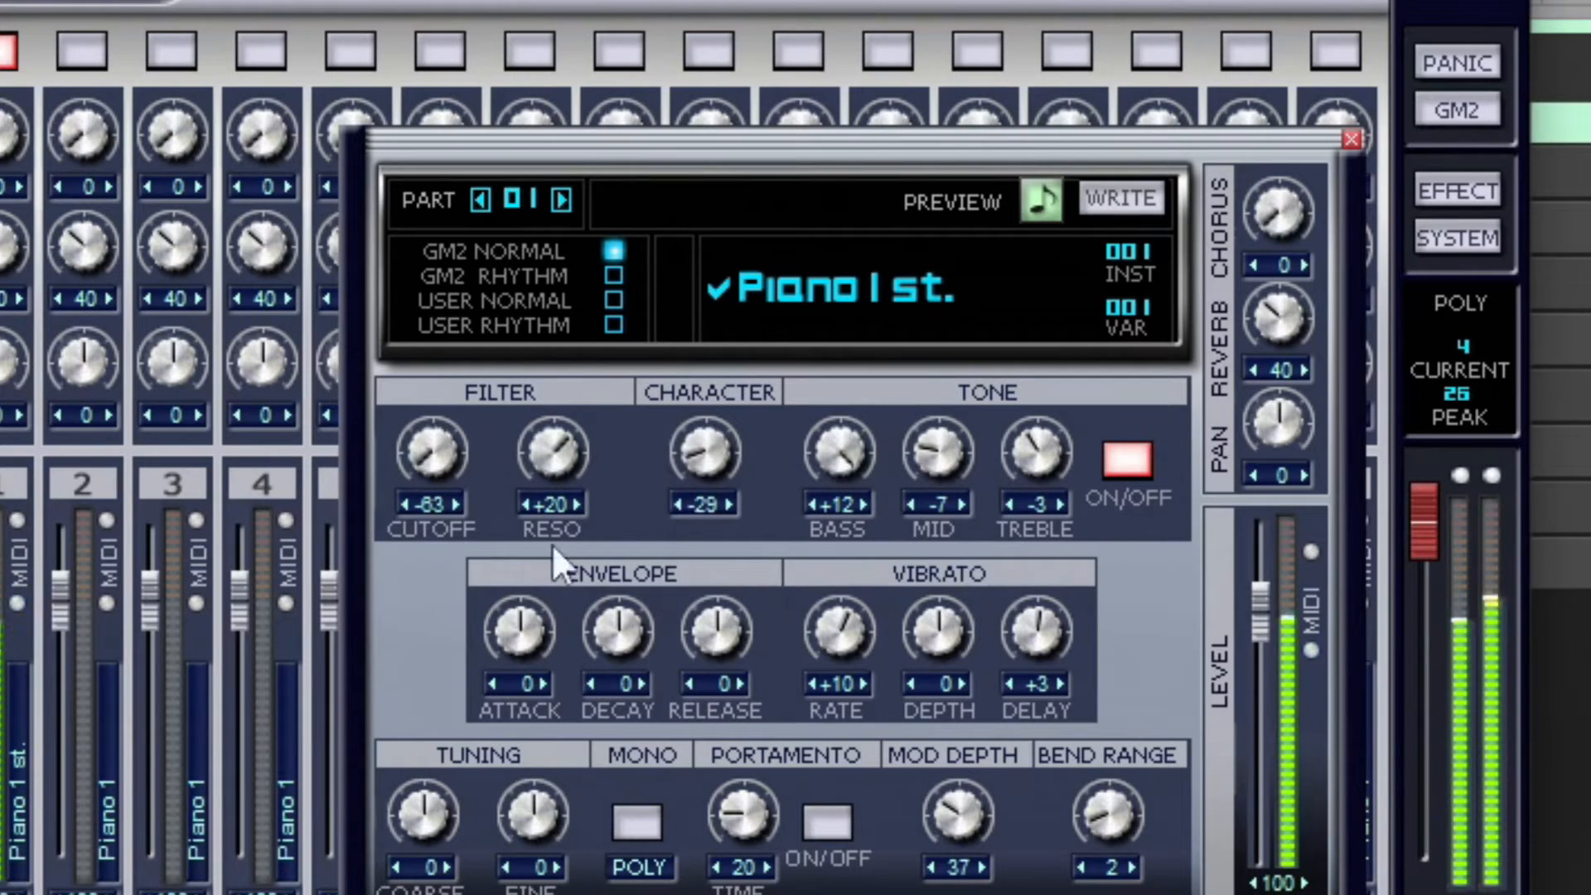
drag(431, 451, 451, 270)
drag(445, 352, 451, 375)
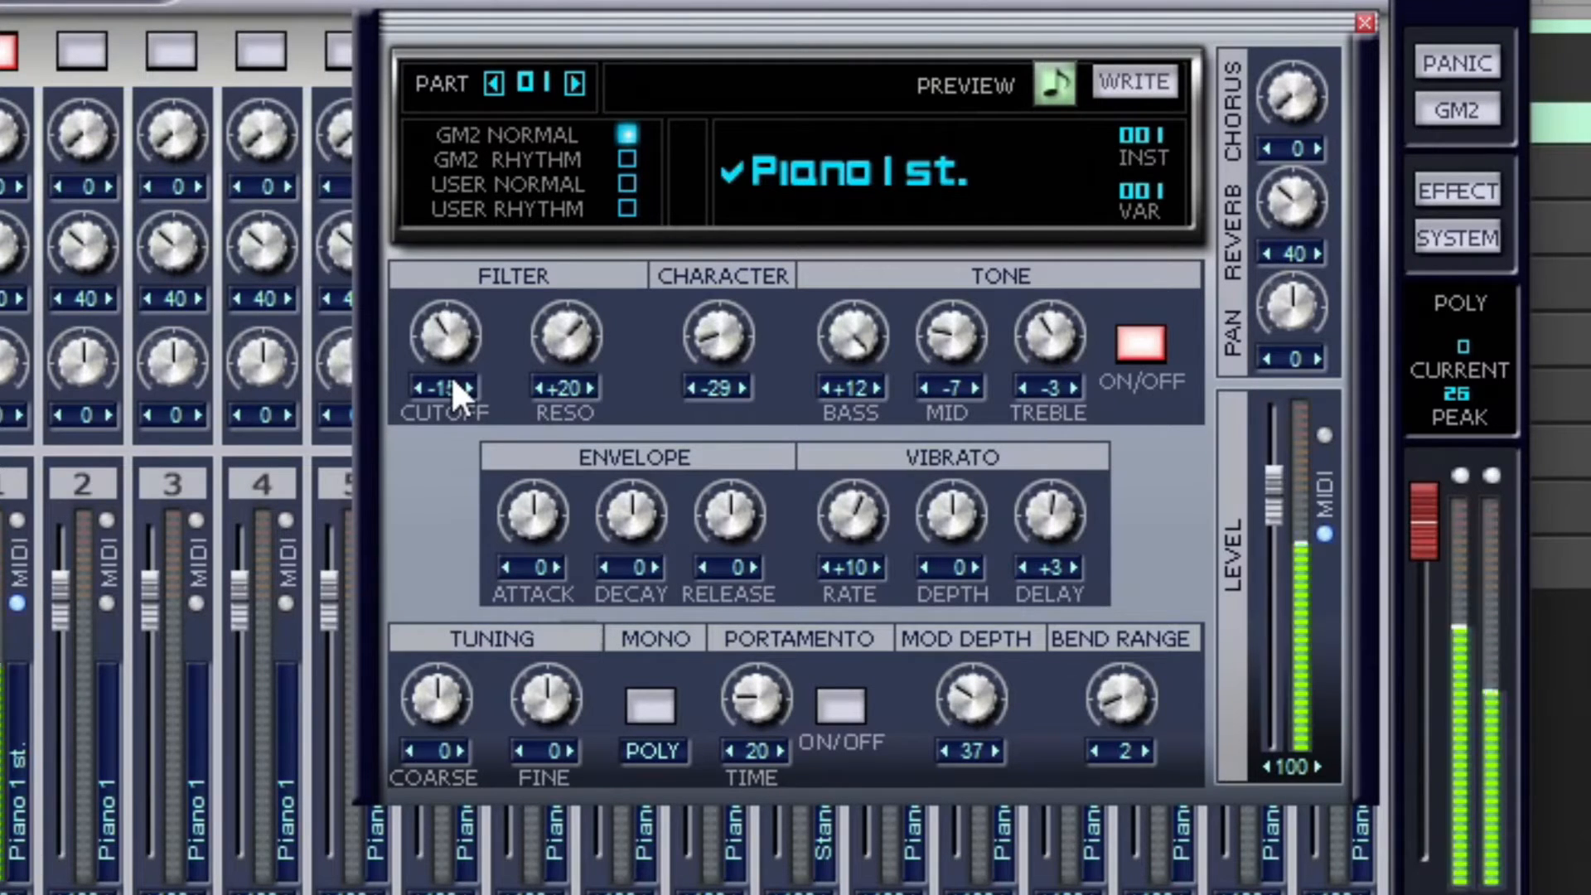
Try the filter's Reso at -63 and the Fine tuning at +50, and return Fine to 0
drag(564, 336, 580, 877)
drag(547, 698, 528, 276)
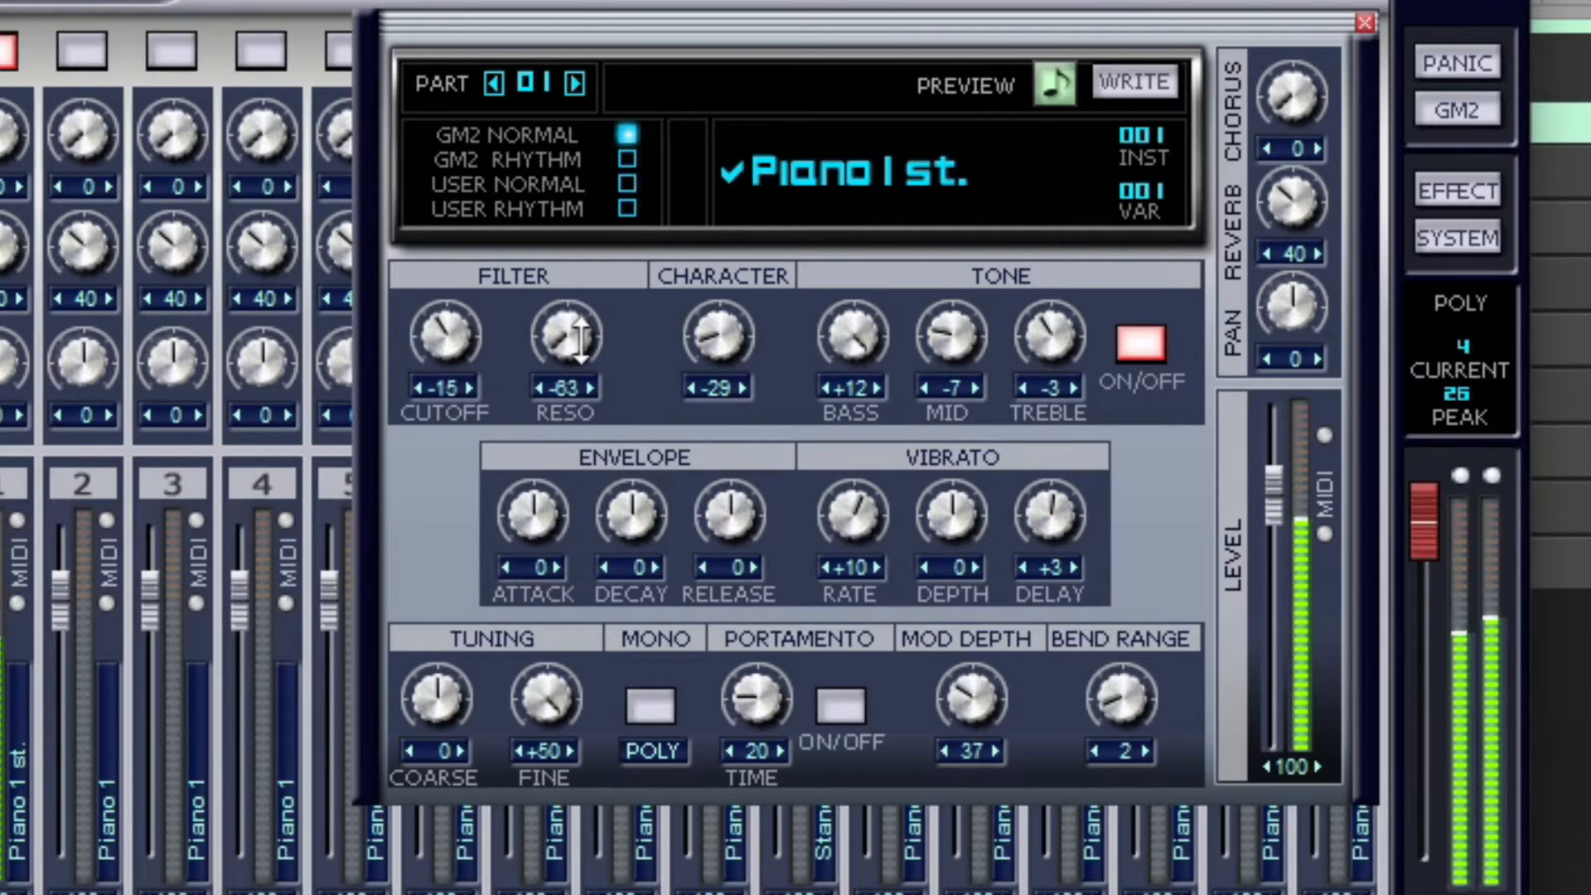
drag(547, 698, 553, 862)
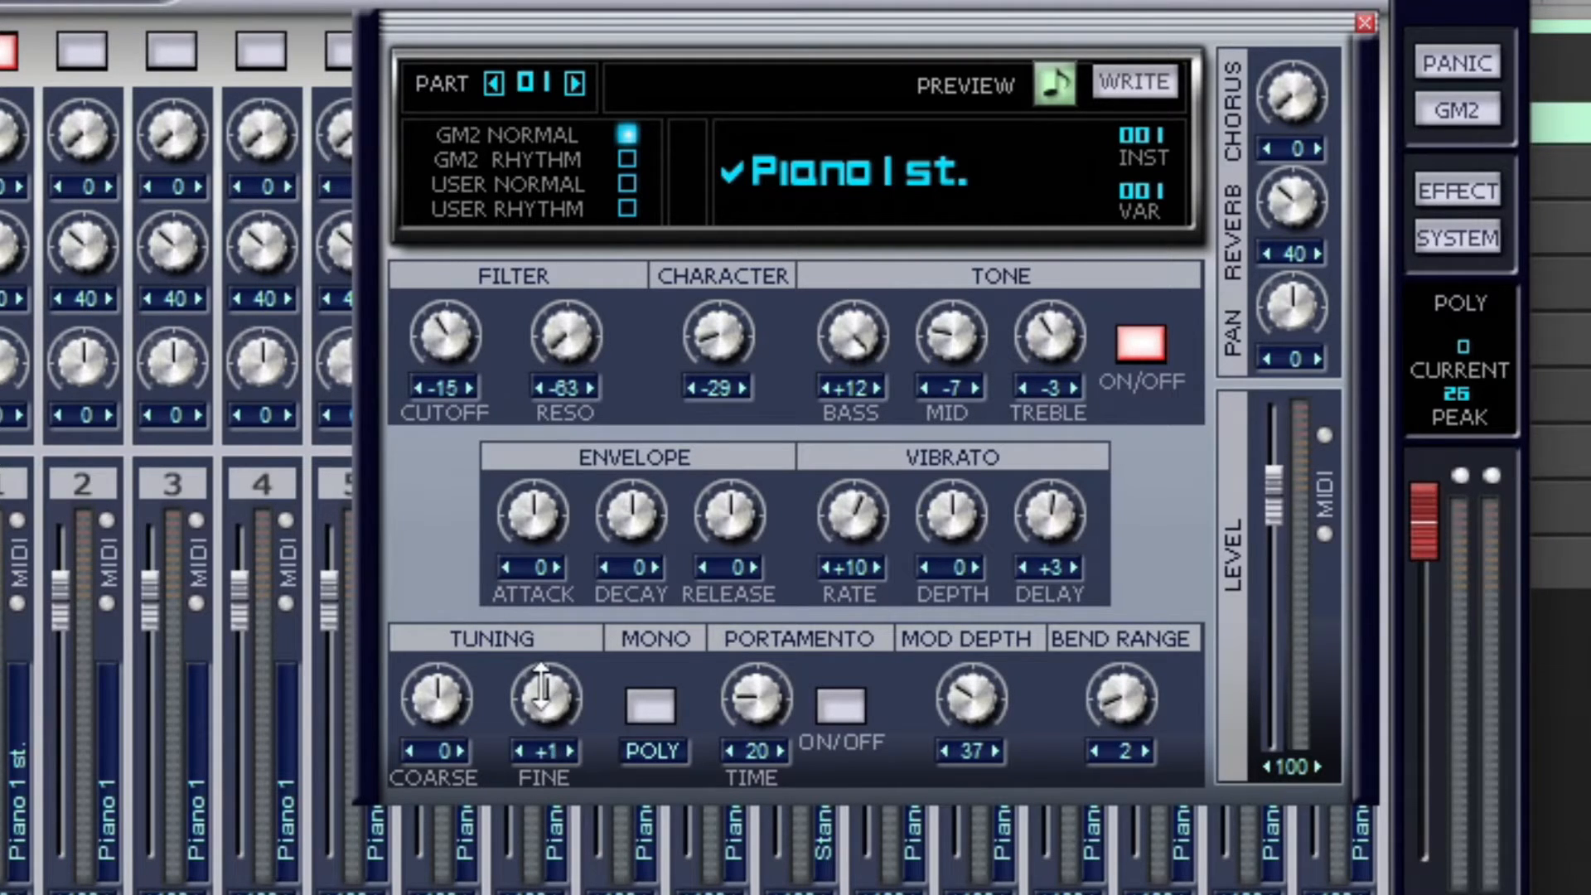
Set the filter's Reso to -41, then try Character at +36 and set it to -36
drag(570, 338, 585, 236)
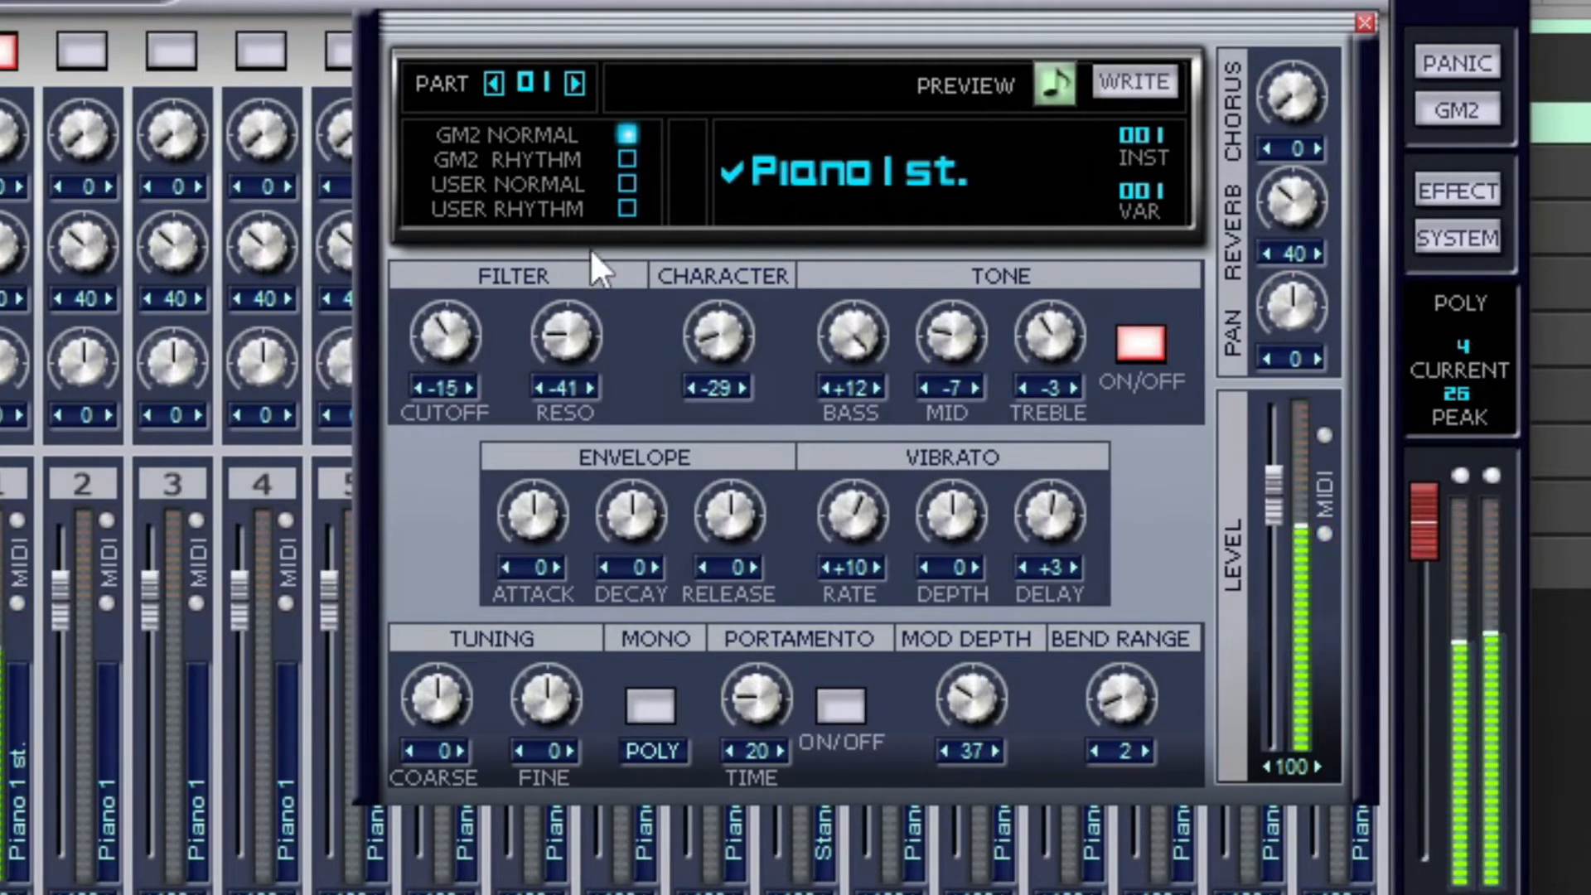
drag(719, 336, 704, 91)
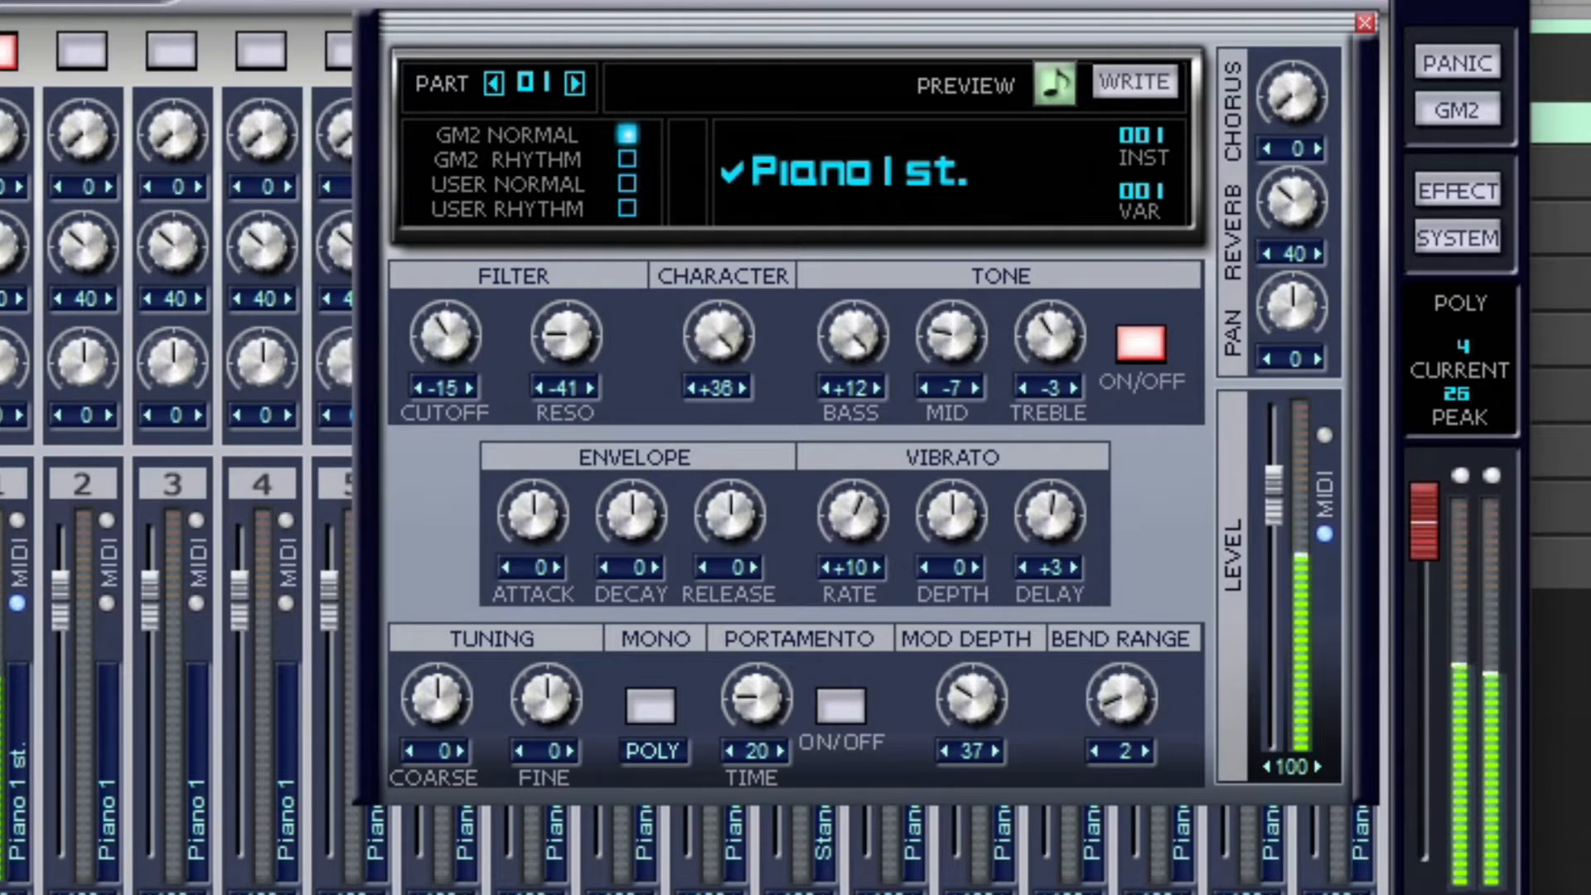
drag(718, 335, 718, 431)
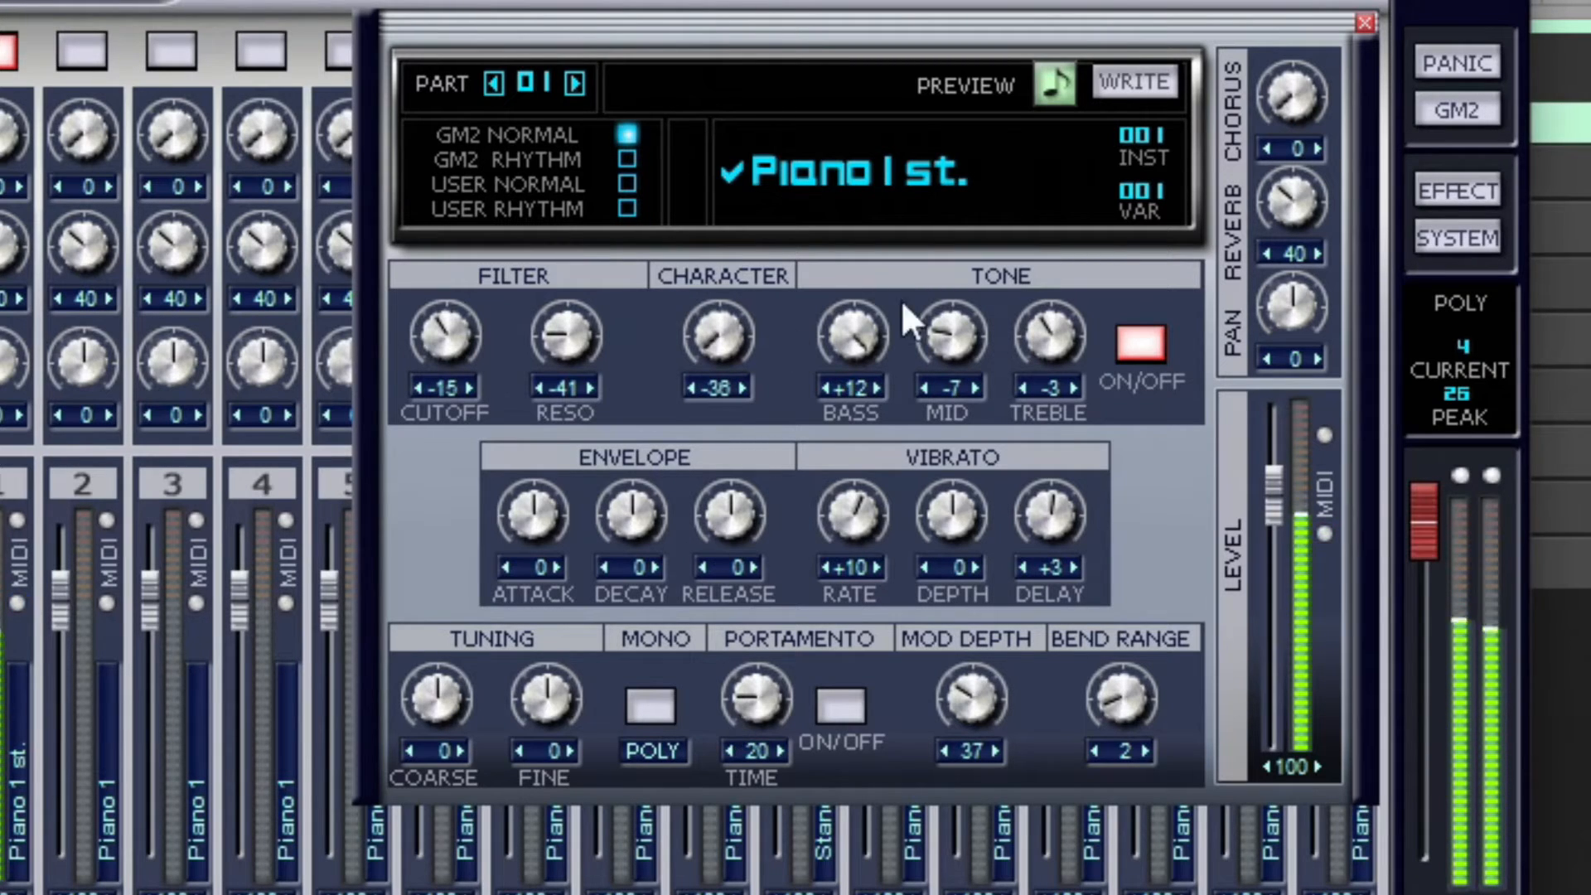
Try the tone Mid at +9, +12 and -8, then set Mid to -12 and Treble to +9
drag(949, 332, 941, 241)
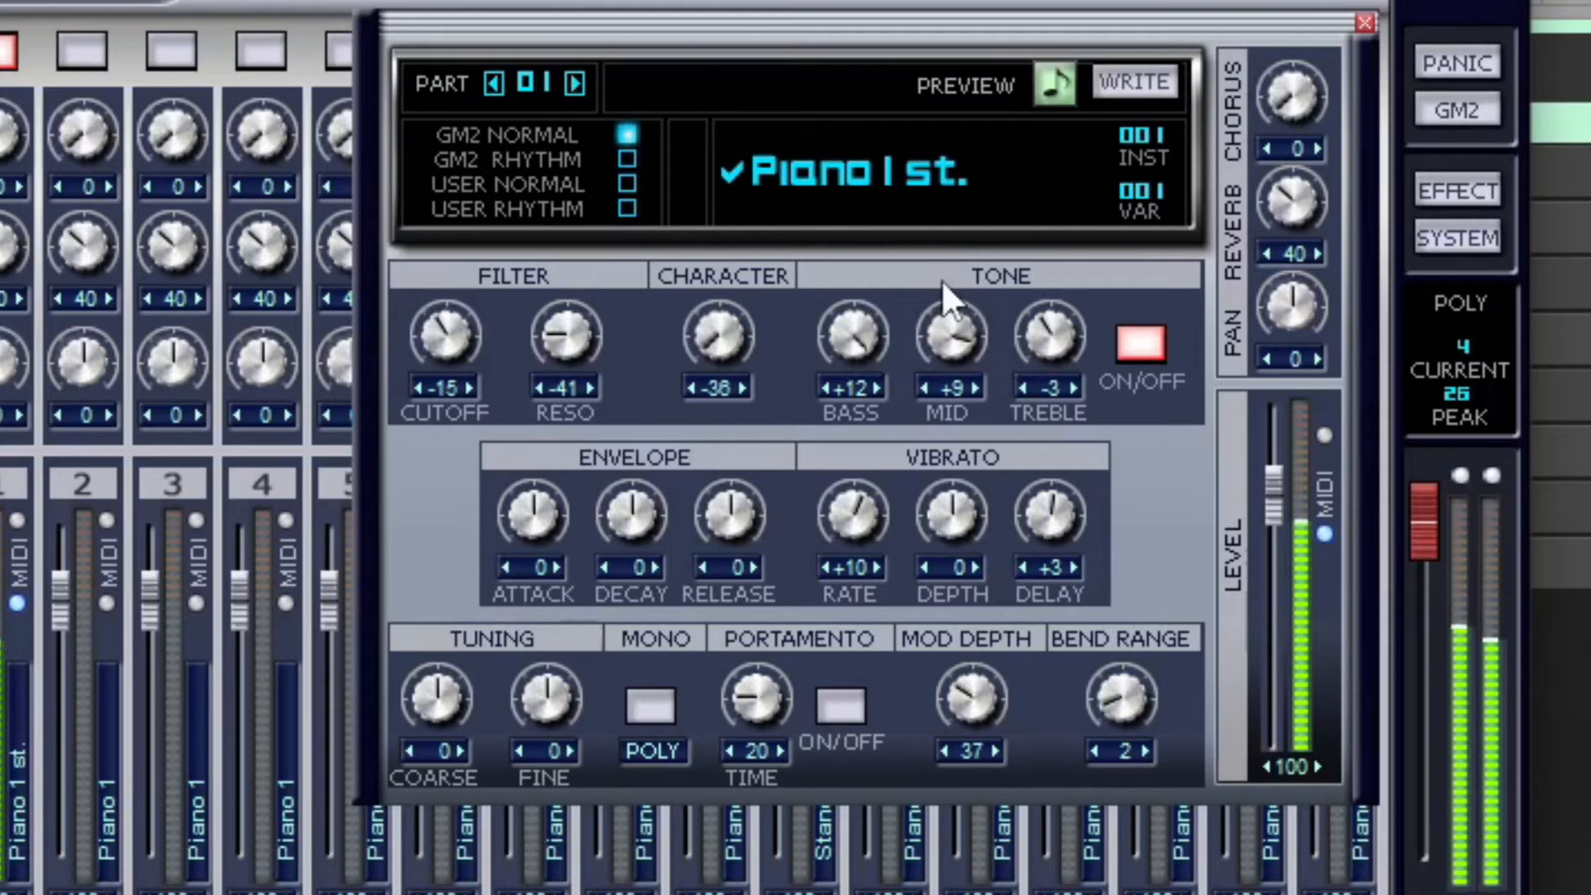
mouse_move(950, 336)
mouse_down()
mouse_move(949, 364)
mouse_move(951, 339)
mouse_up()
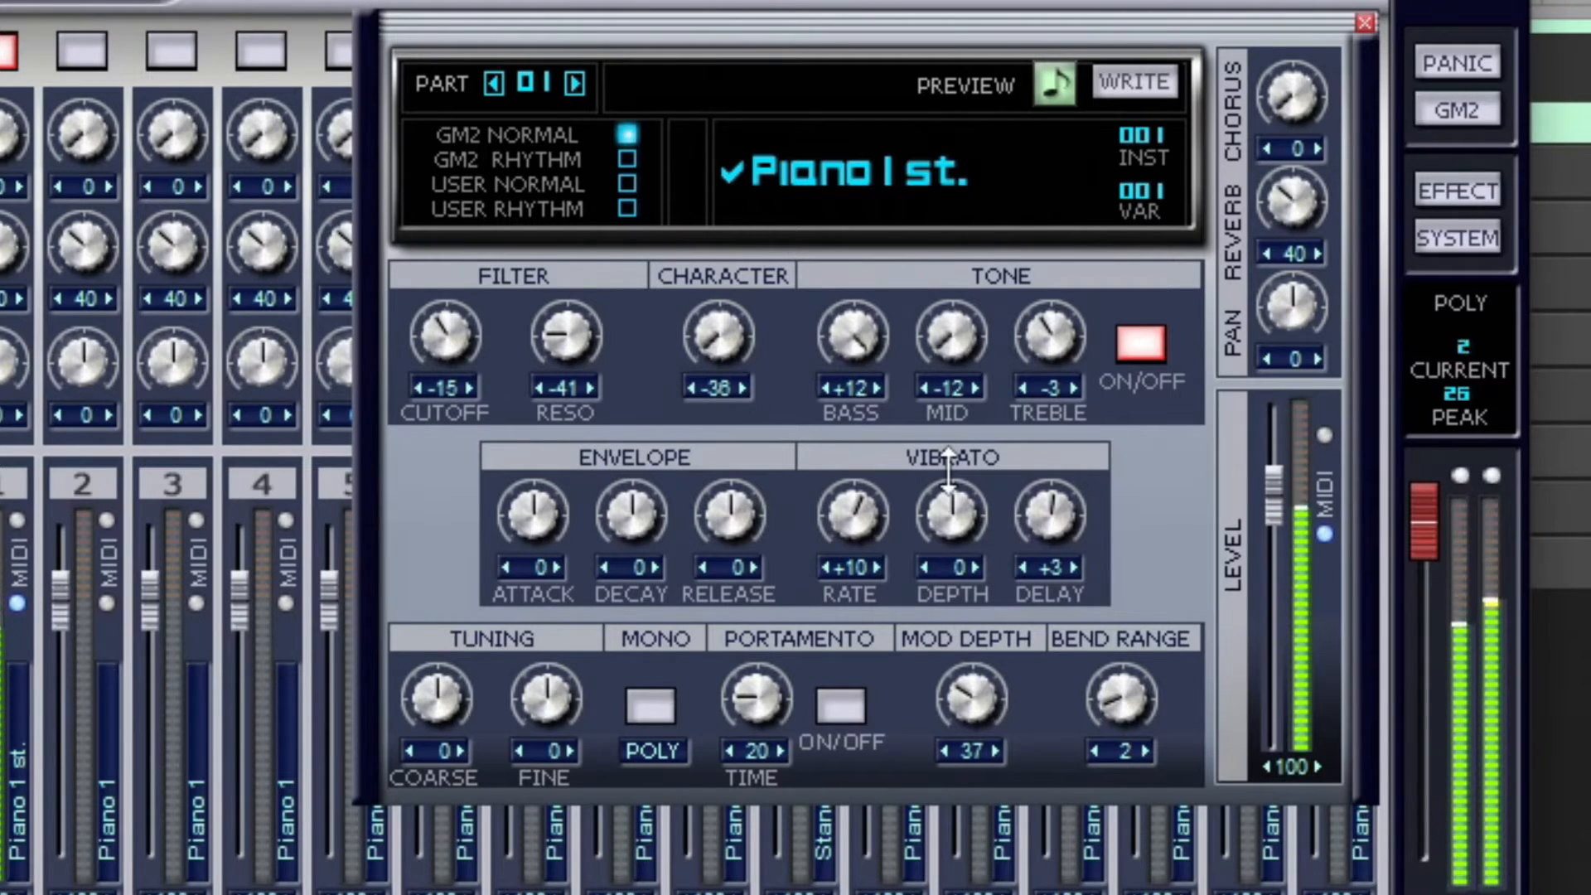
drag(949, 414, 918, 243)
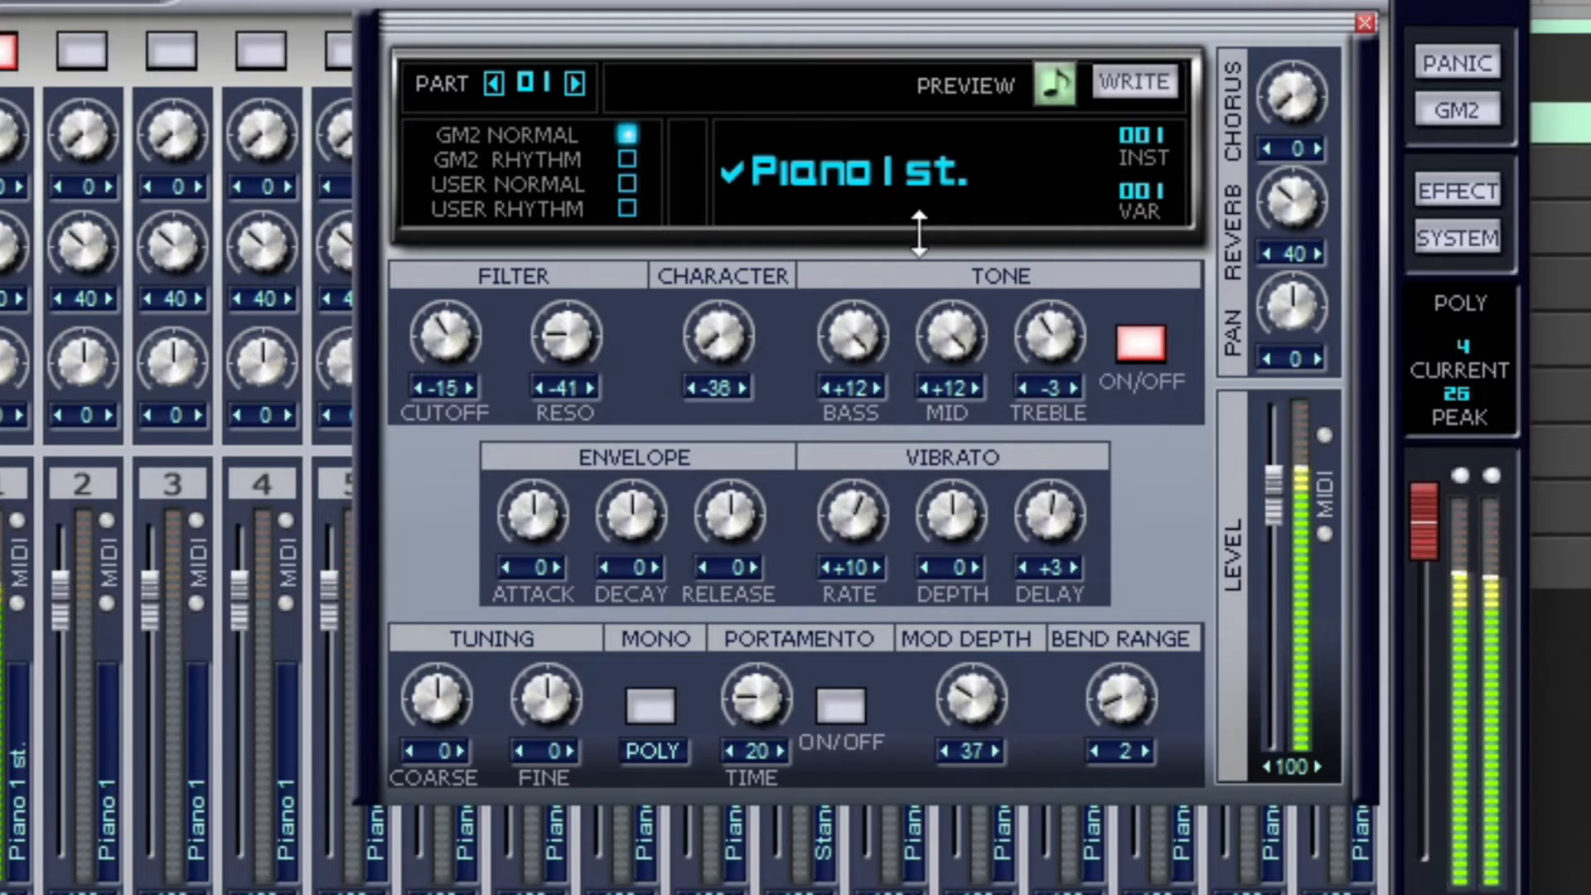
right_click(919, 236)
click(968, 369)
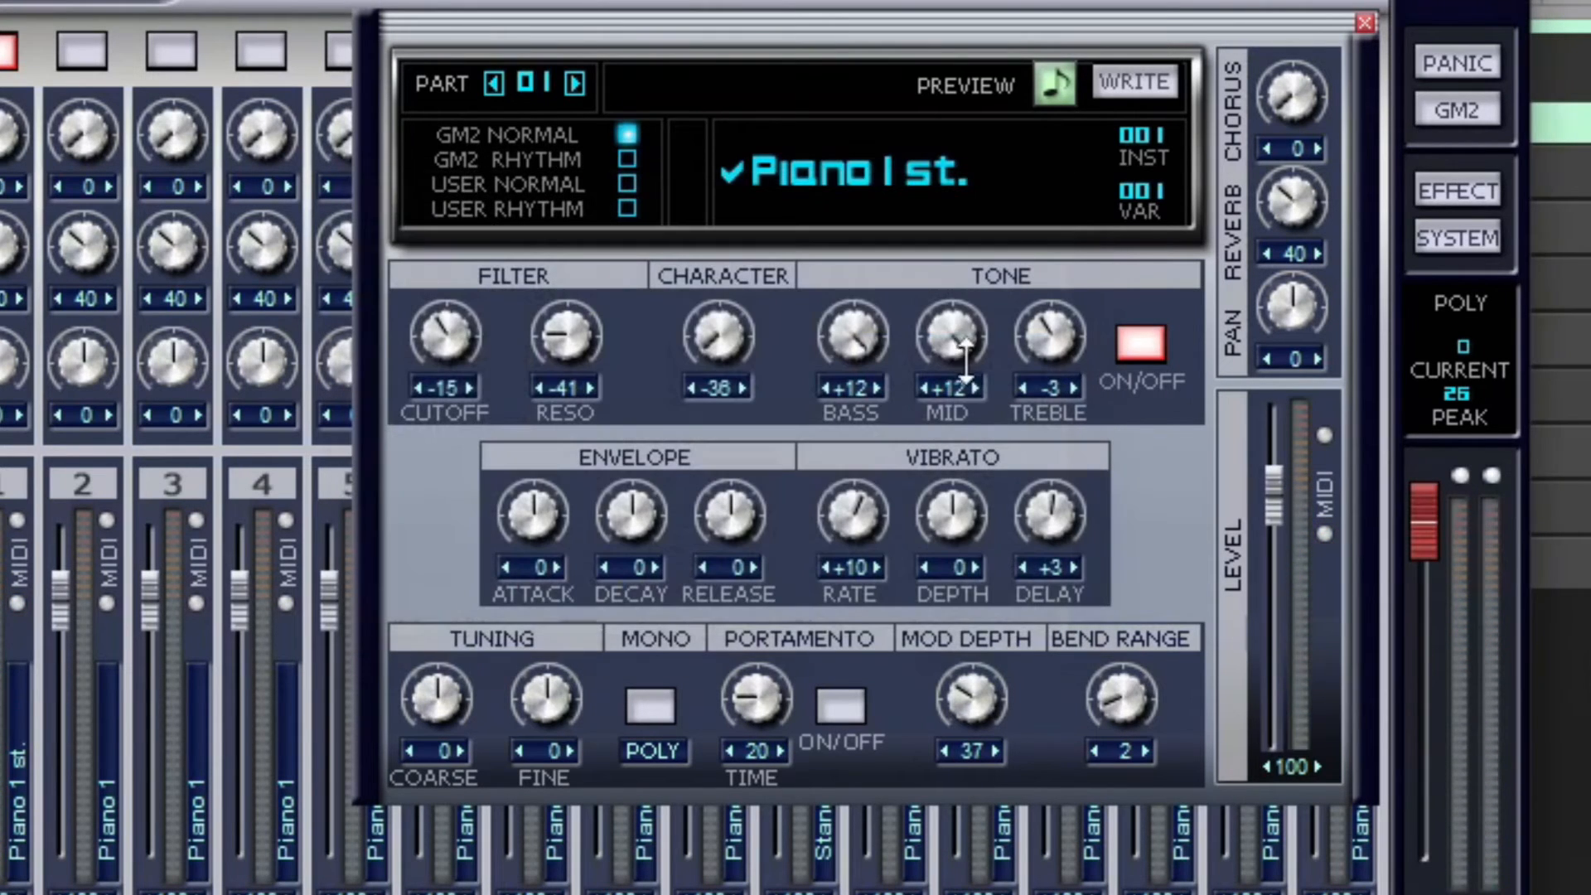
drag(959, 340, 955, 377)
drag(929, 557, 914, 431)
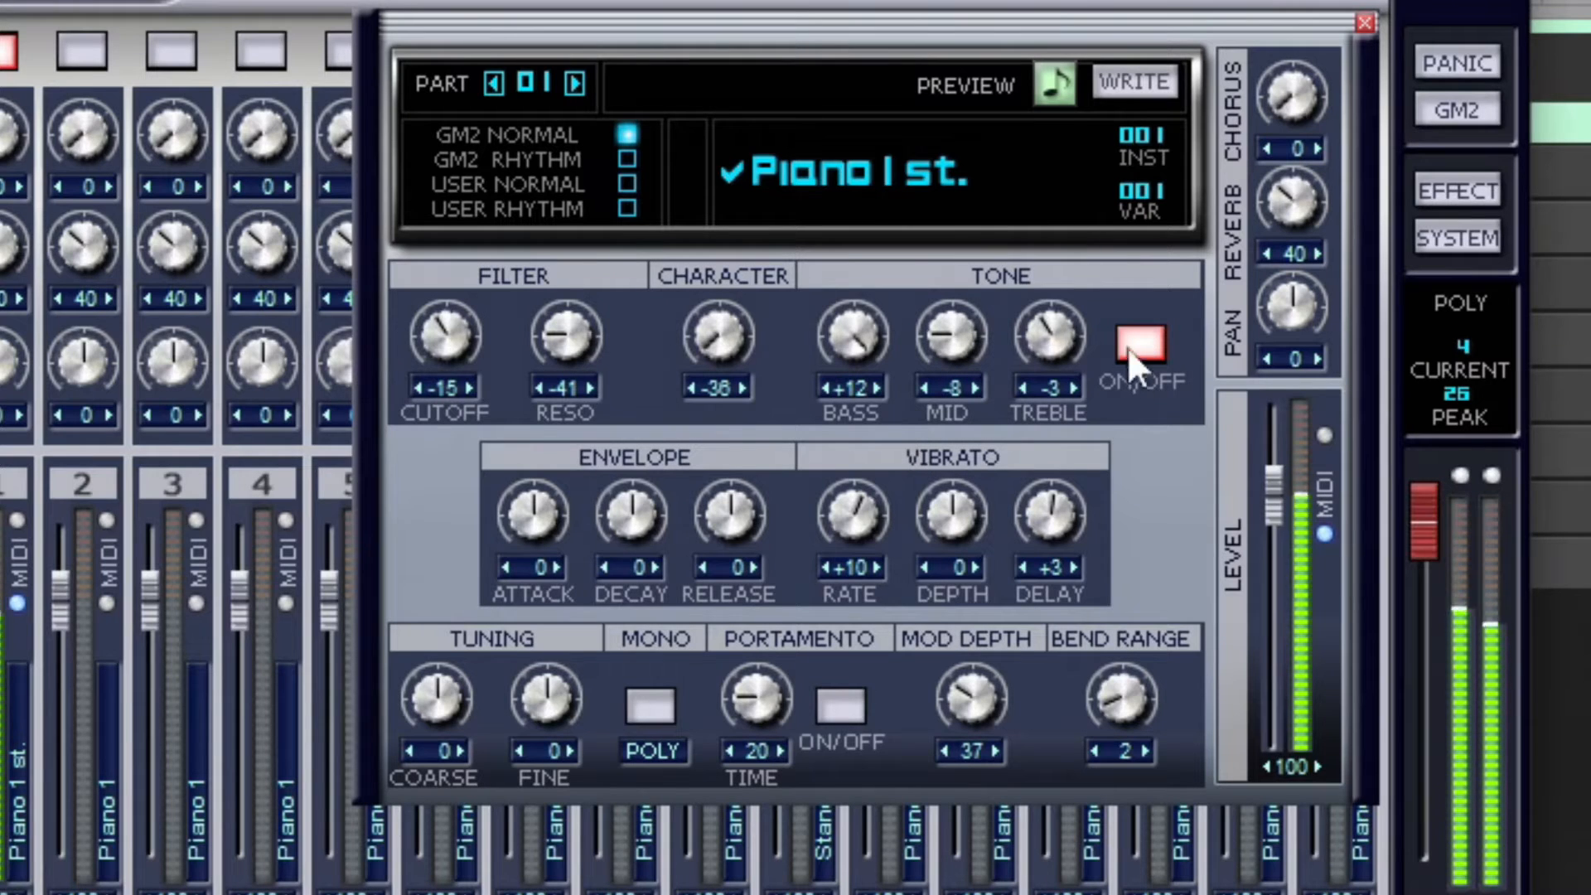
drag(951, 335, 911, 539)
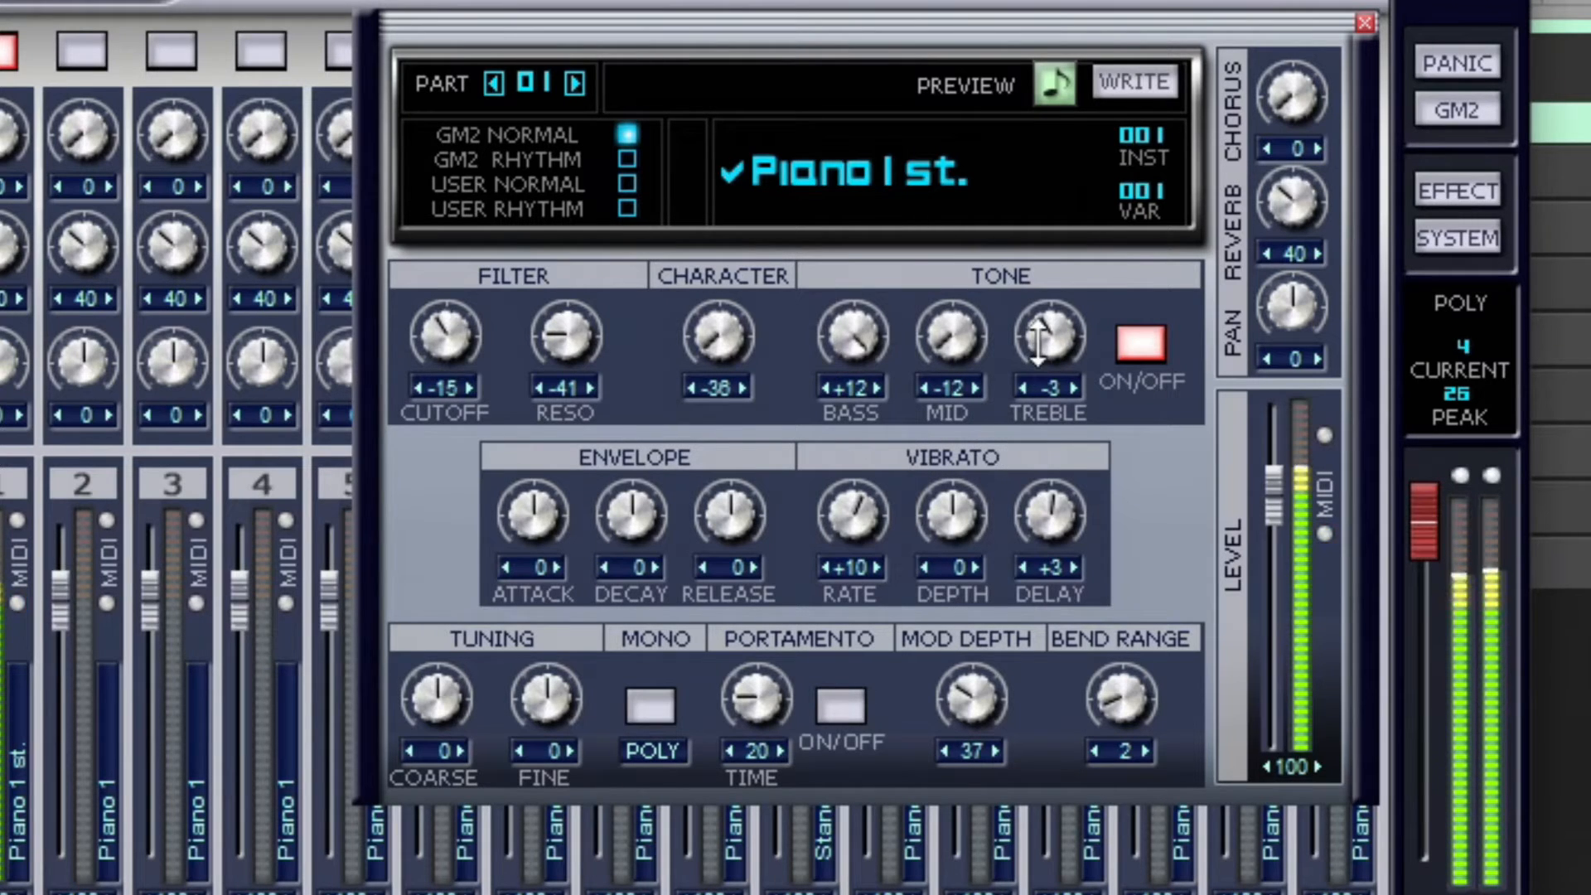
drag(1037, 339, 1044, 387)
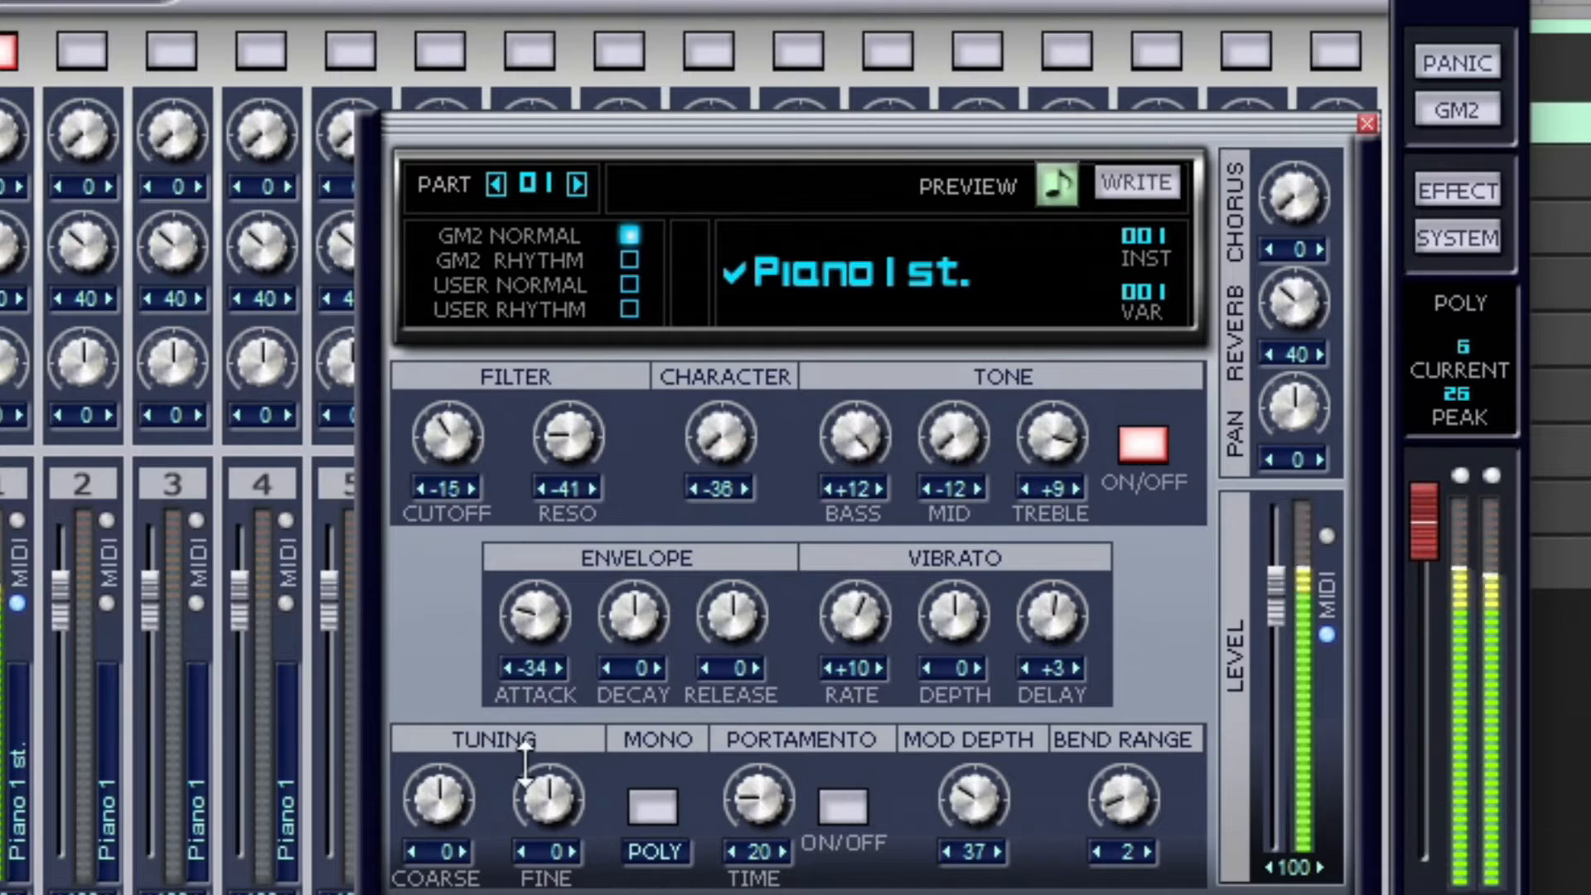
Set the envelope Attack to -56, Decay to -23 and Release to -36, leaving the controller assignment unchanged
drag(673, 646, 644, 559)
drag(645, 504, 658, 755)
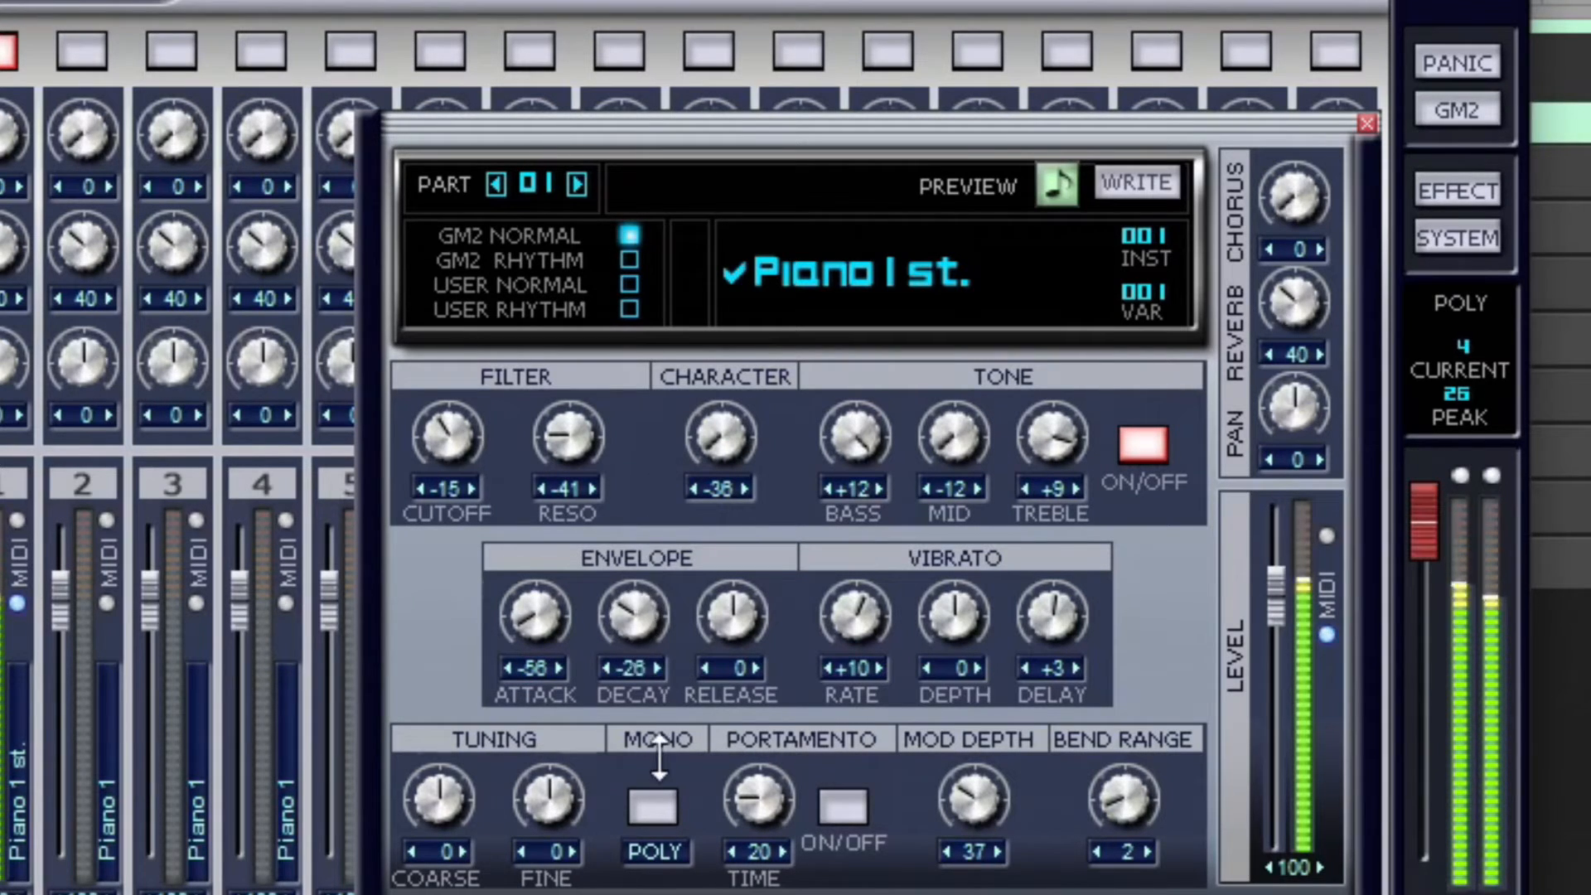
drag(737, 618, 715, 862)
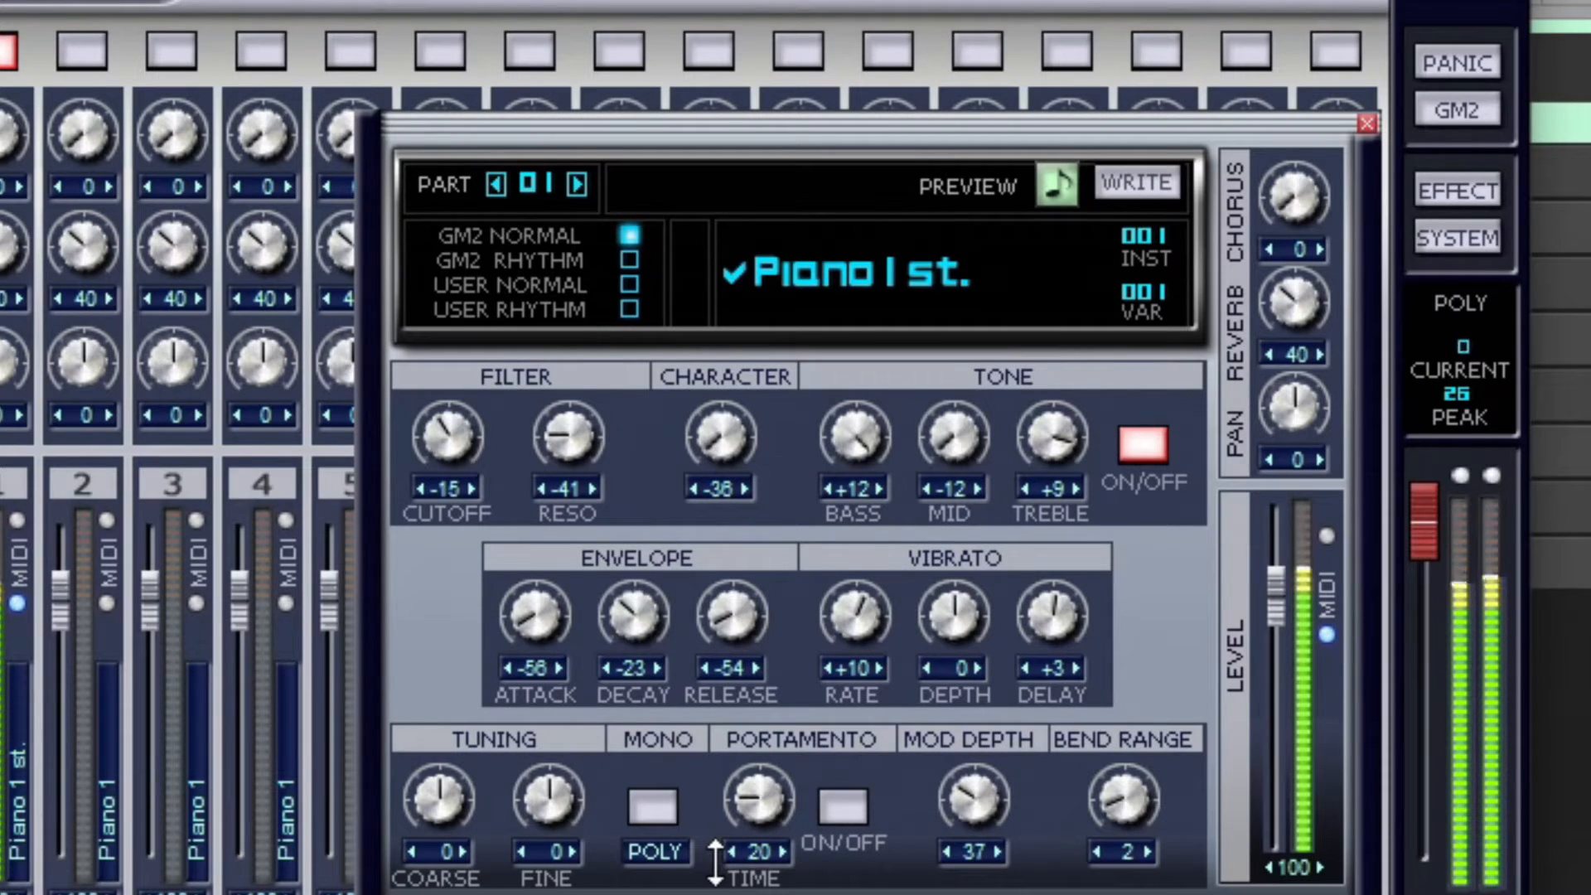
drag(715, 862, 704, 781)
right_click(705, 781)
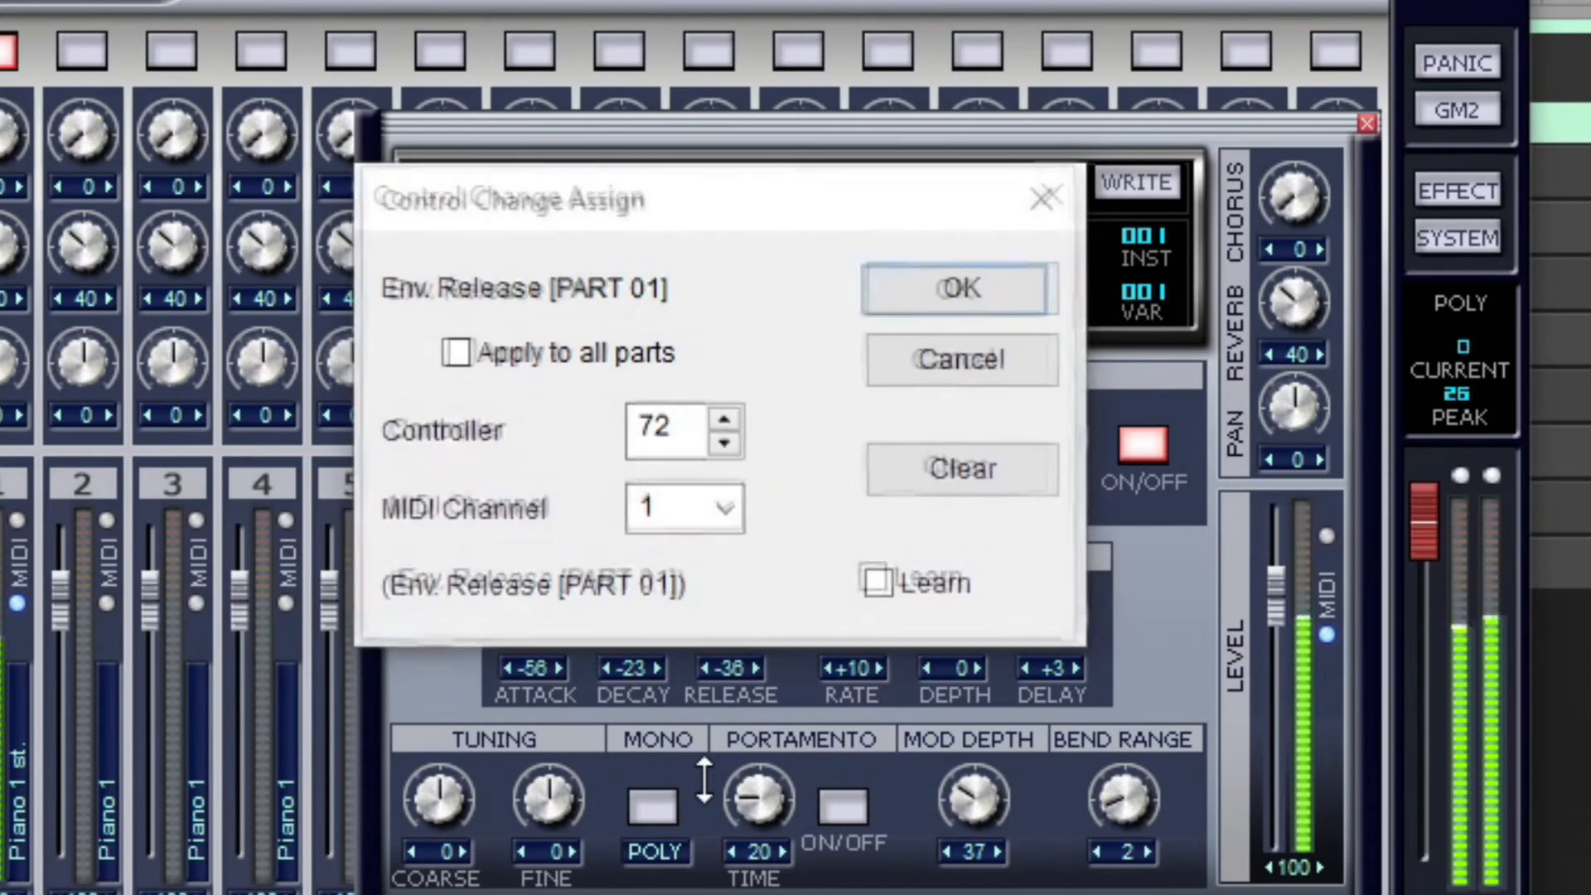
click(911, 362)
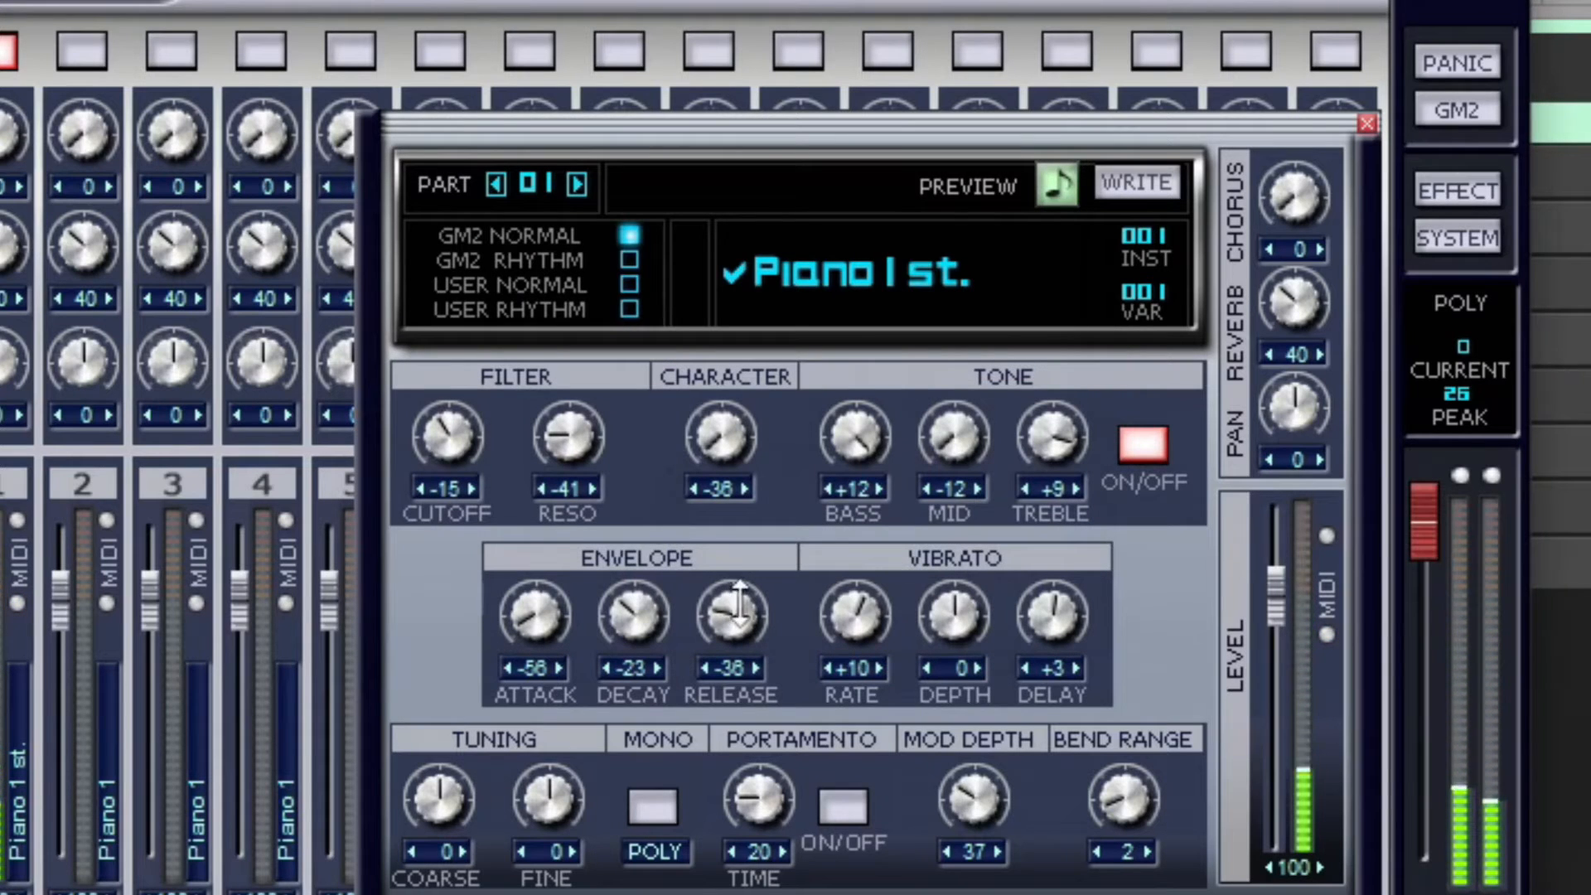
Try the envelope Release at -16, then set Release to -33 and Decay to -63
scroll(748, 639, down, 1)
drag(749, 639, 734, 525)
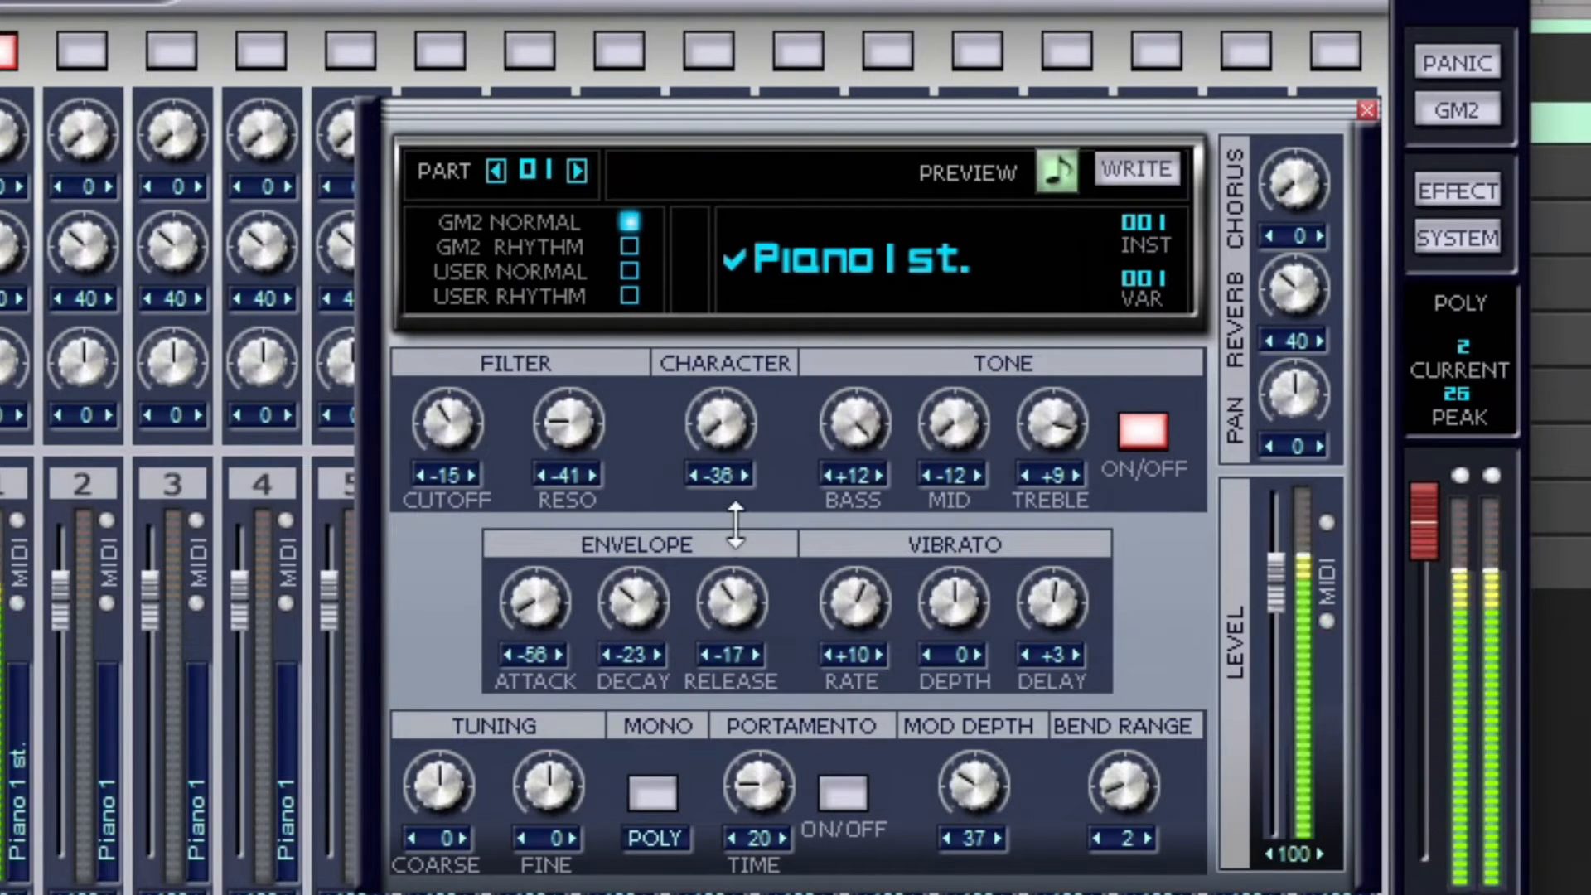
right_click(735, 525)
click(734, 515)
click(1020, 351)
click(998, 369)
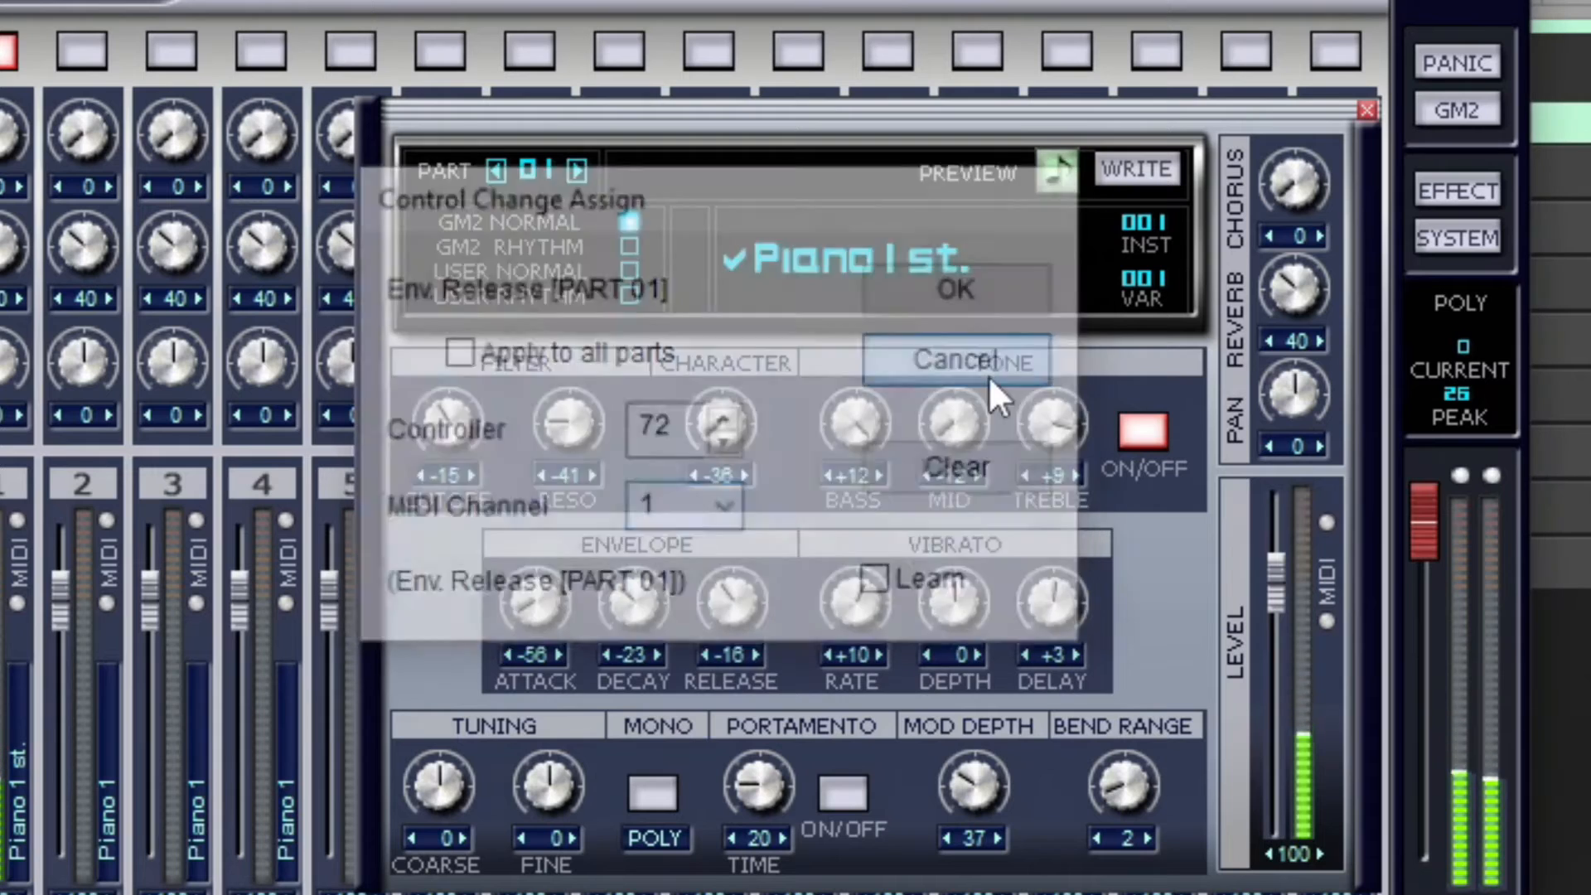
drag(746, 609, 748, 712)
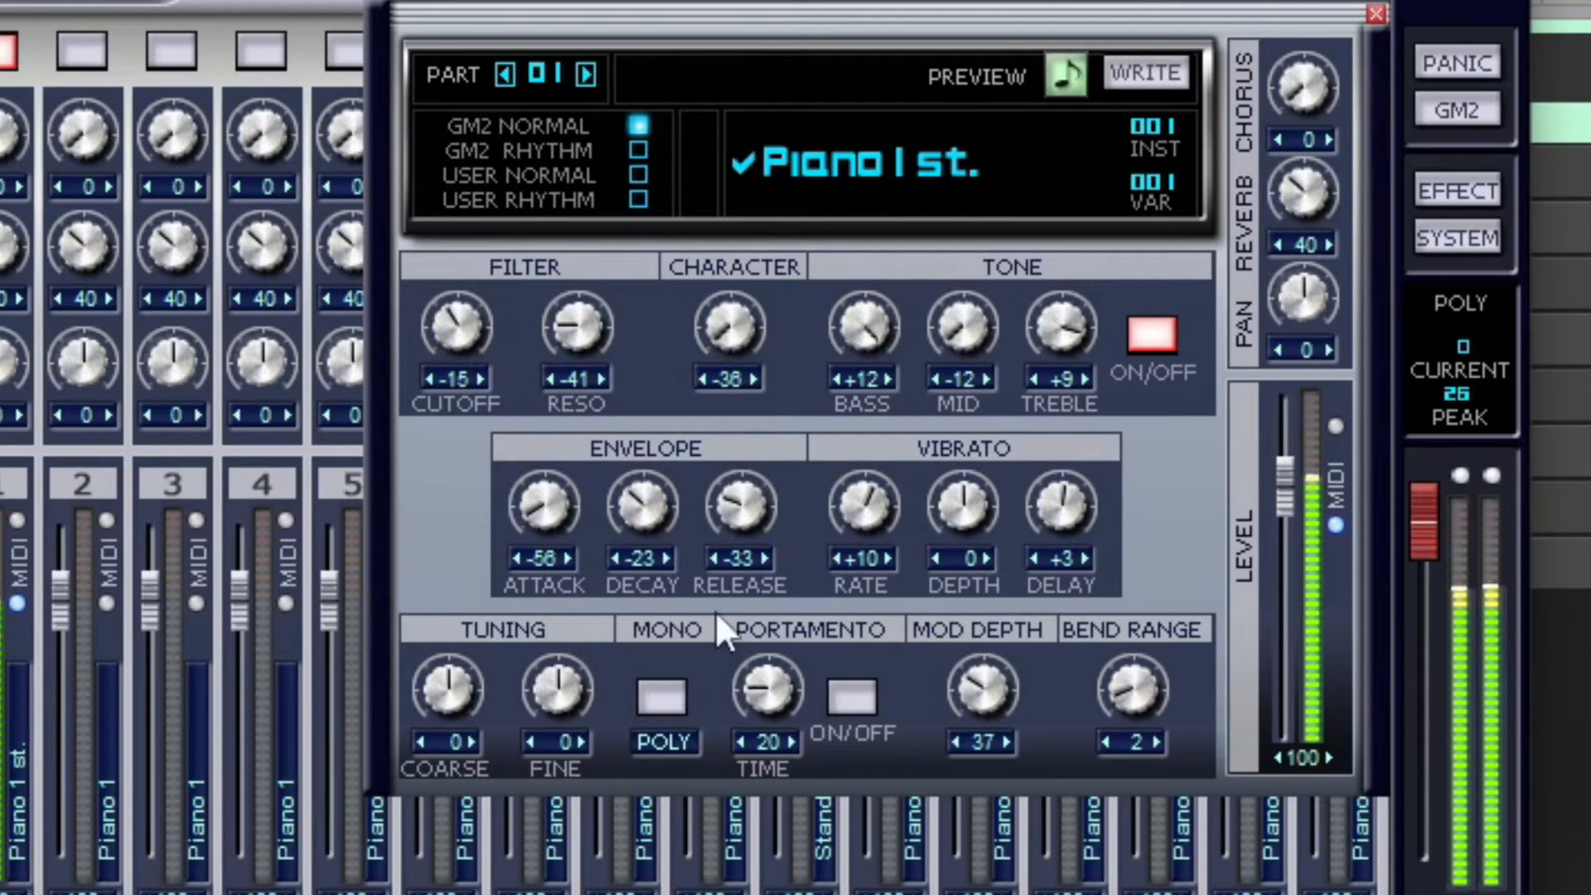
drag(638, 497, 614, 726)
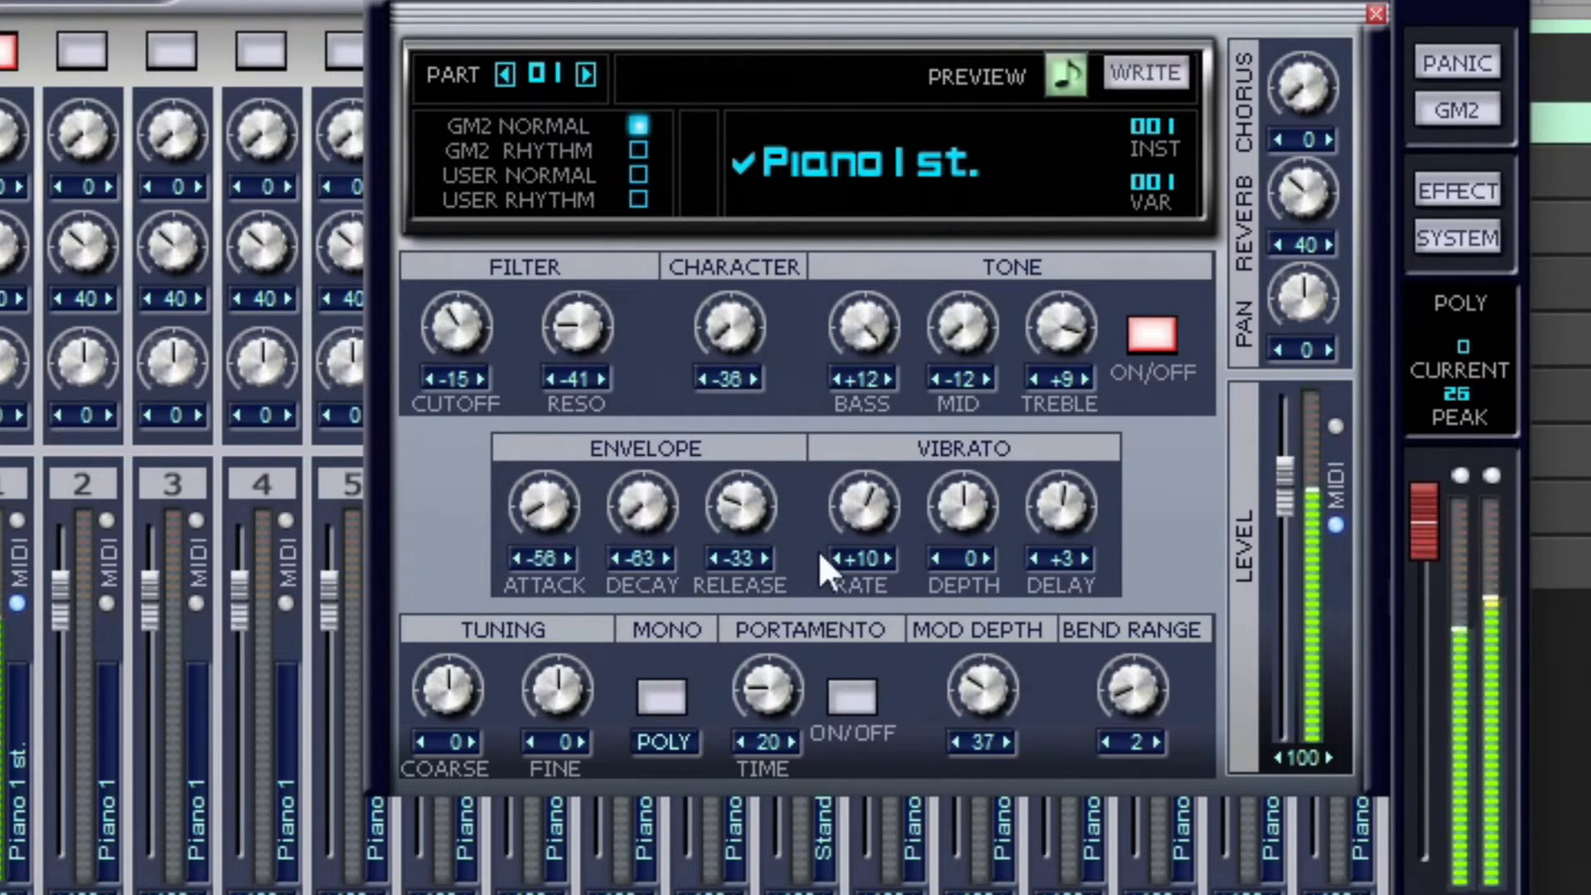
Try vibrato Rate +22, Depth +5 and Delay +38, then settle on Rate -28, Depth +3 and Delay -4
drag(863, 507, 853, 634)
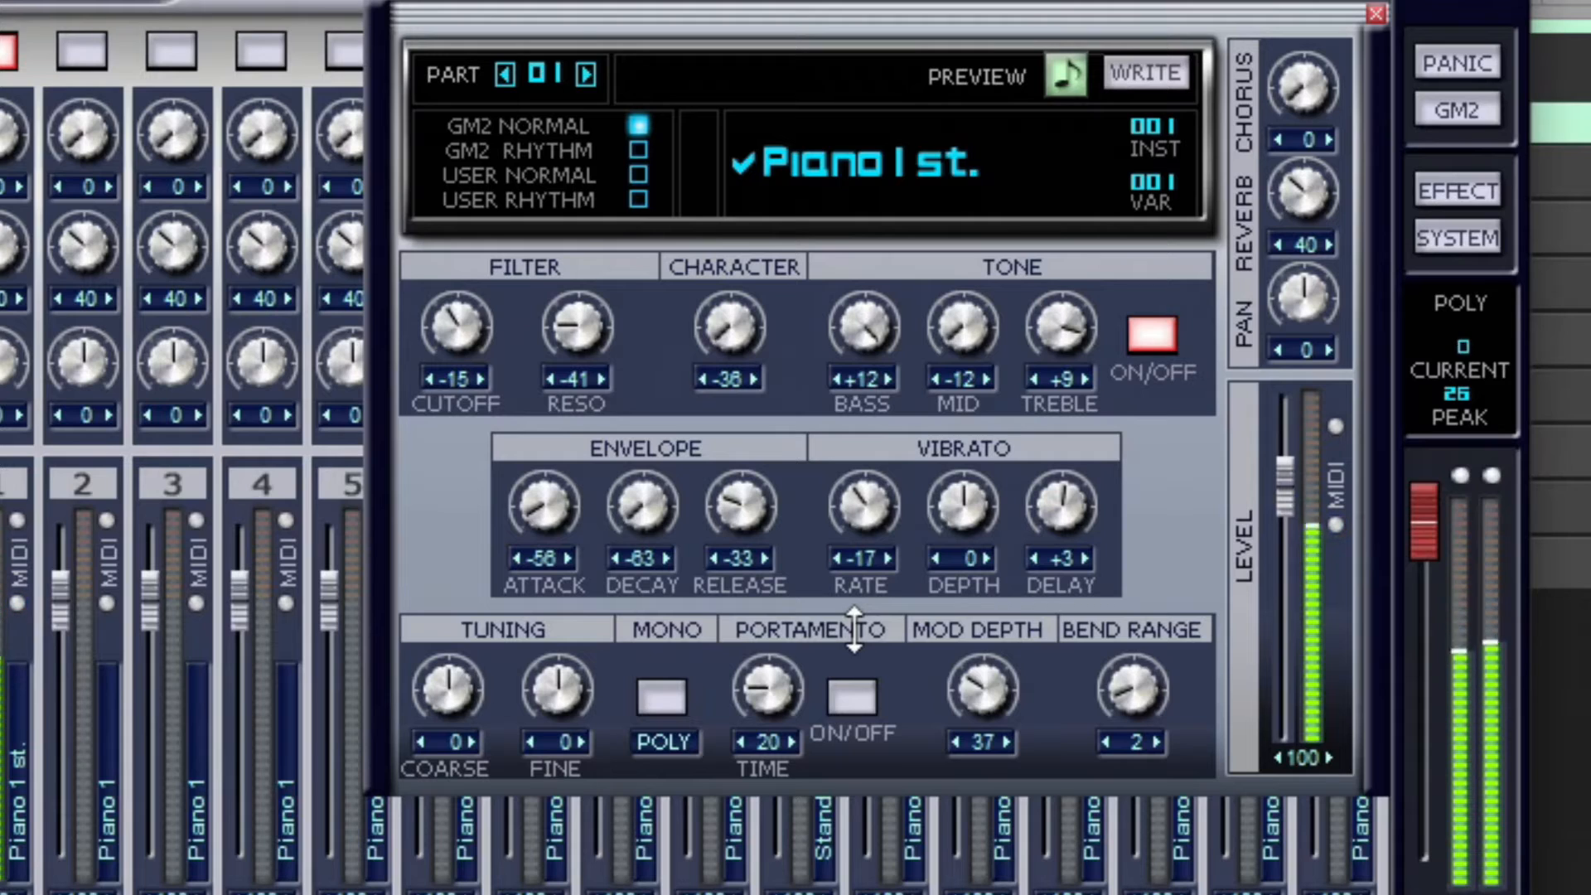
drag(950, 580, 850, 311)
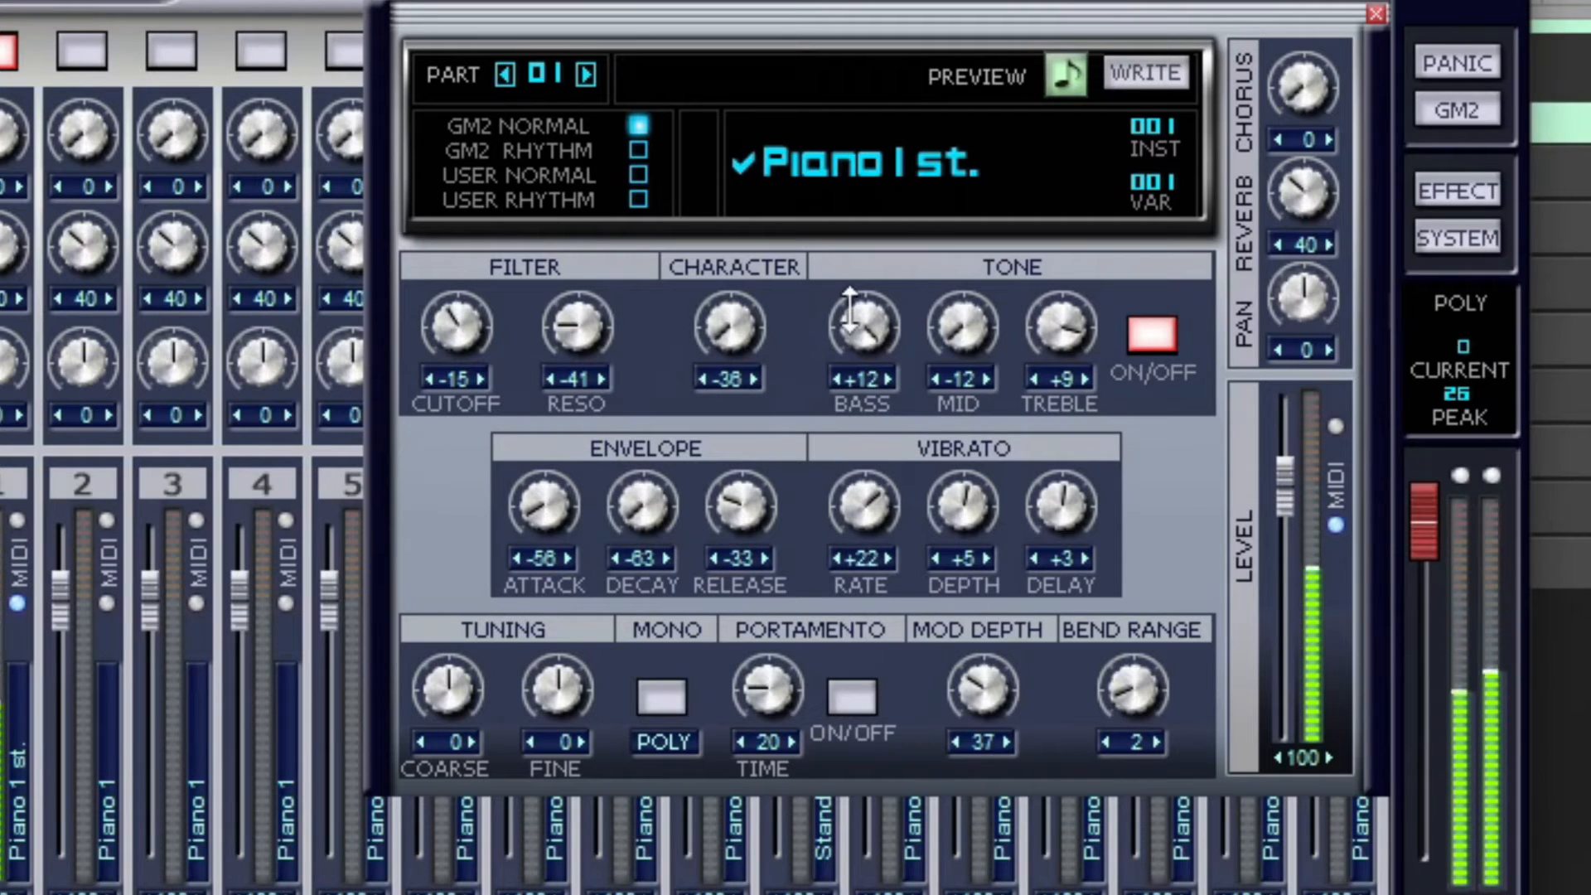
drag(1058, 497, 1044, 356)
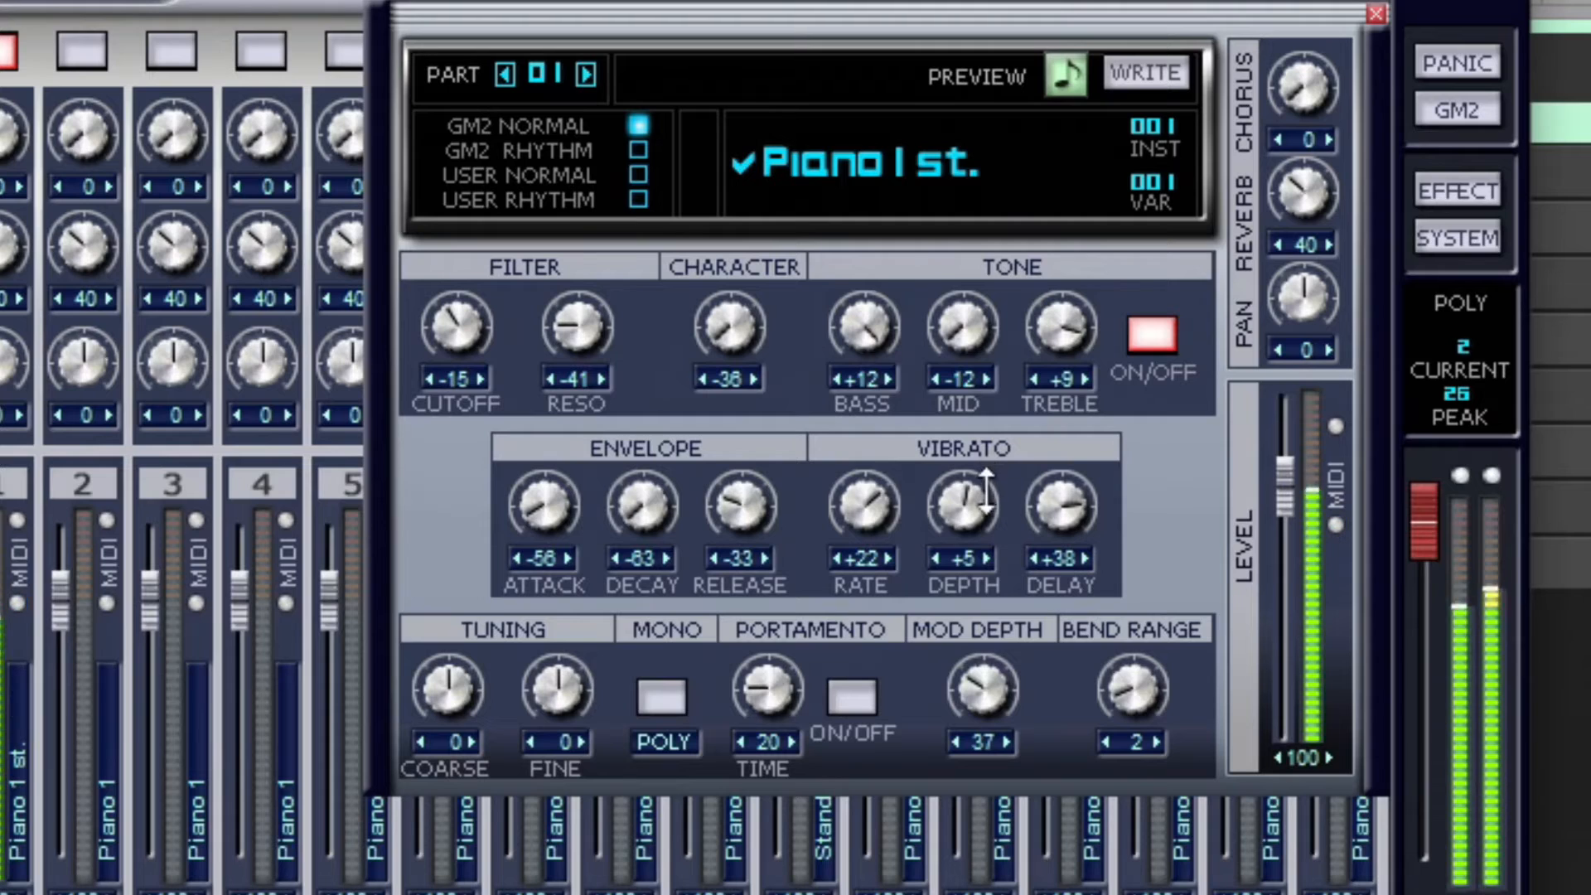
drag(958, 497, 908, 499)
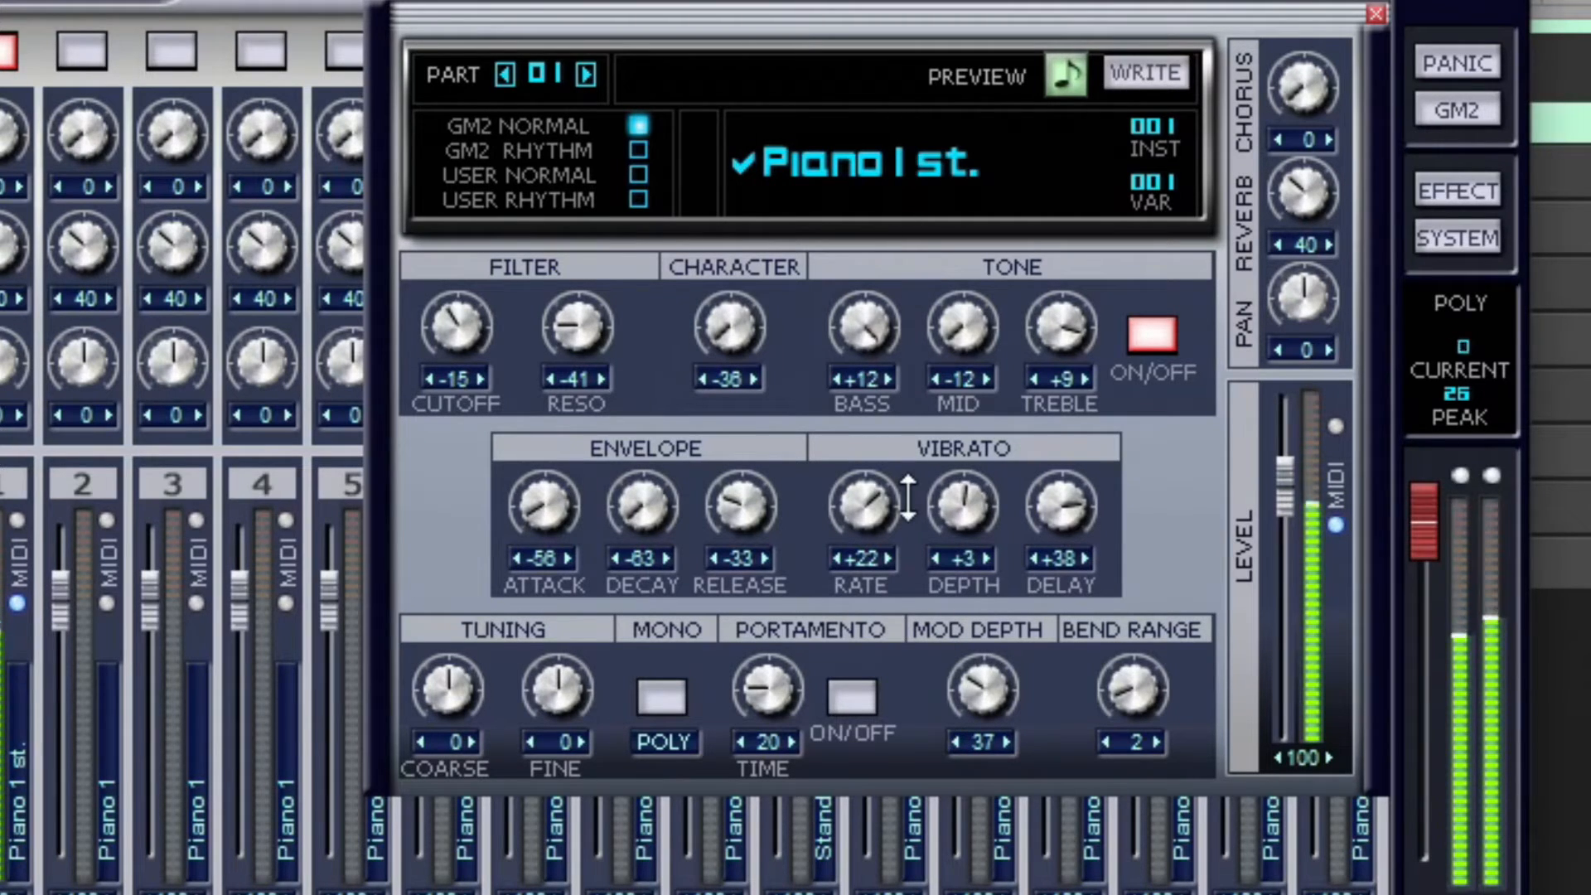
drag(866, 501, 840, 721)
drag(1066, 517, 1069, 693)
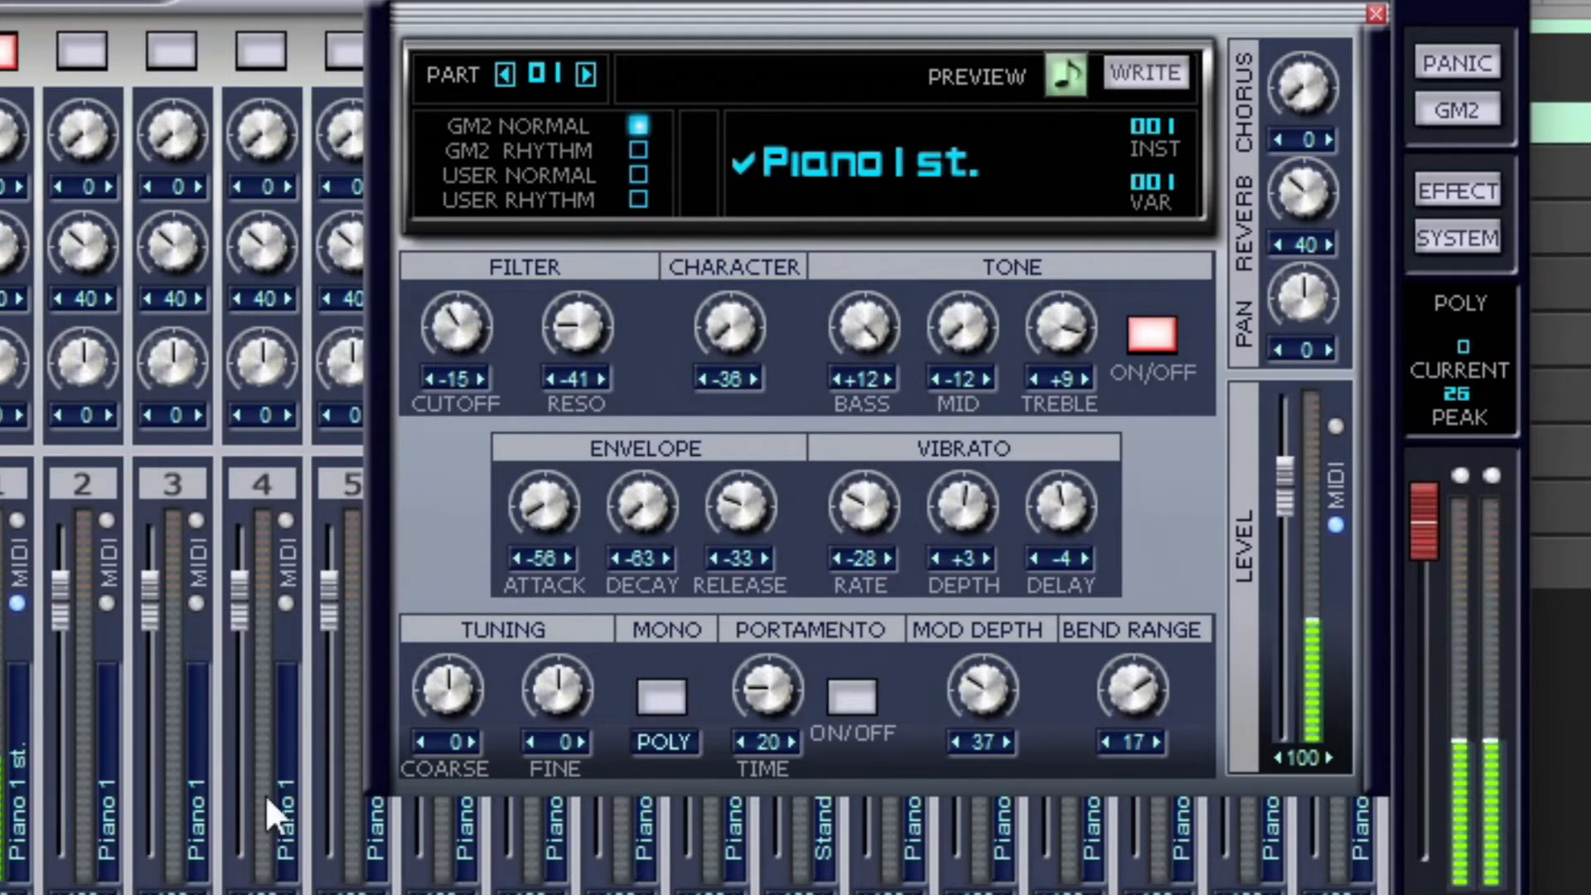
Set the envelope Attack to -16 and Decay to -32, and move the part editor window aside
drag(551, 530, 496, 352)
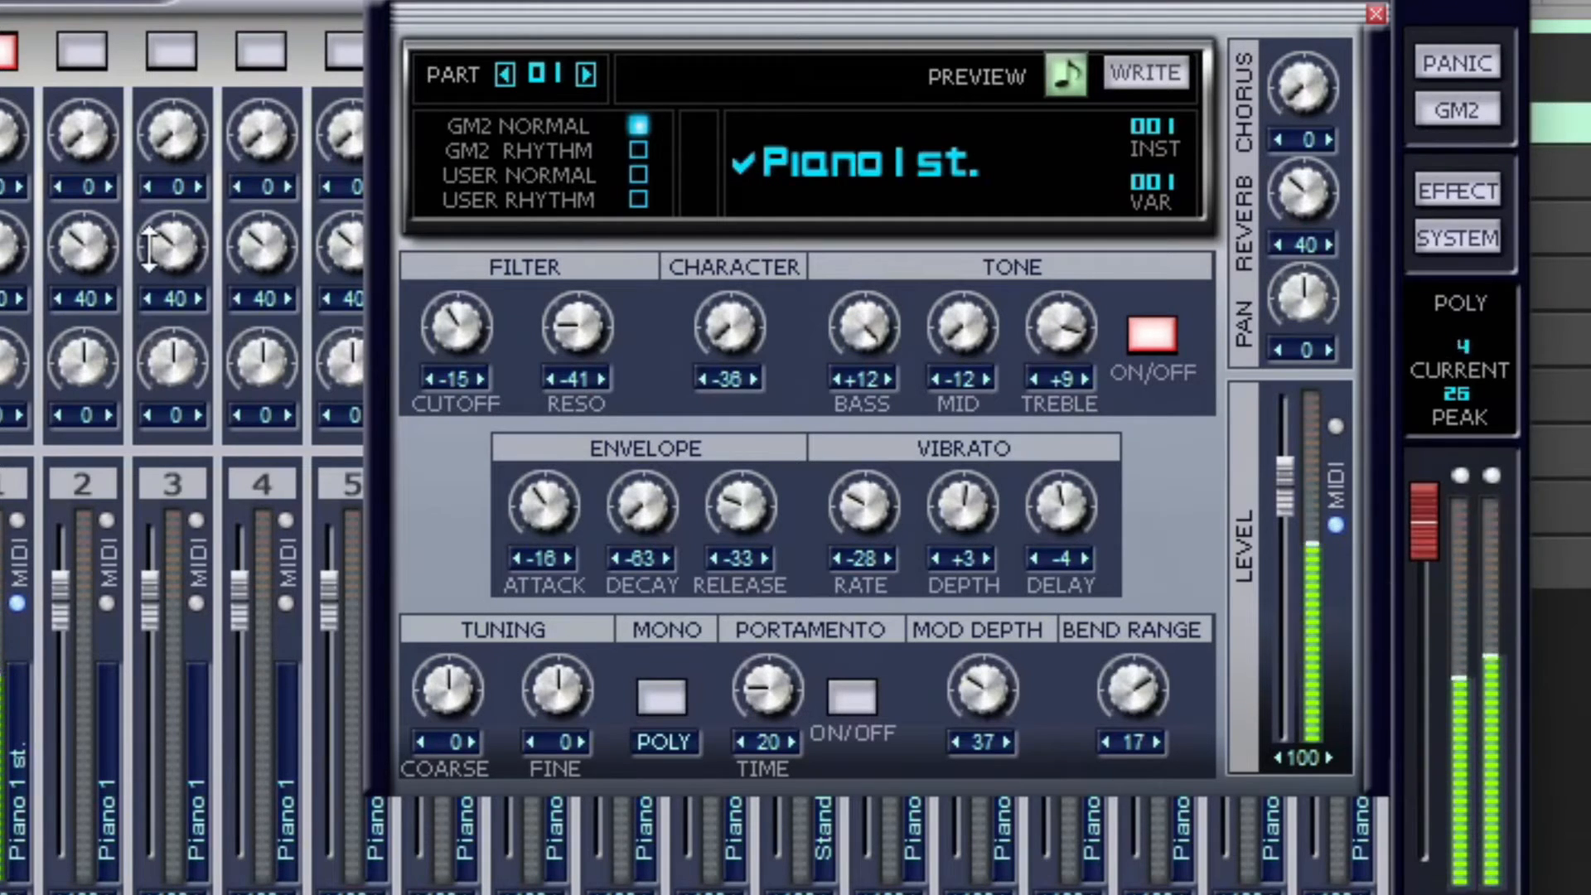
drag(609, 498, 617, 356)
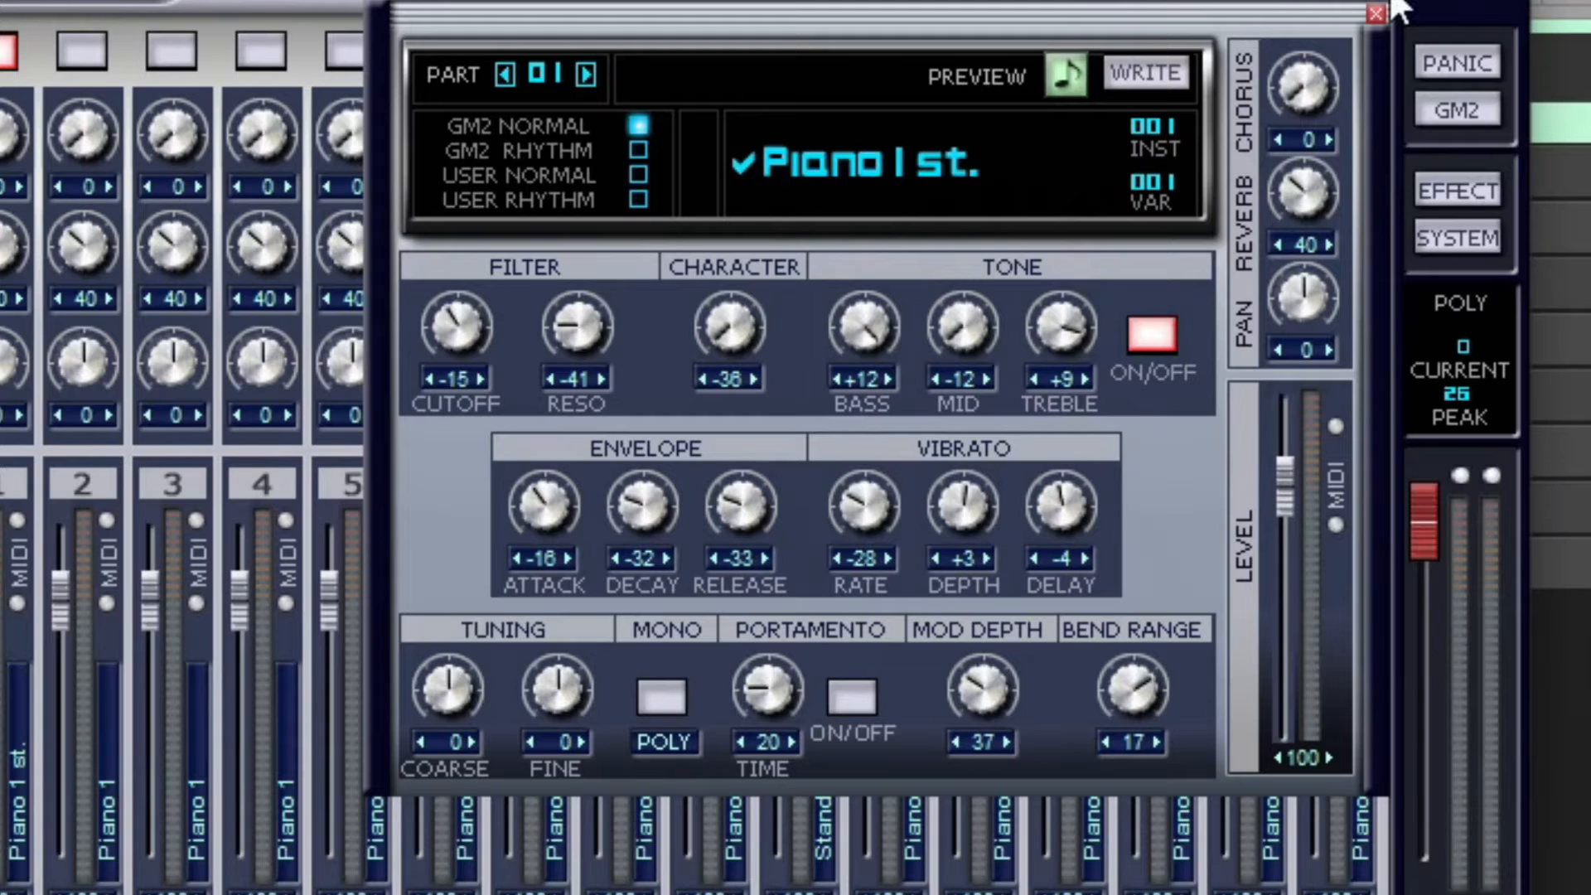
drag(969, 11, 778, 91)
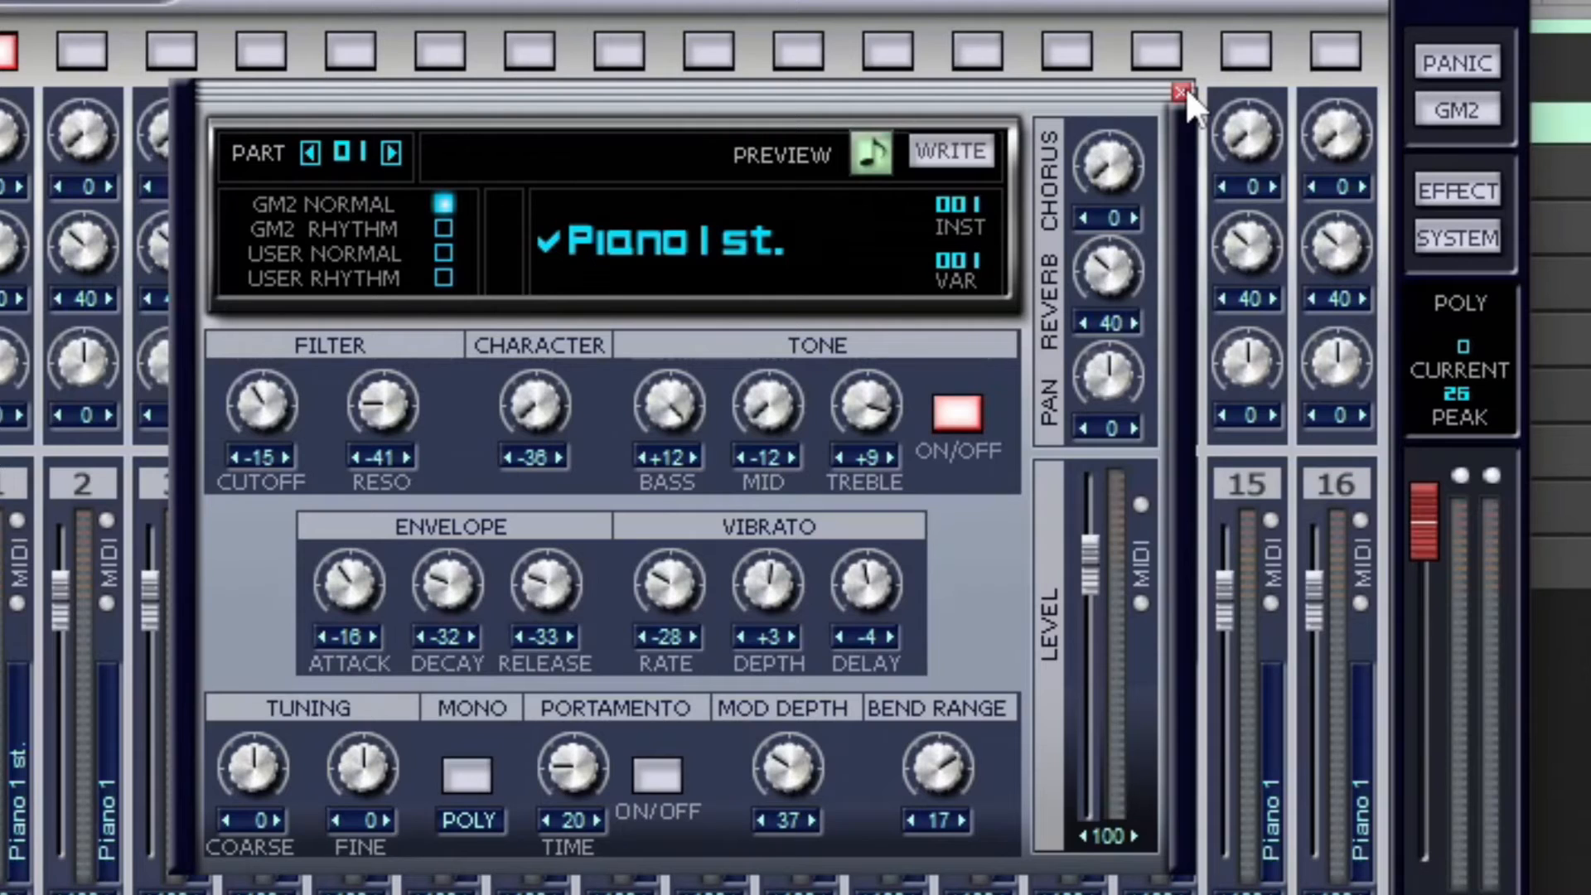
Write the edited piano sound to User Normal 1, slot 001 Piano 1, overwriting the existing preset
click(985, 149)
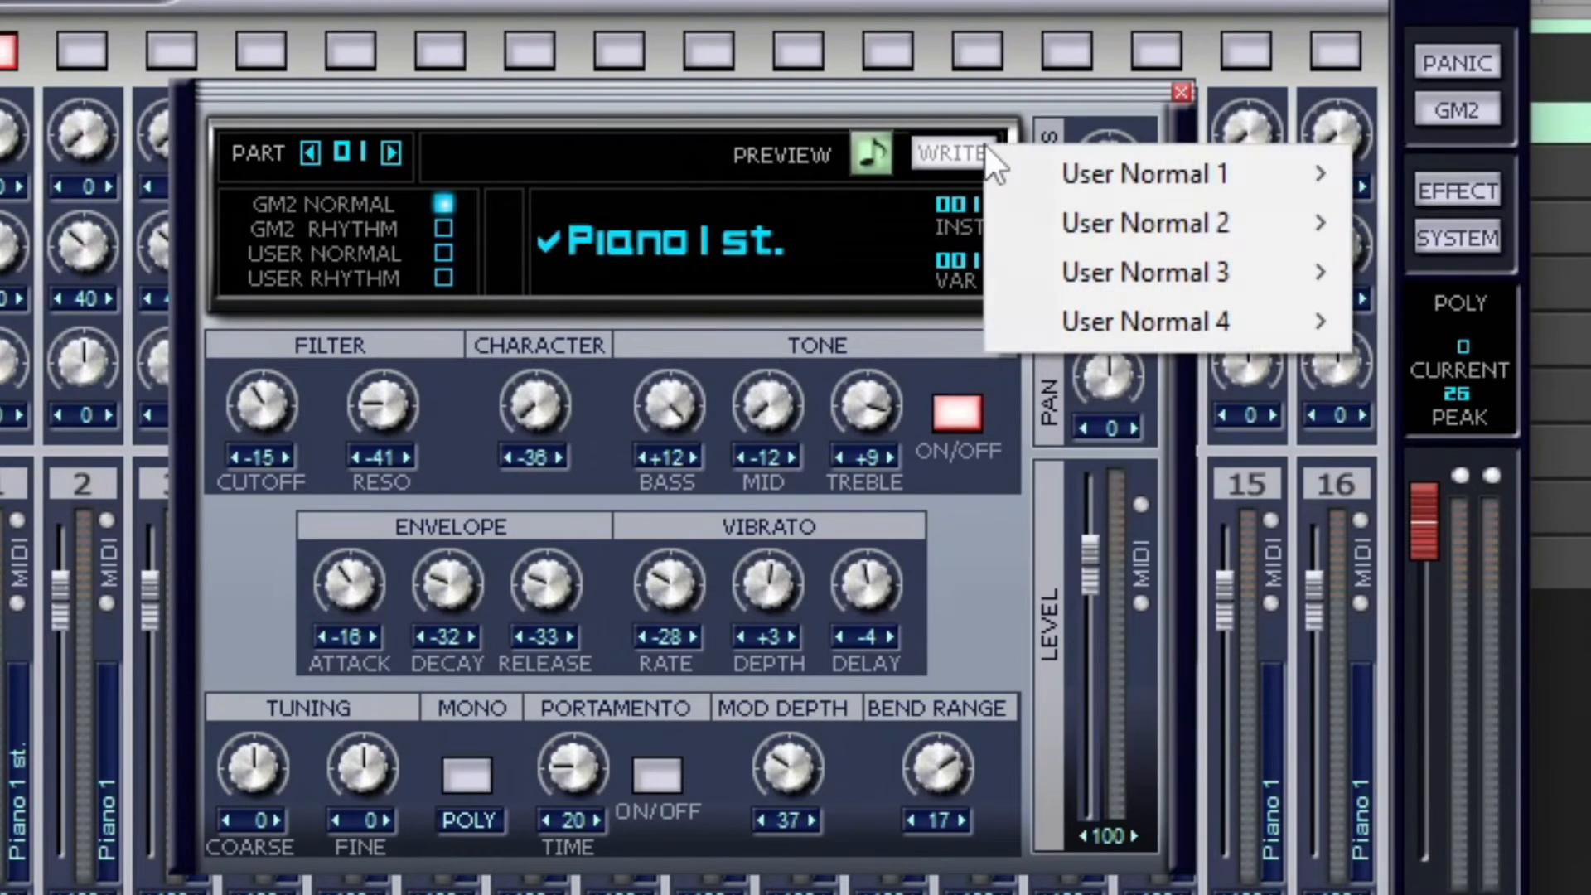
mouse_move(1140, 164)
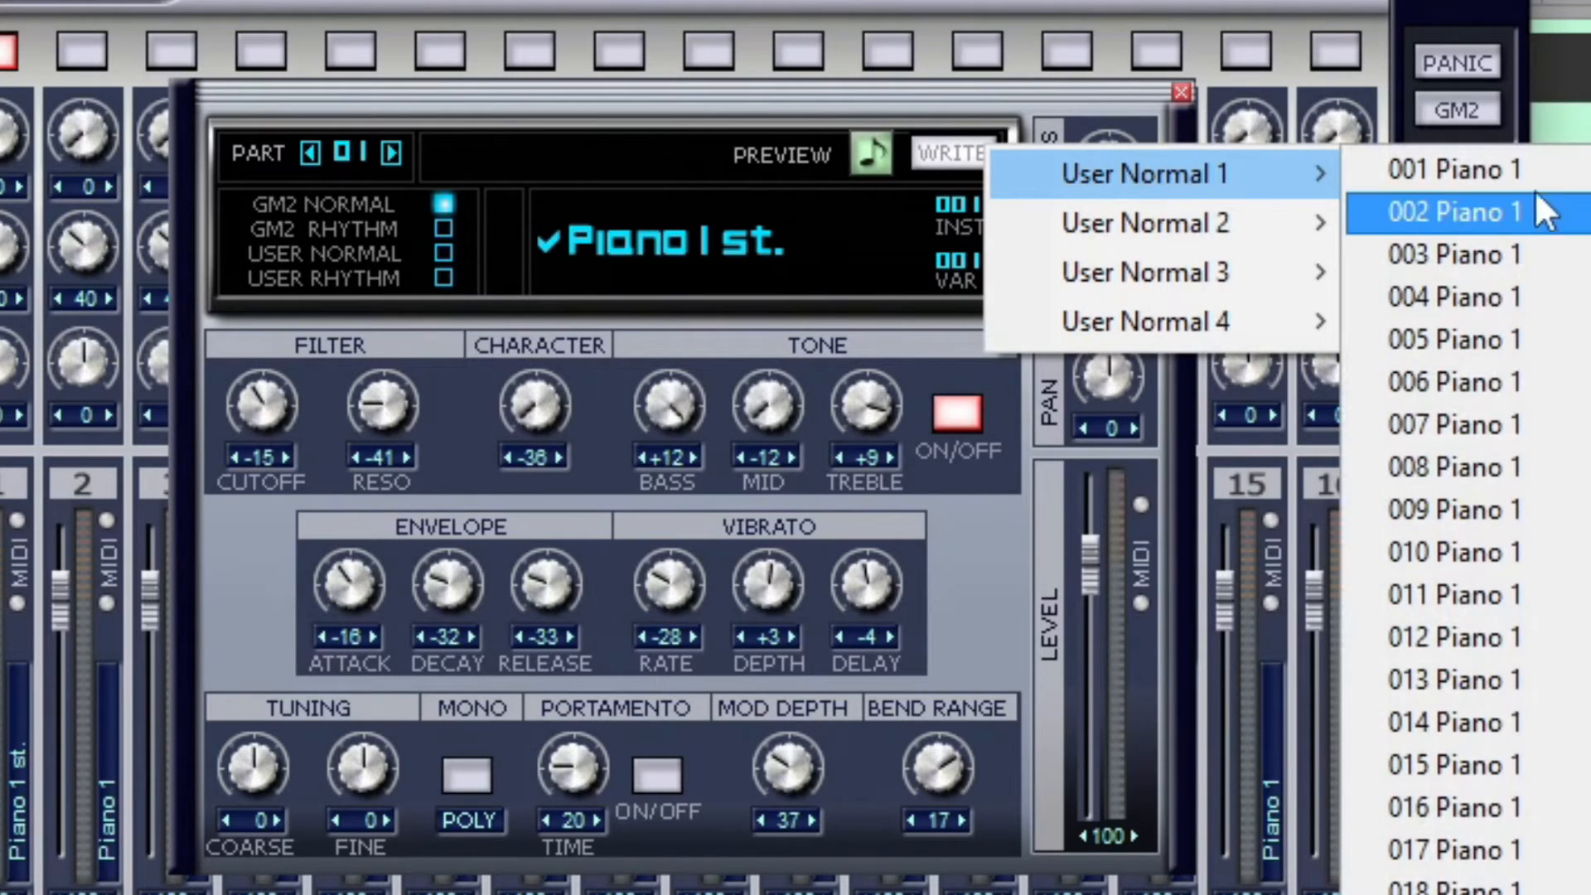
click(1483, 171)
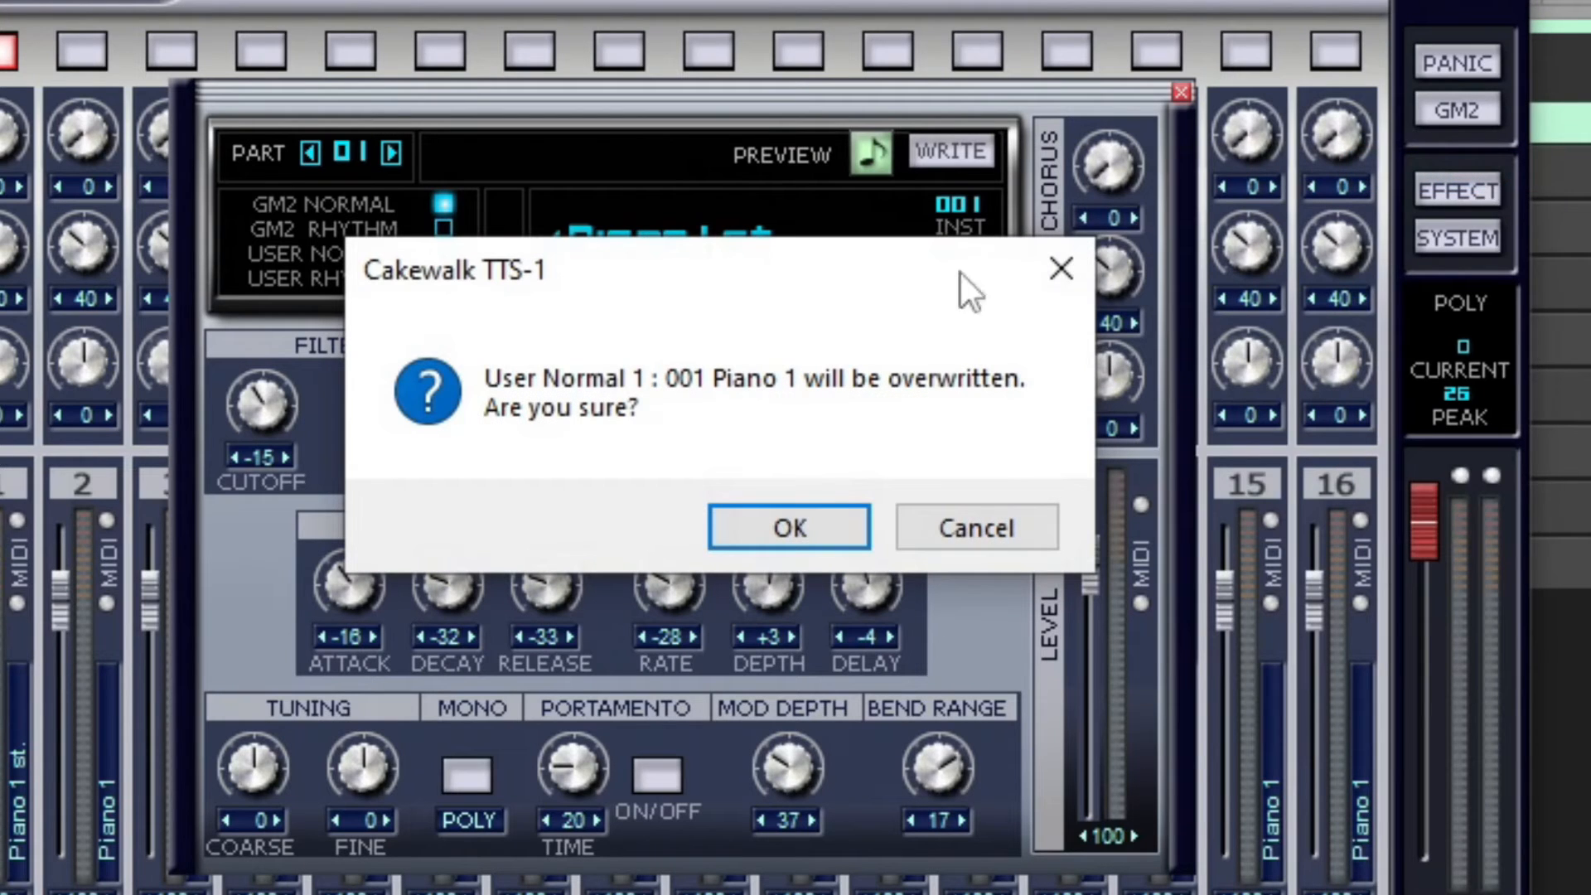
click(777, 522)
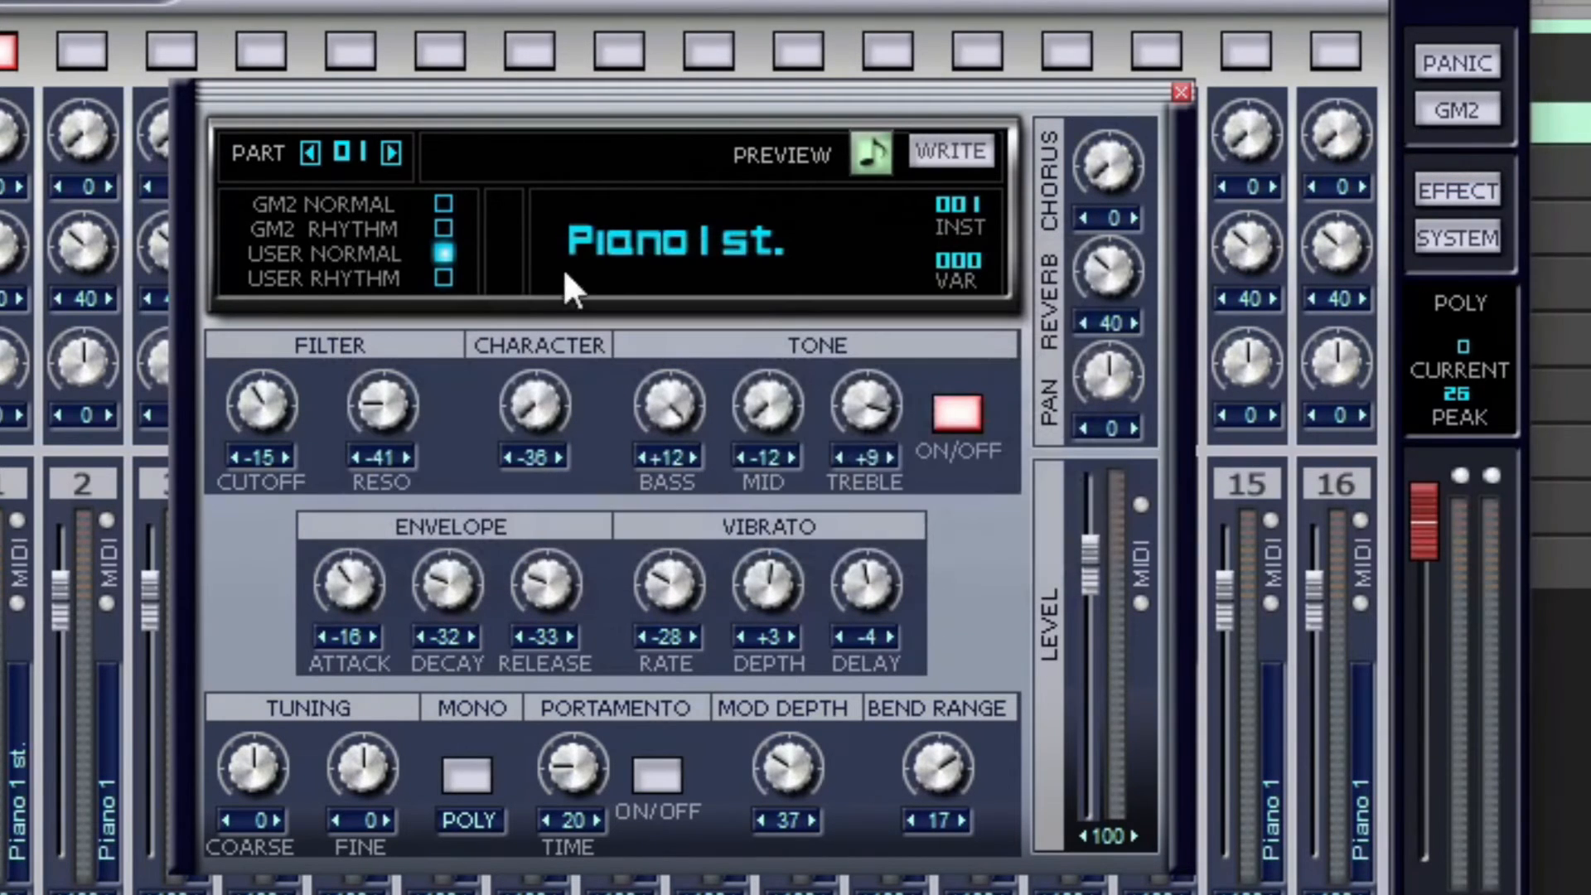
right_click(669, 257)
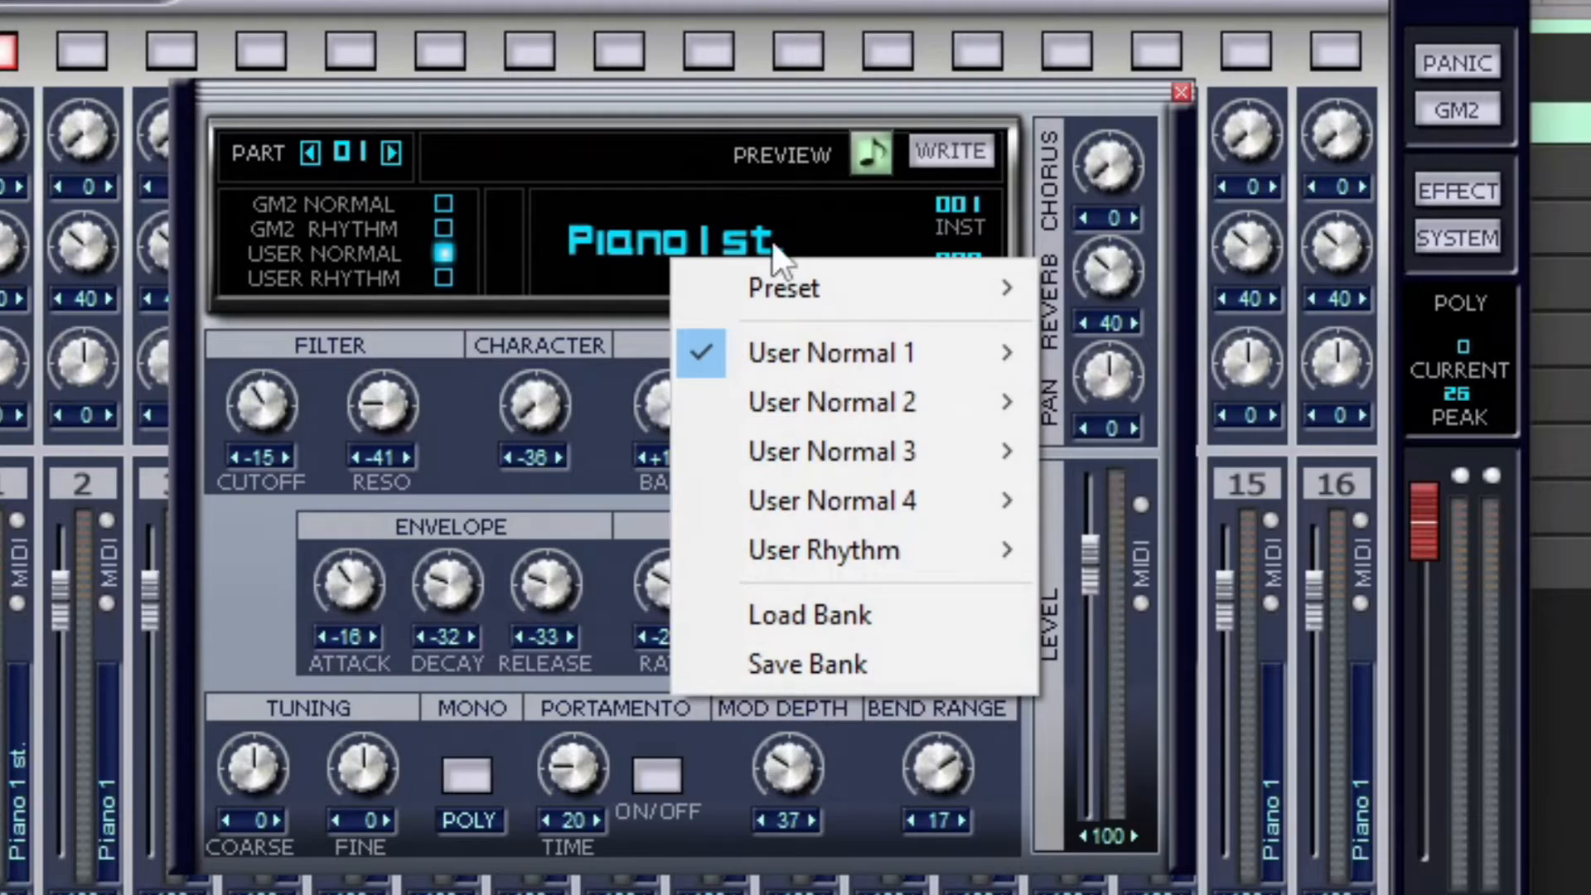
click(782, 2)
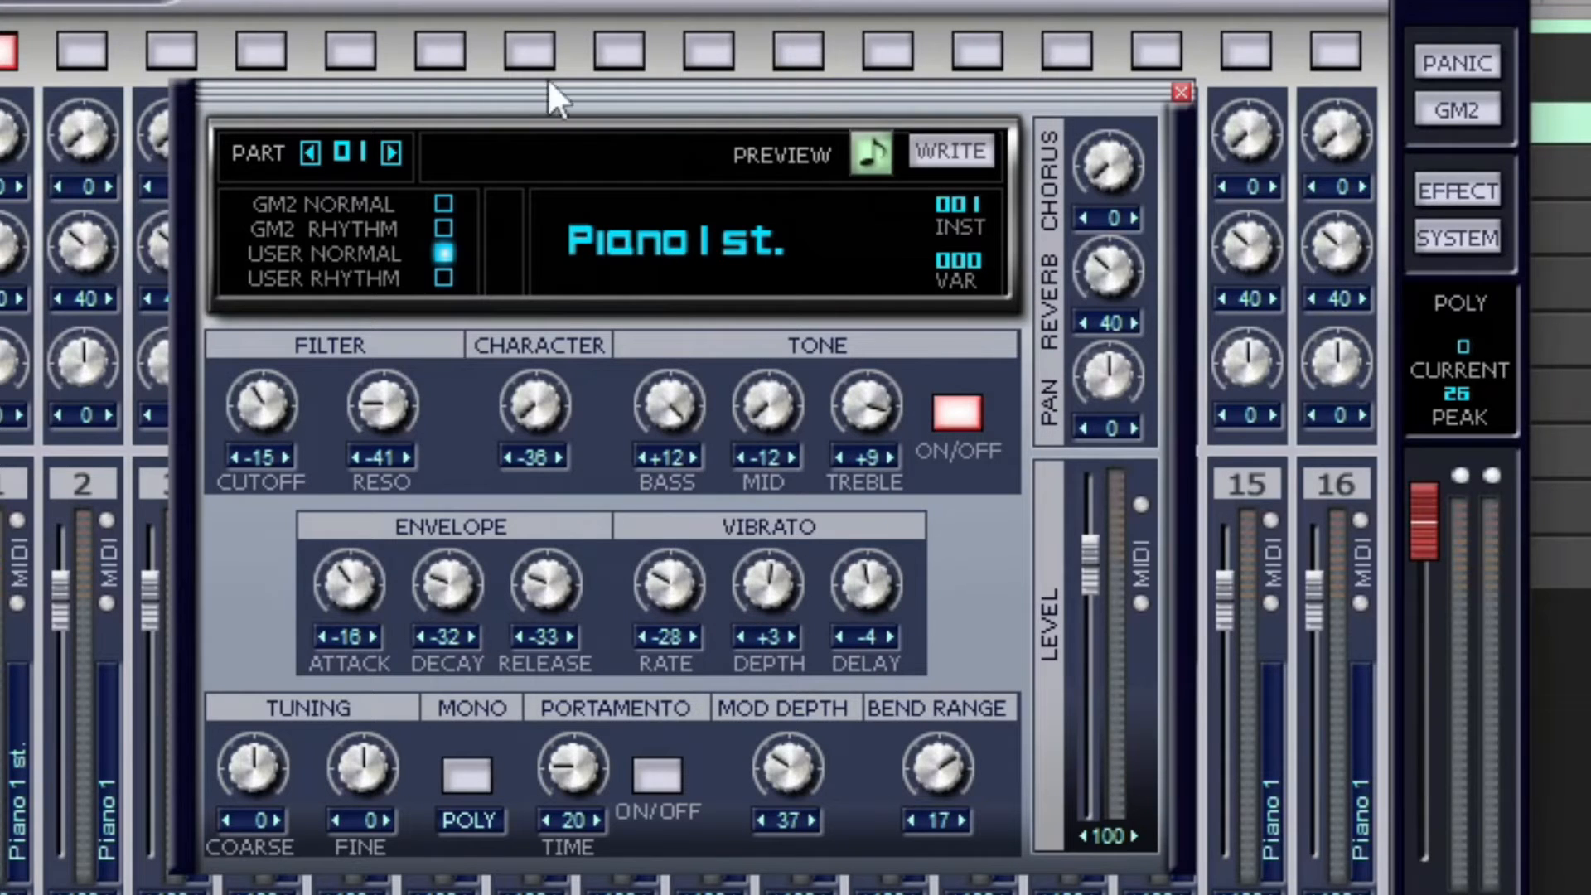
click(1181, 92)
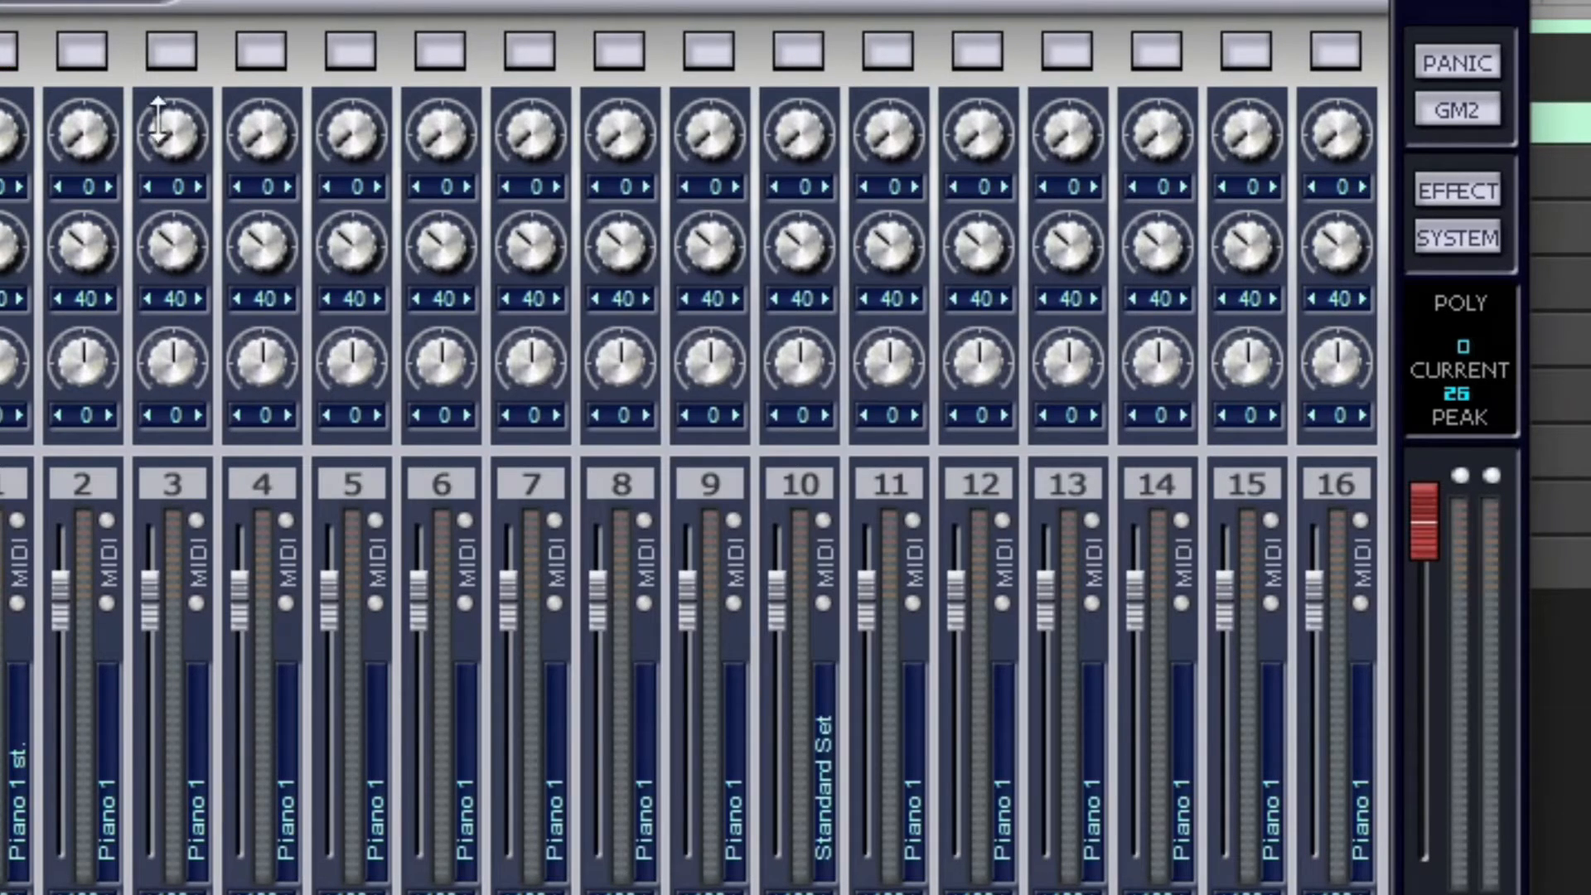
click(5, 52)
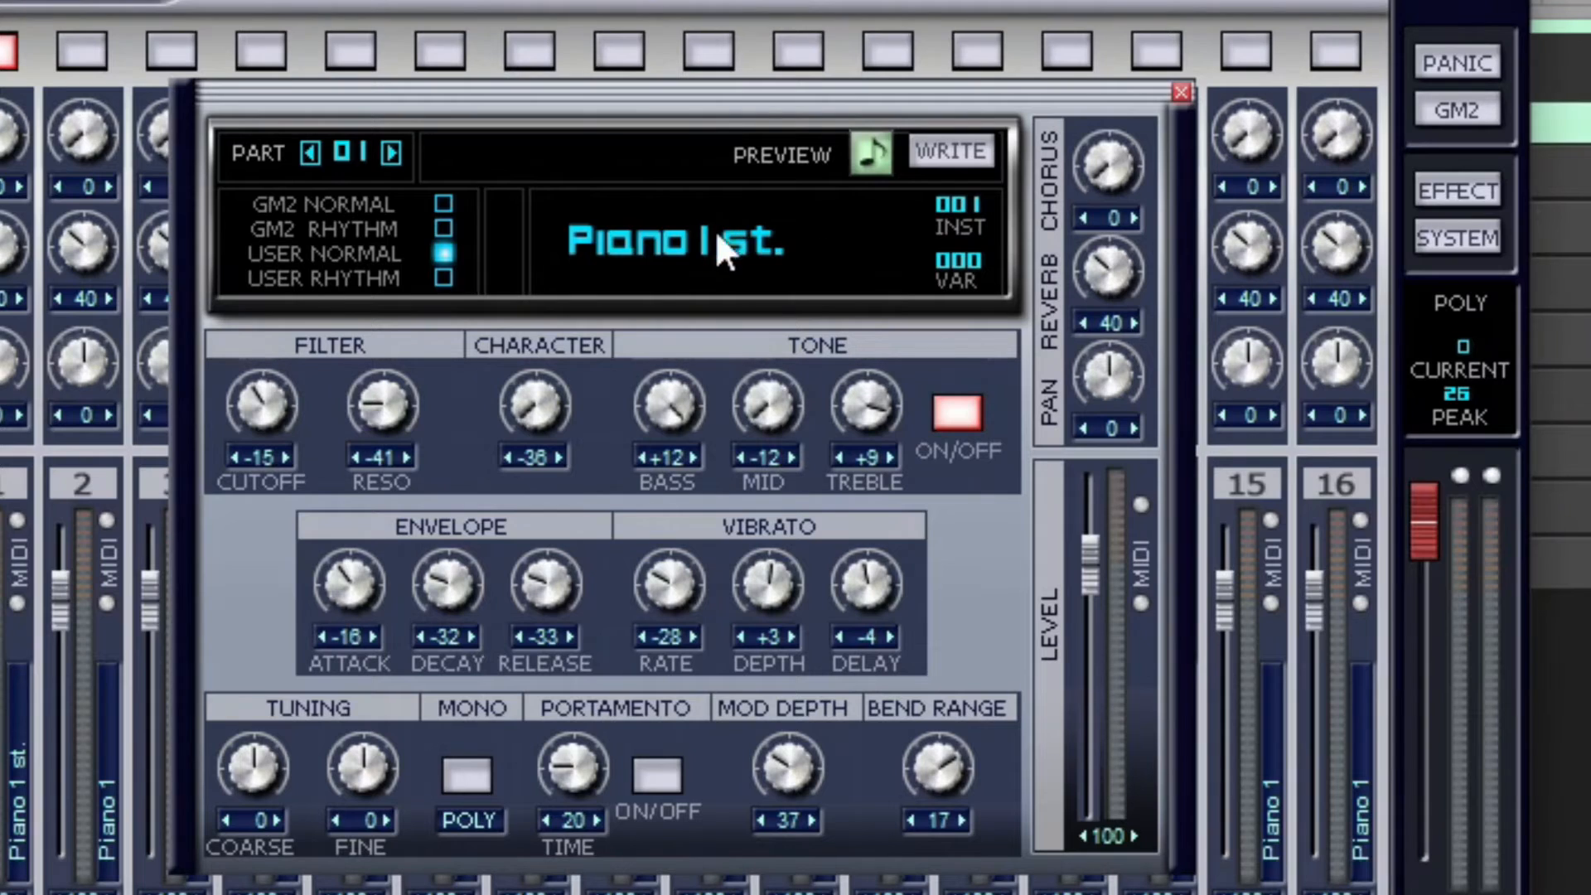
Rename the part 1 patch to "Bass", close its editor, and preview part 1
double_click(664, 250)
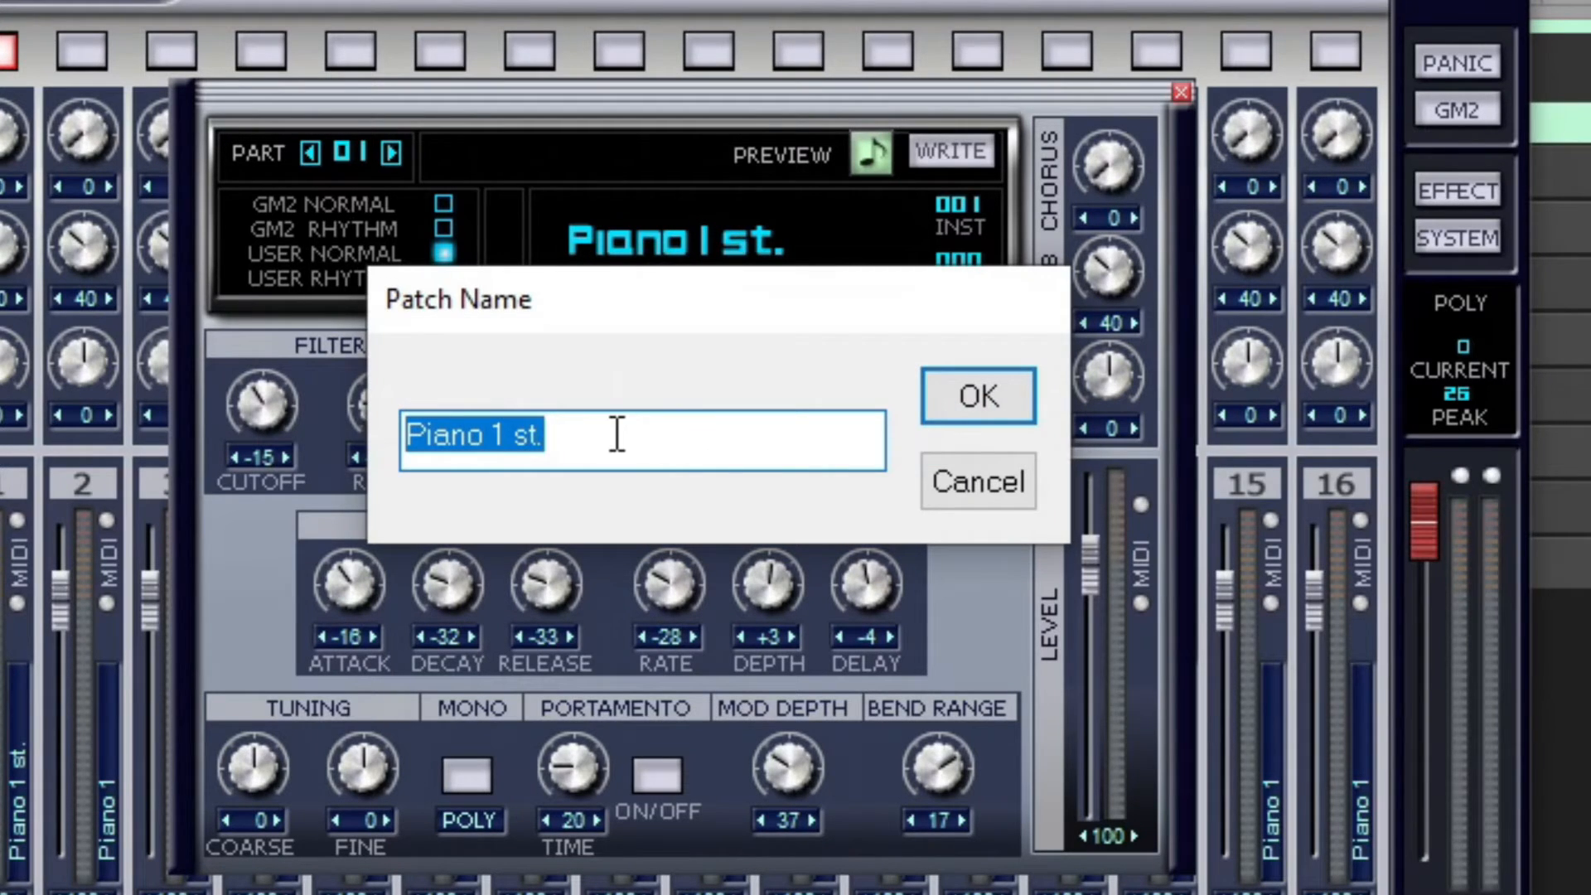
text(dB)
text(Bass)
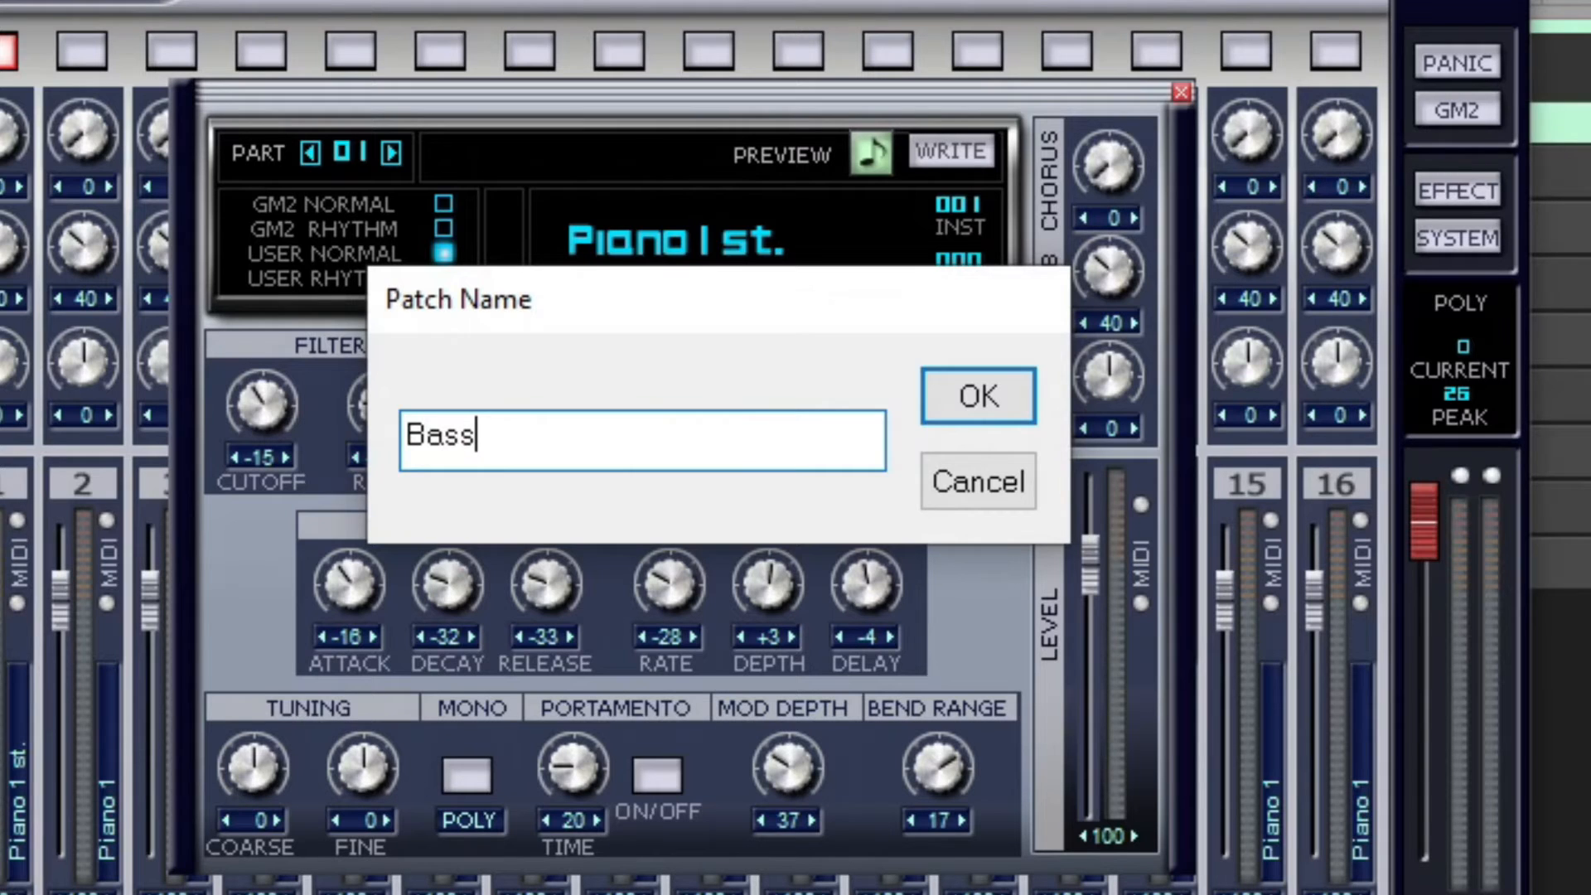
key(Return)
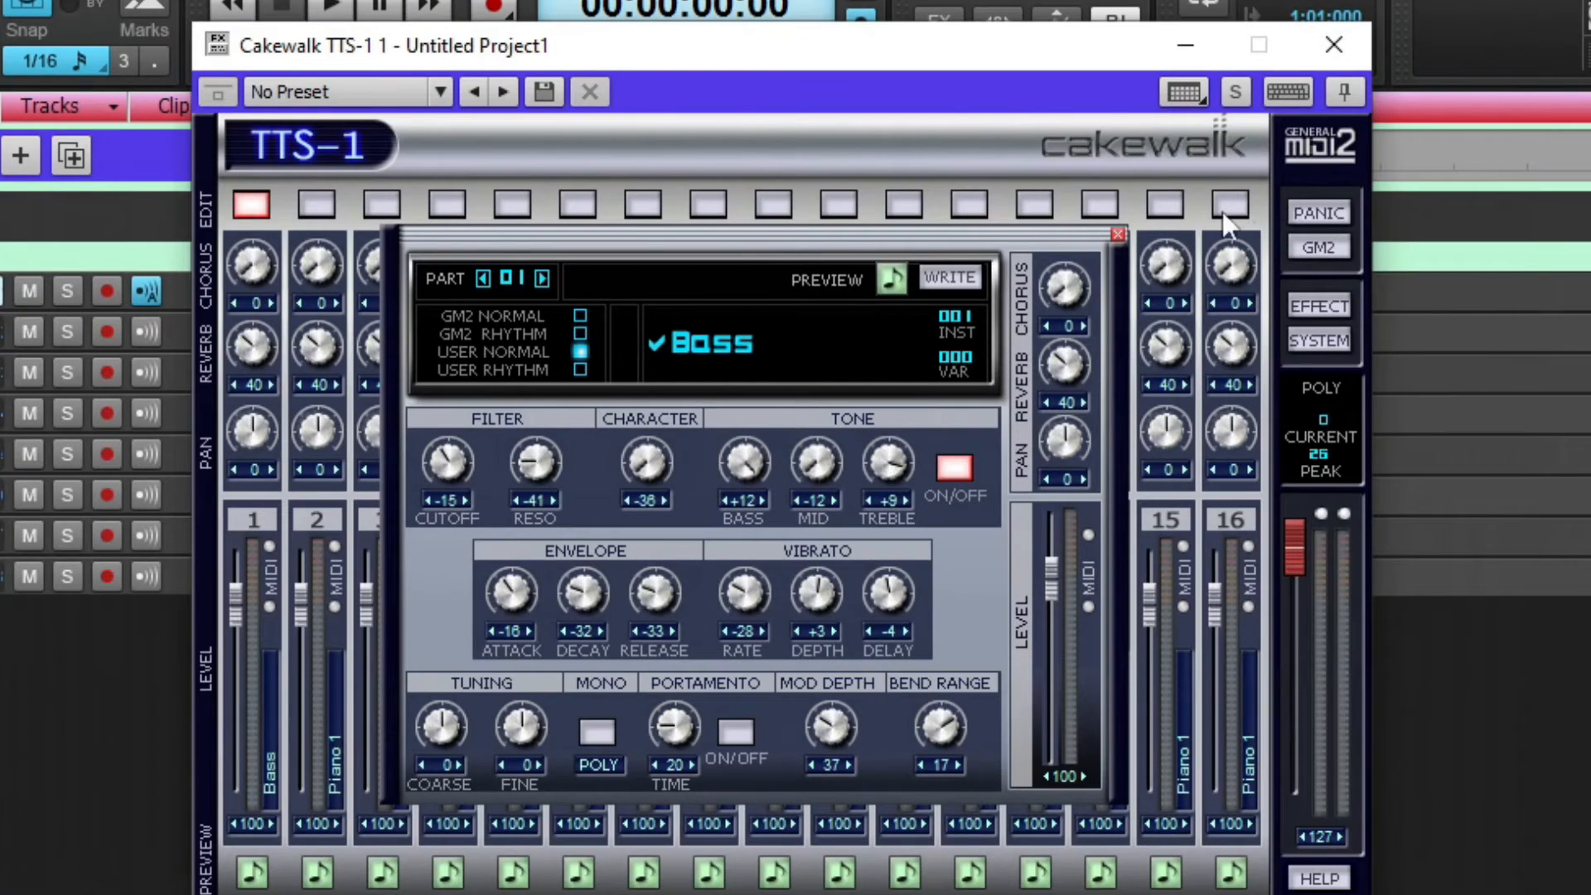
click(1116, 235)
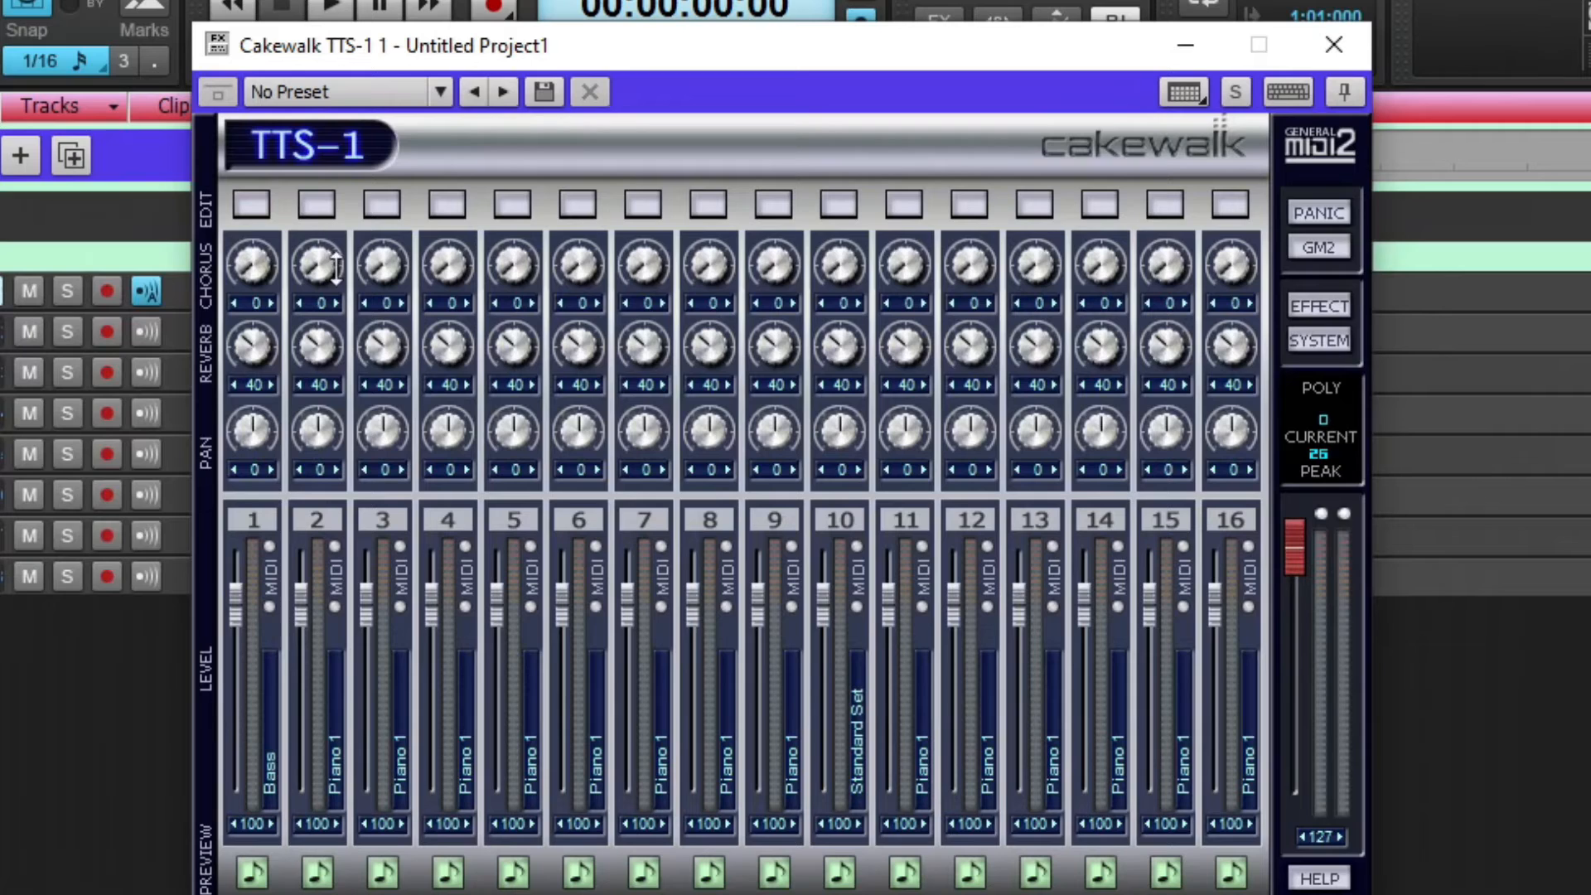
click(252, 871)
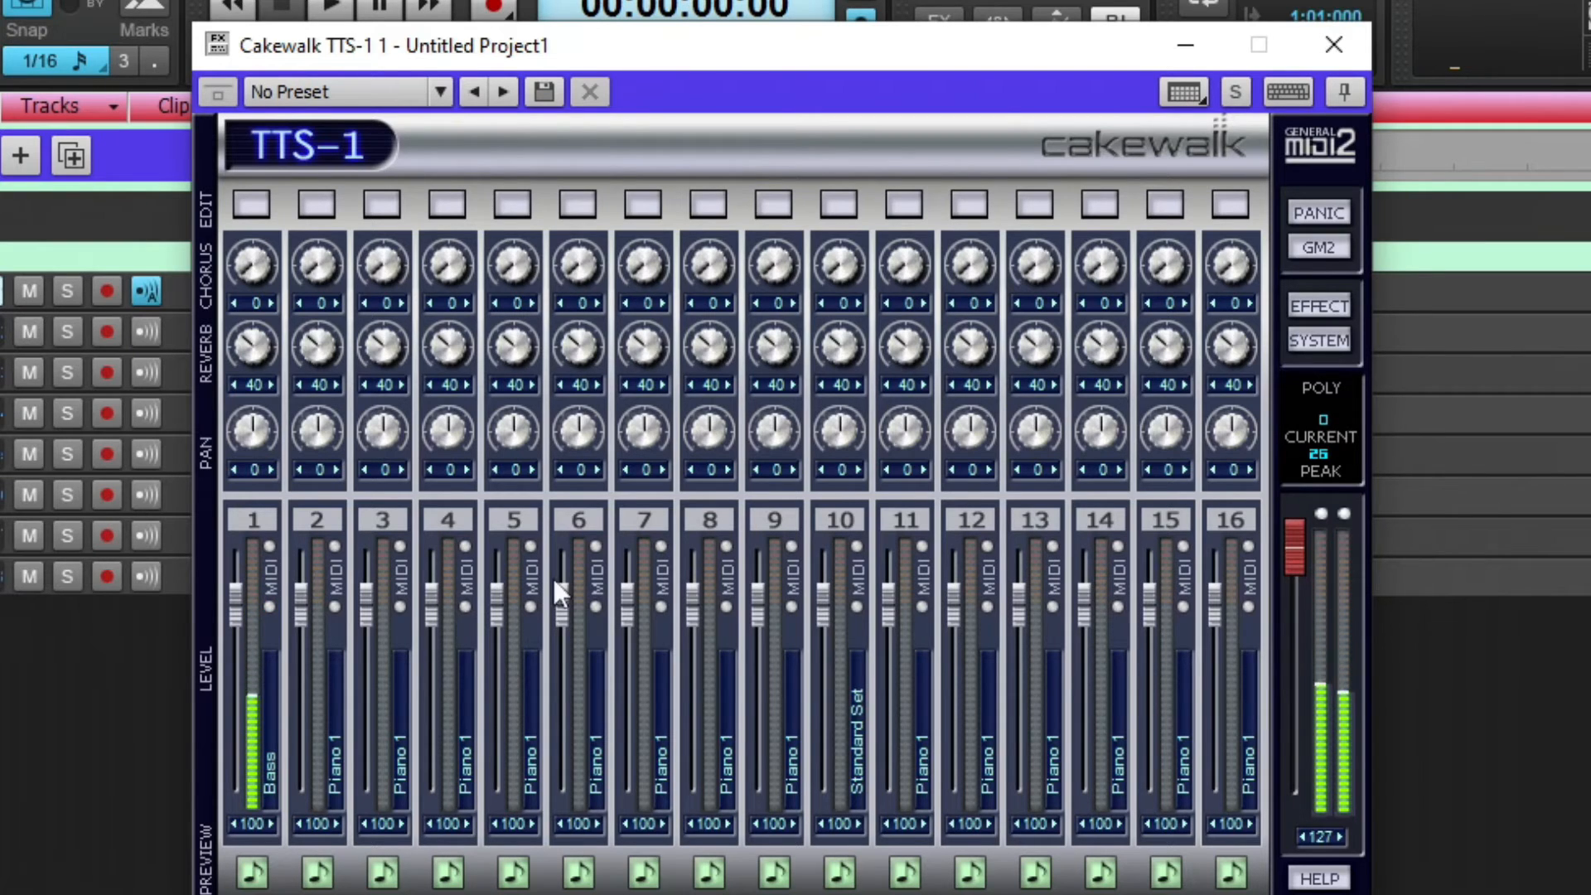
Load the Piano preset 001 001 Piano 1 st. into part 2
click(326, 210)
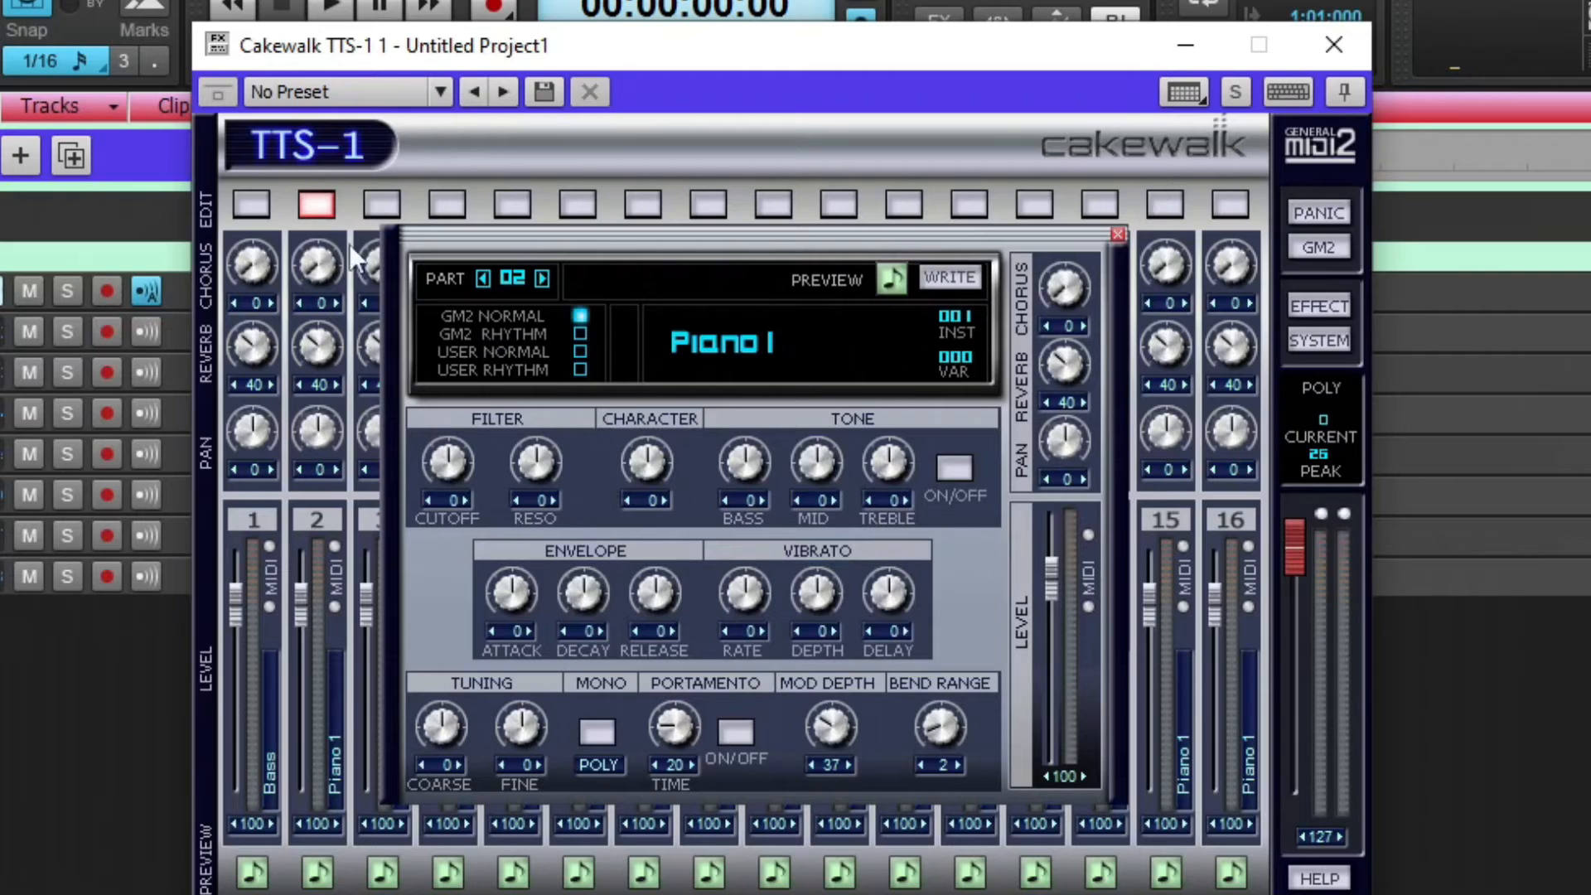
click(780, 341)
mouse_move(981, 365)
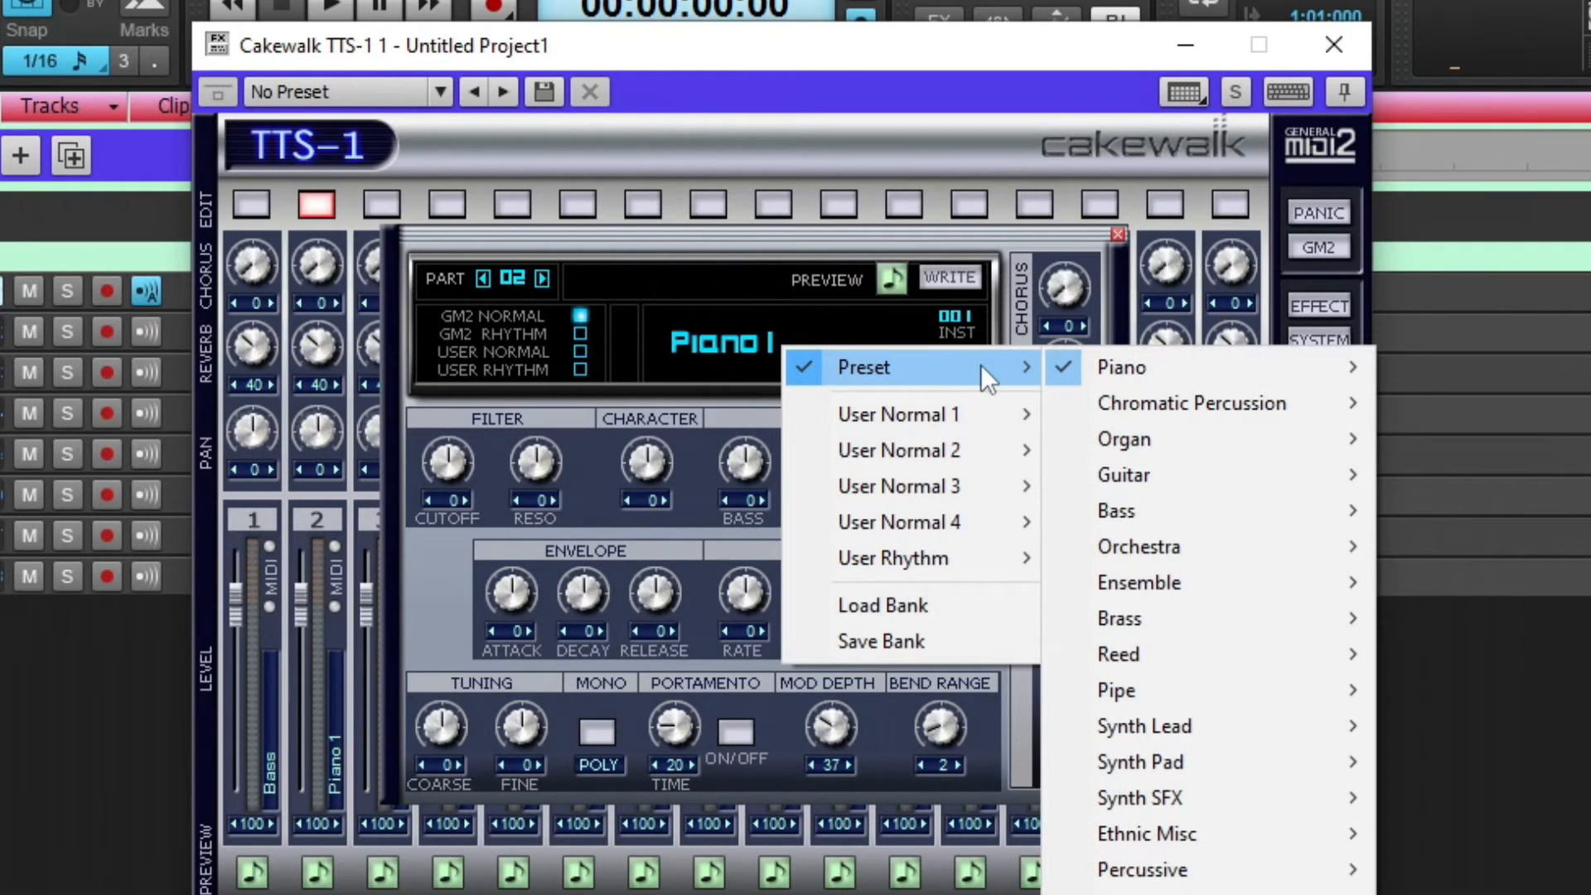
mouse_move(1231, 377)
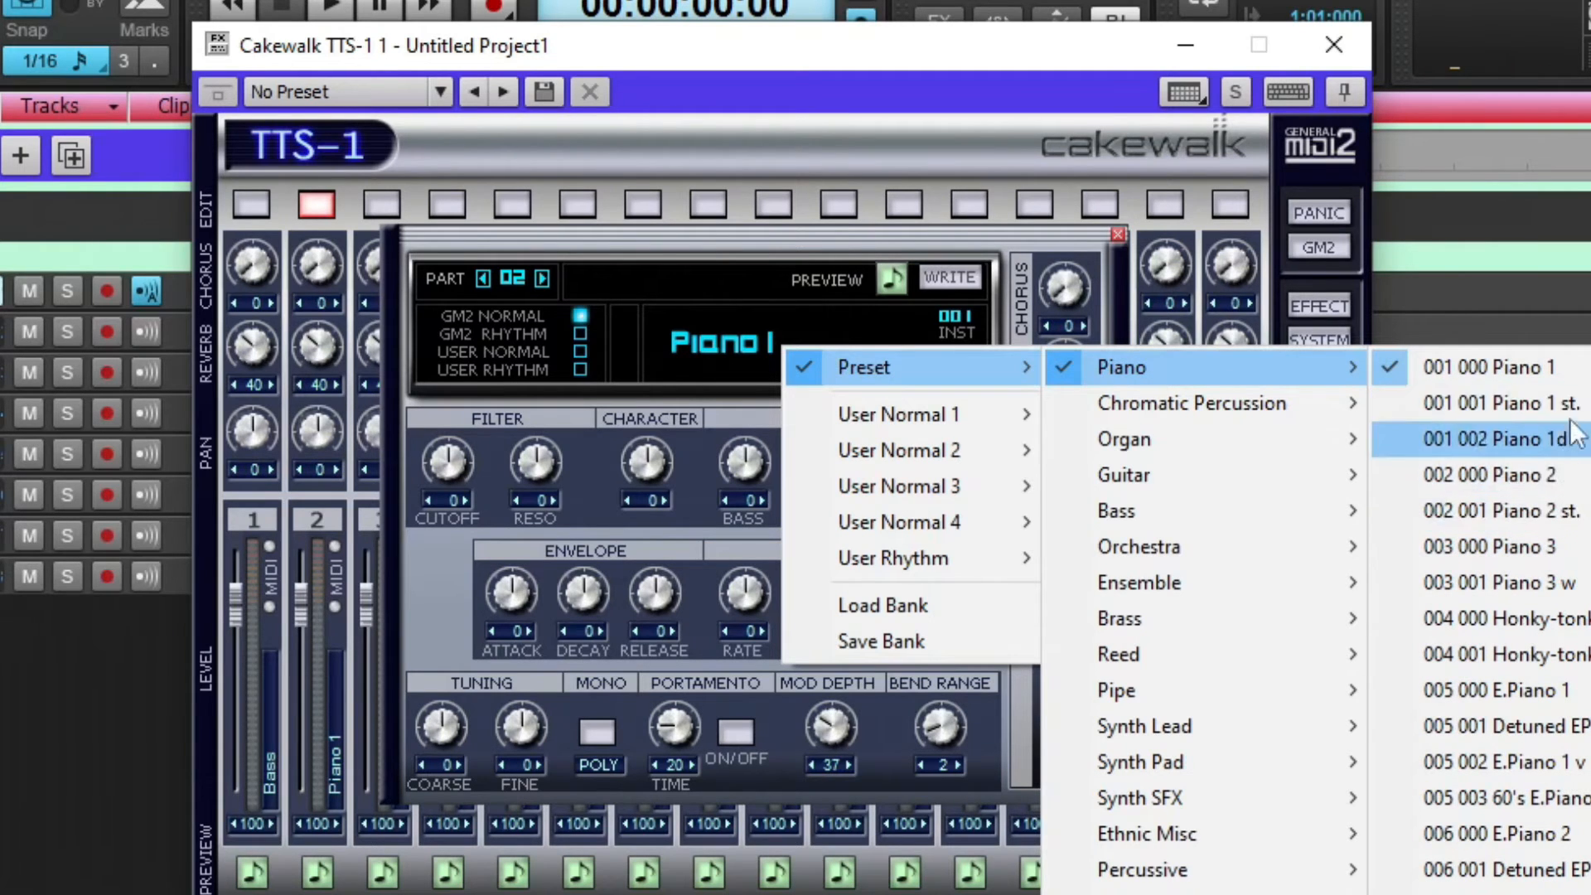
click(1483, 402)
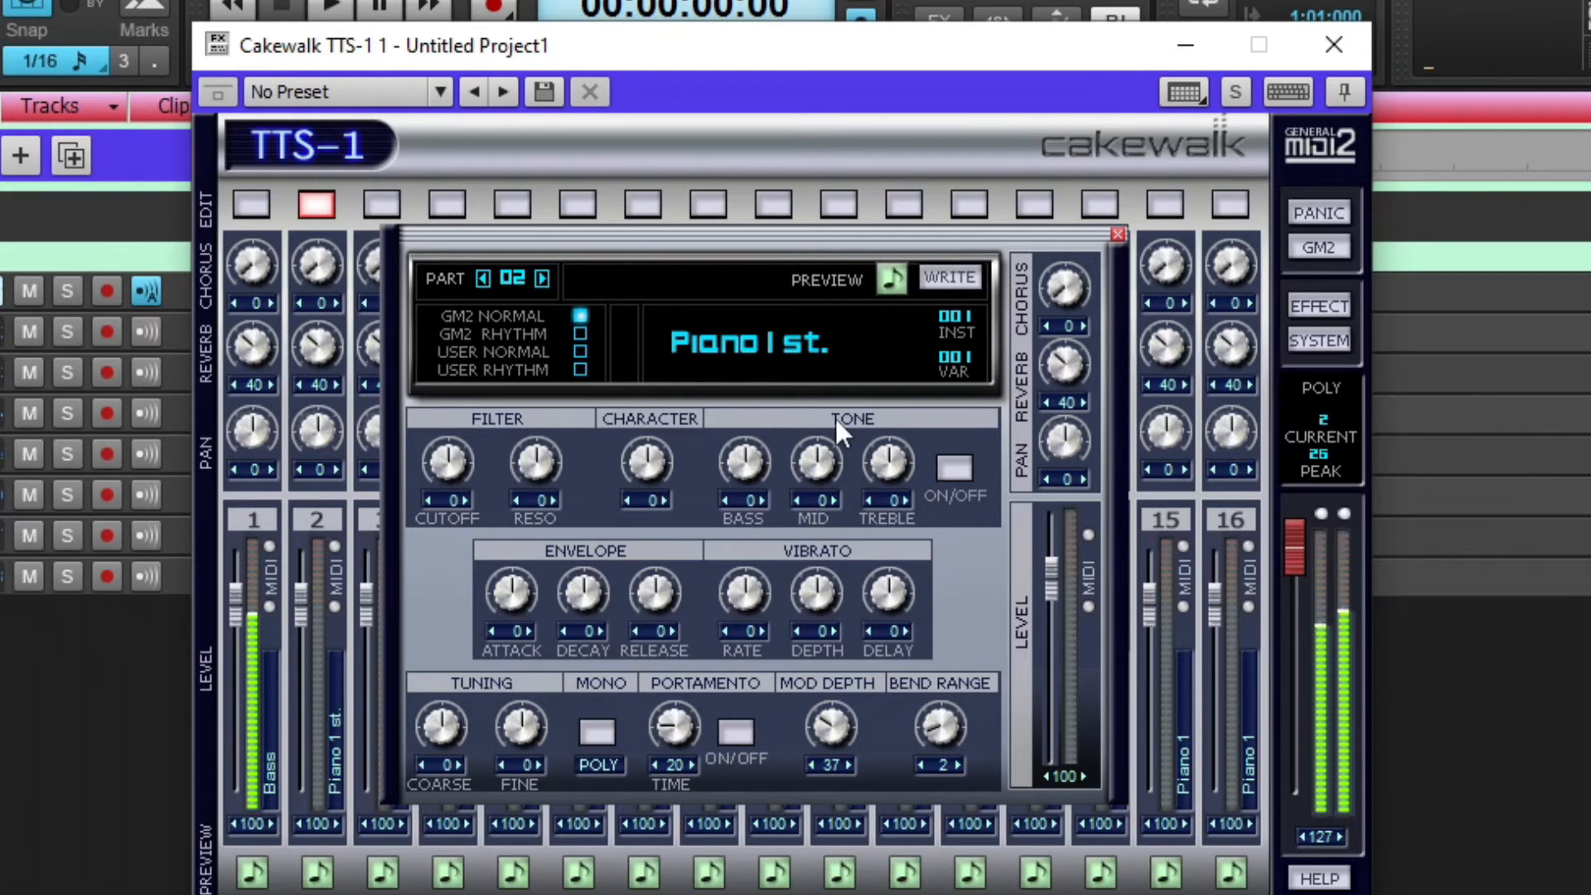
double_click(807, 335)
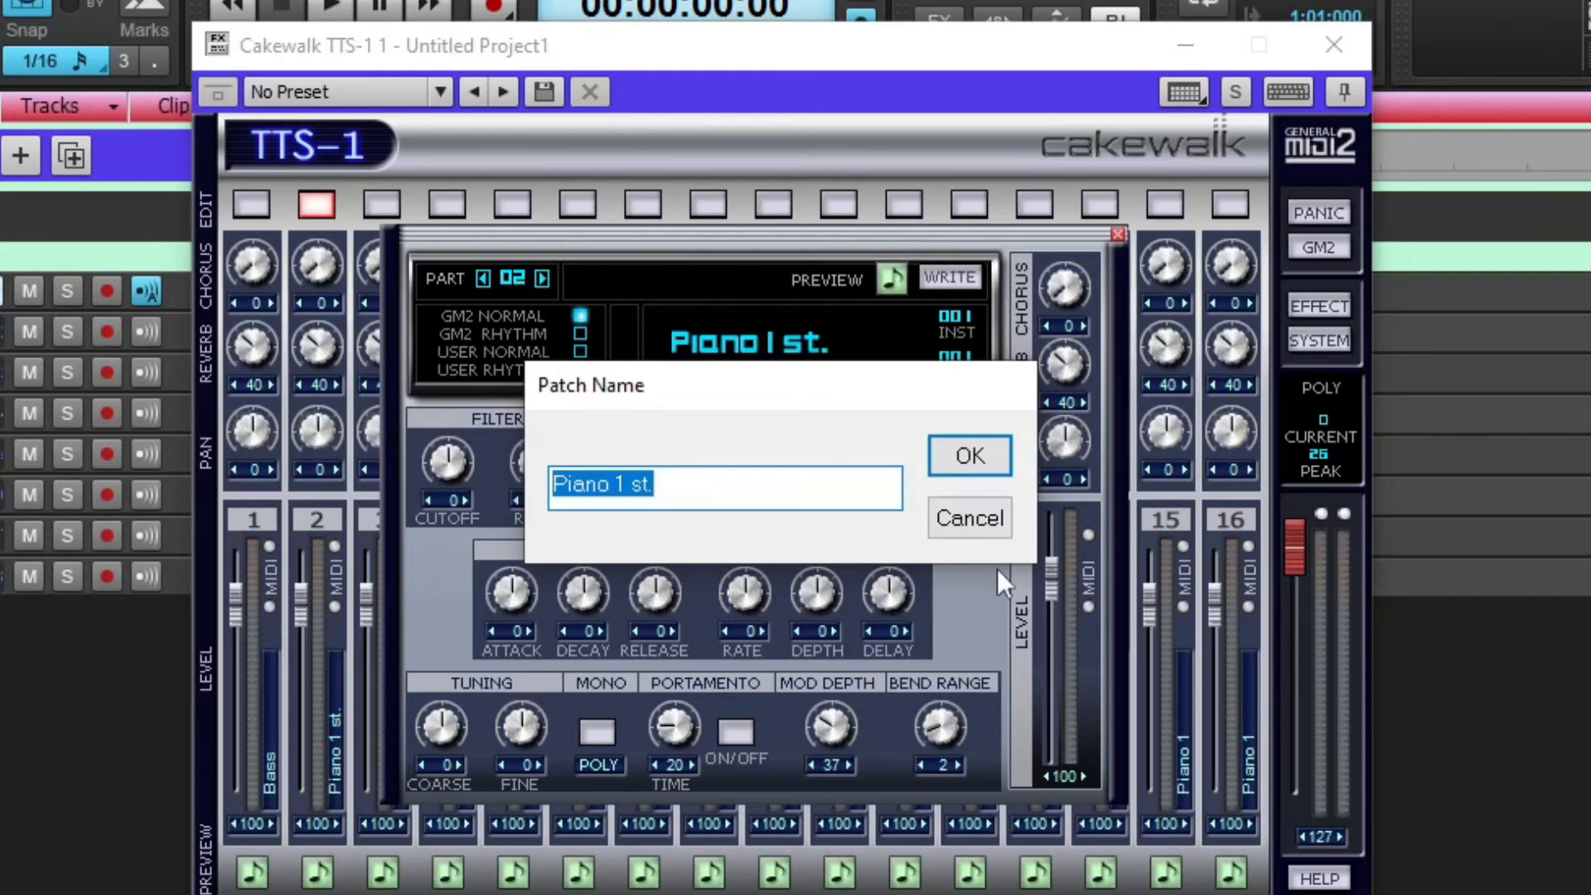
key(Escape)
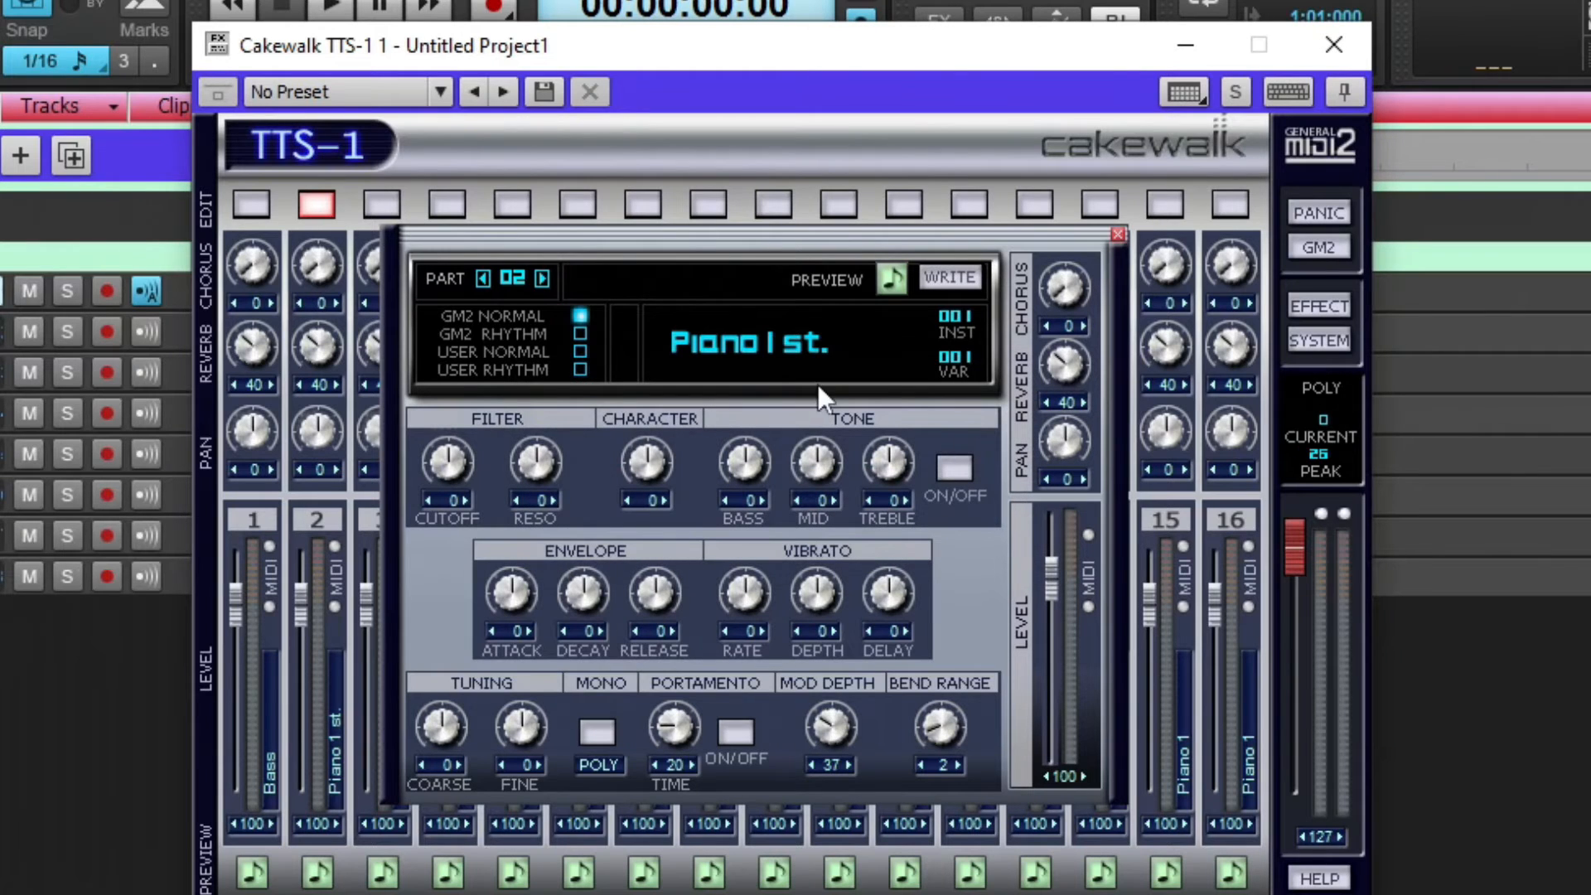
double_click(794, 354)
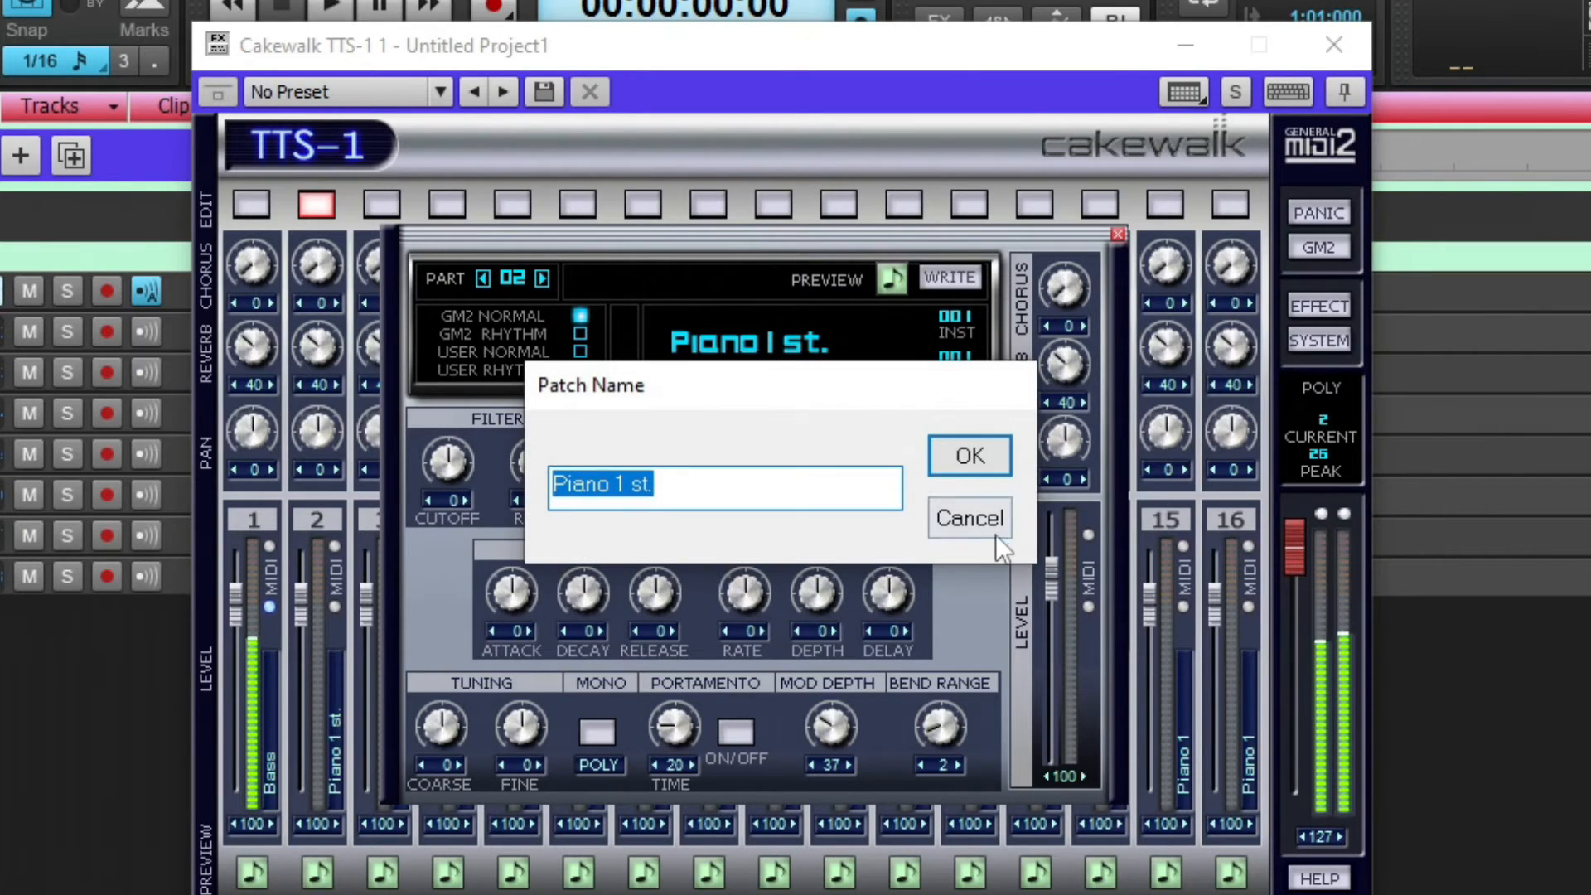
click(994, 531)
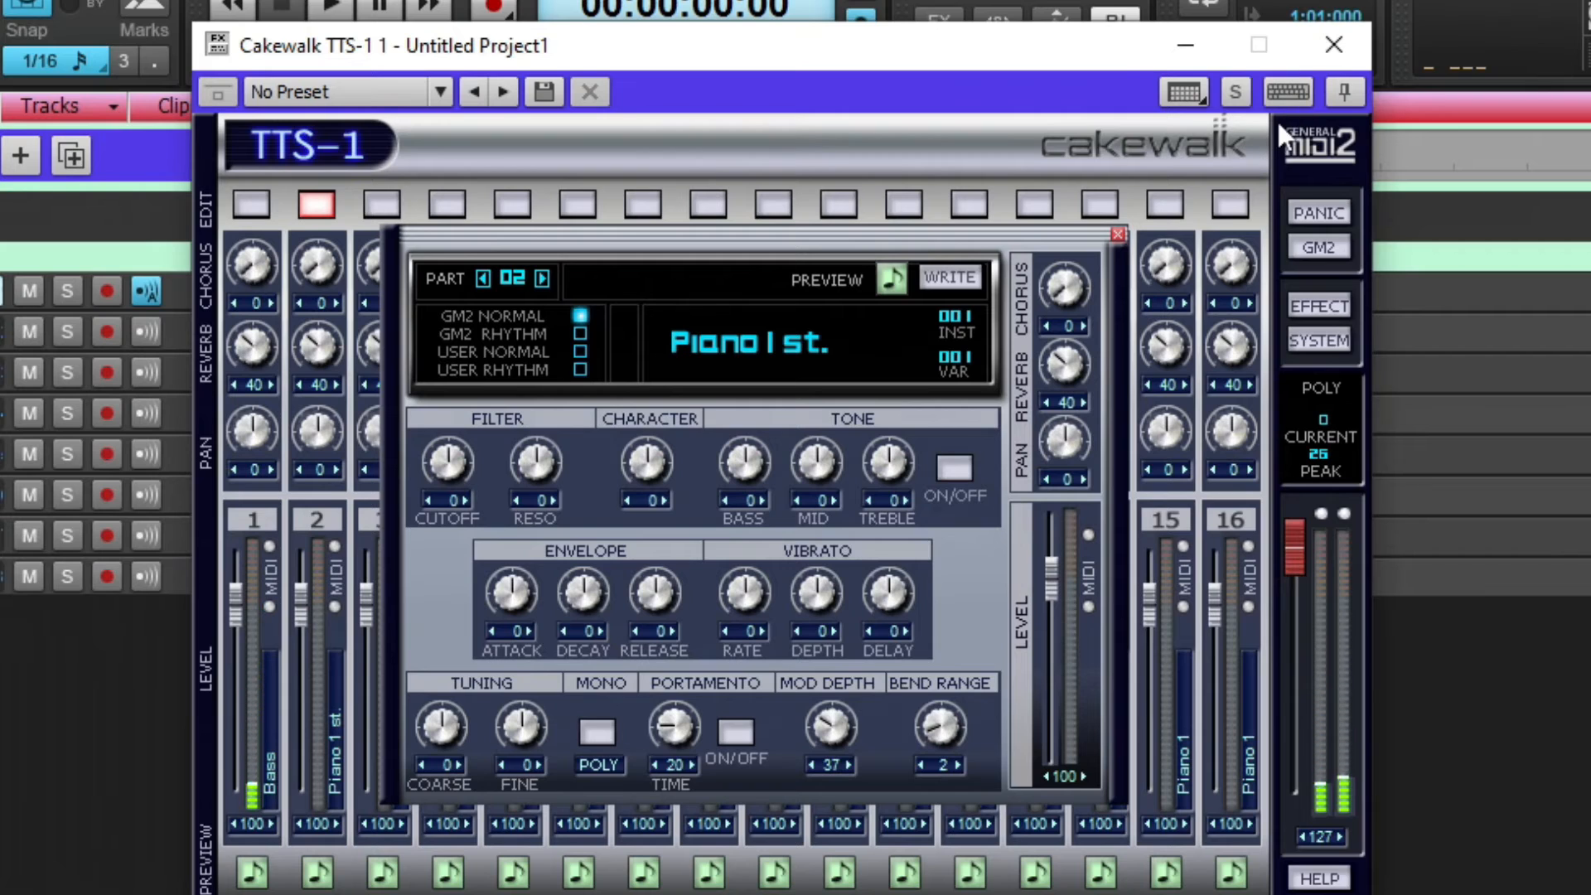
Close the part 2 editor to preview the part, then reopen the editor briefly and close track 1's TTS-1 window
click(1116, 234)
click(317, 871)
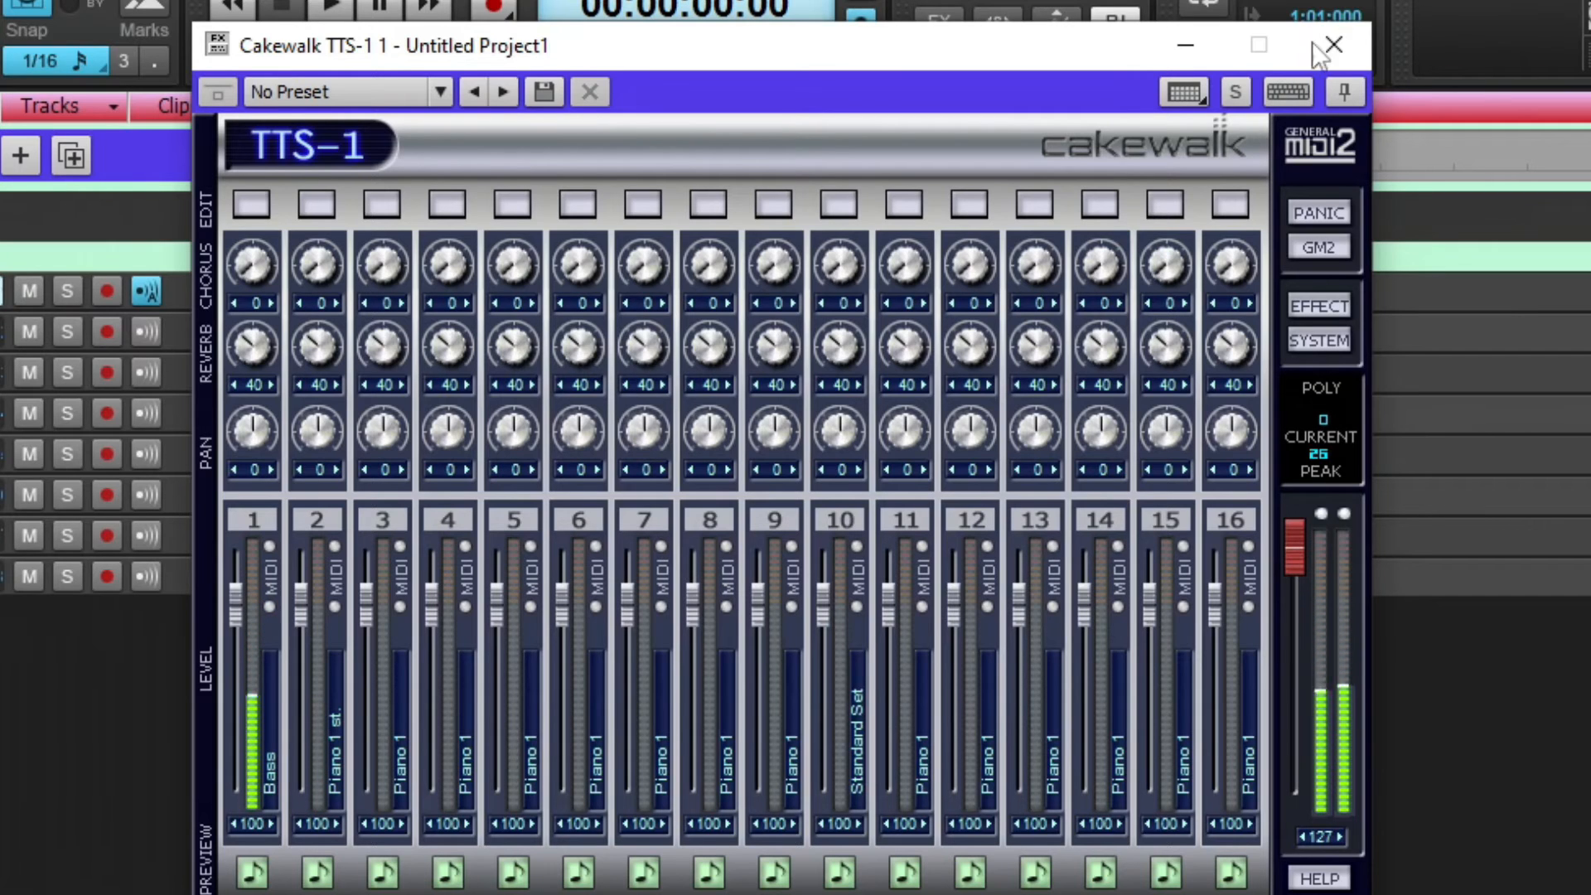
click(317, 204)
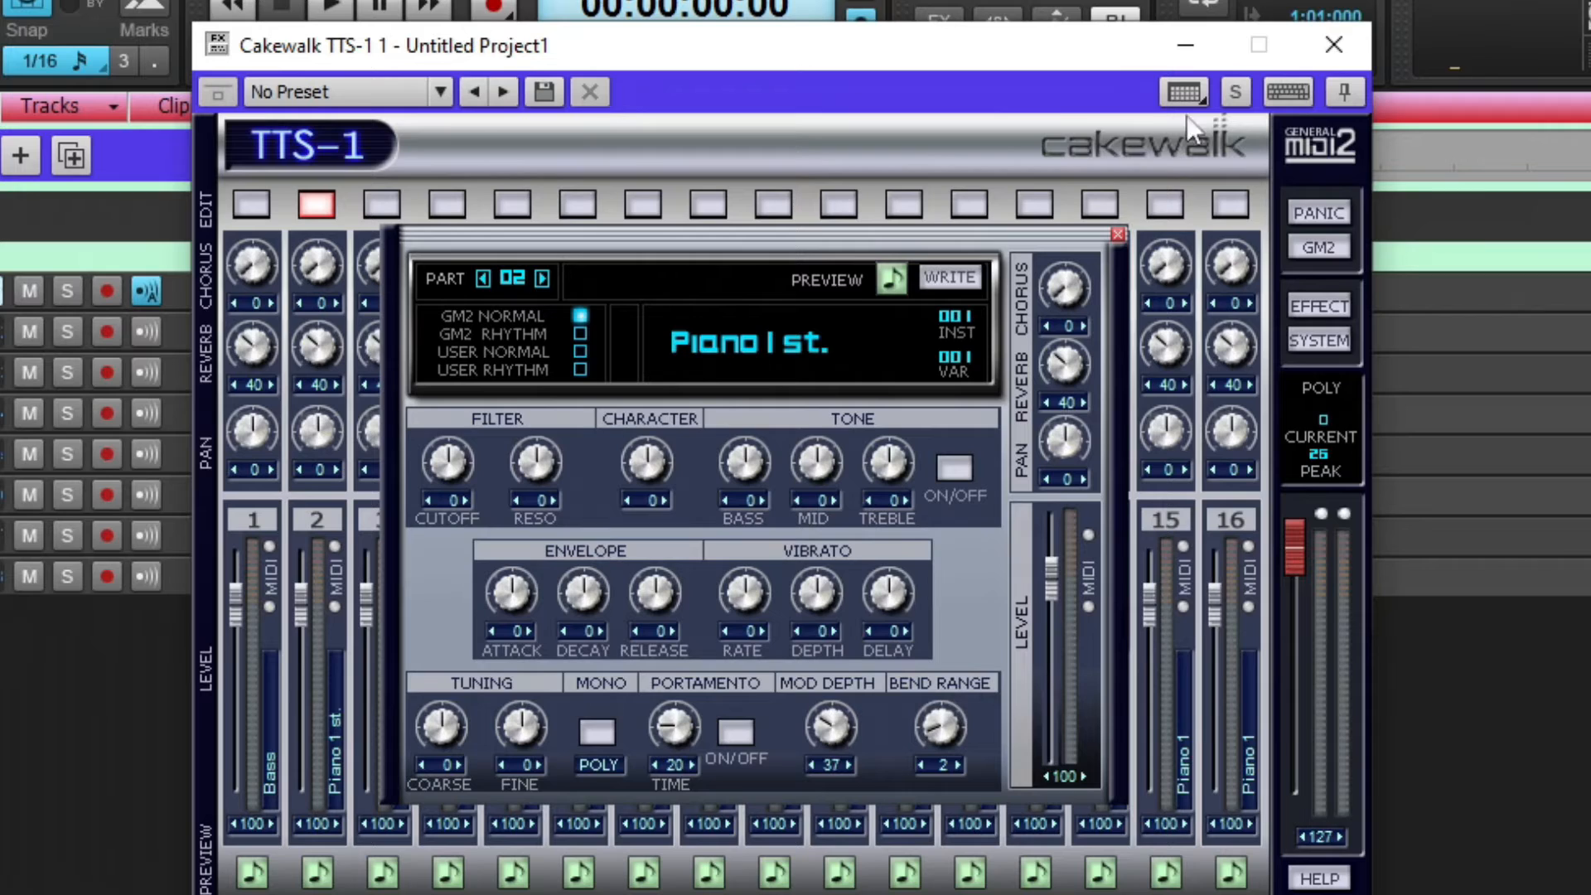
click(1324, 46)
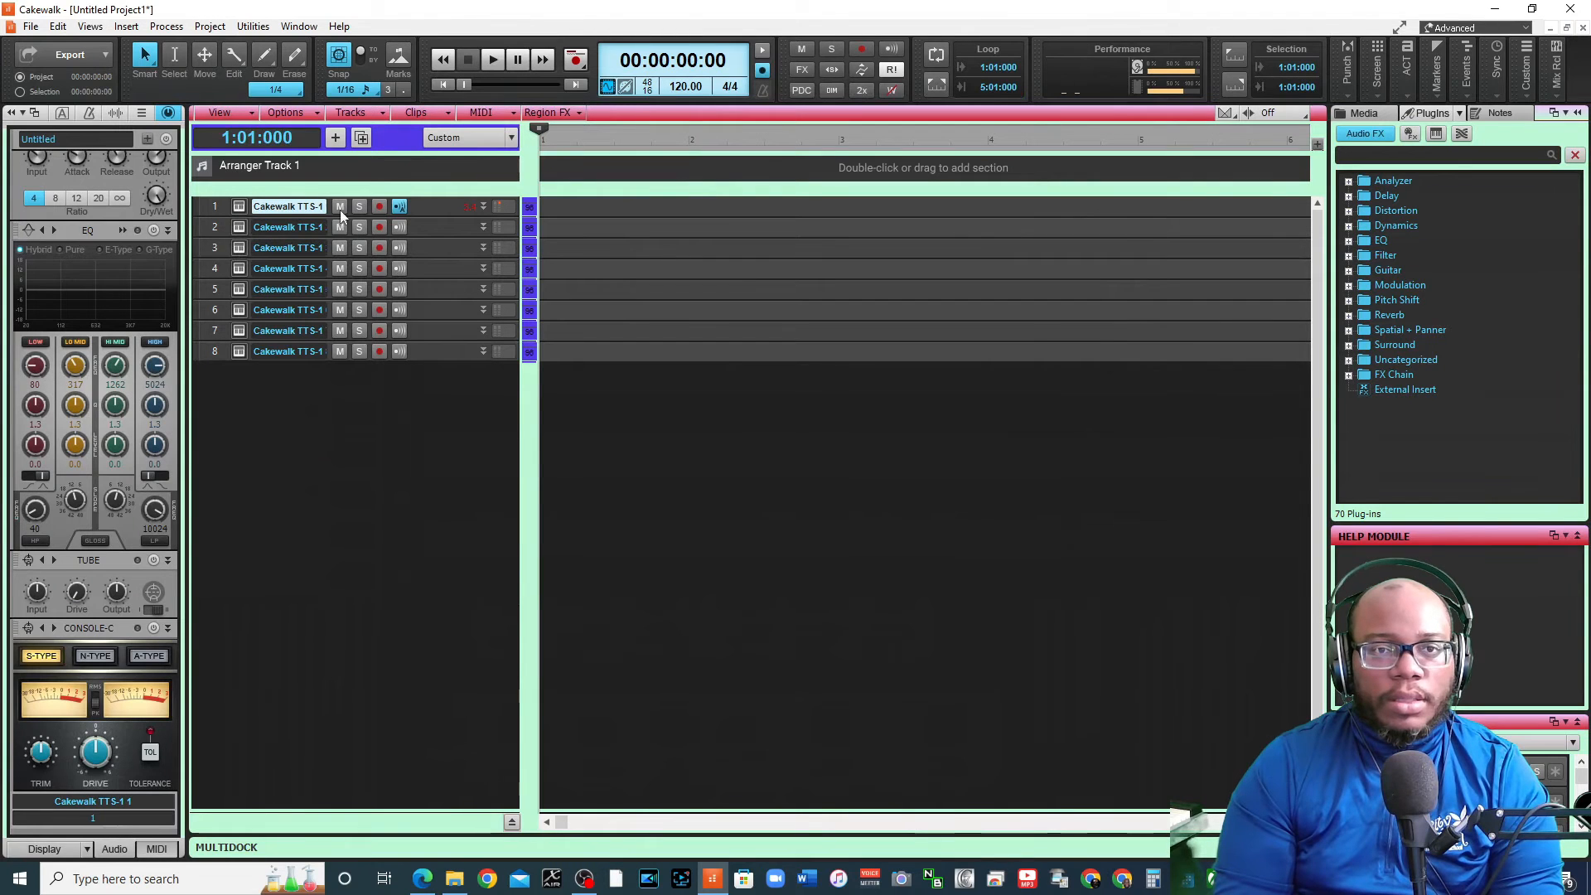
Switch to track 2, inspect the part 2 editor in its own TTS-1 instance, and close the instrument
click(414, 232)
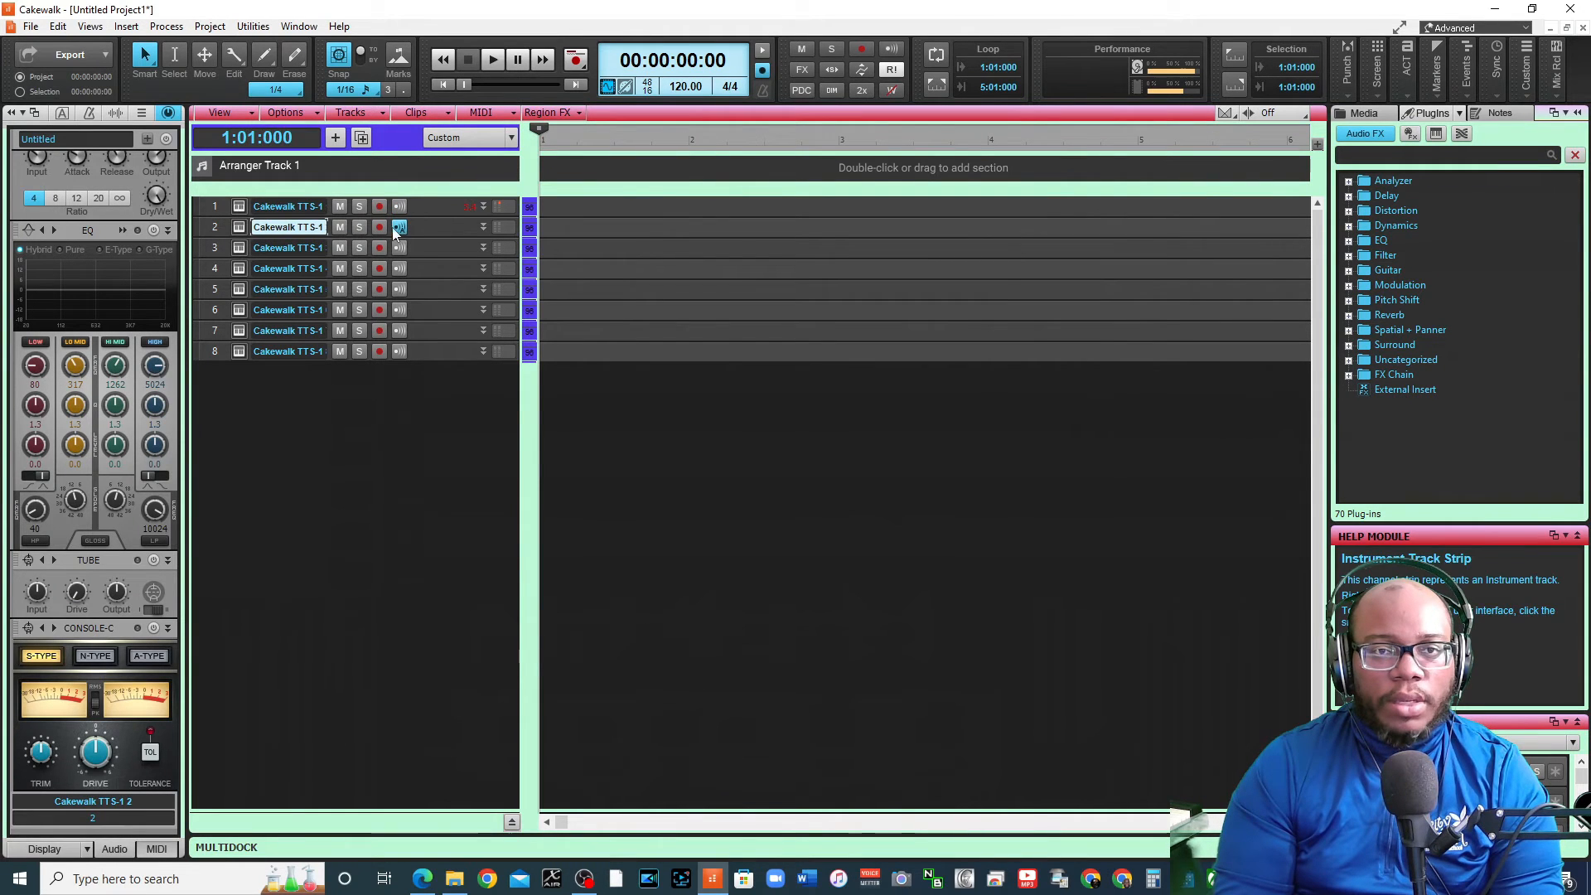
click(239, 227)
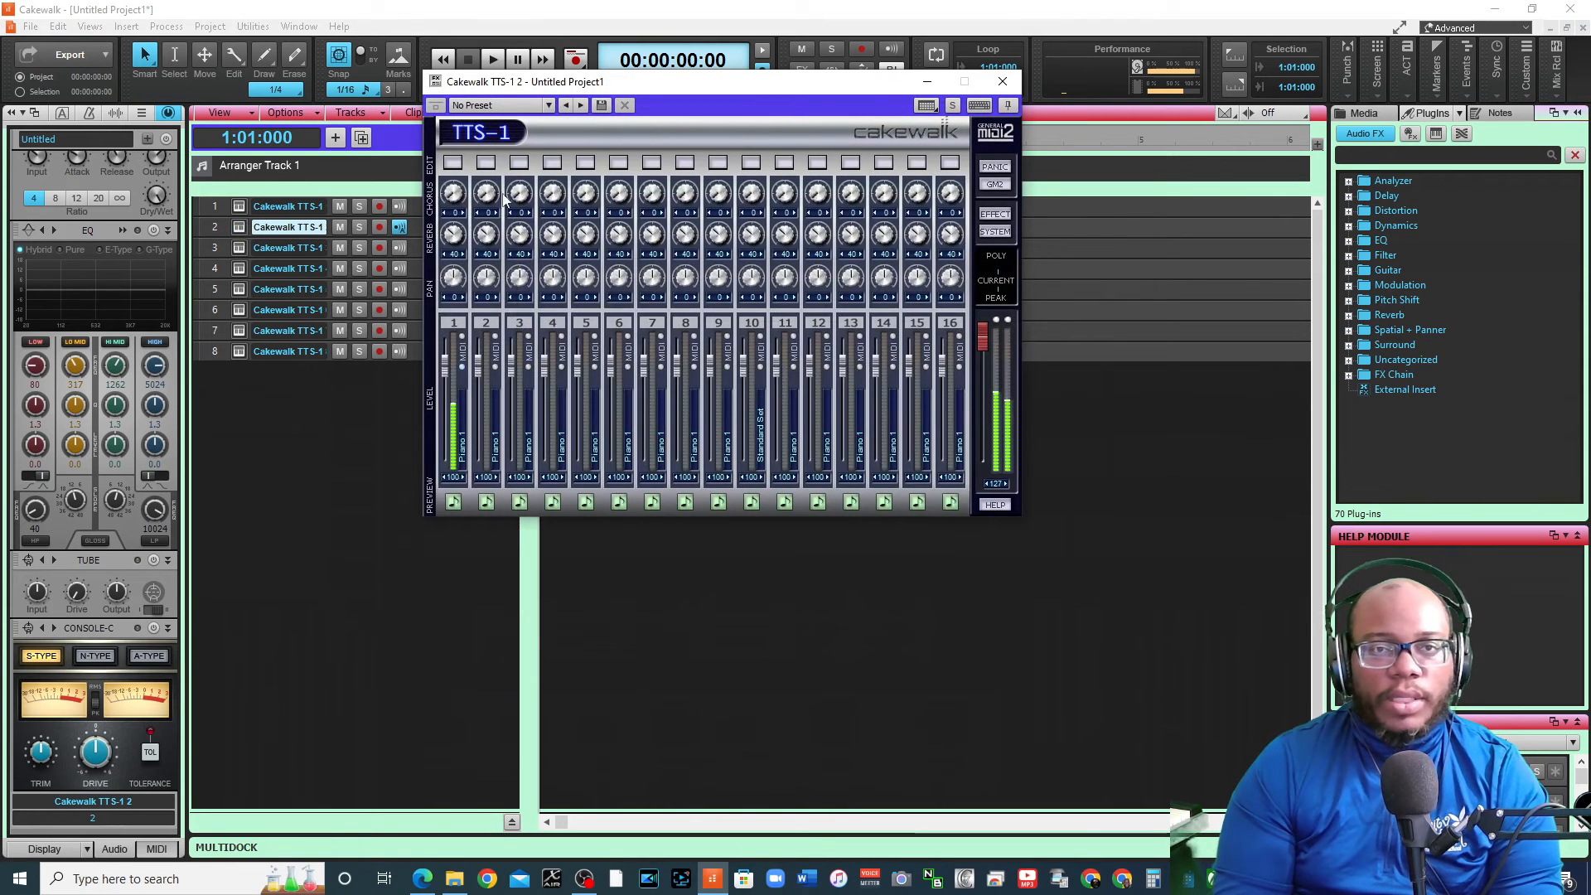
click(486, 164)
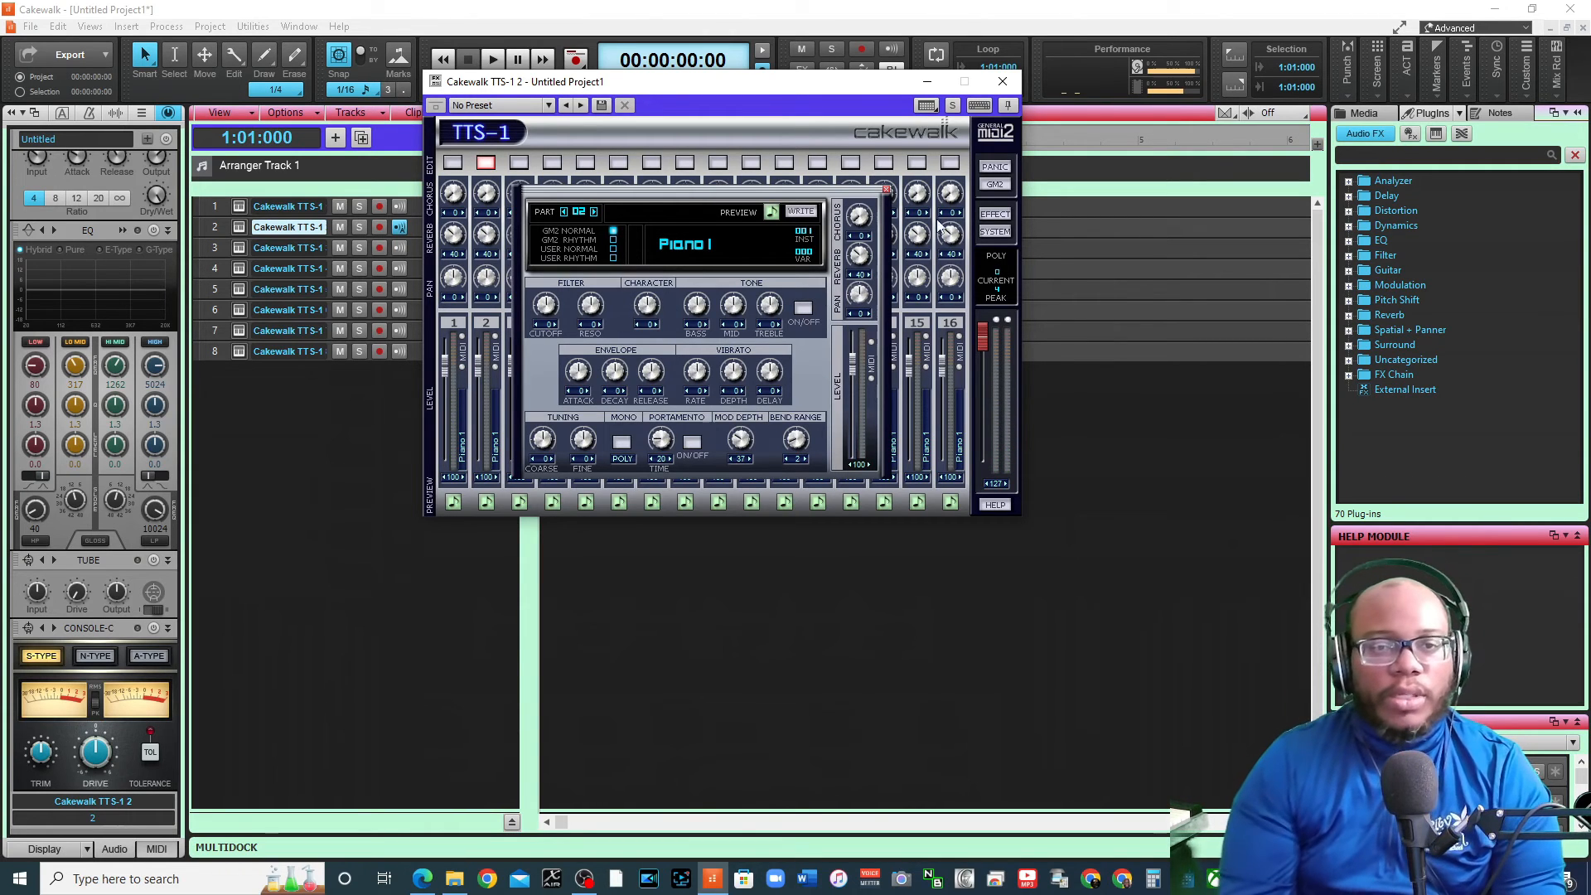
click(886, 192)
click(1001, 81)
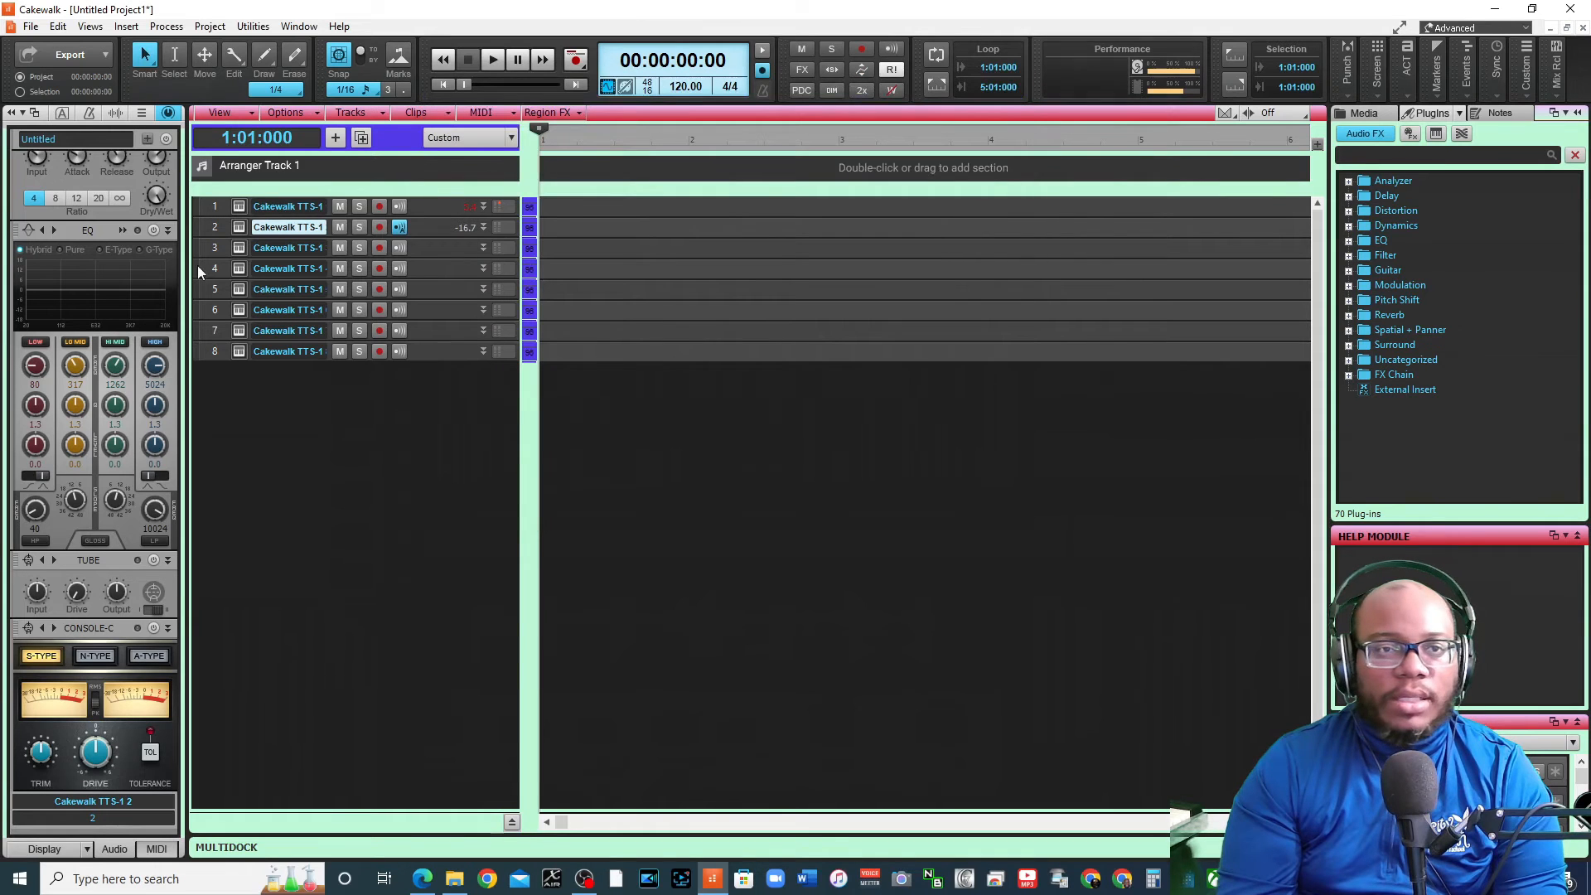
Expand the track 1 strip and review the part assignments in its TTS-1 instance
click(483, 207)
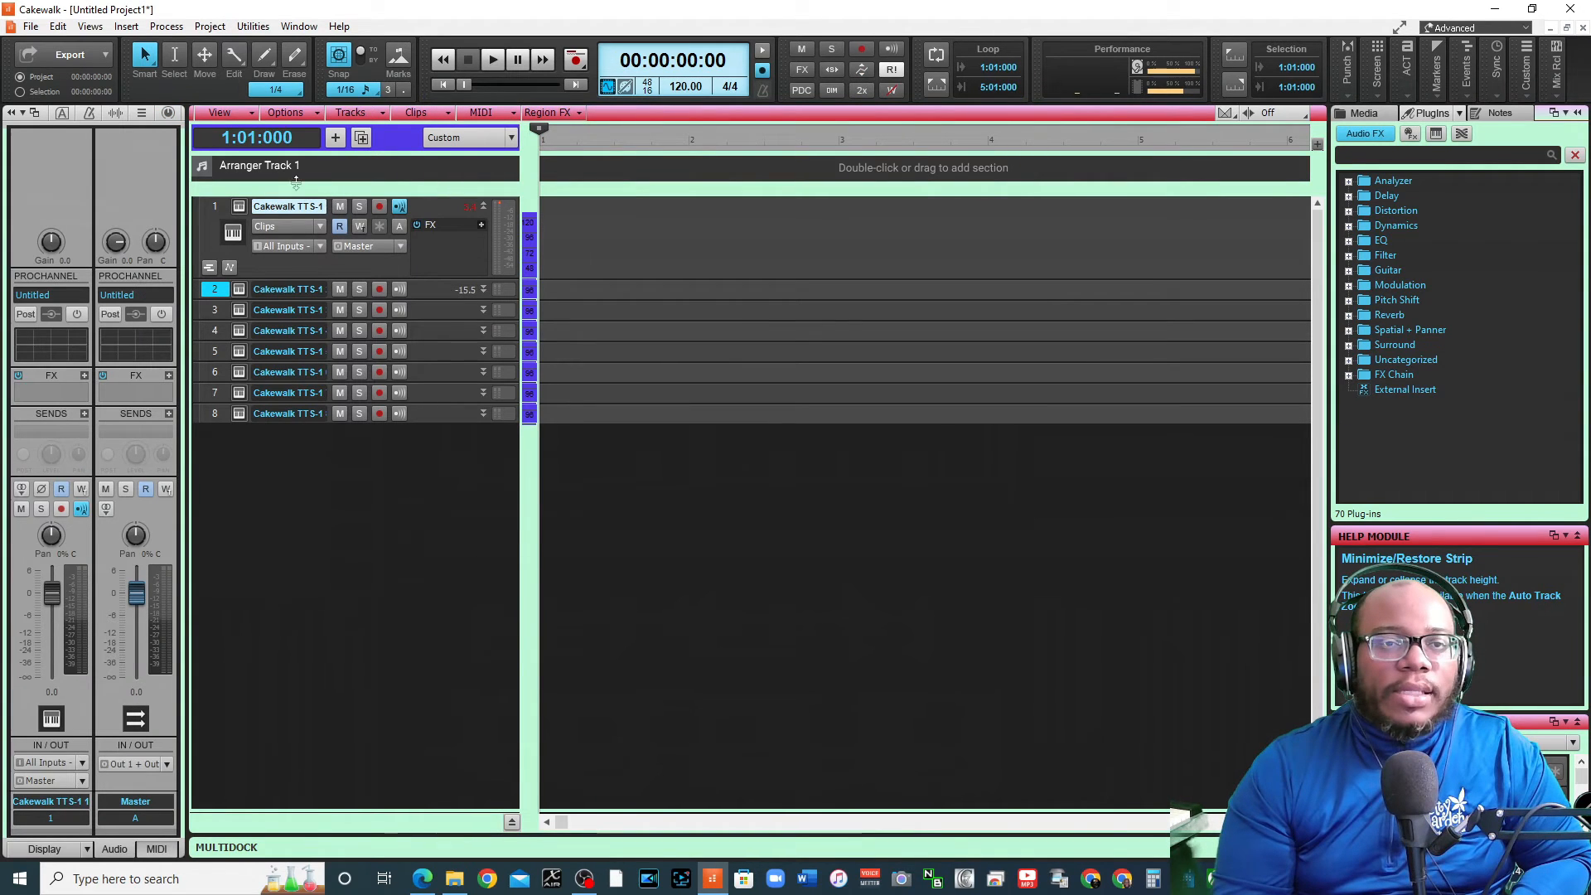
click(239, 210)
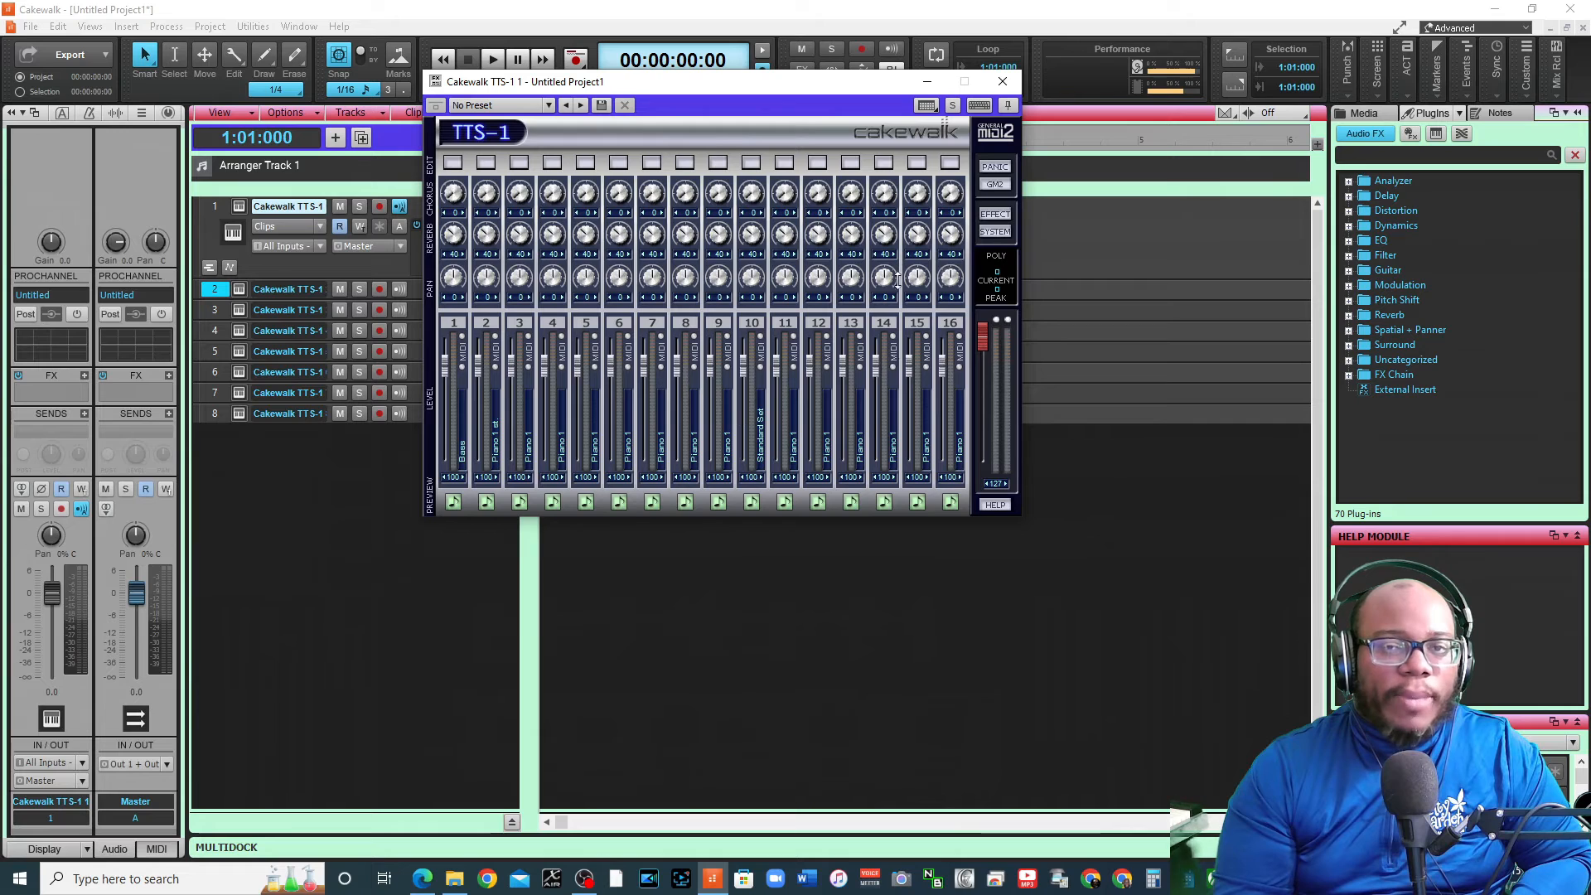
click(1003, 81)
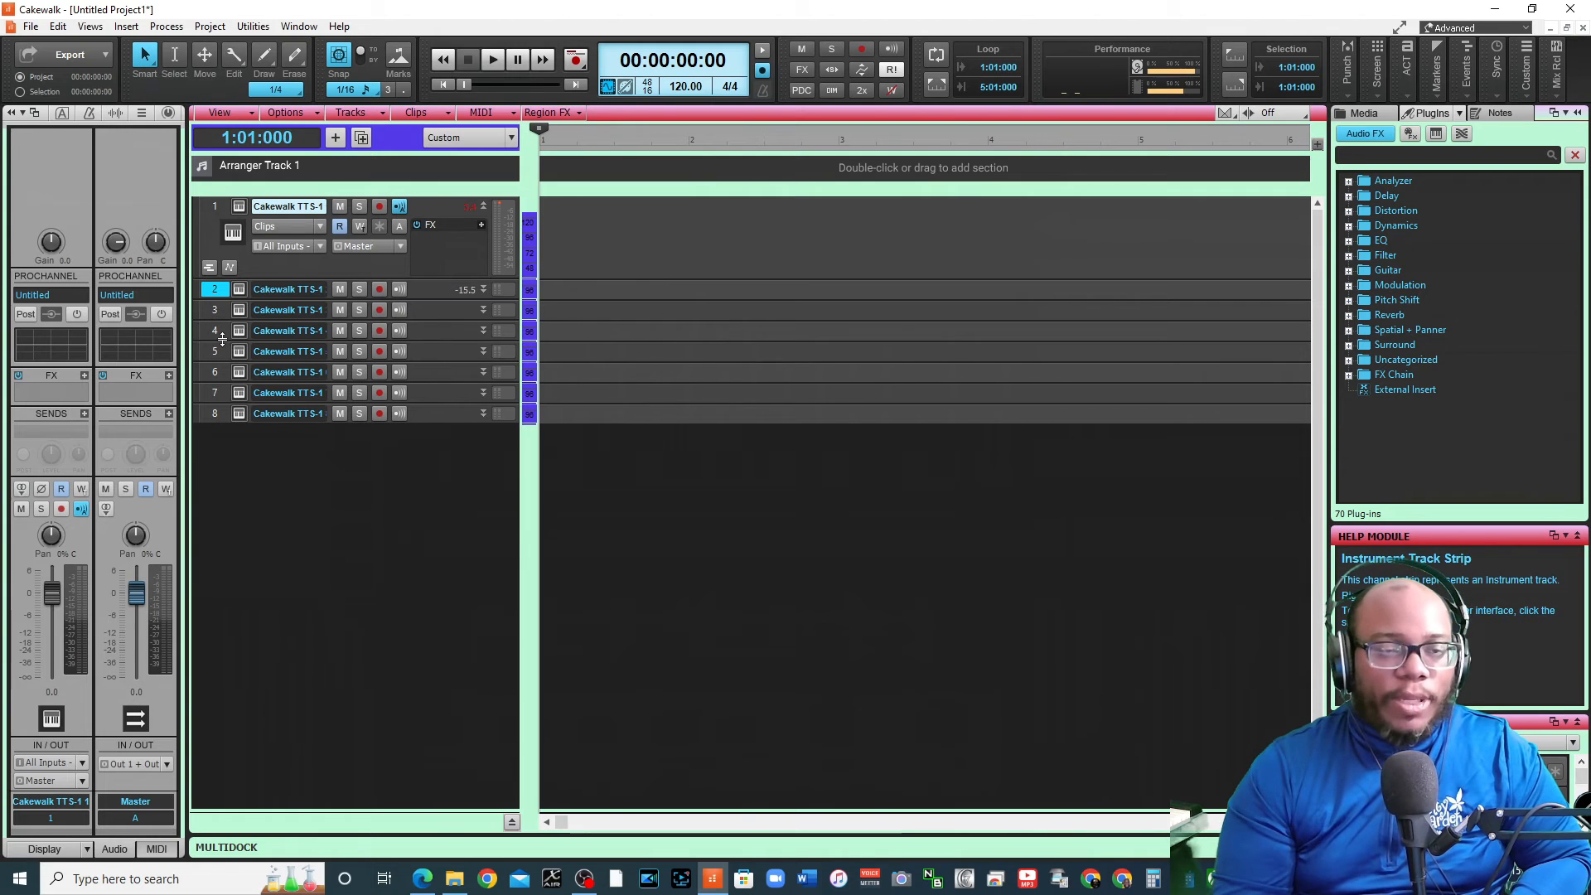
Split instrument track 2 into separate MIDI and audio tracks and expand the MIDI track's strip
right_click(240, 293)
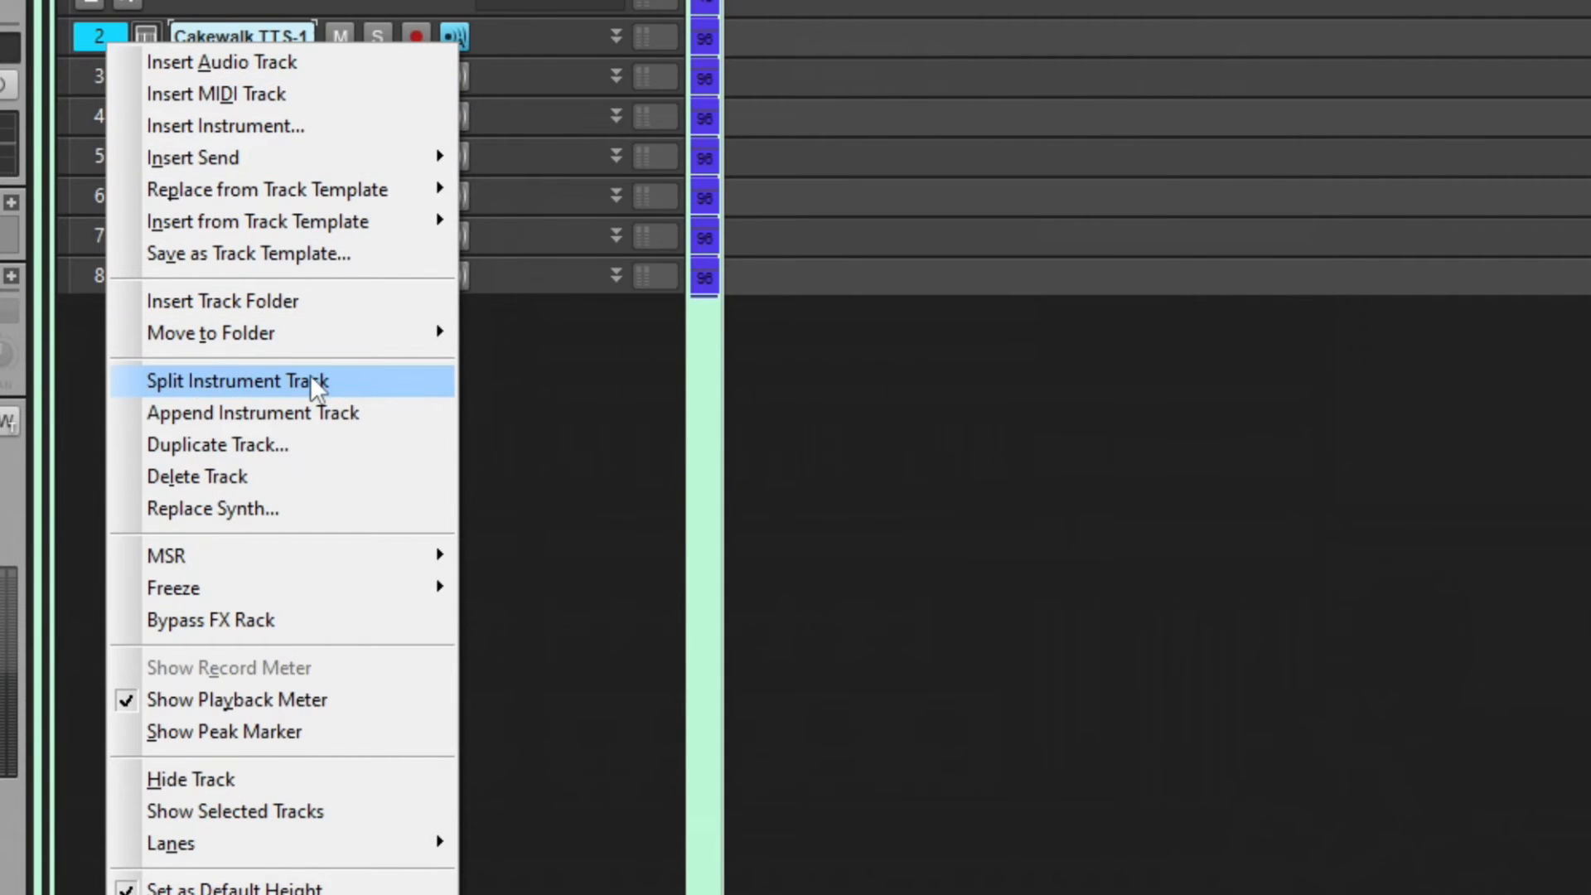
right_click(96, 36)
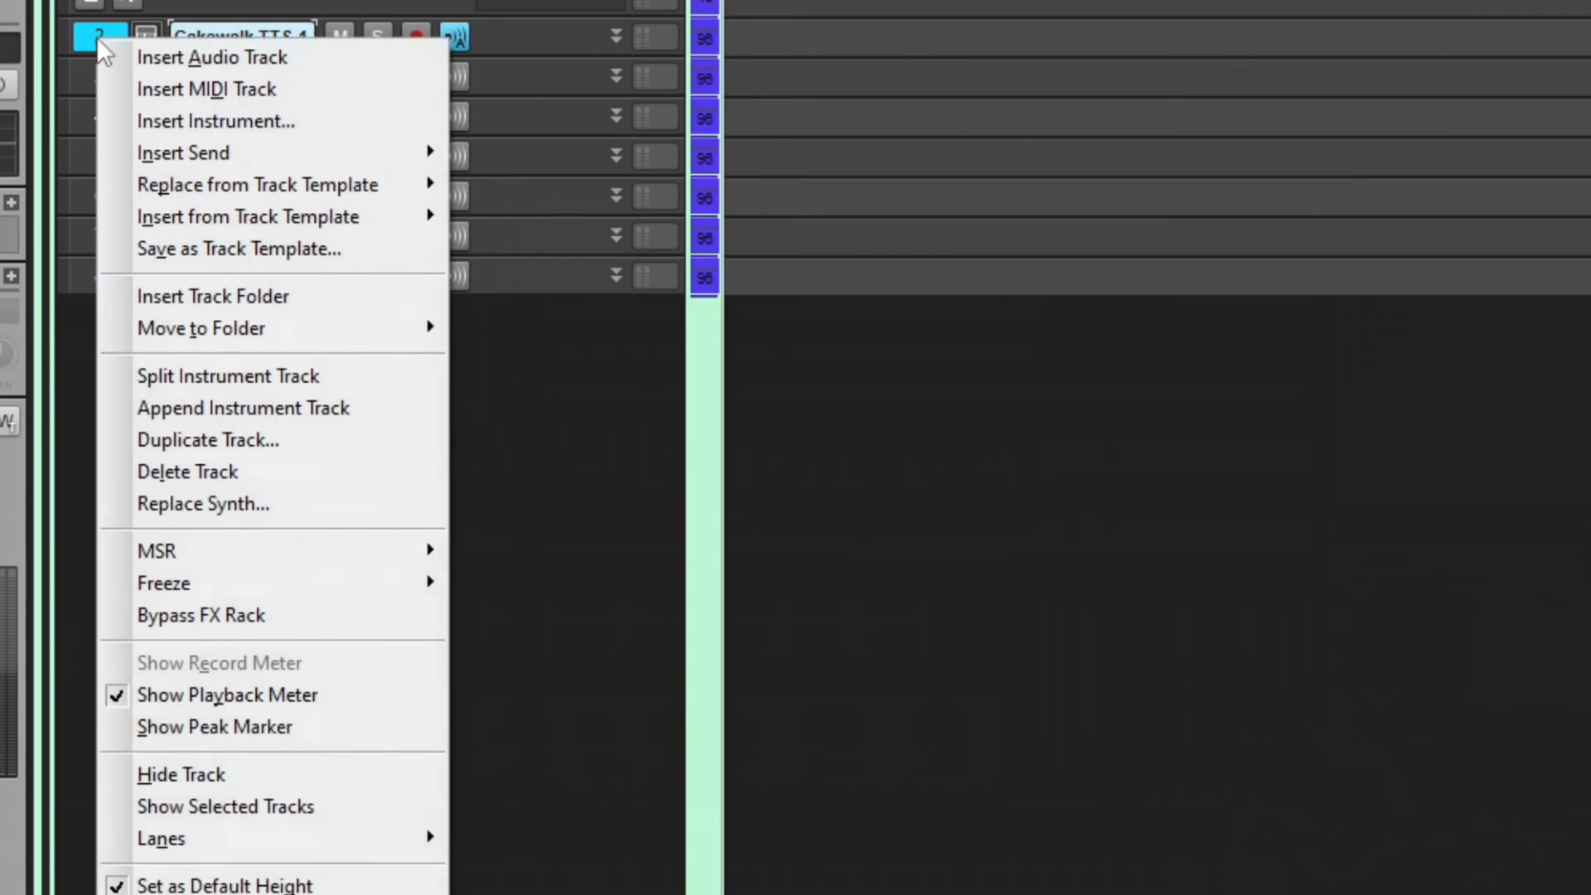
click(365, 373)
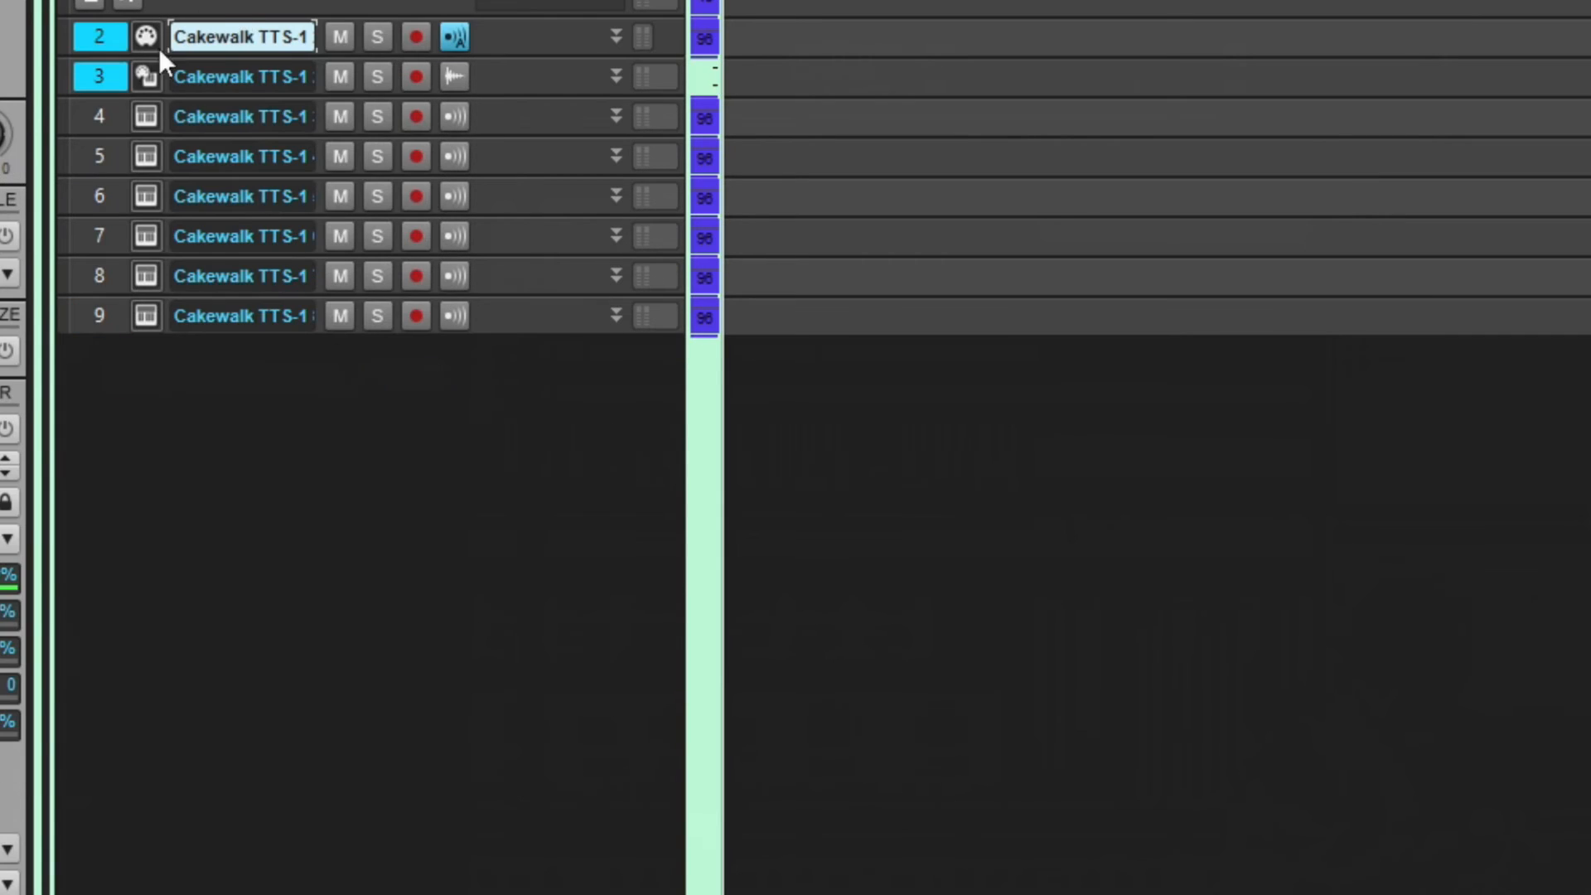
click(617, 37)
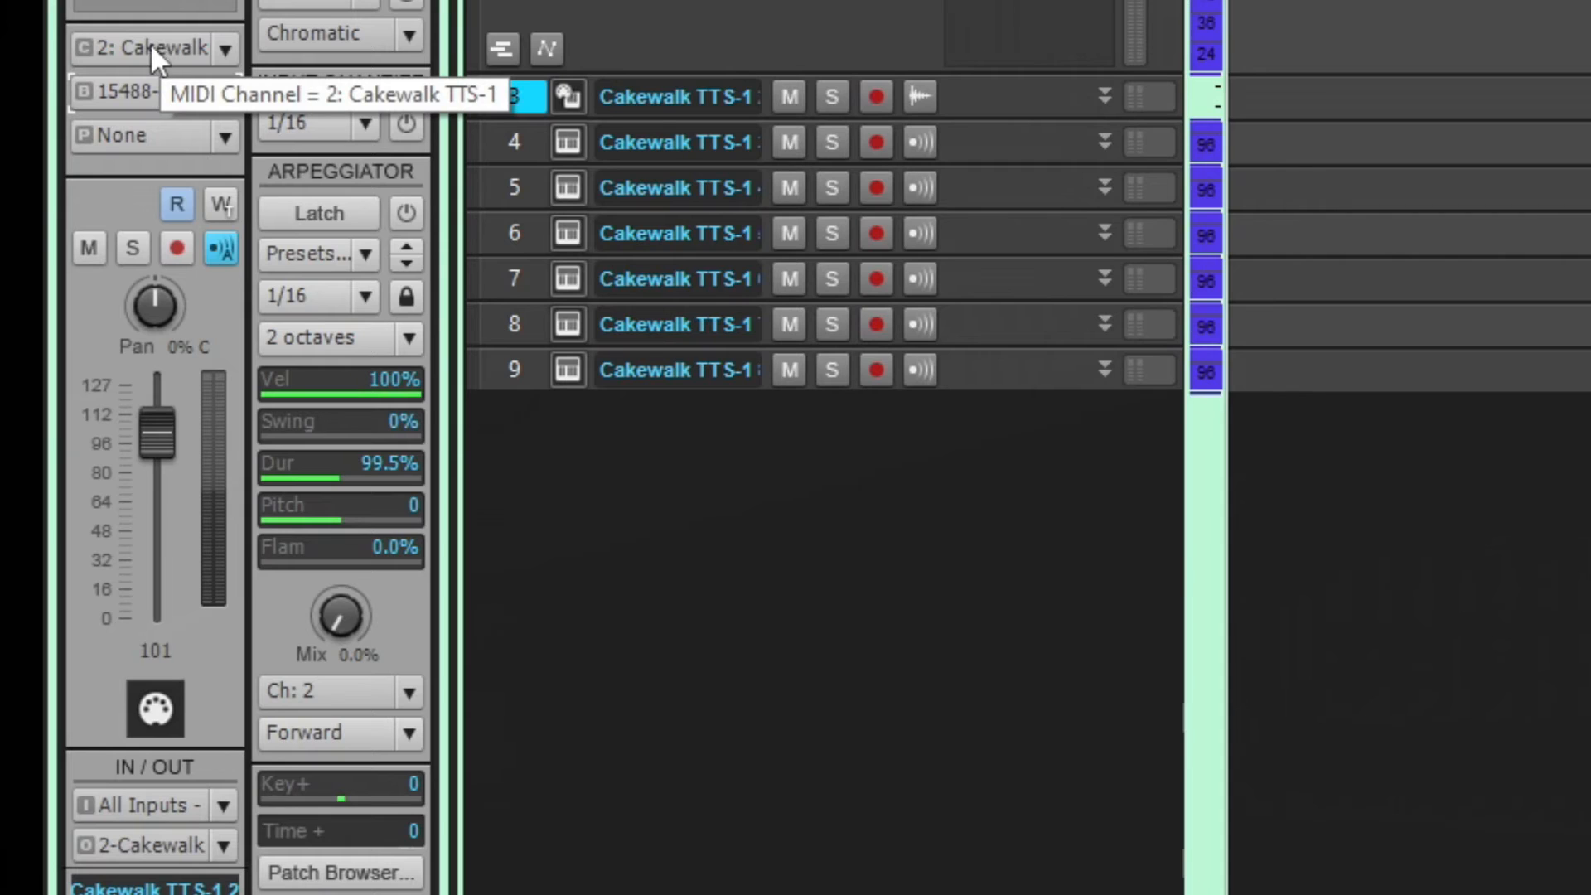
Review the split MIDI track's channel and bank choices, picking channel 2: Cakewalk TTS-1
click(151, 46)
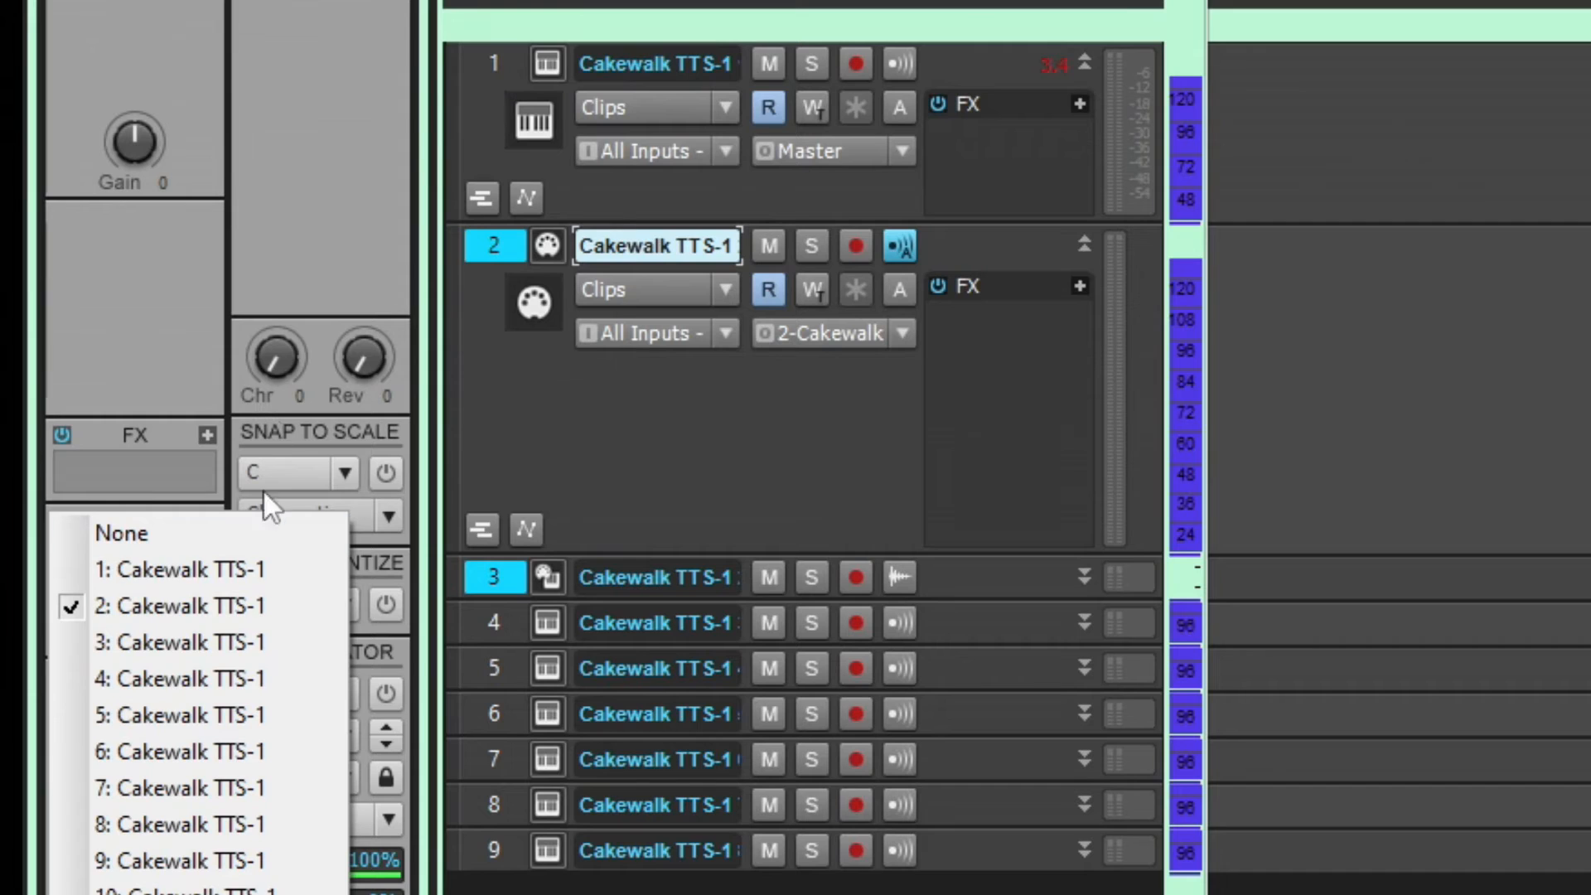
click(248, 605)
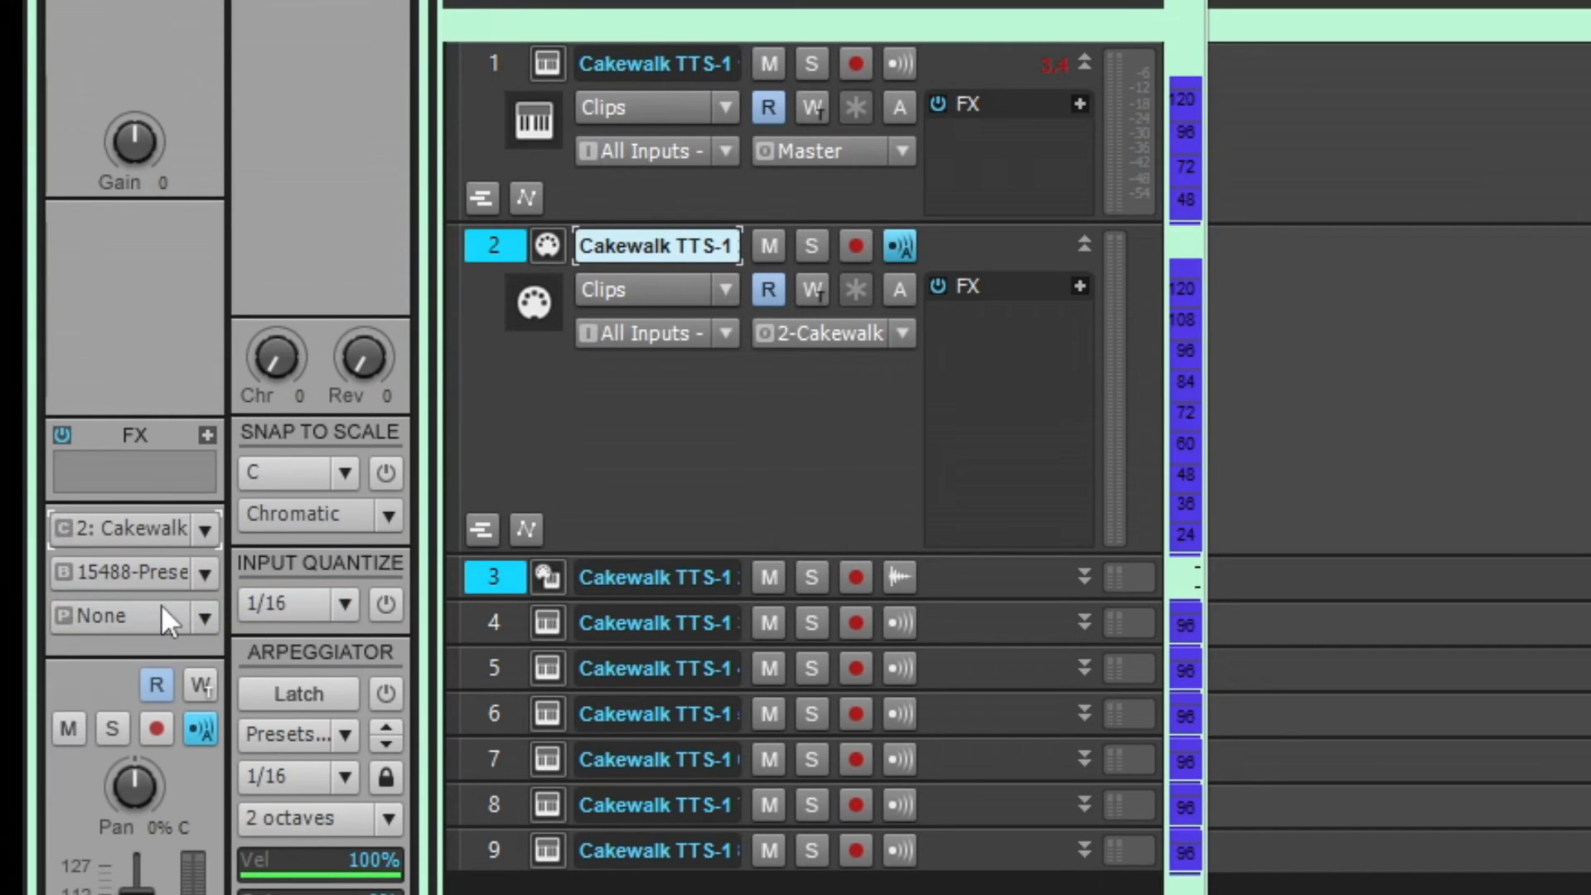
click(195, 573)
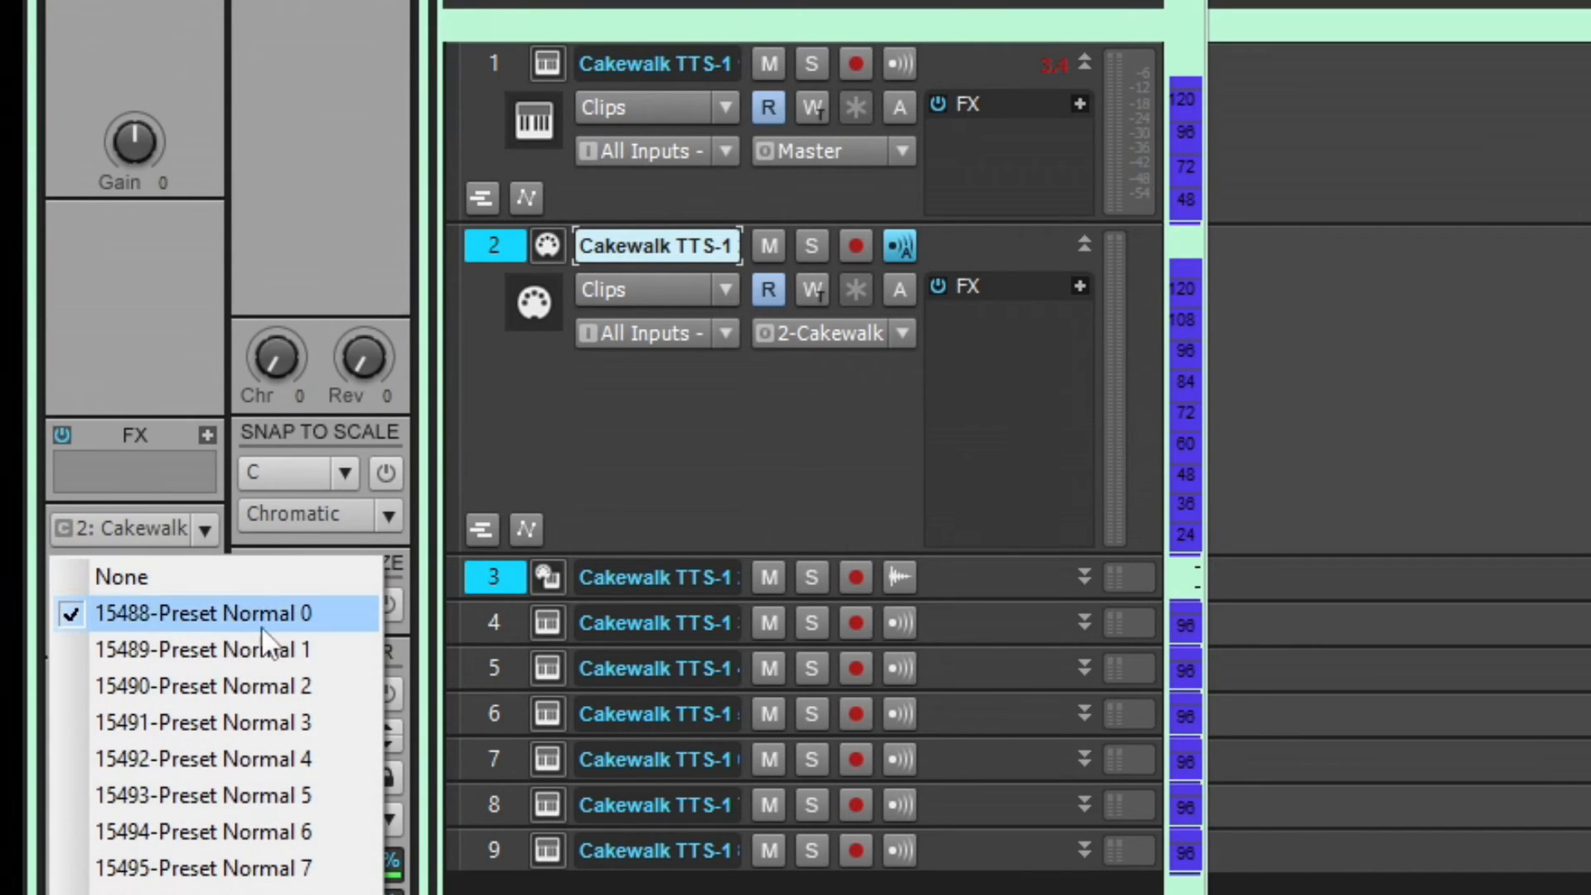
click(187, 357)
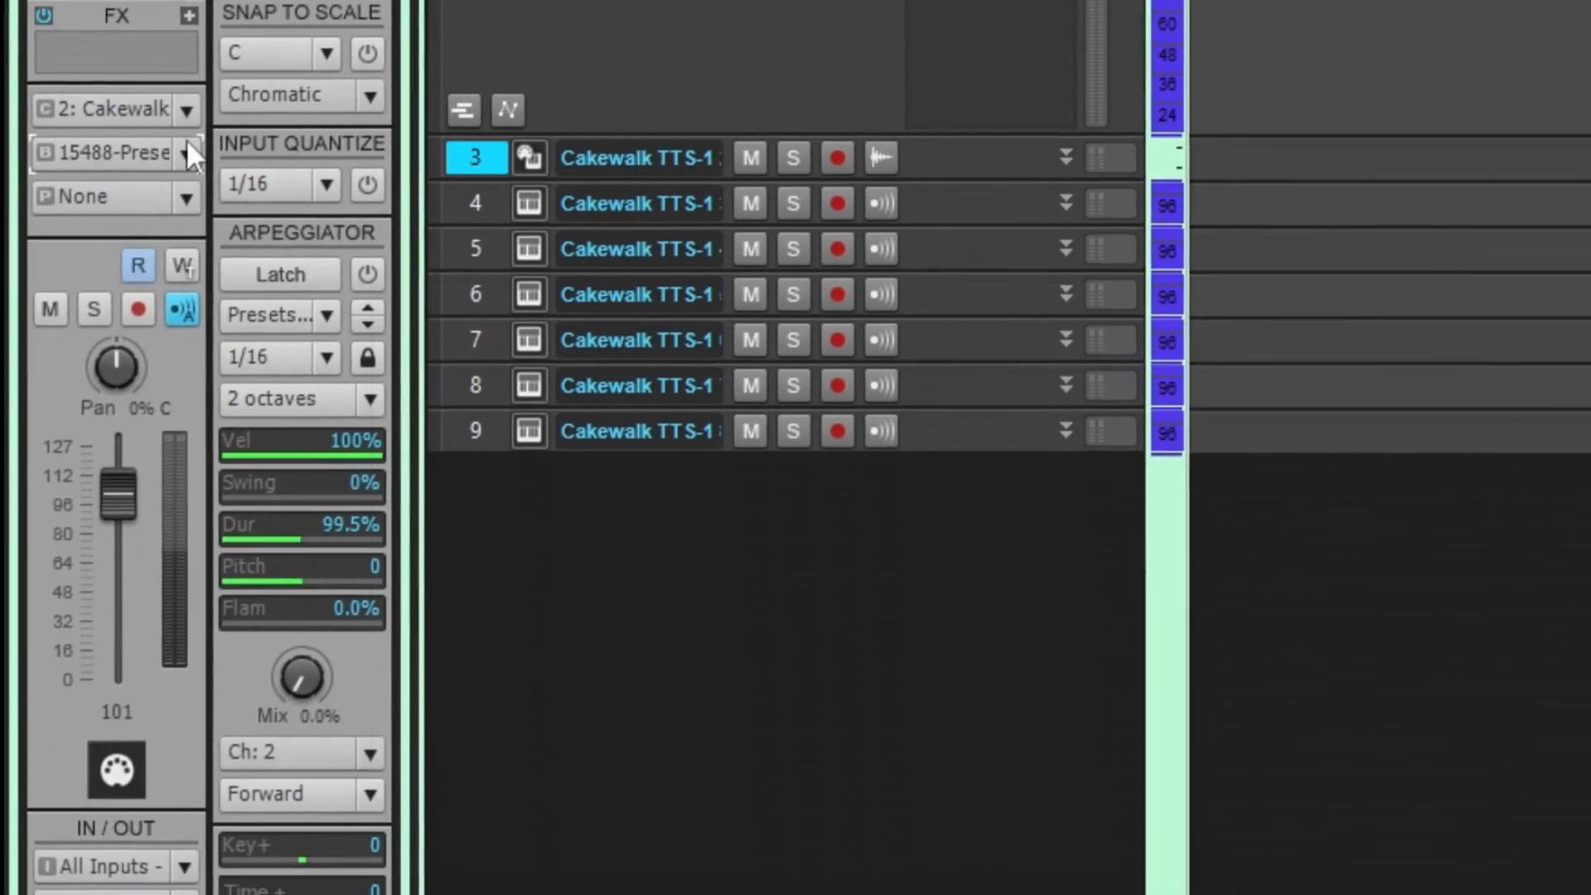
Assign the 128-User Normal 1 bank and a Piano 1 patch to the split MIDI track 2
click(201, 493)
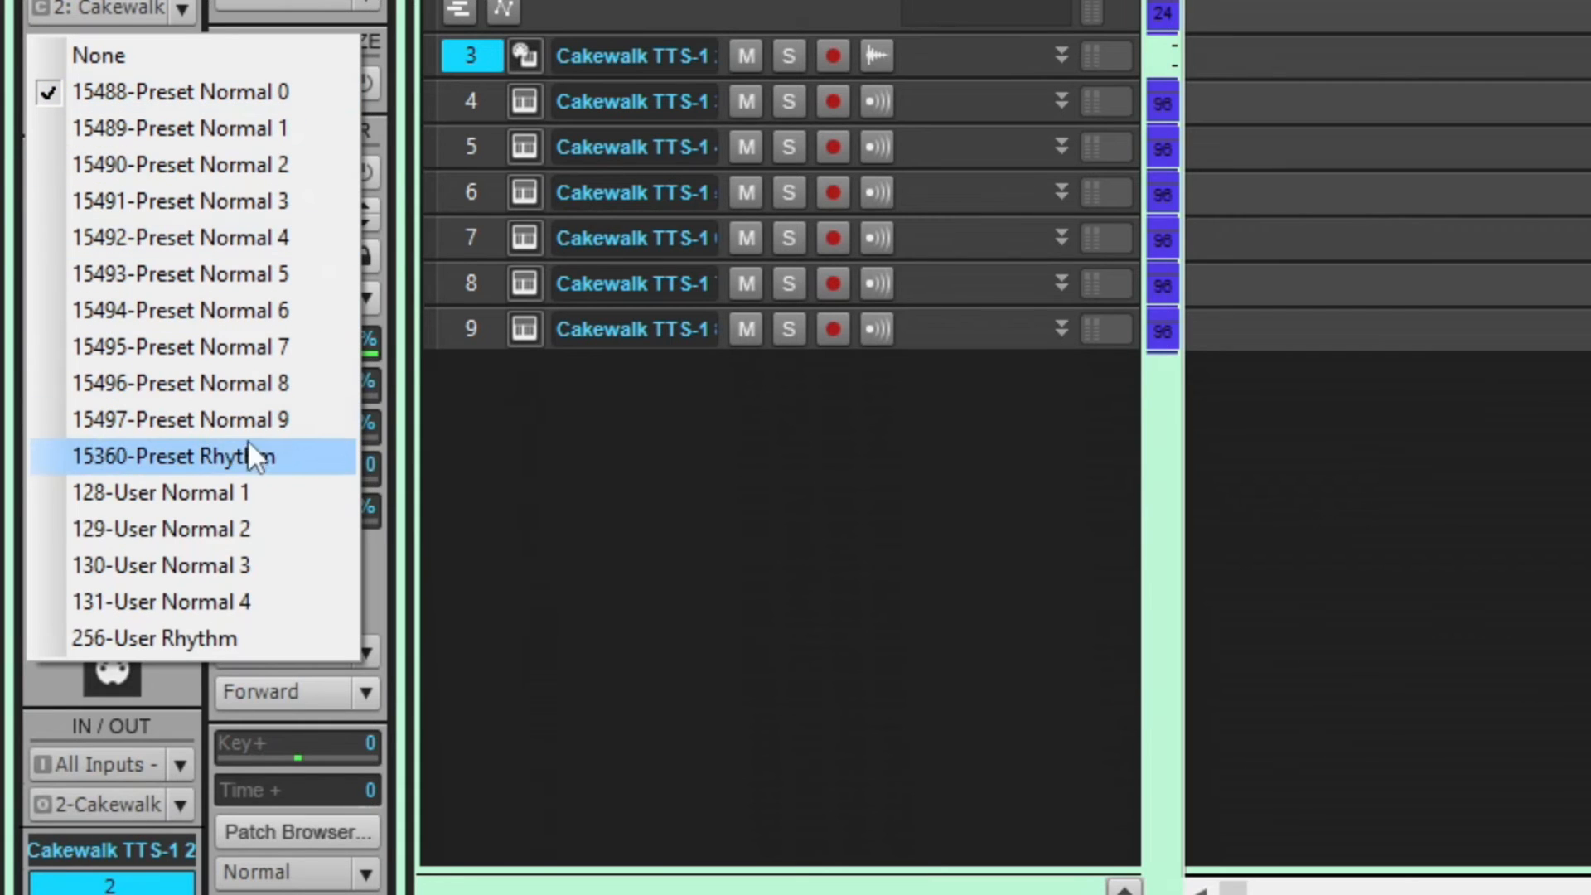
click(250, 492)
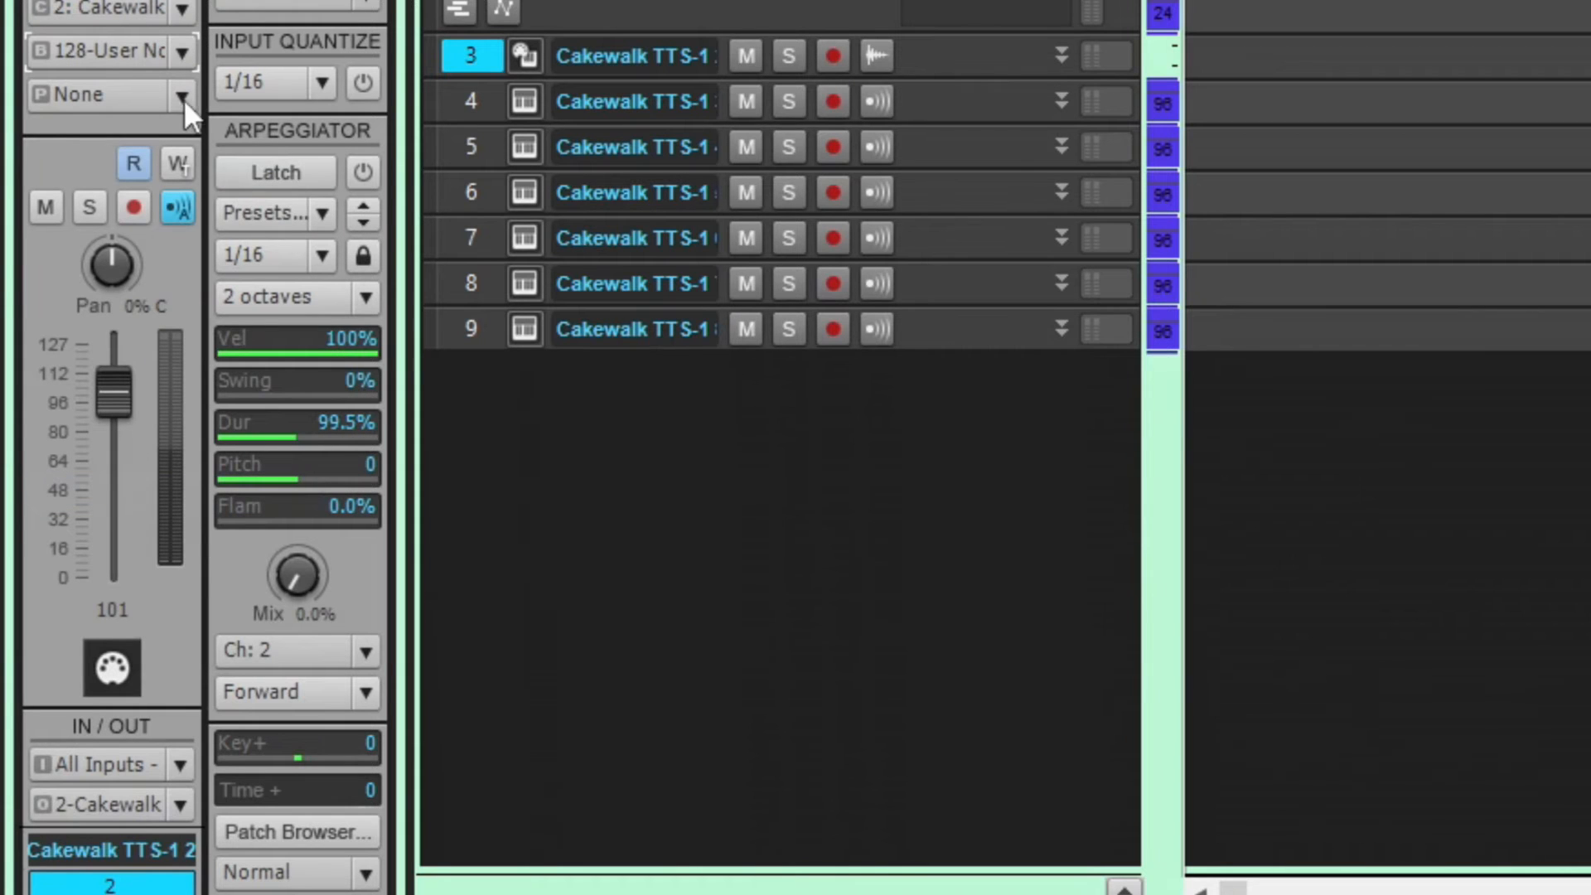
click(179, 95)
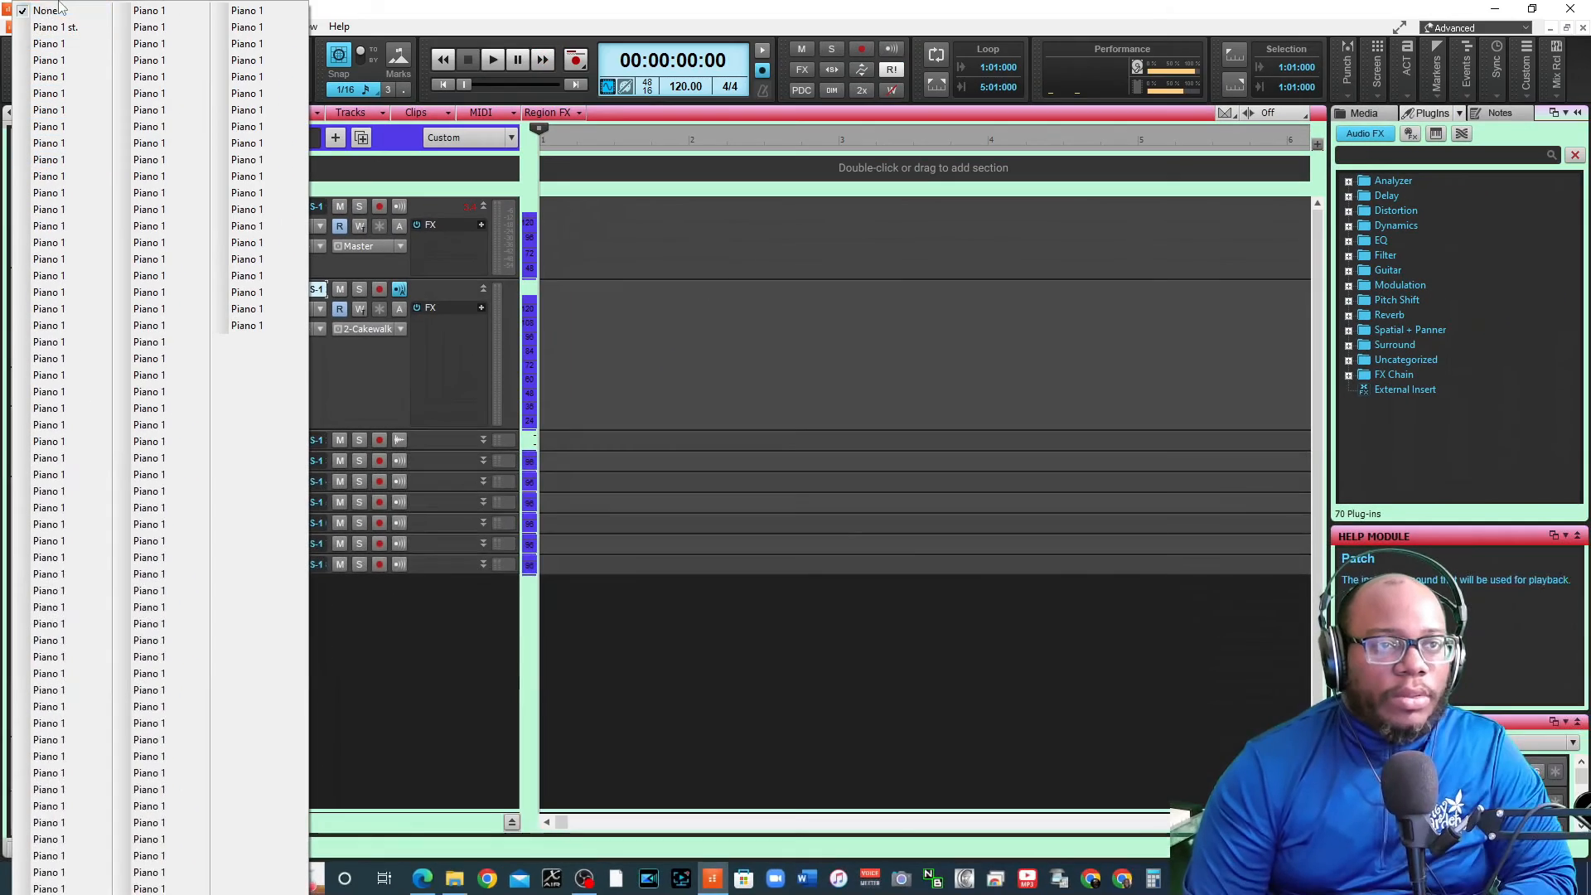
click(51, 46)
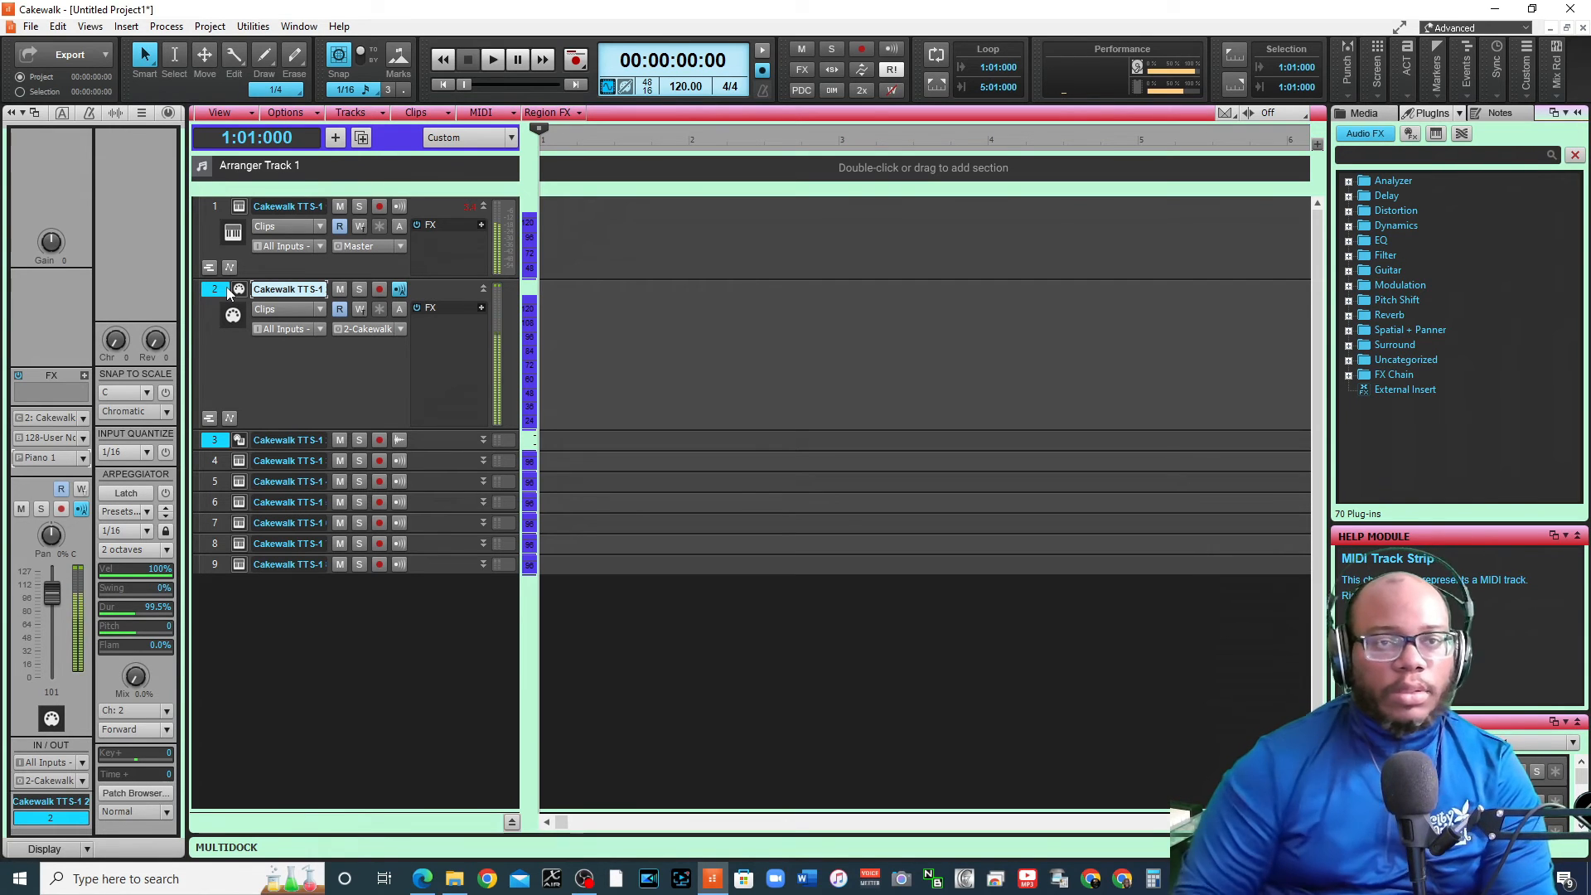
Open track 1's TTS-1 instance and compare which parts respond when tracks 1 and 2 are played
click(239, 207)
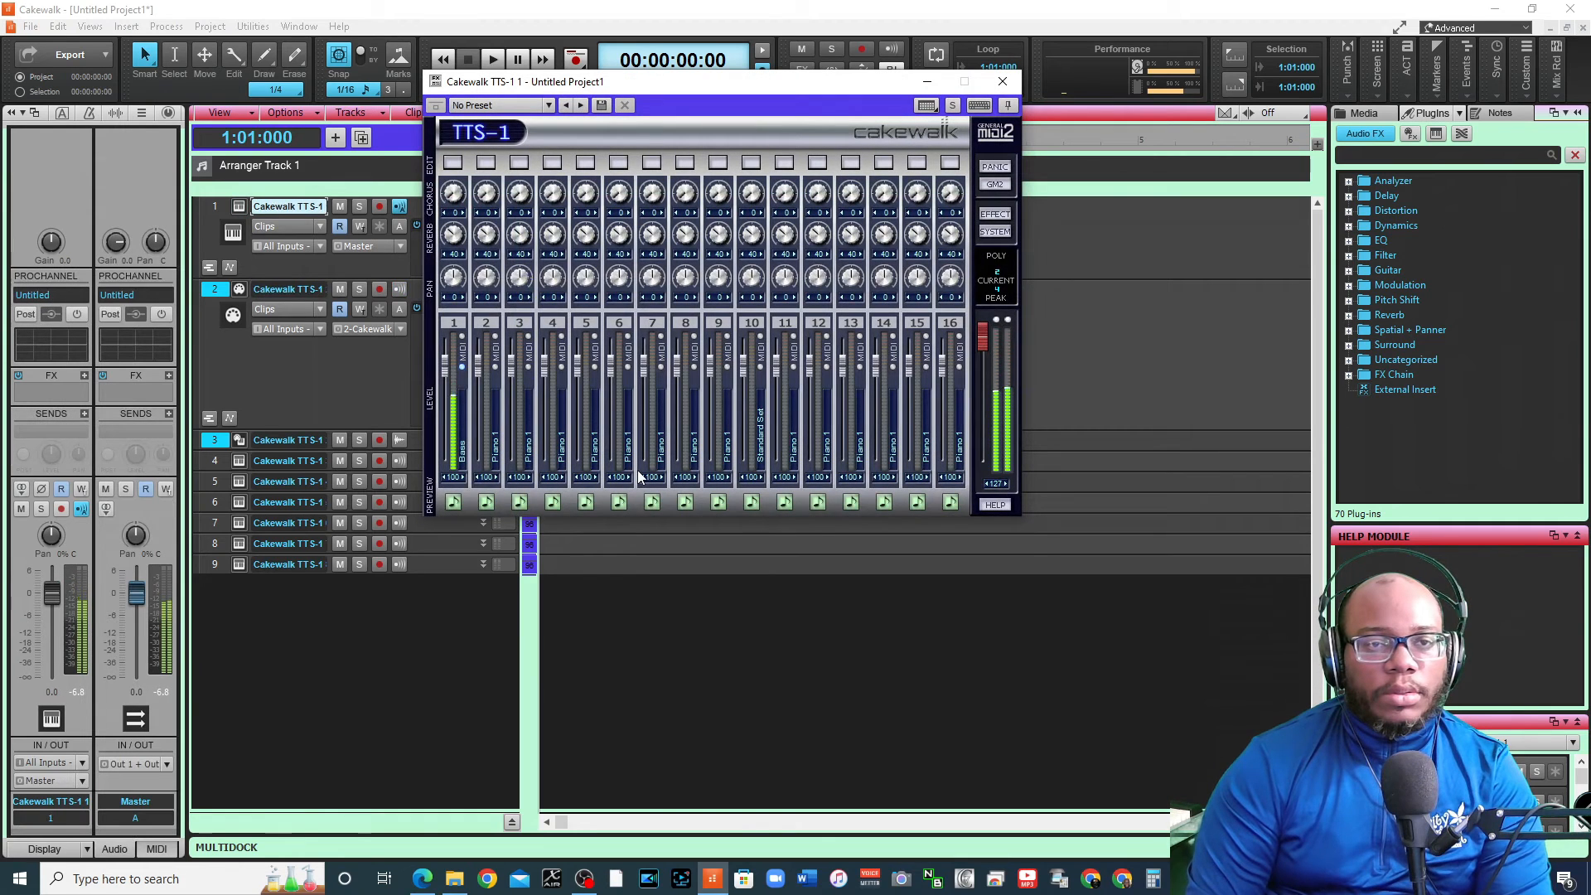
click(212, 295)
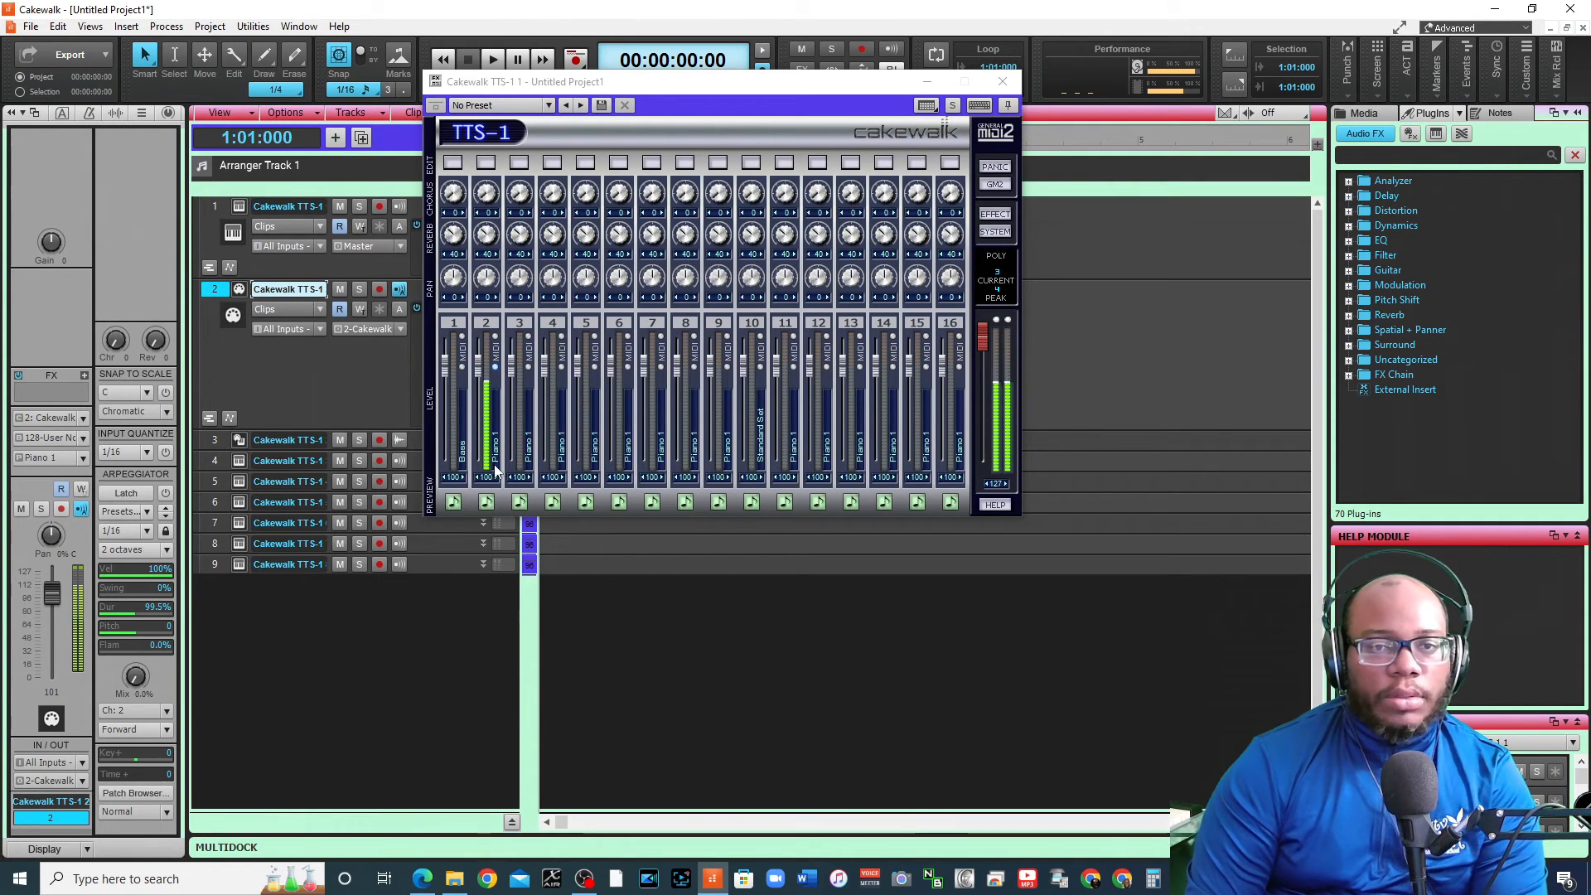
click(241, 208)
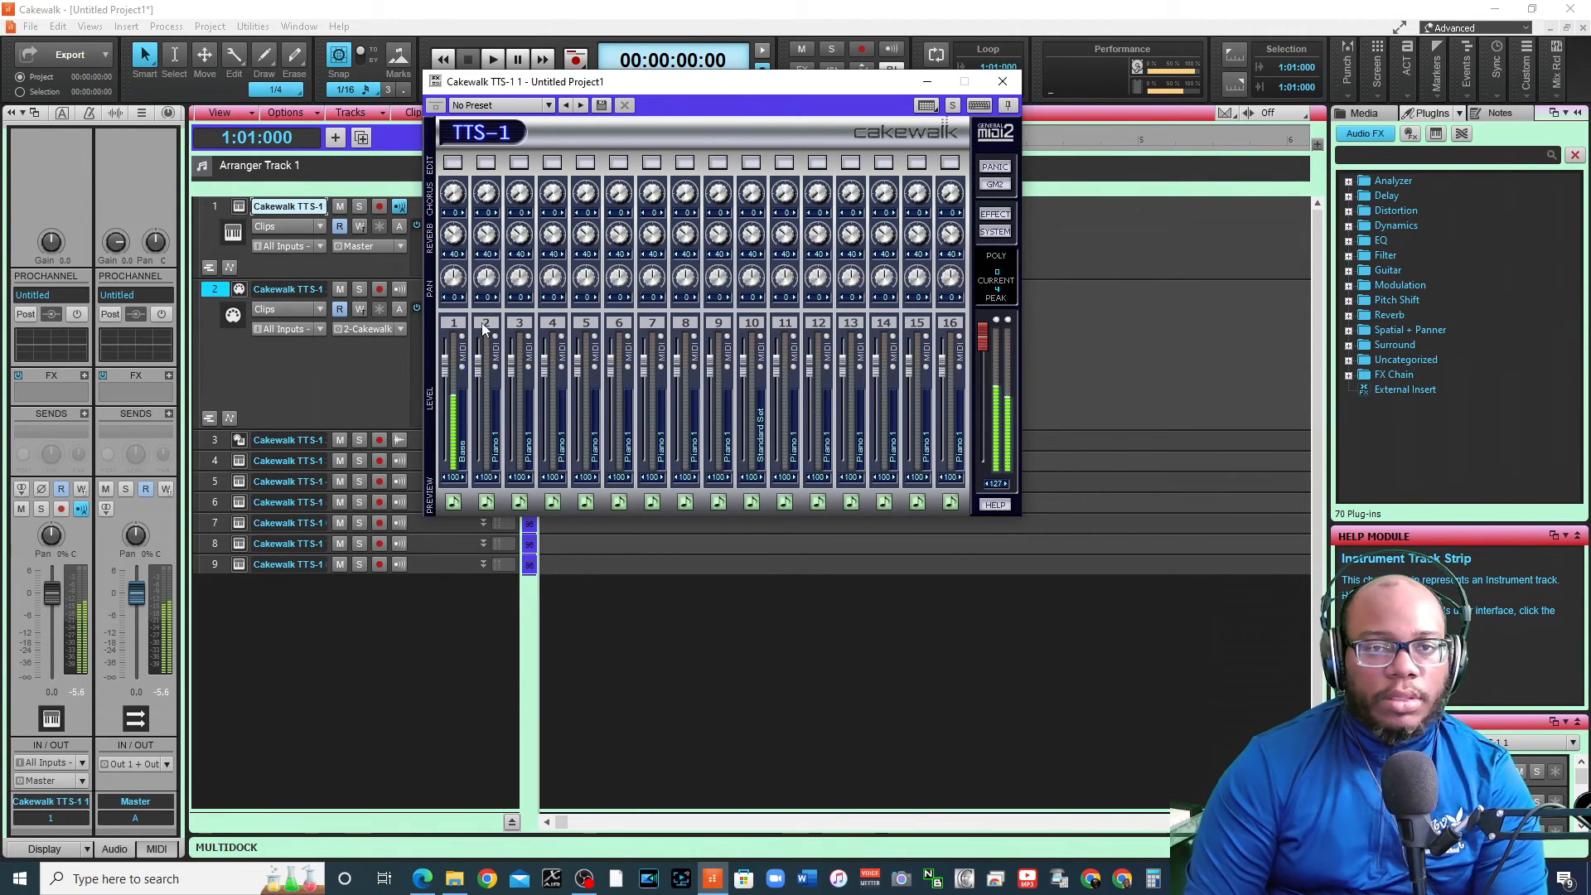
click(219, 293)
click(208, 292)
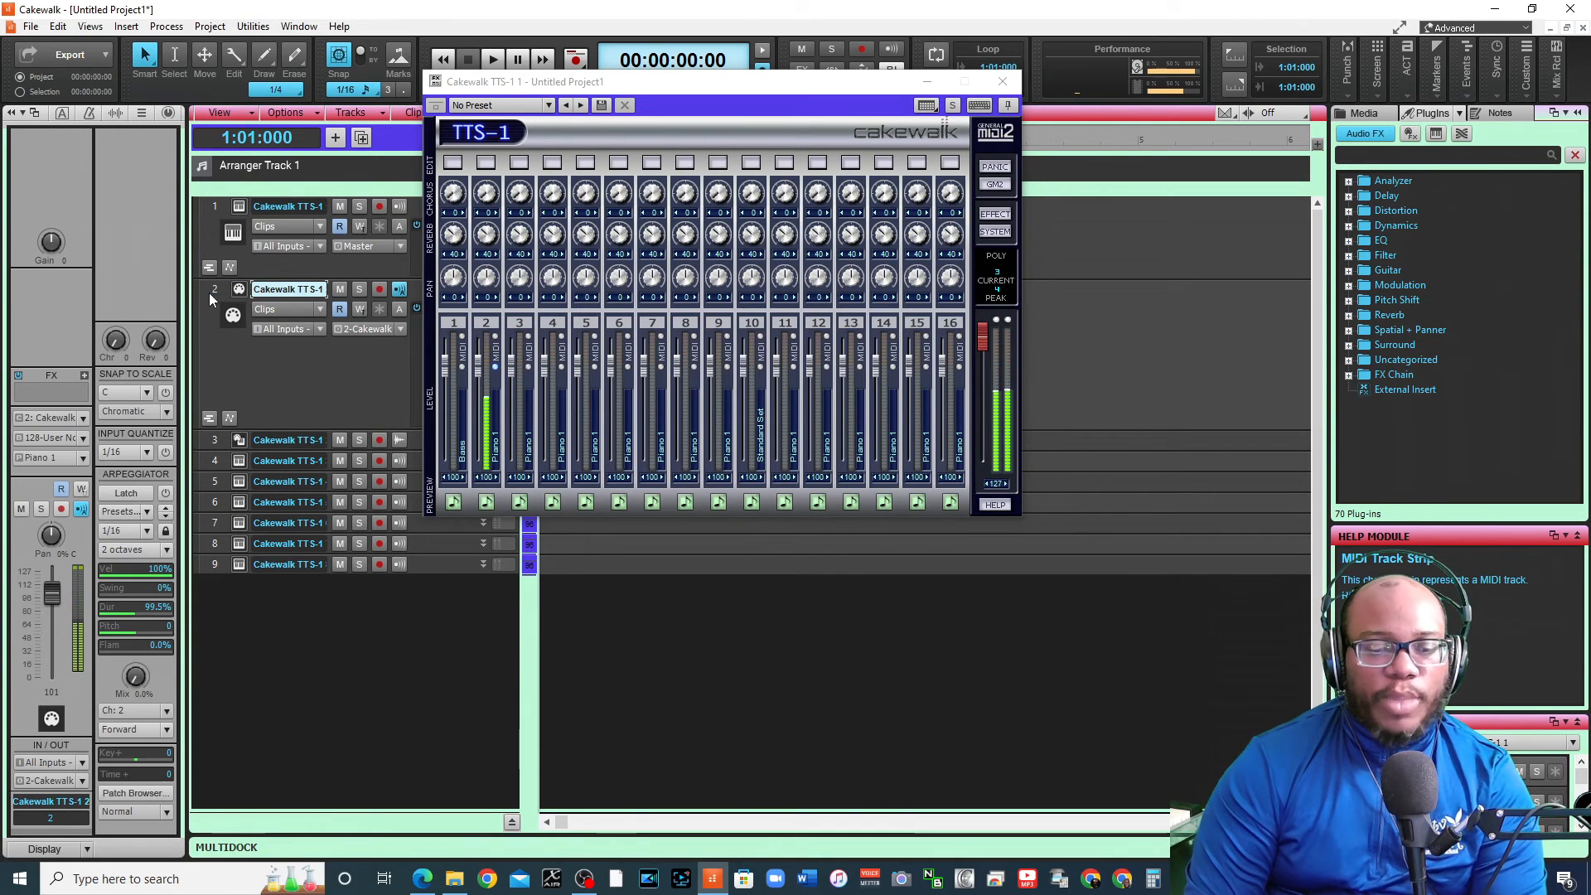
Open the part 2 editor and load the 001 001 Piano 1 st. preset
click(492, 162)
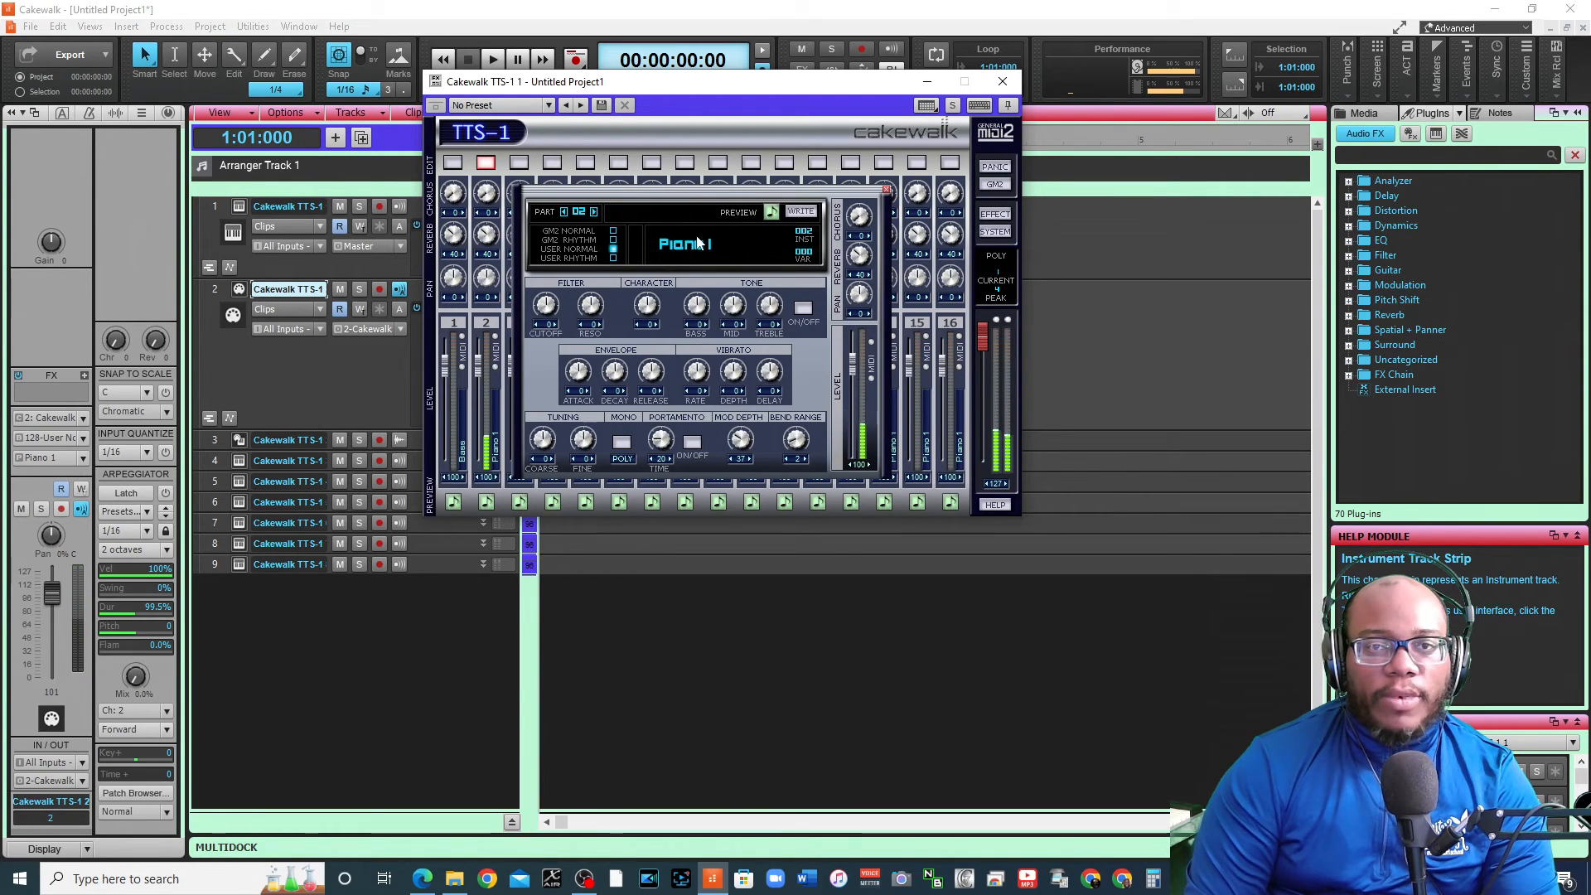
click(674, 250)
mouse_move(738, 264)
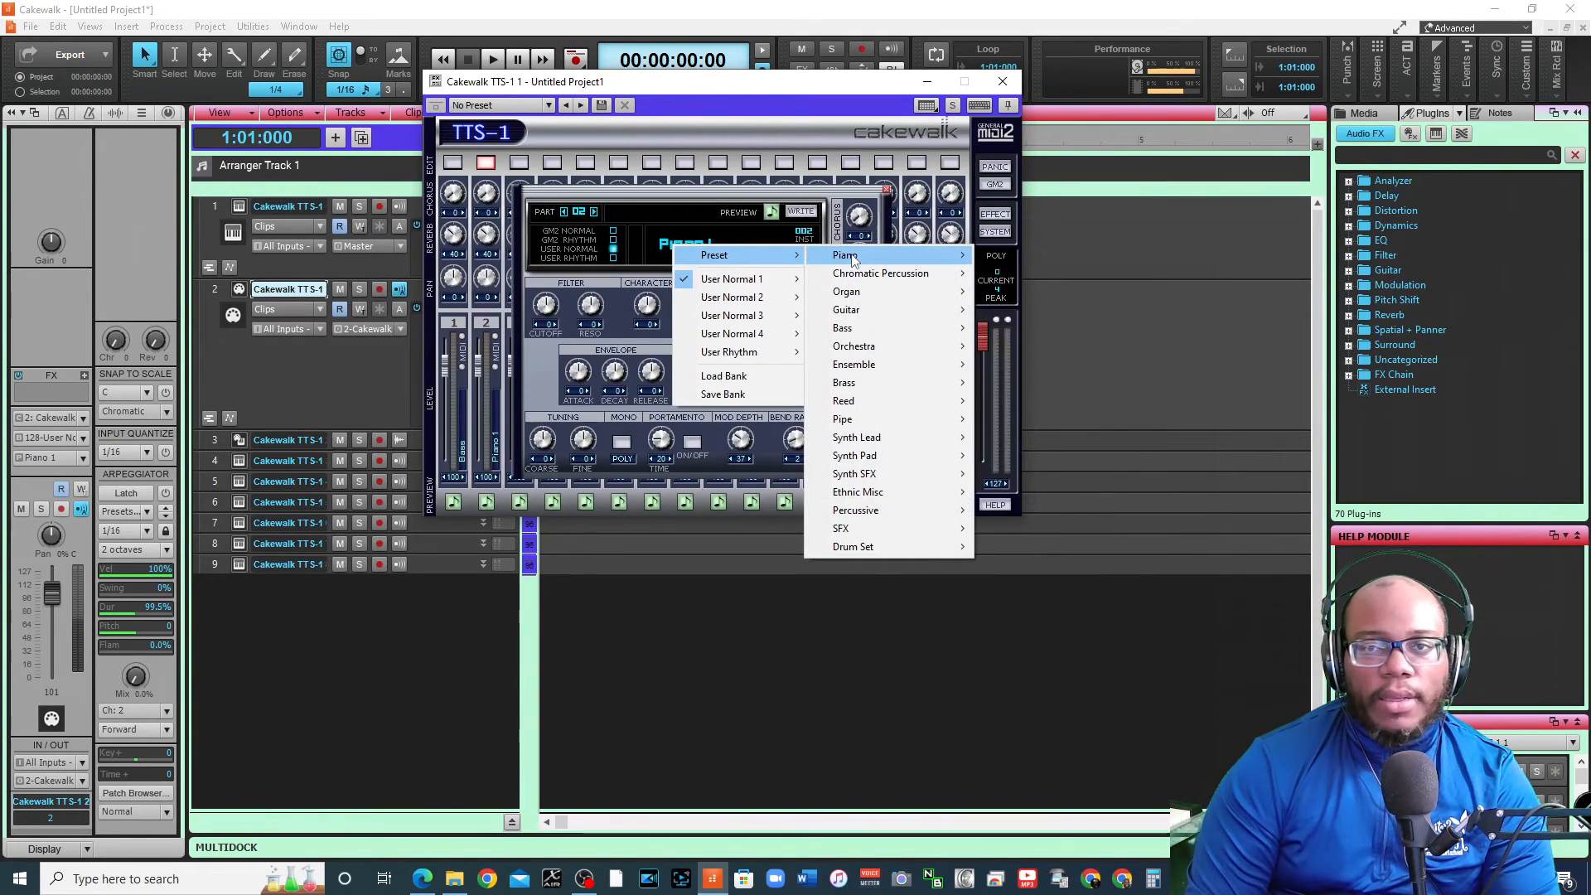
mouse_move(878, 255)
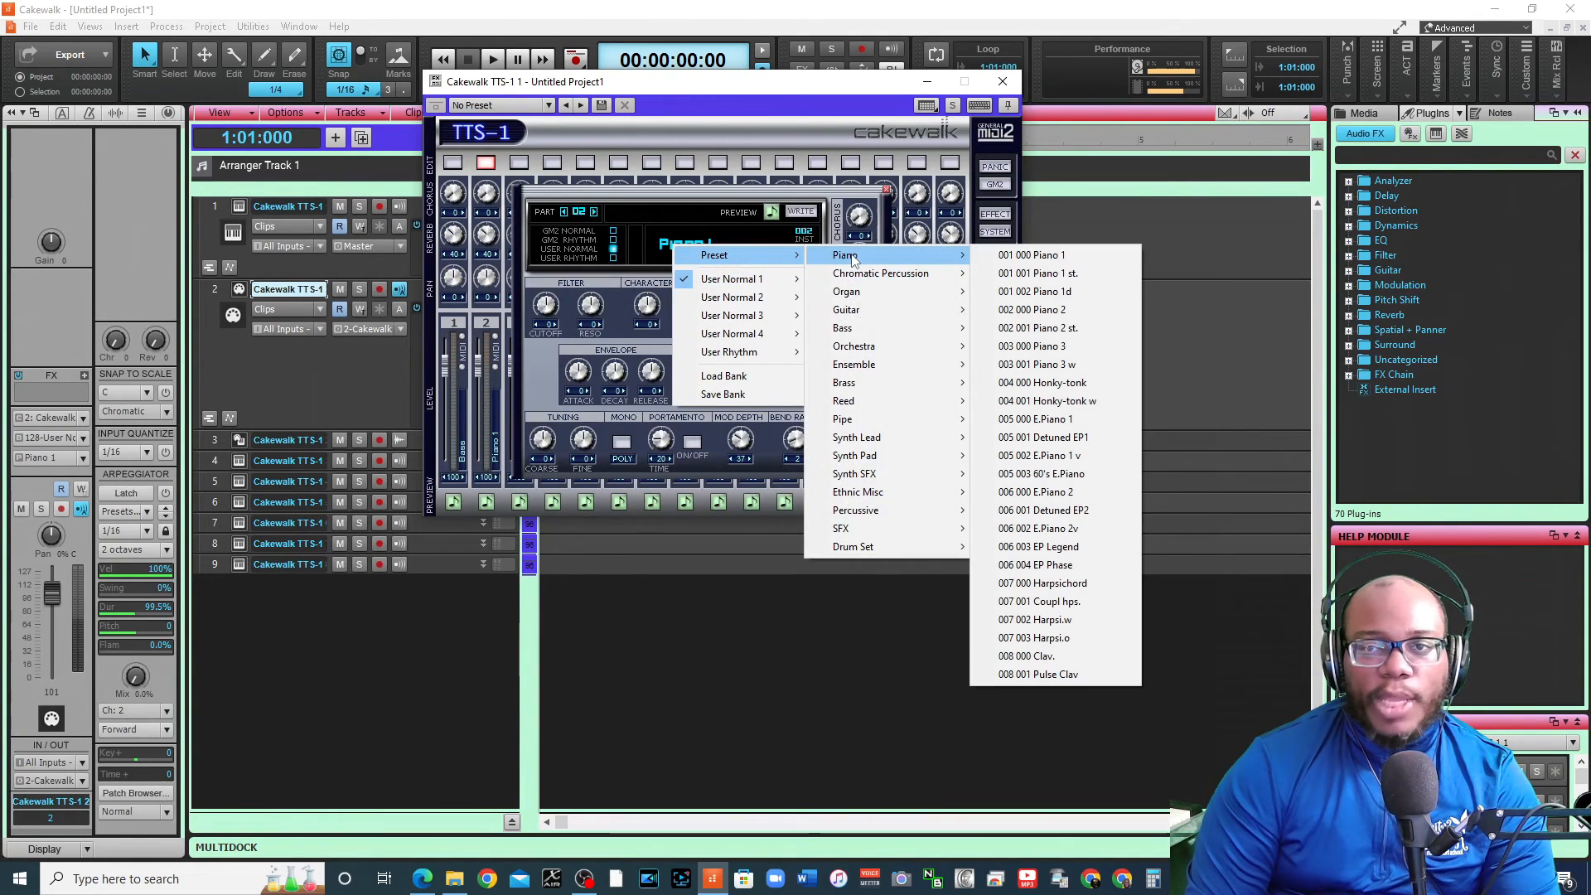
click(1083, 276)
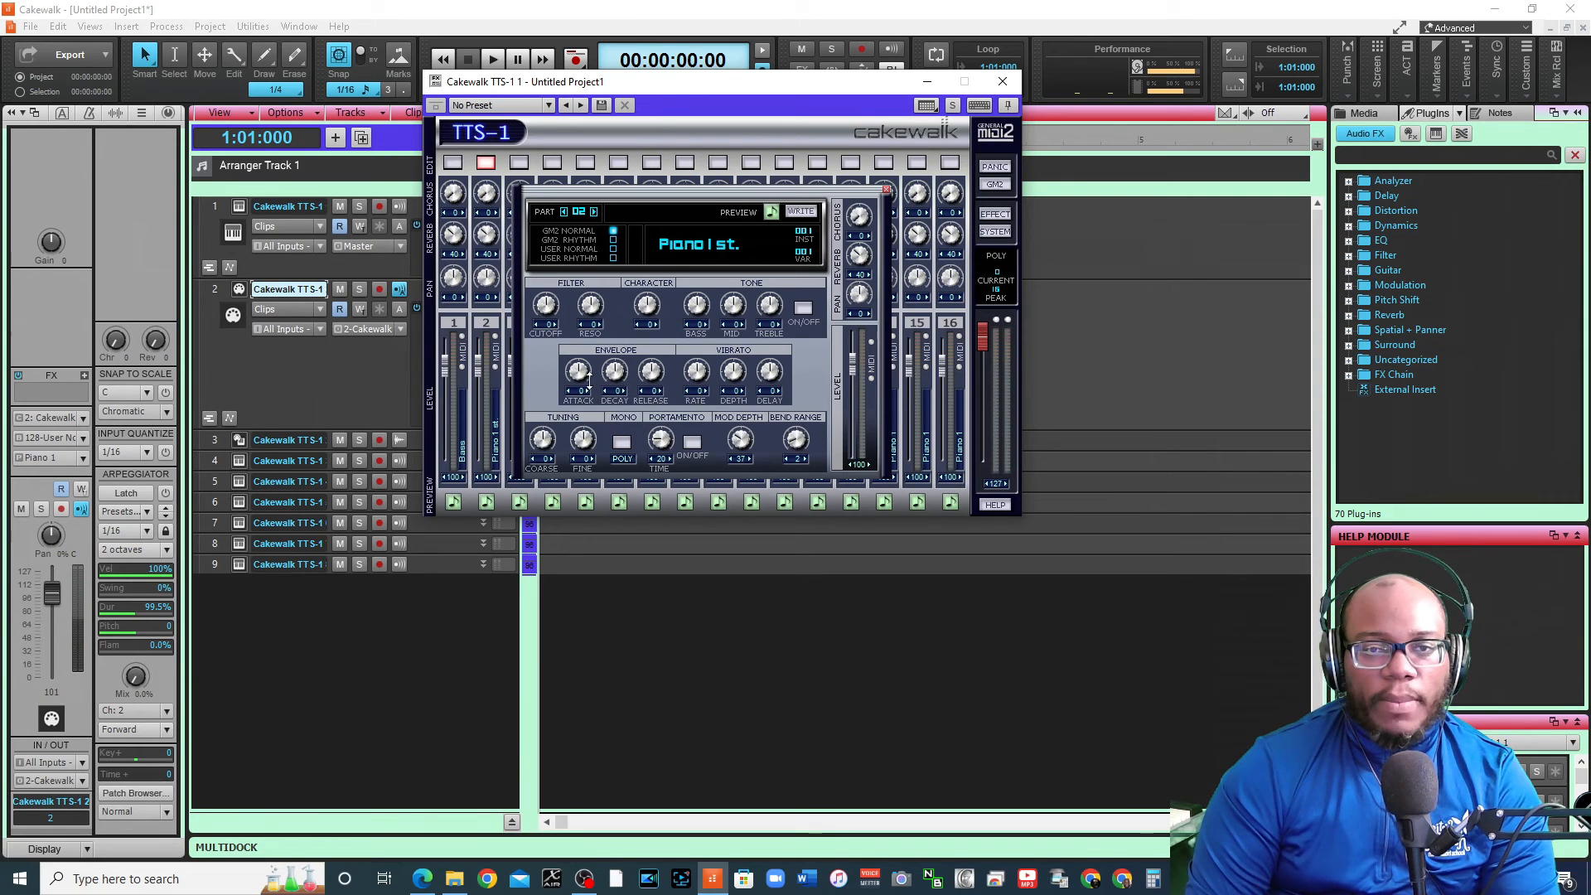
Shape the part 2 piano sound with an envelope attack of -11 and a filter cutoff of -10
drag(584, 378, 584, 382)
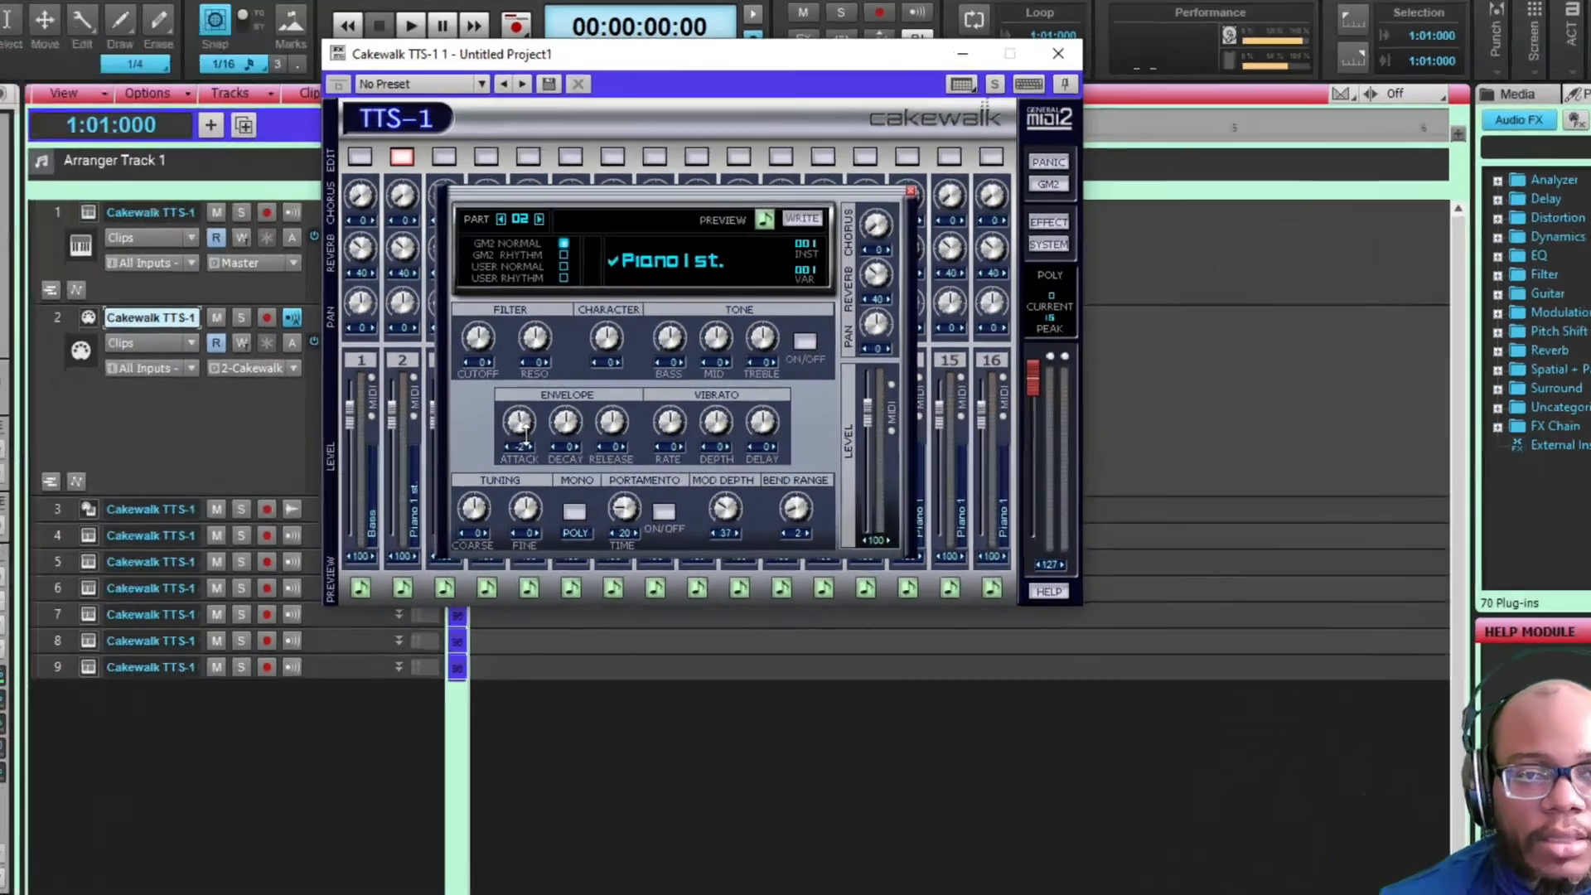
drag(527, 436, 523, 450)
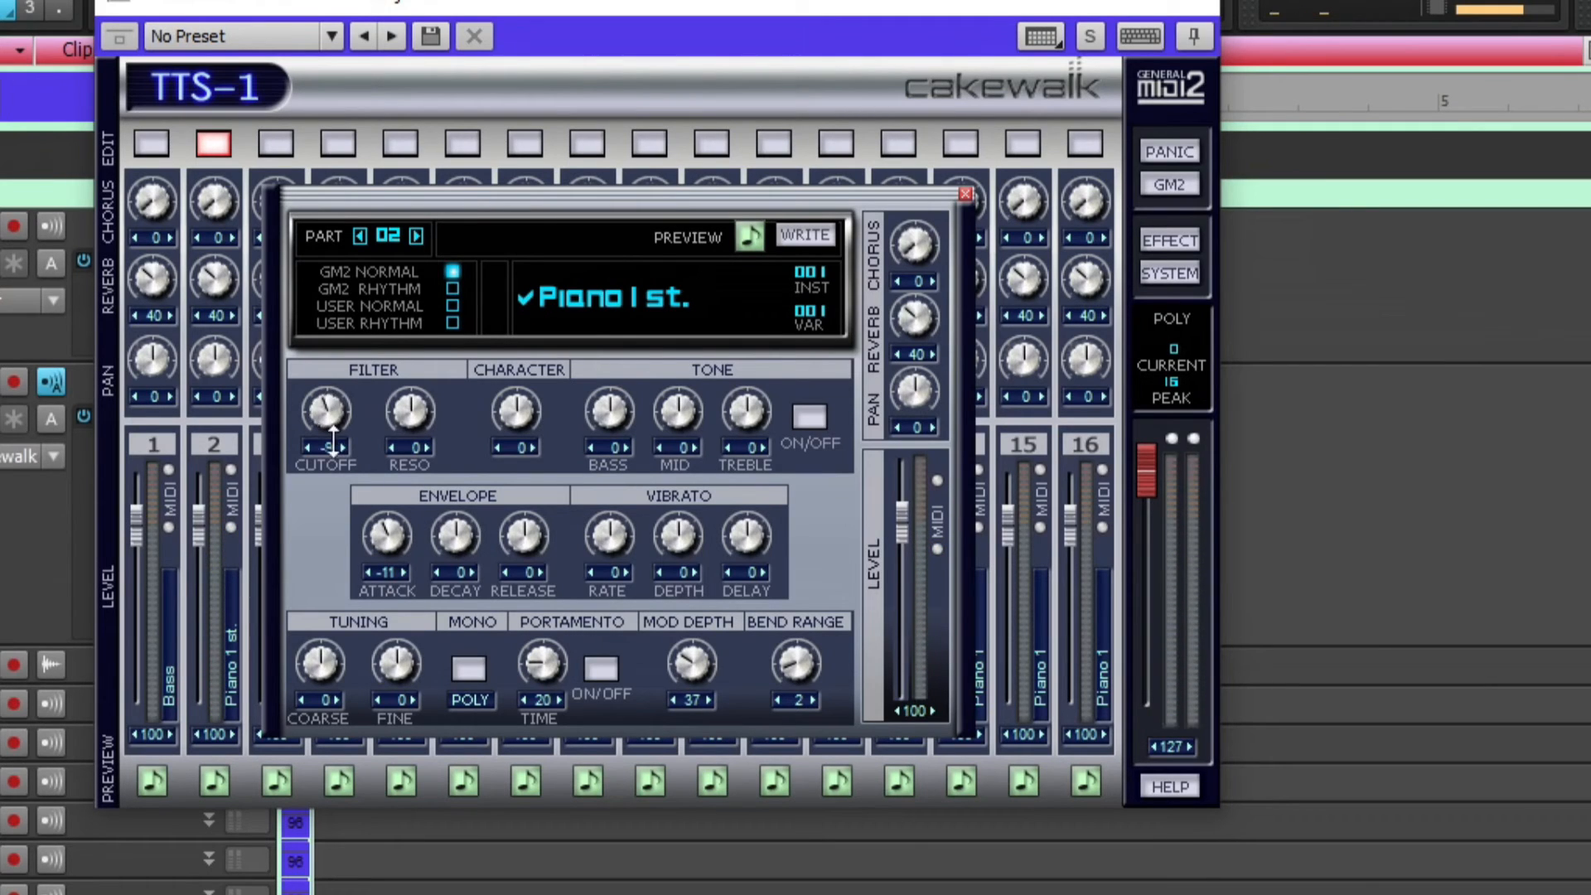
mouse_move(333, 437)
mouse_down()
mouse_move(340, 527)
mouse_move(333, 437)
mouse_up()
Write the edited piano to User Normal 1 slot 002 and keep the patch name Piano 1 st
click(826, 236)
mouse_move(962, 246)
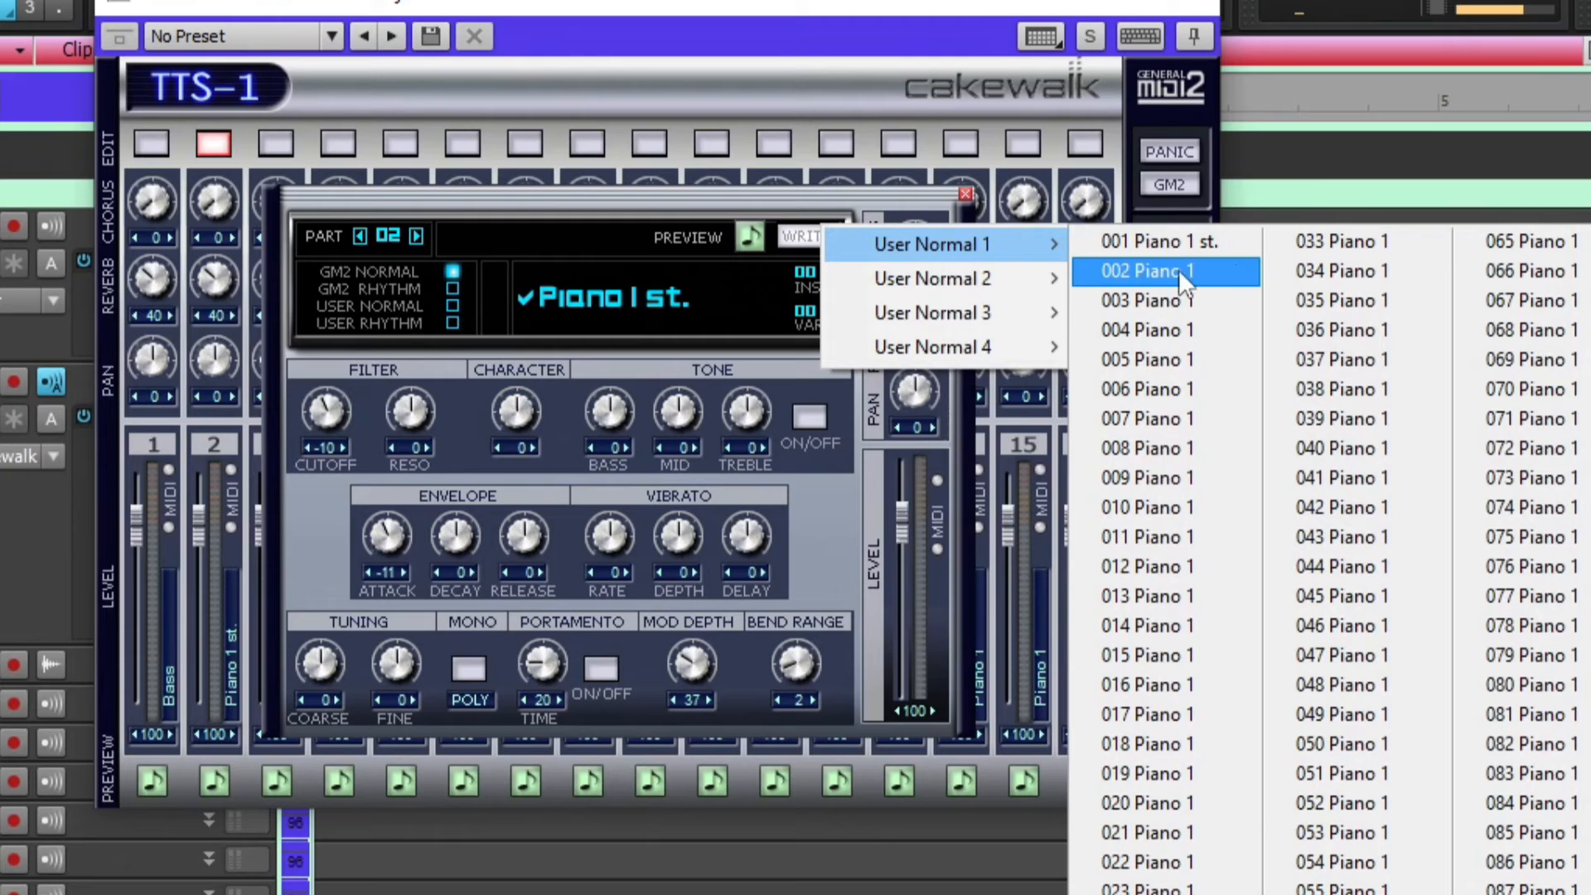
click(1216, 270)
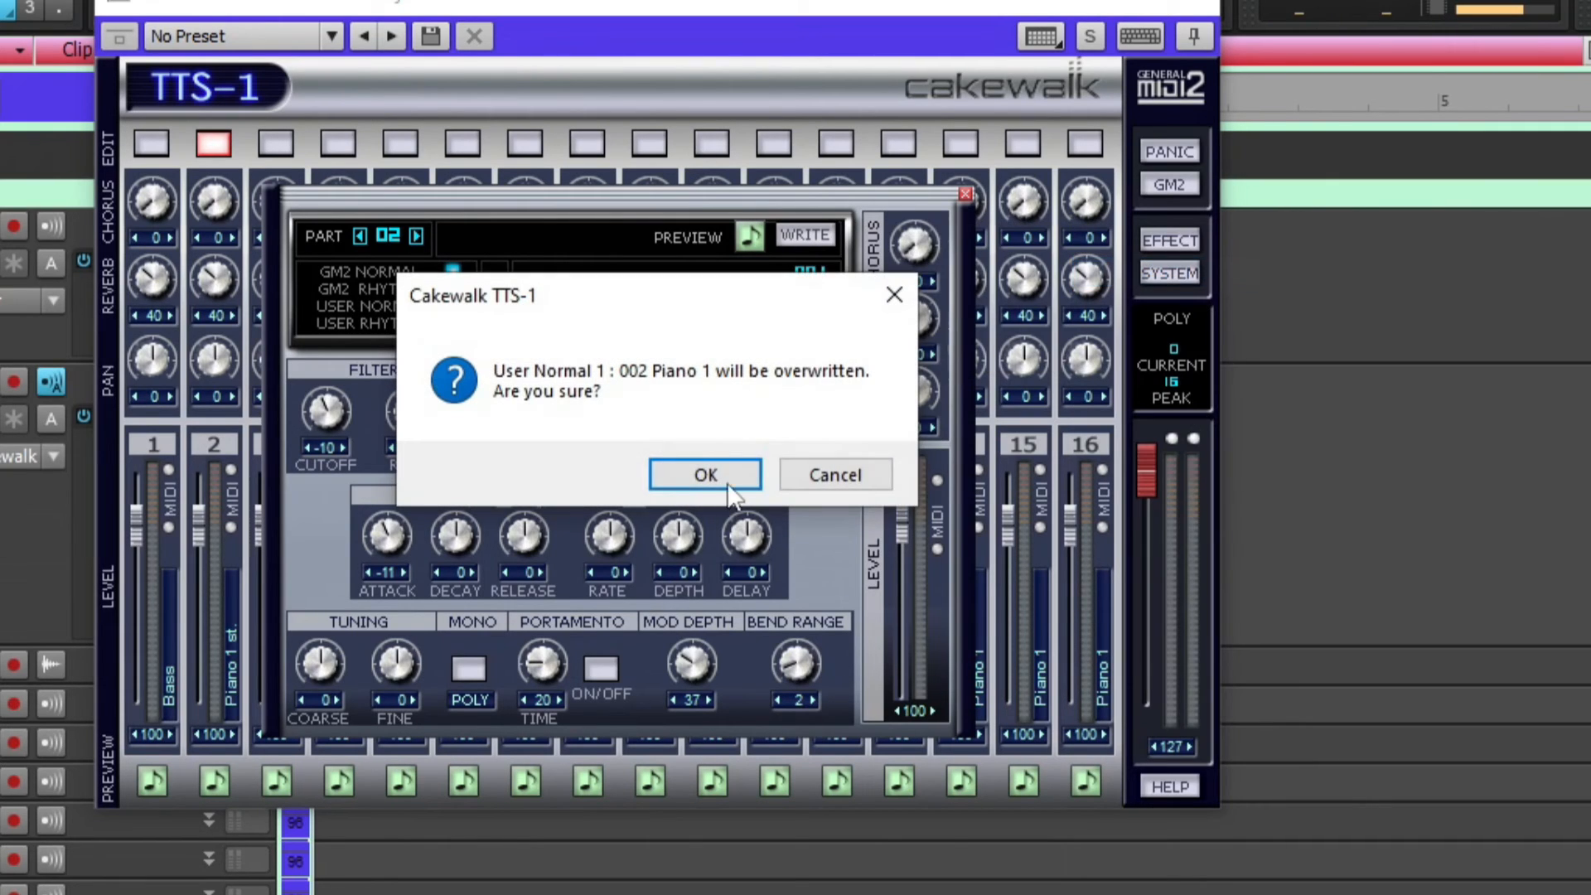
click(677, 473)
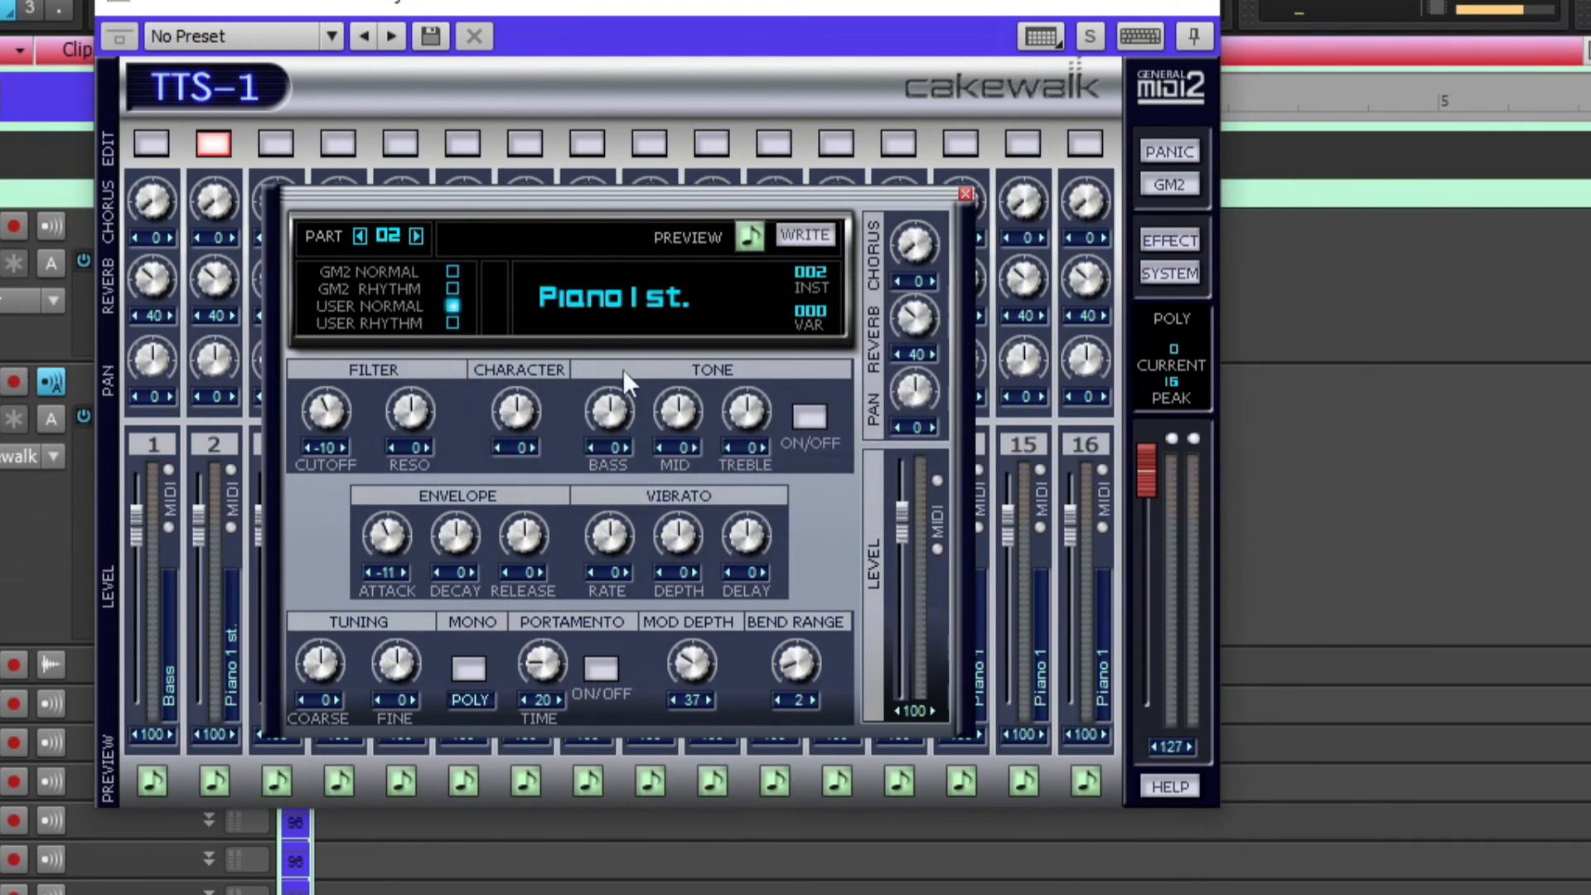
double_click(598, 295)
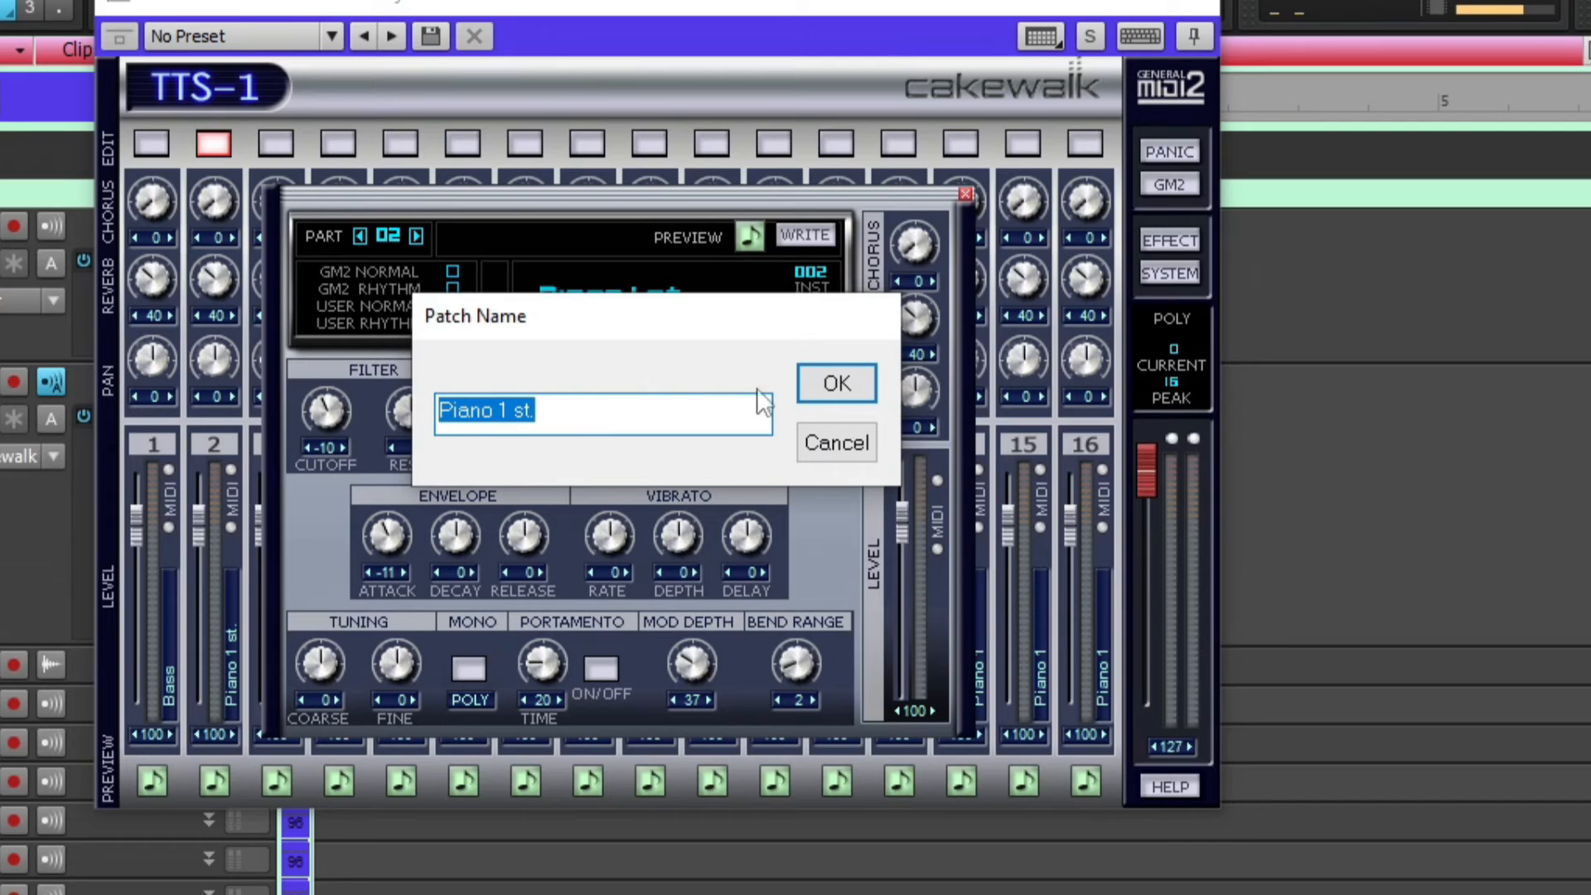
click(835, 383)
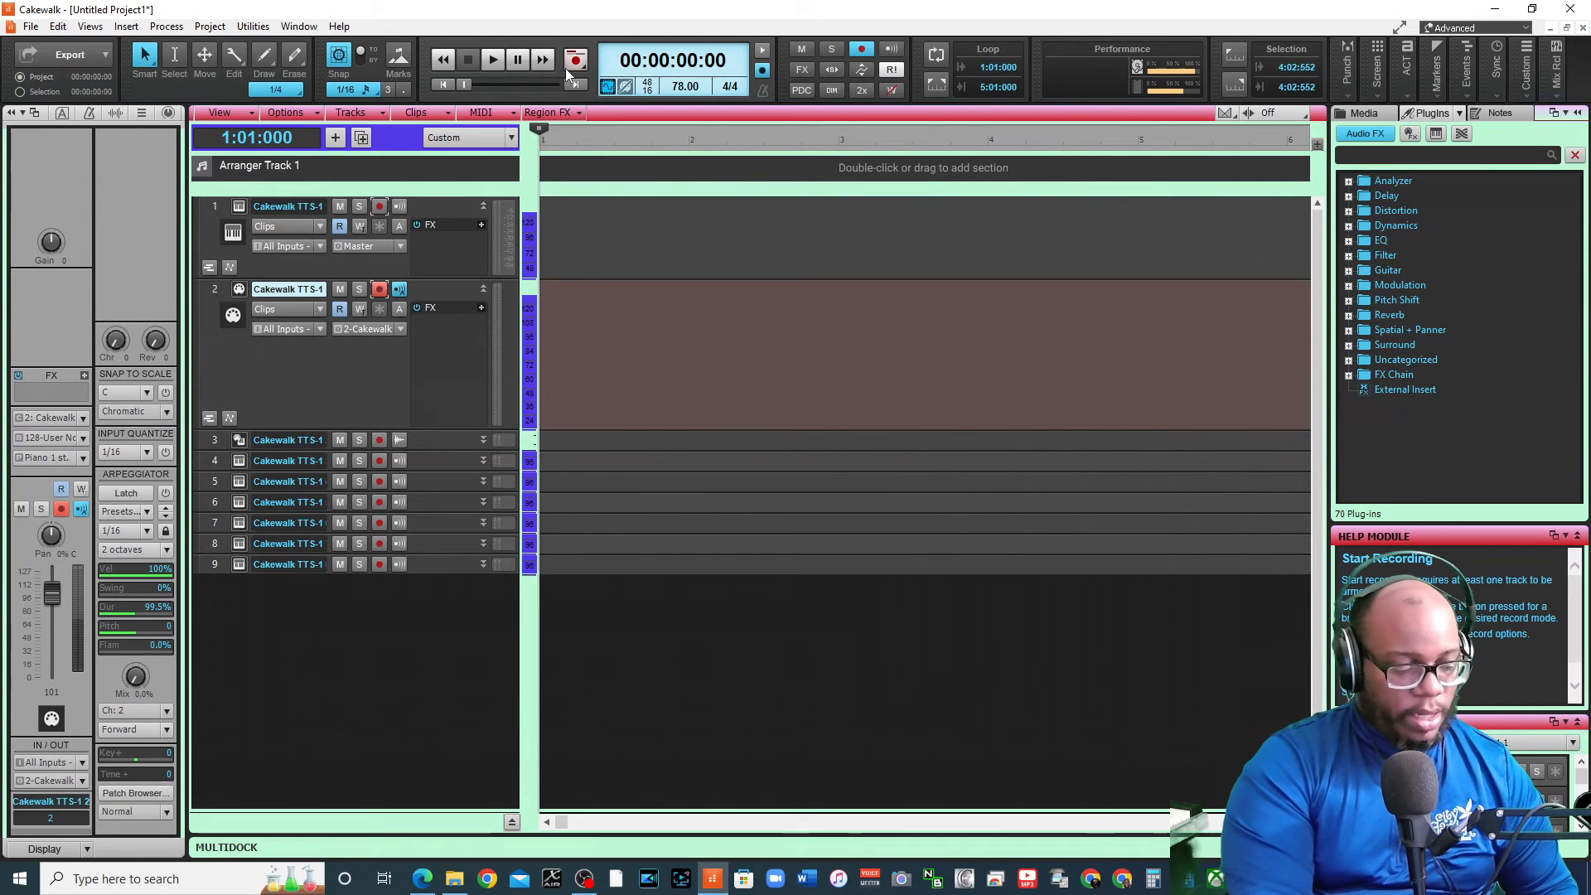
Record a piano part of about four measures on track 2 and trim the clip's end to measure 5
click(568, 74)
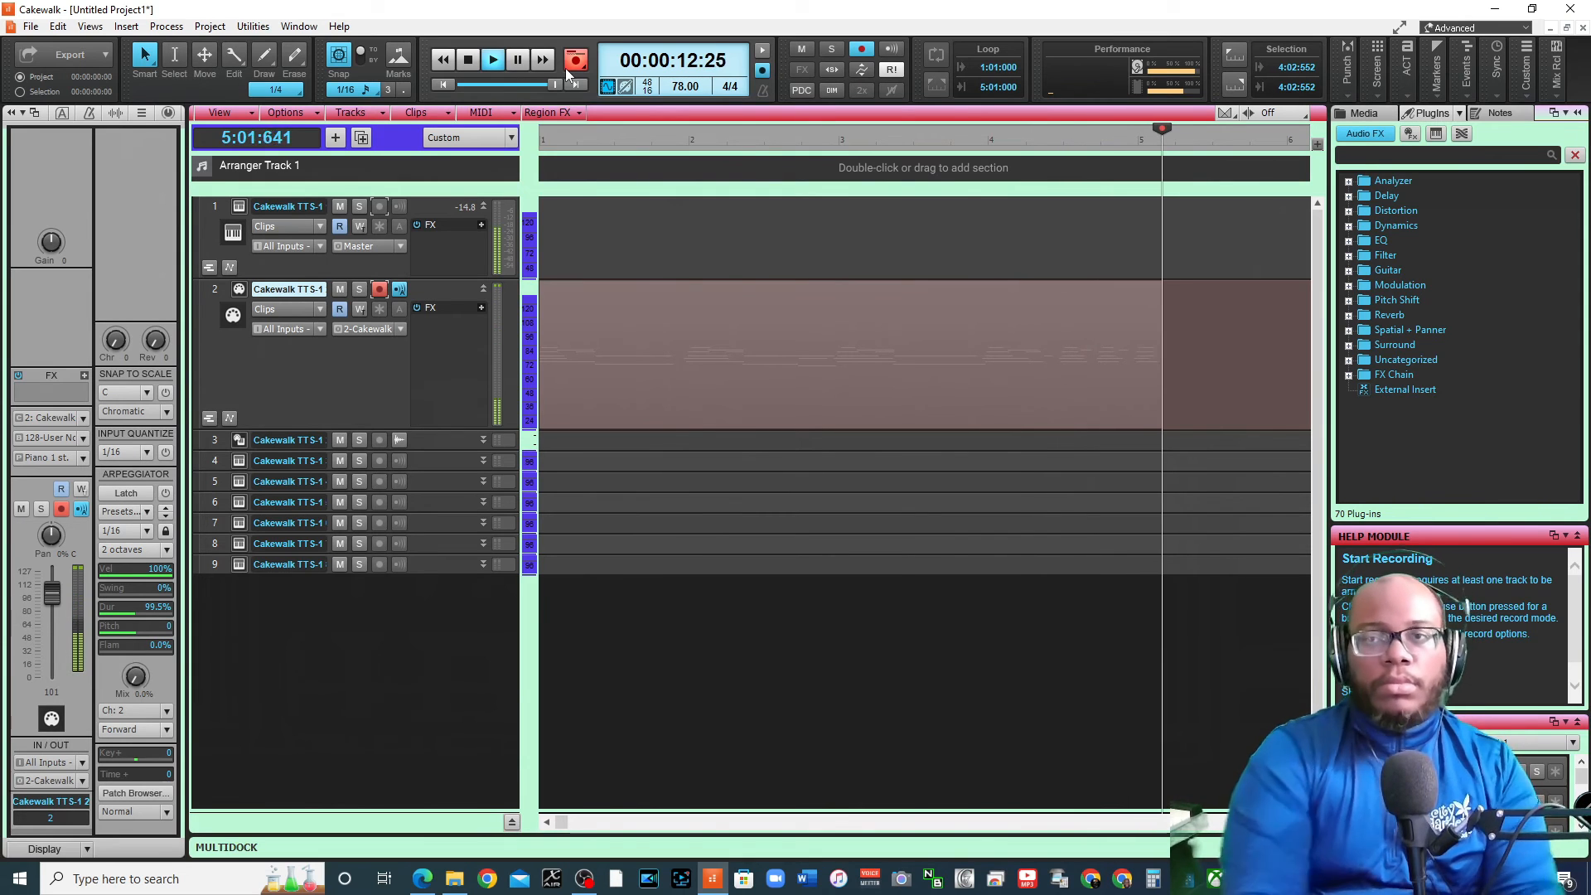
key(space)
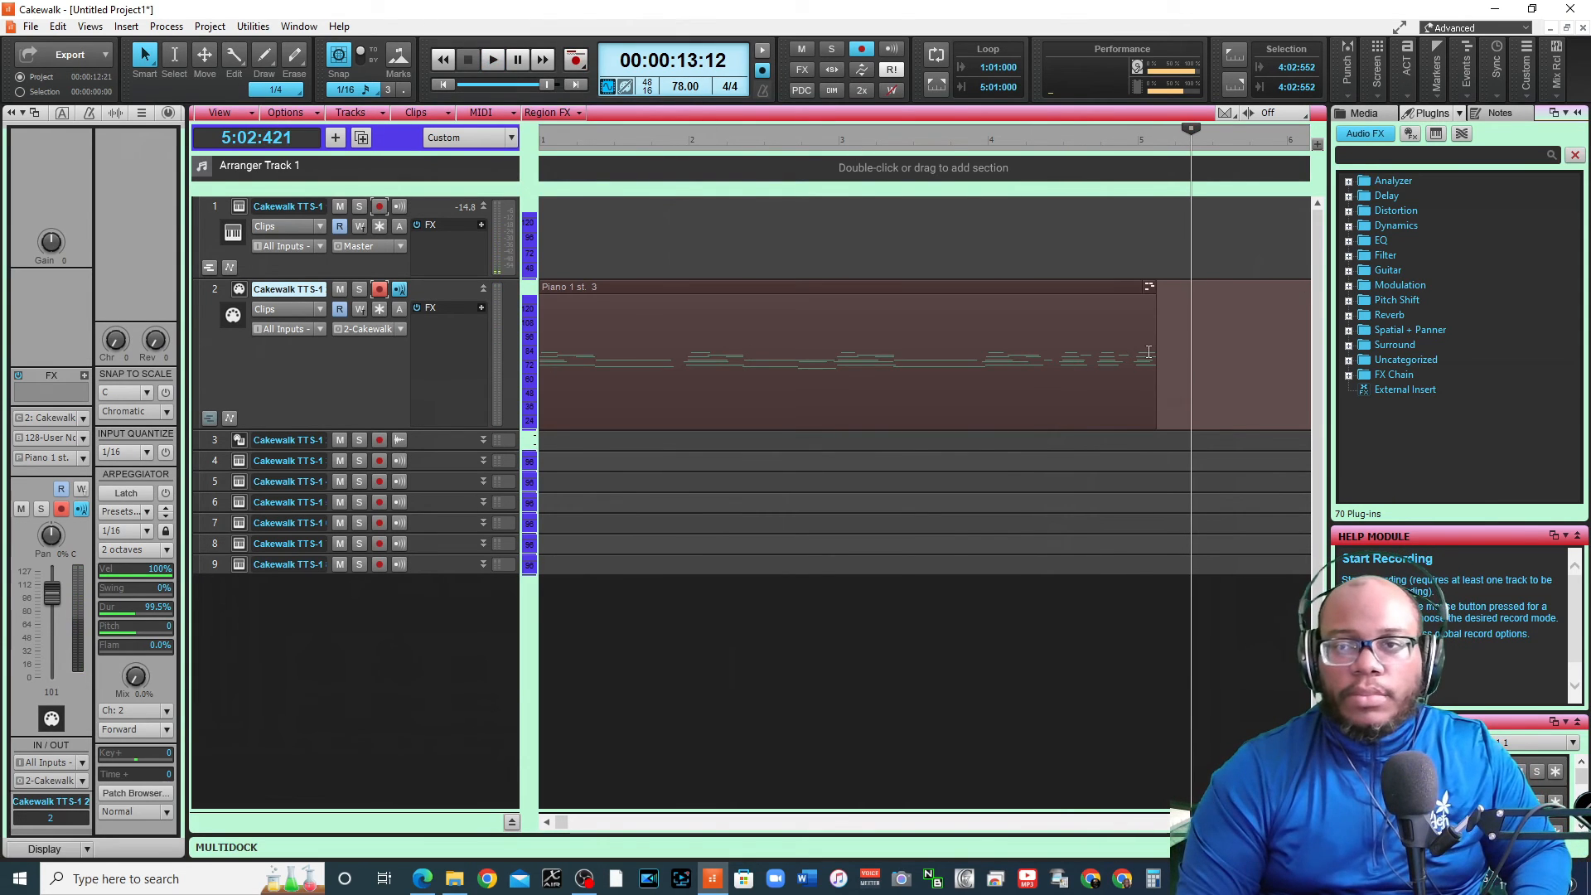
drag(1153, 347, 1141, 347)
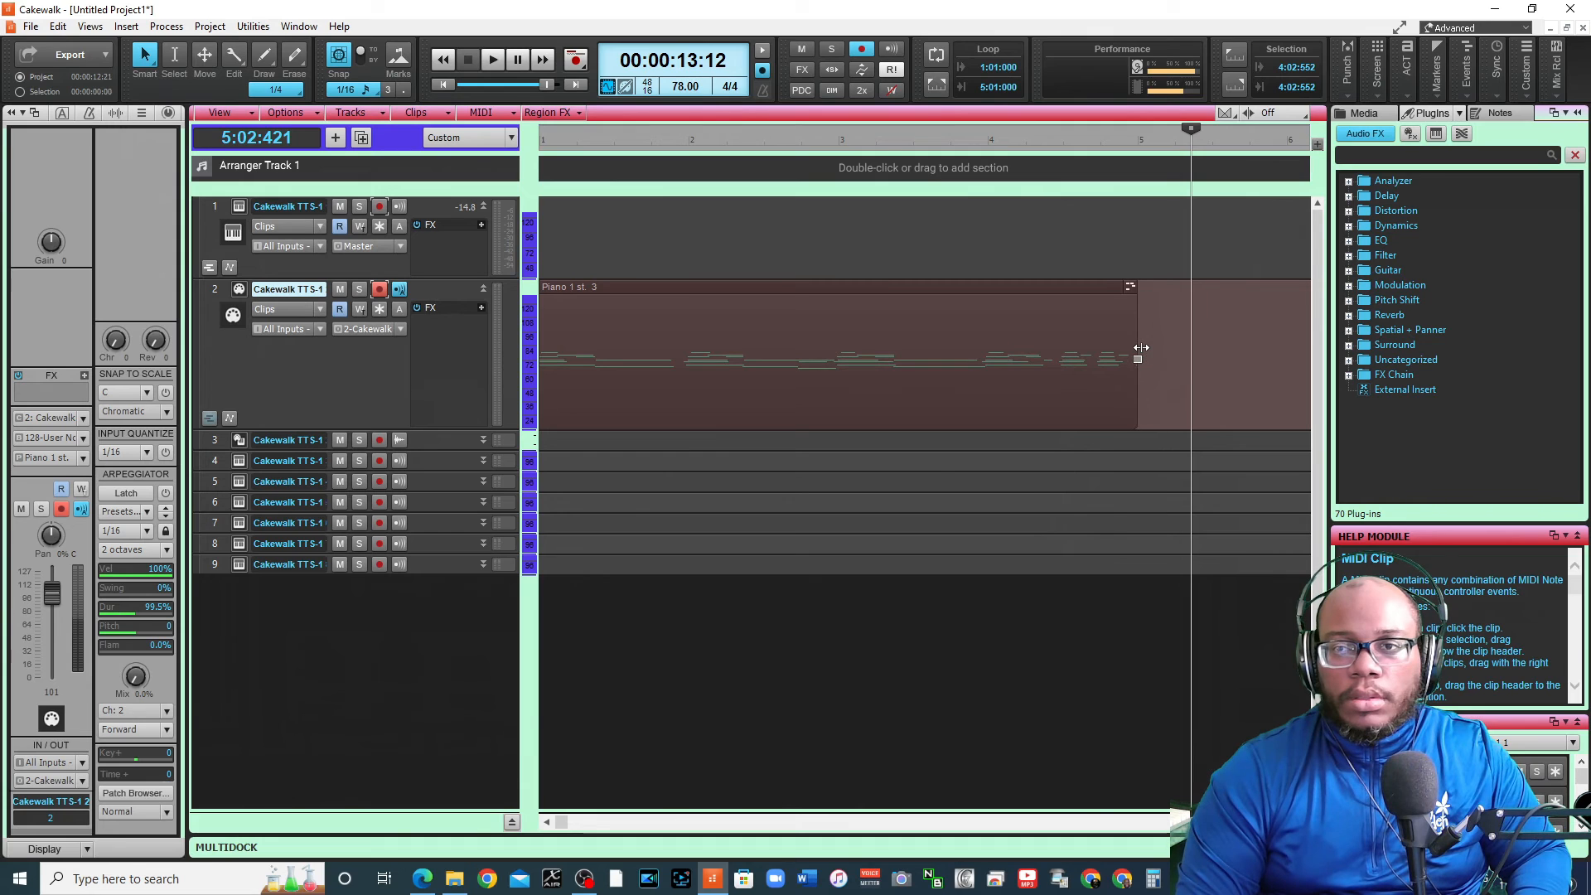
Play back the recorded piano clip from the project start and stop playback
click(445, 86)
key(space)
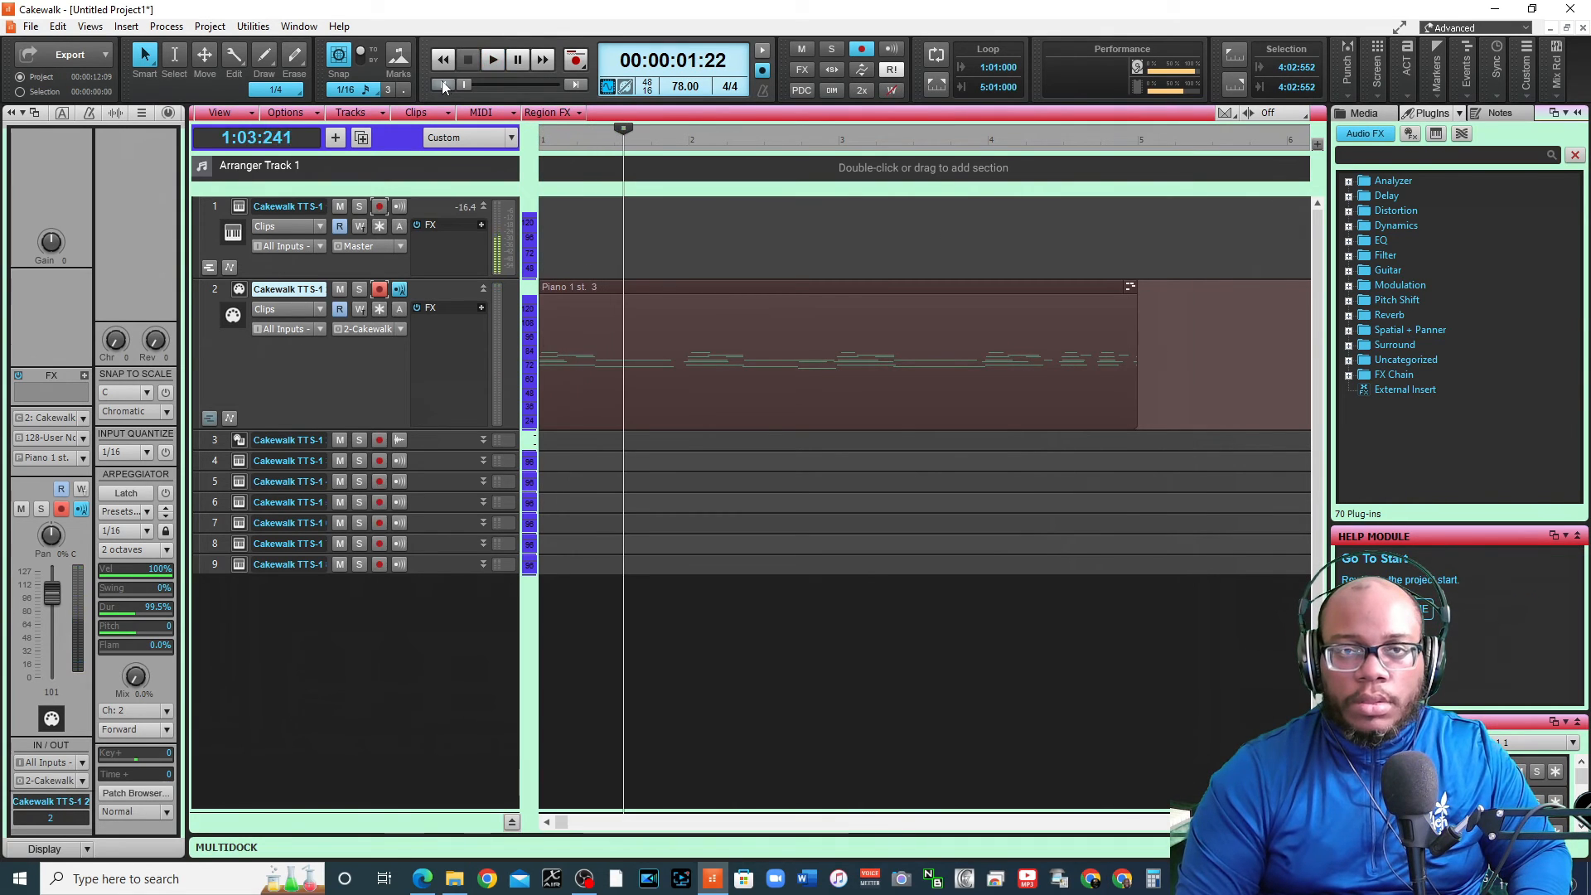
click(445, 86)
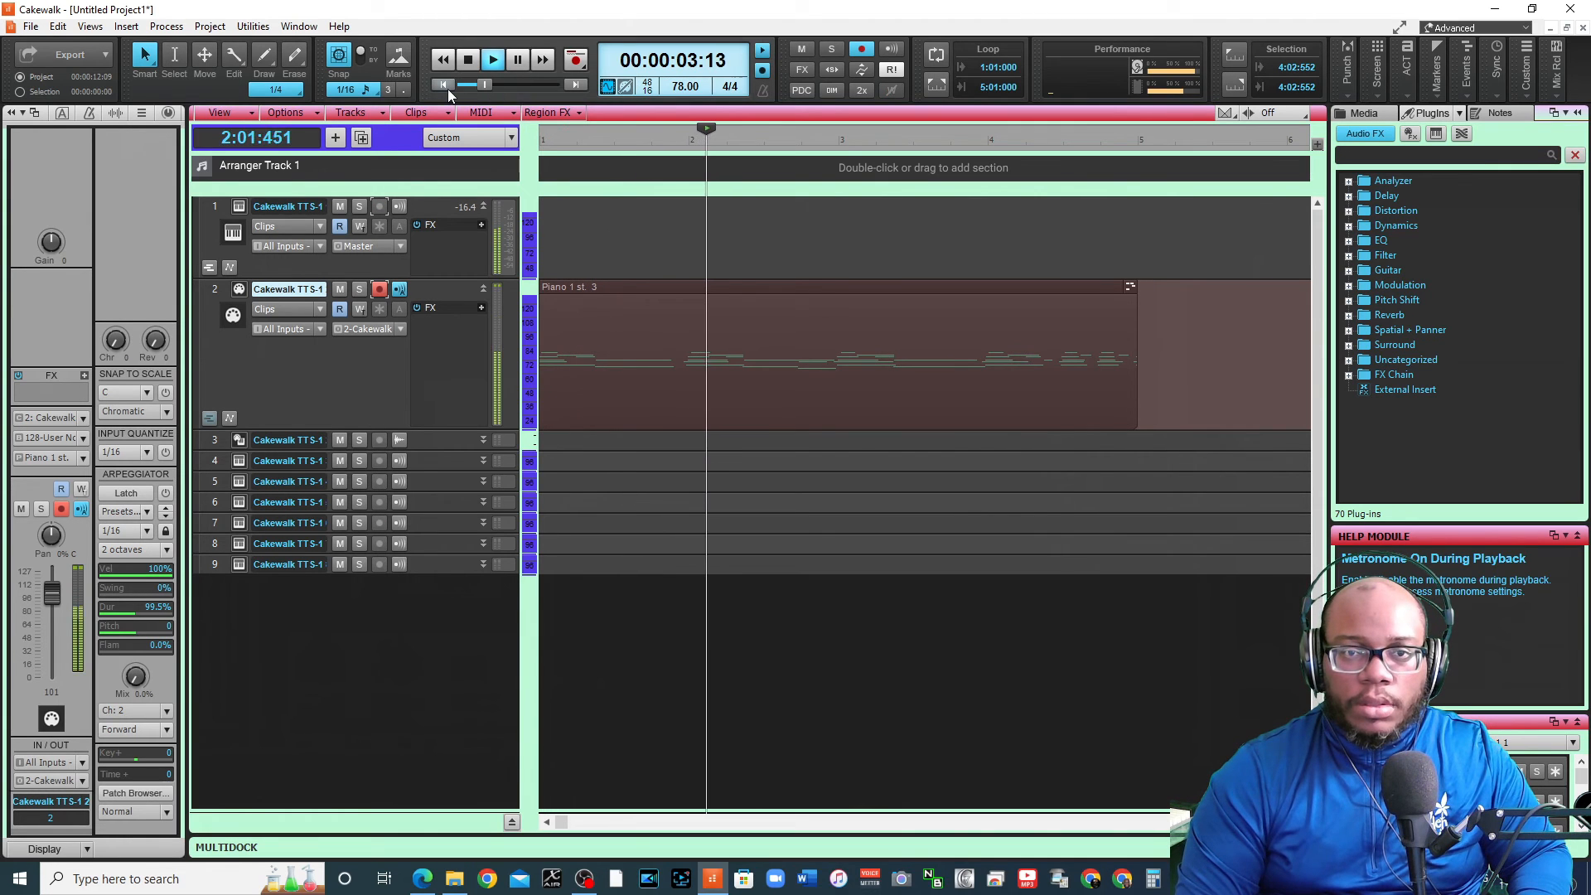
click(445, 87)
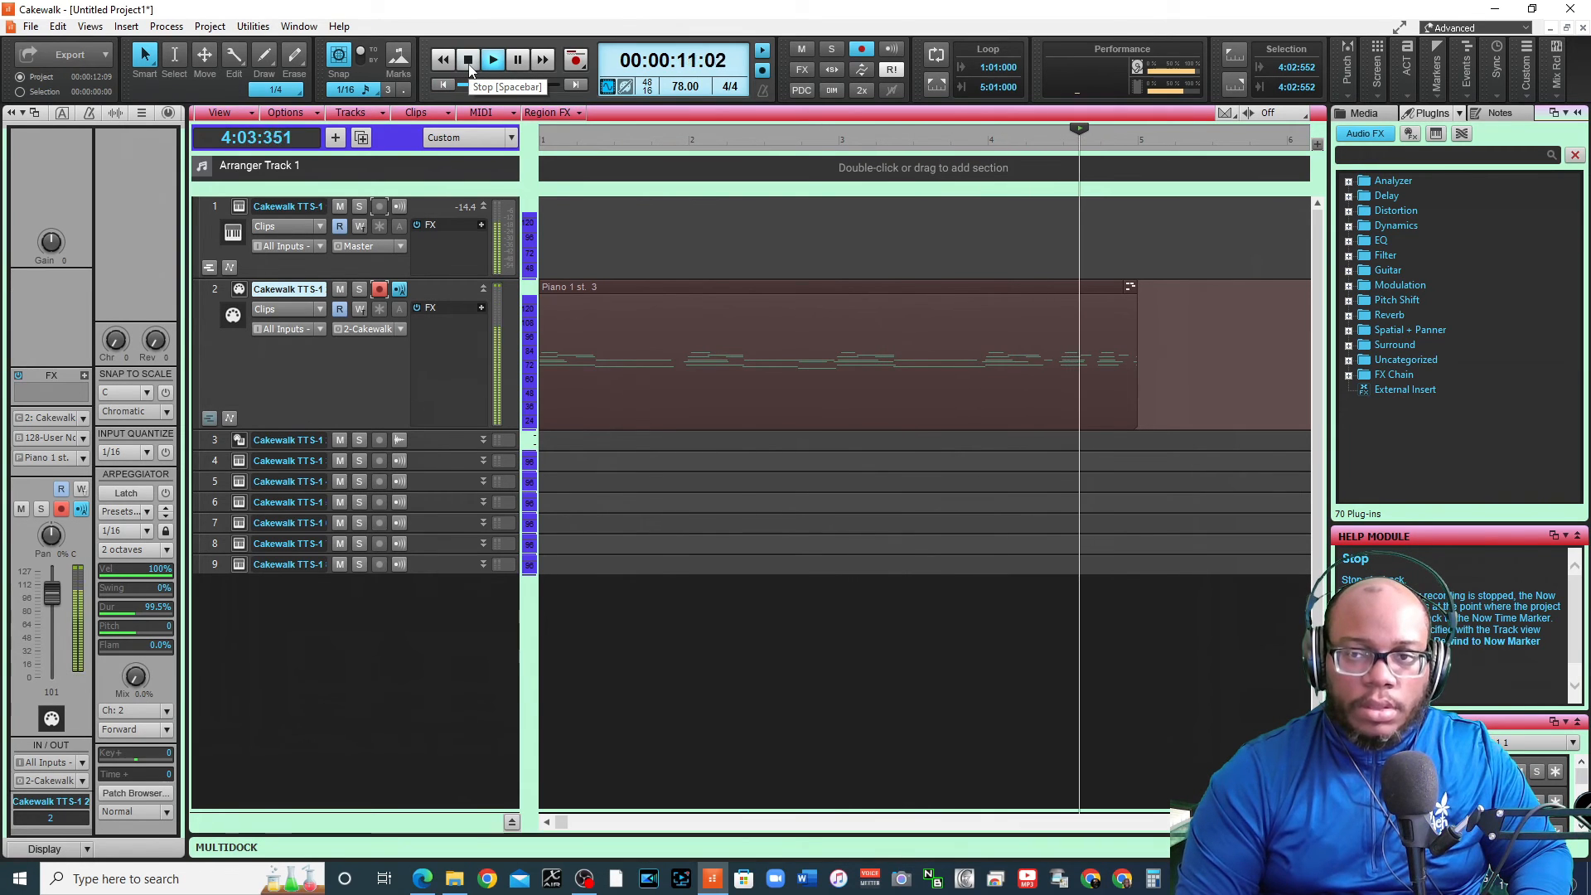
click(469, 64)
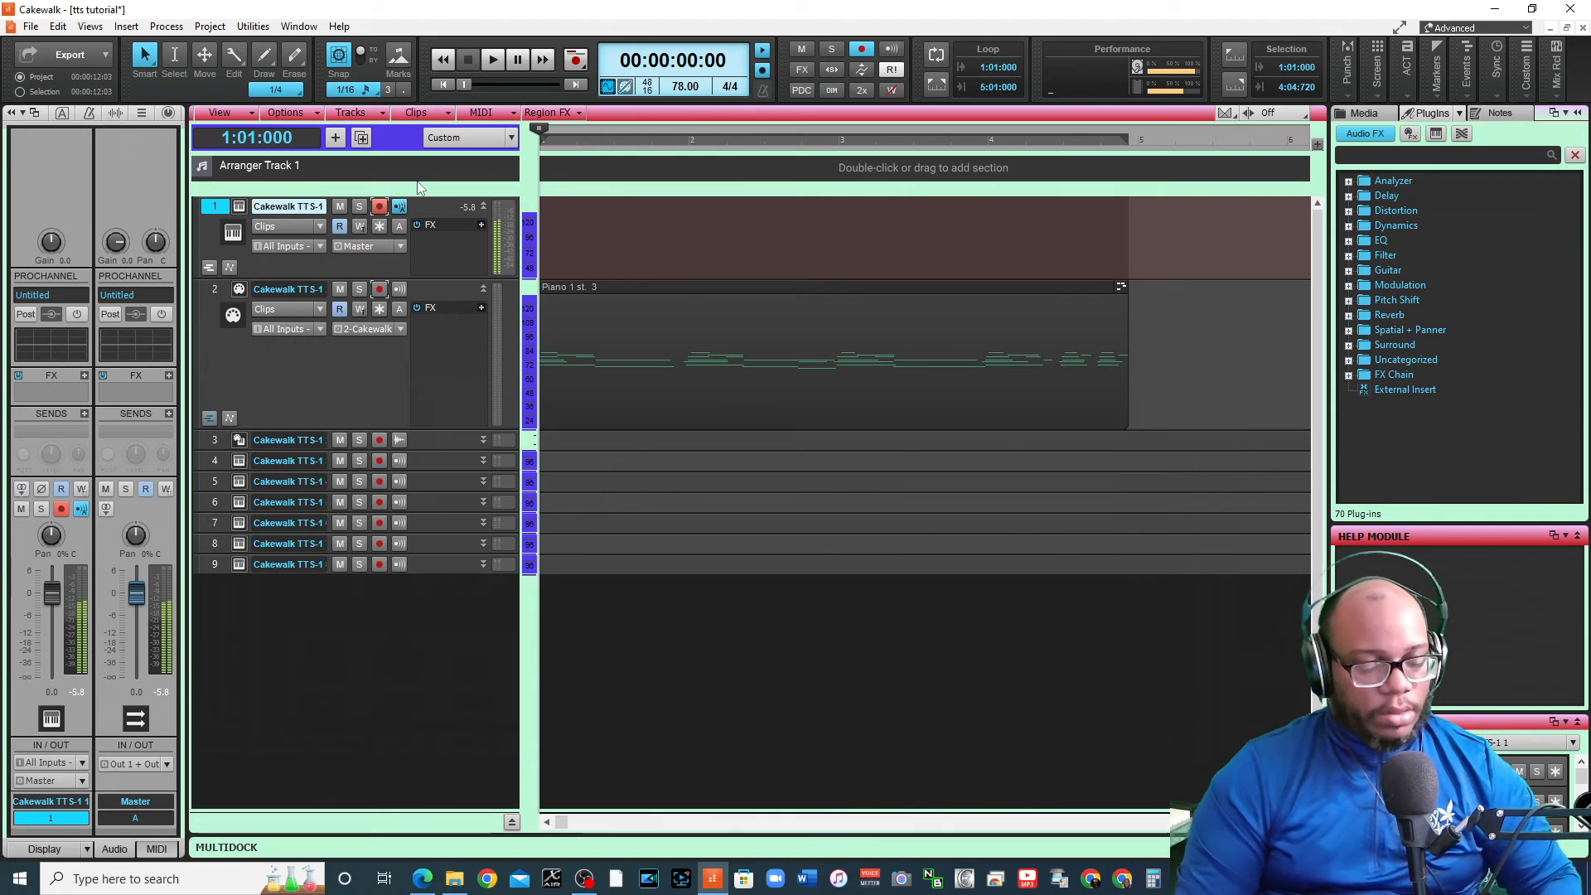
Play the project to check the track 1 bass part against the piano clip
key(space)
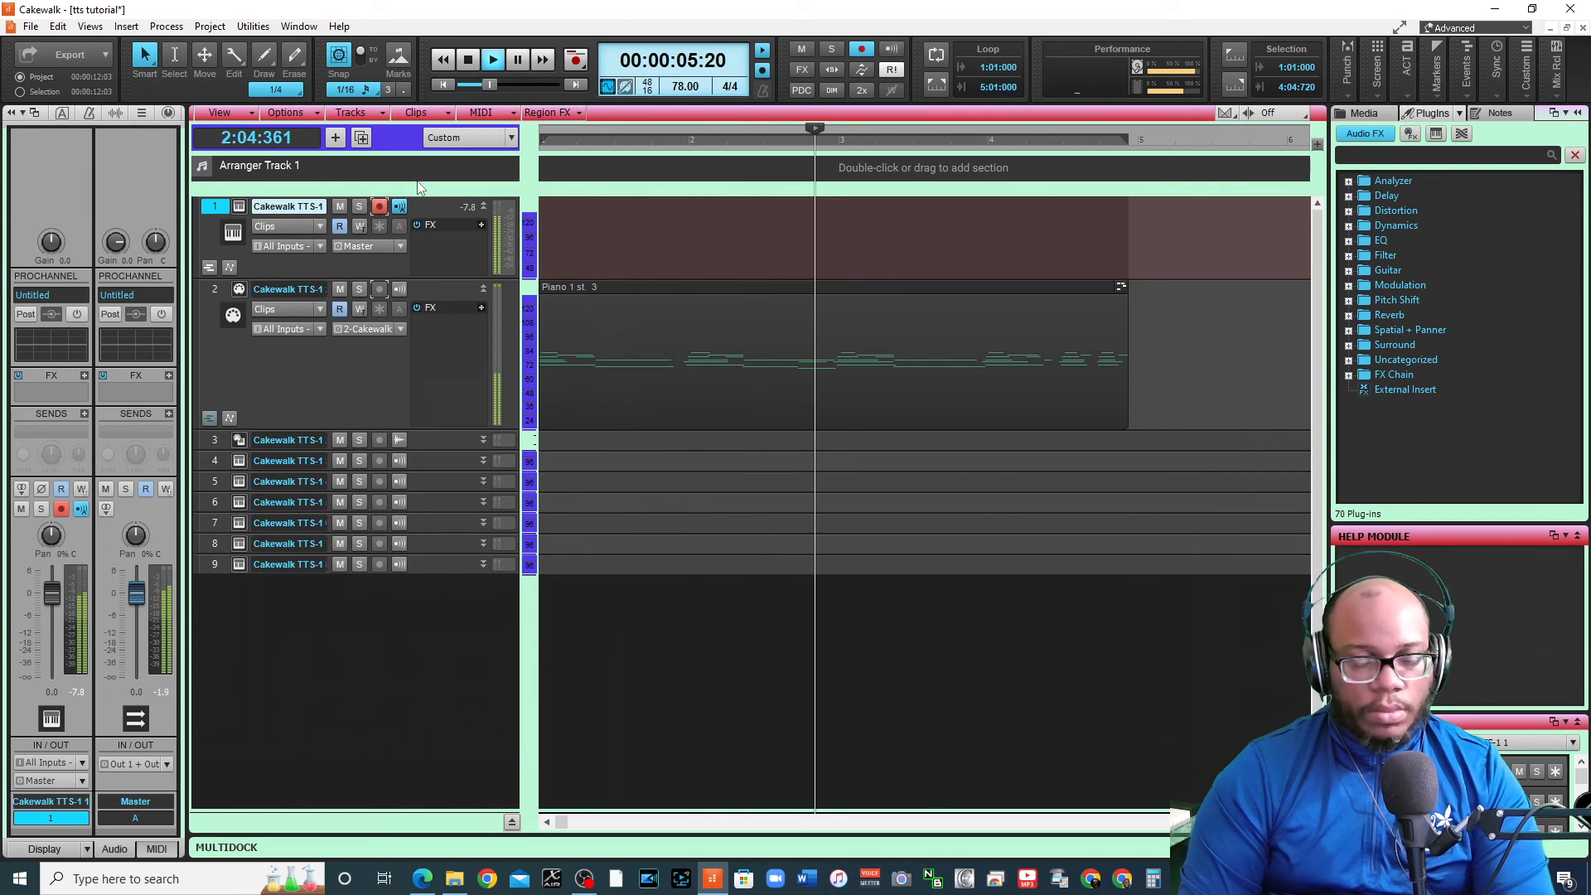
mouse_move(416, 184)
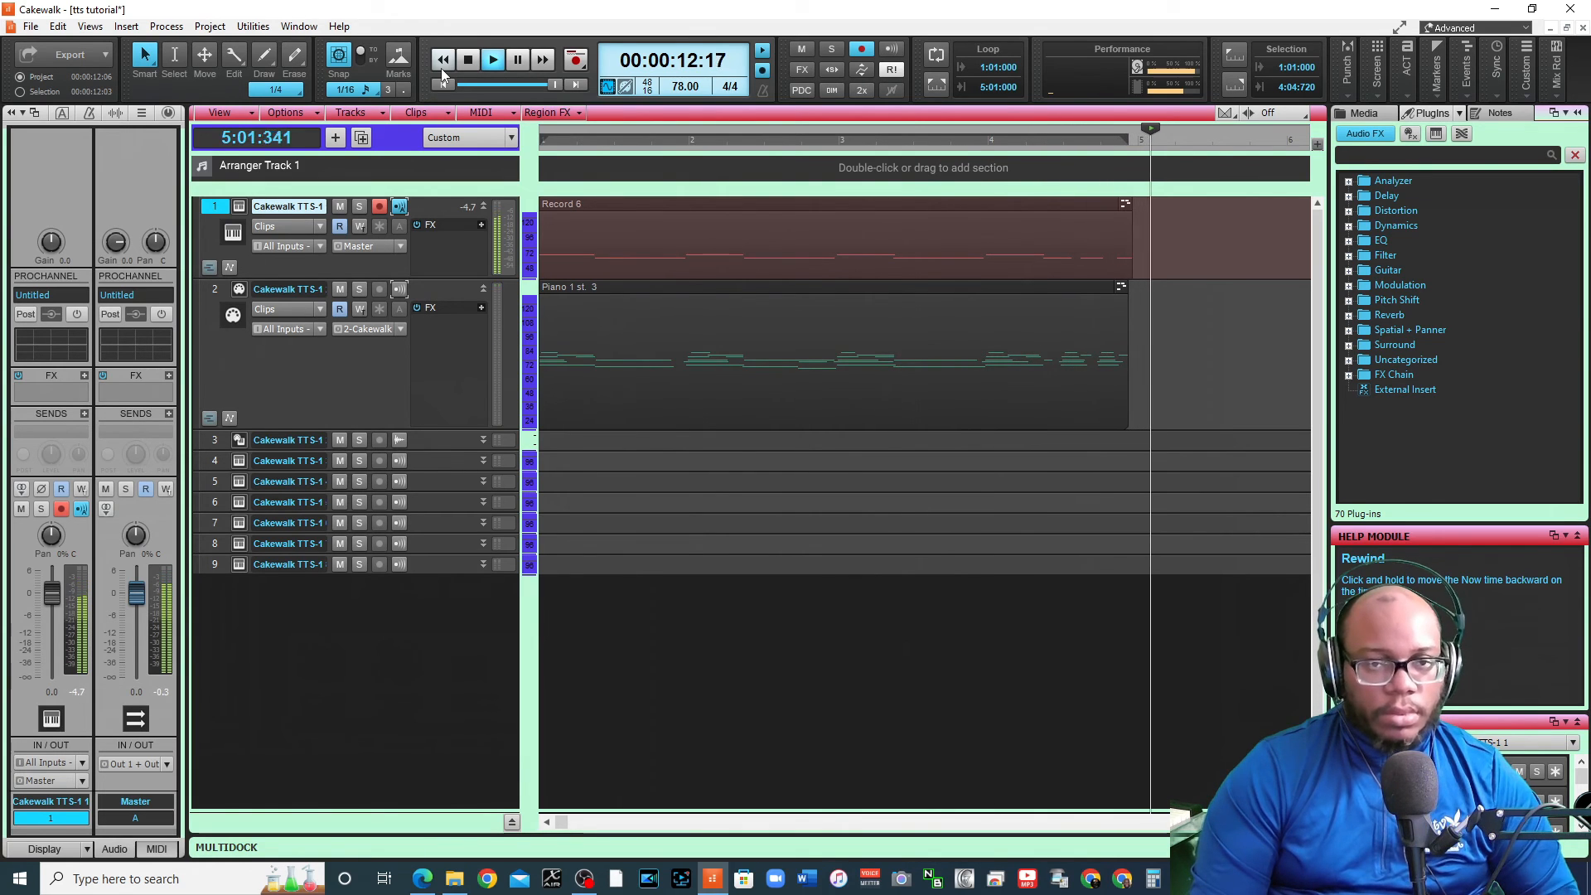
key(space)
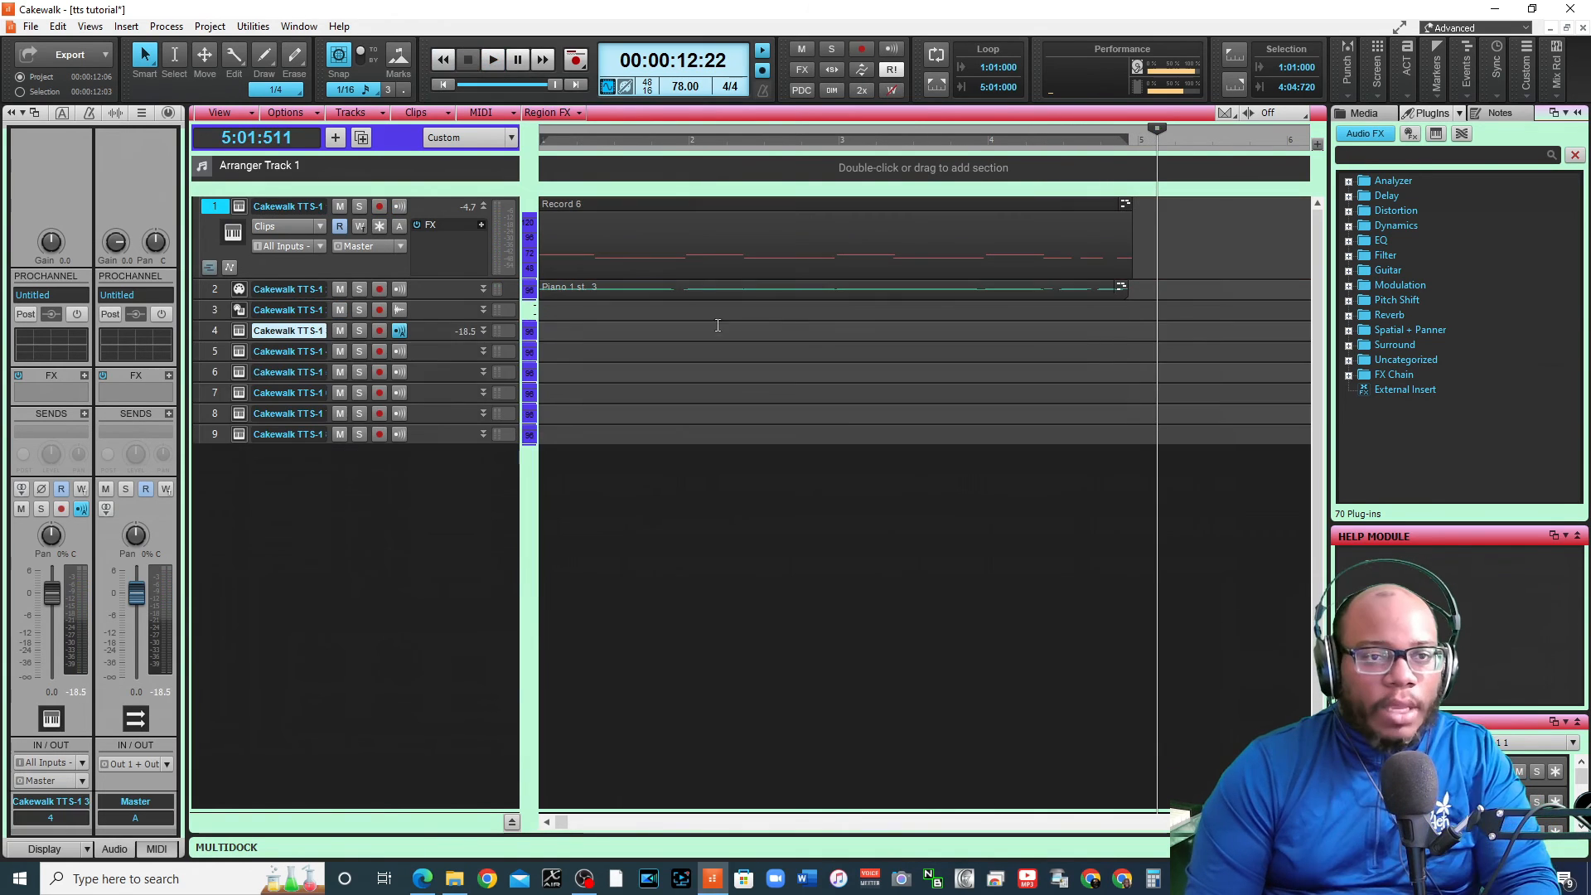
Expand track 4, show its MIDI settings in the inspector, and set its MIDI channel to 10
click(484, 330)
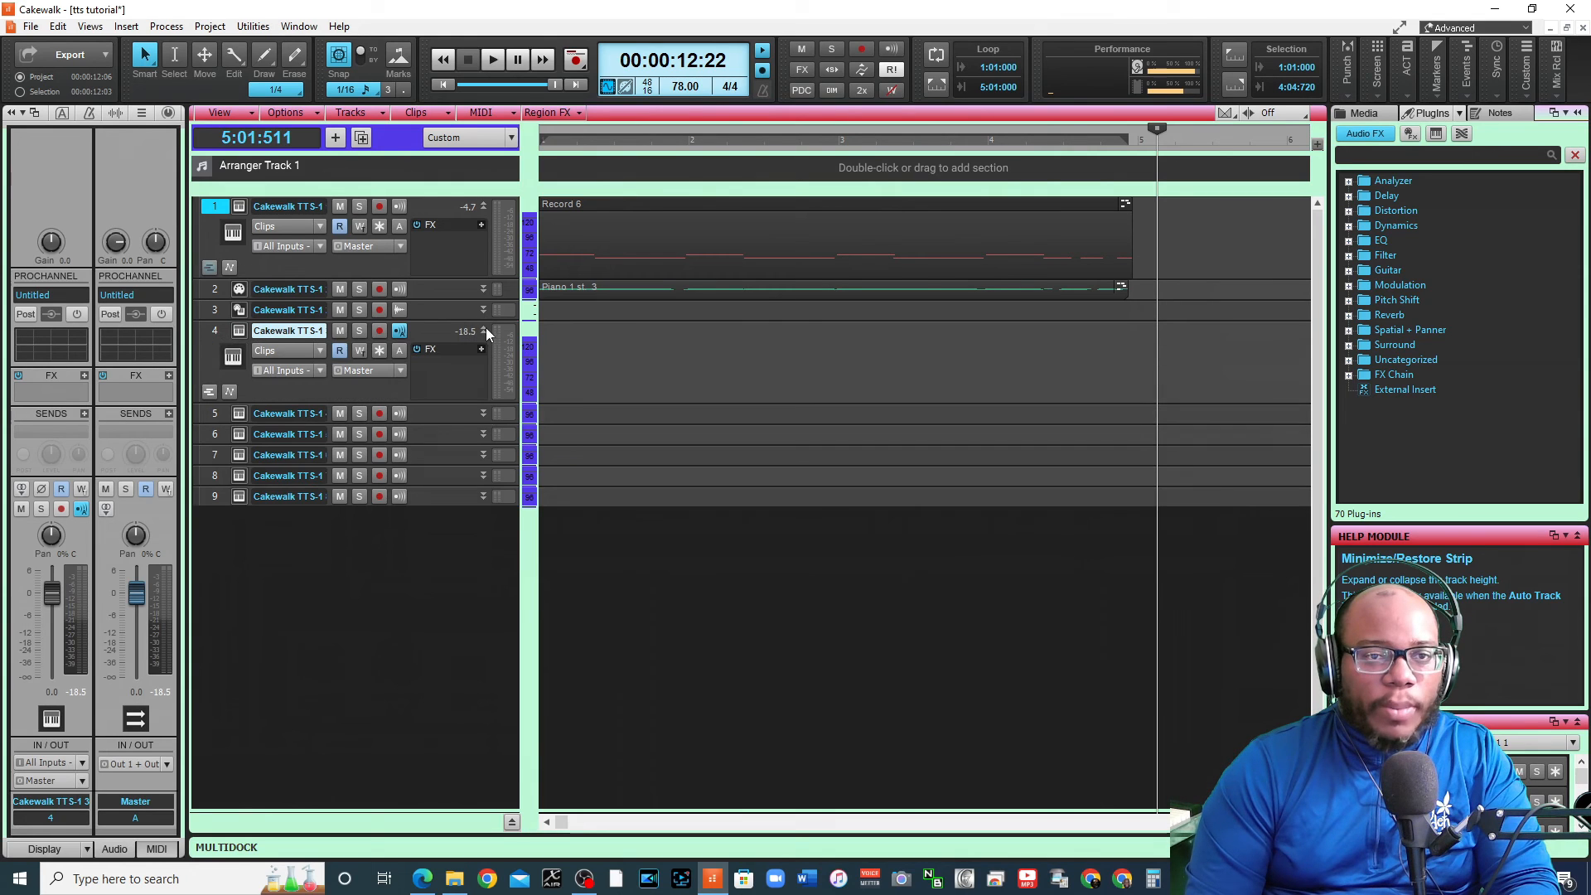
click(217, 332)
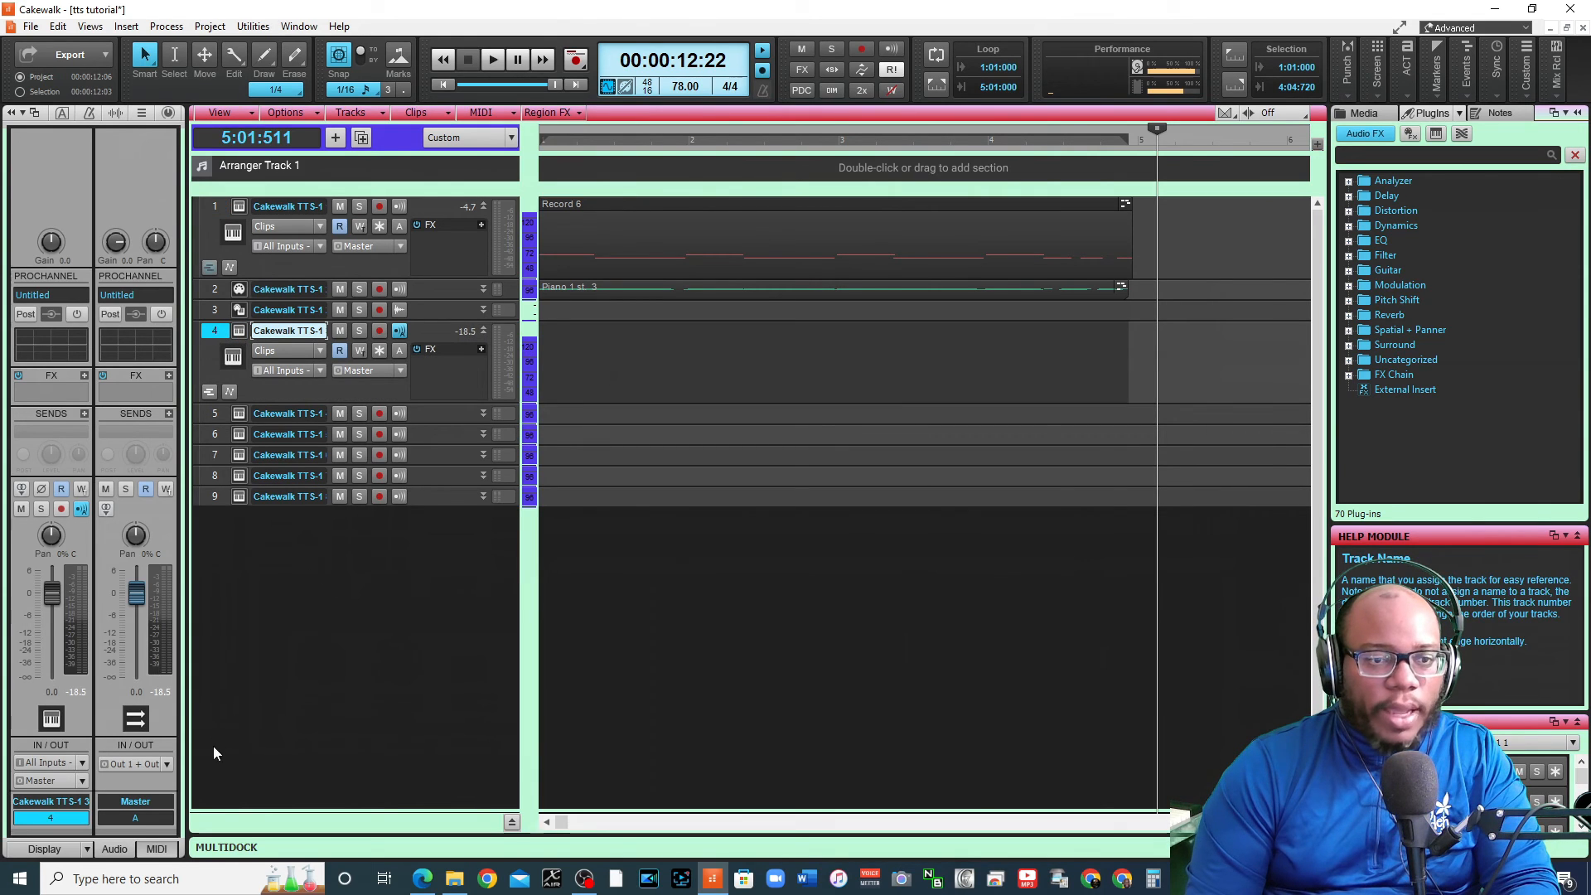
click(157, 850)
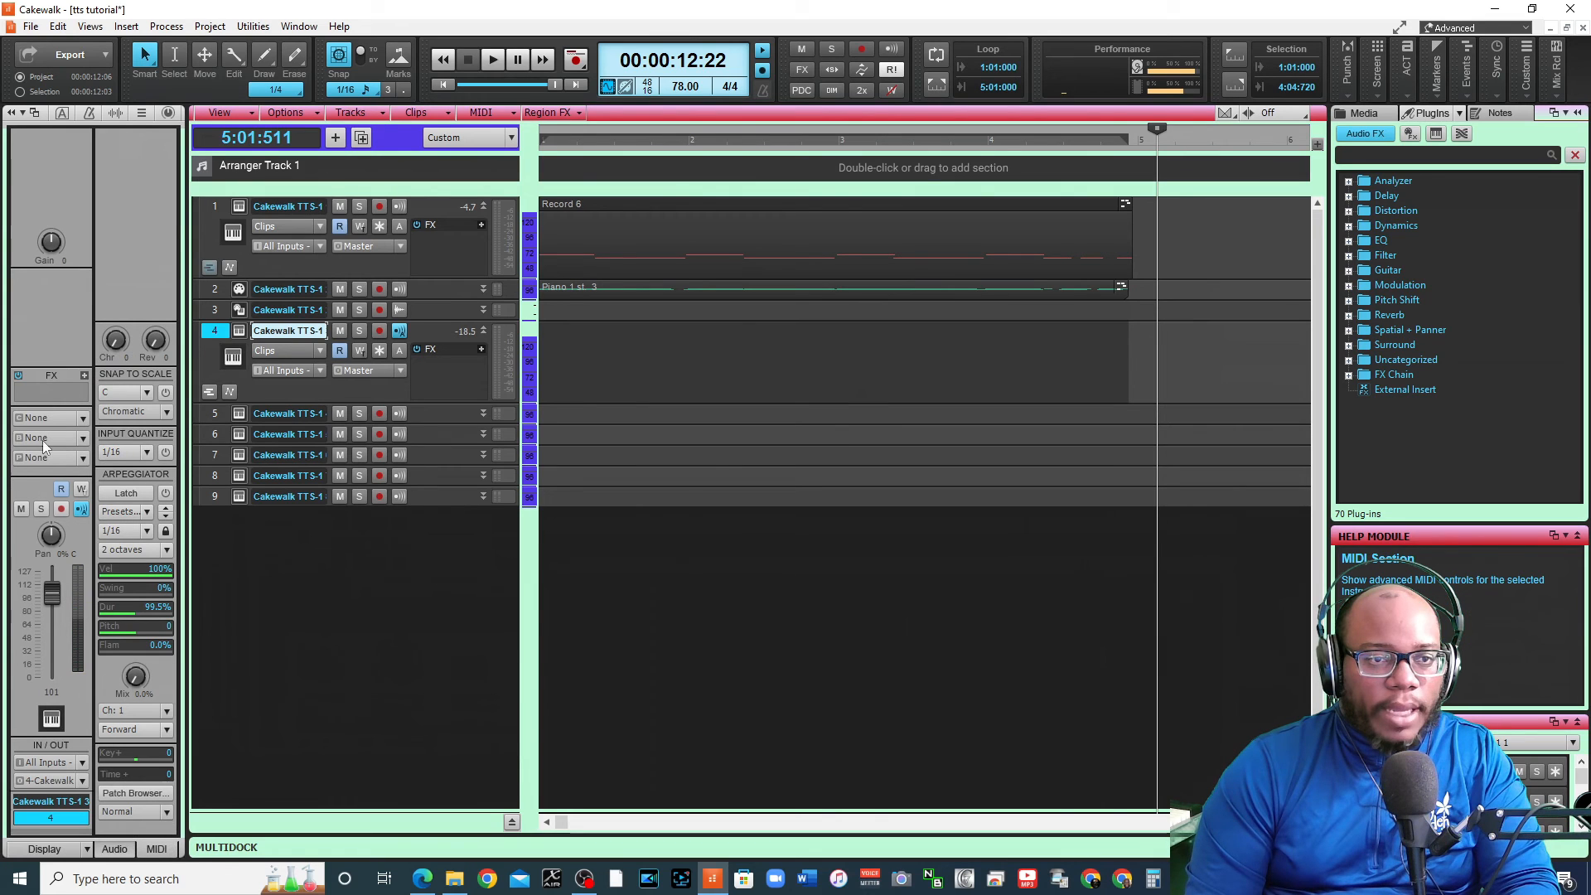
click(82, 420)
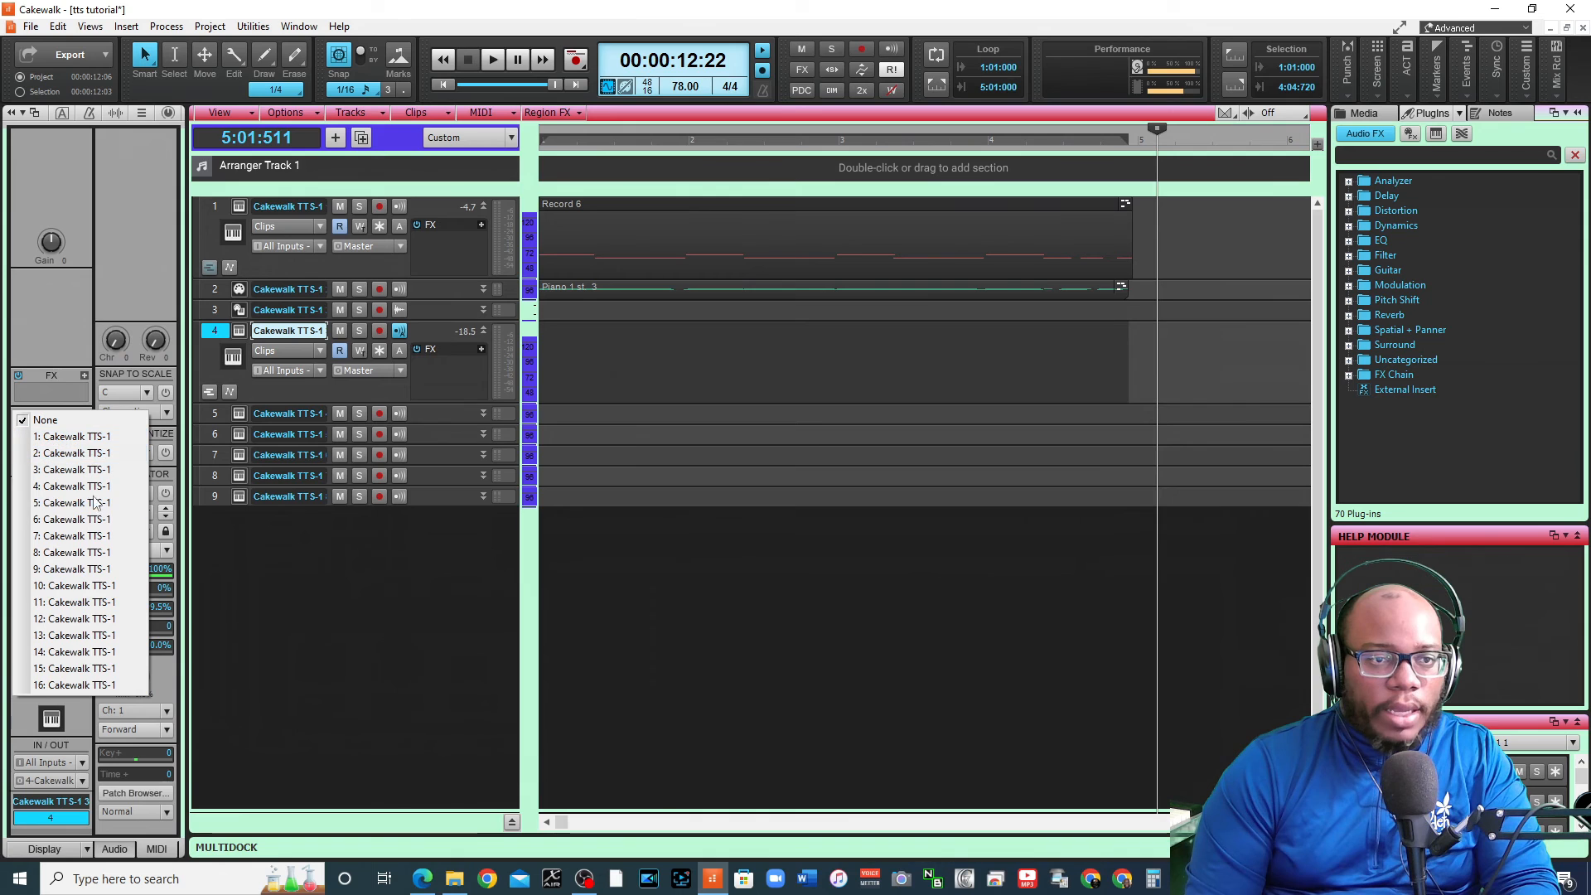
click(83, 585)
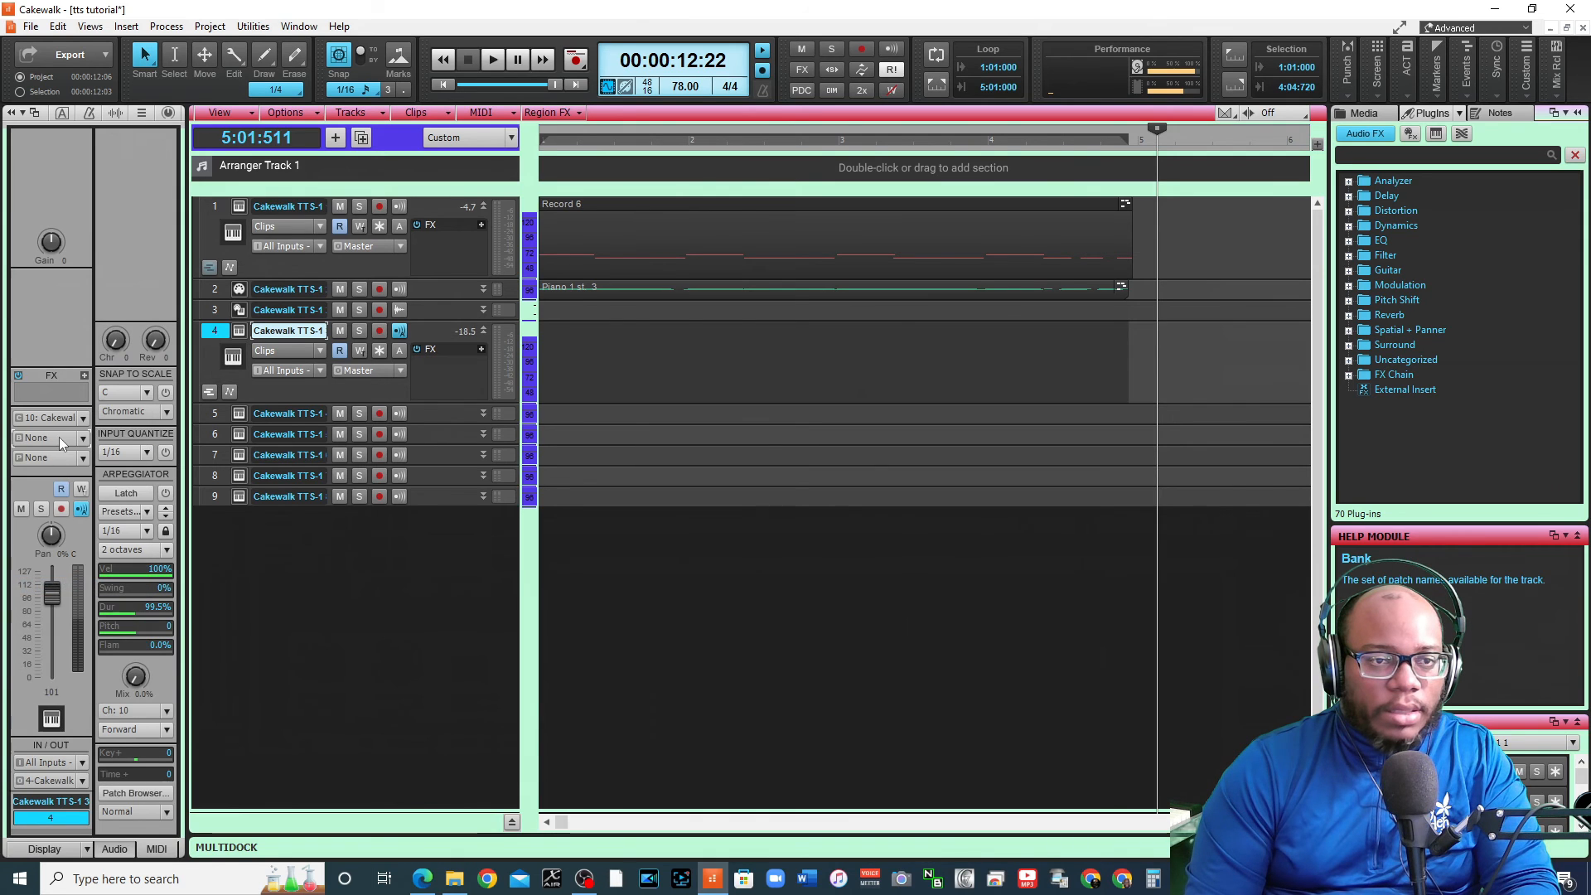
Set track 4's bank to 15360-Preset Rhythm and its patch to Standard Set
click(83, 439)
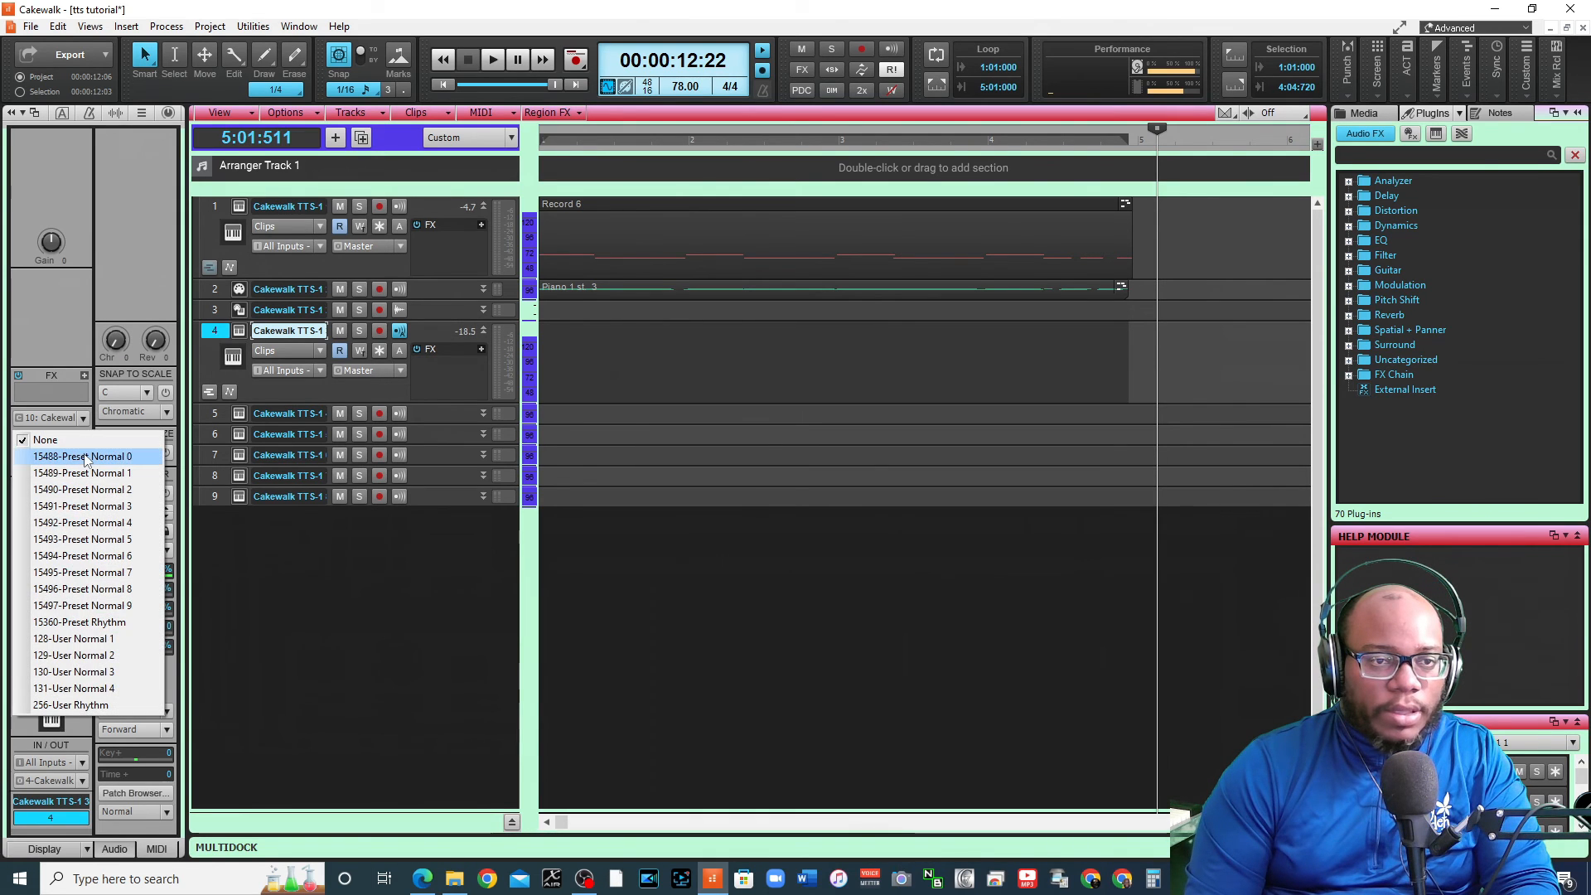
click(124, 622)
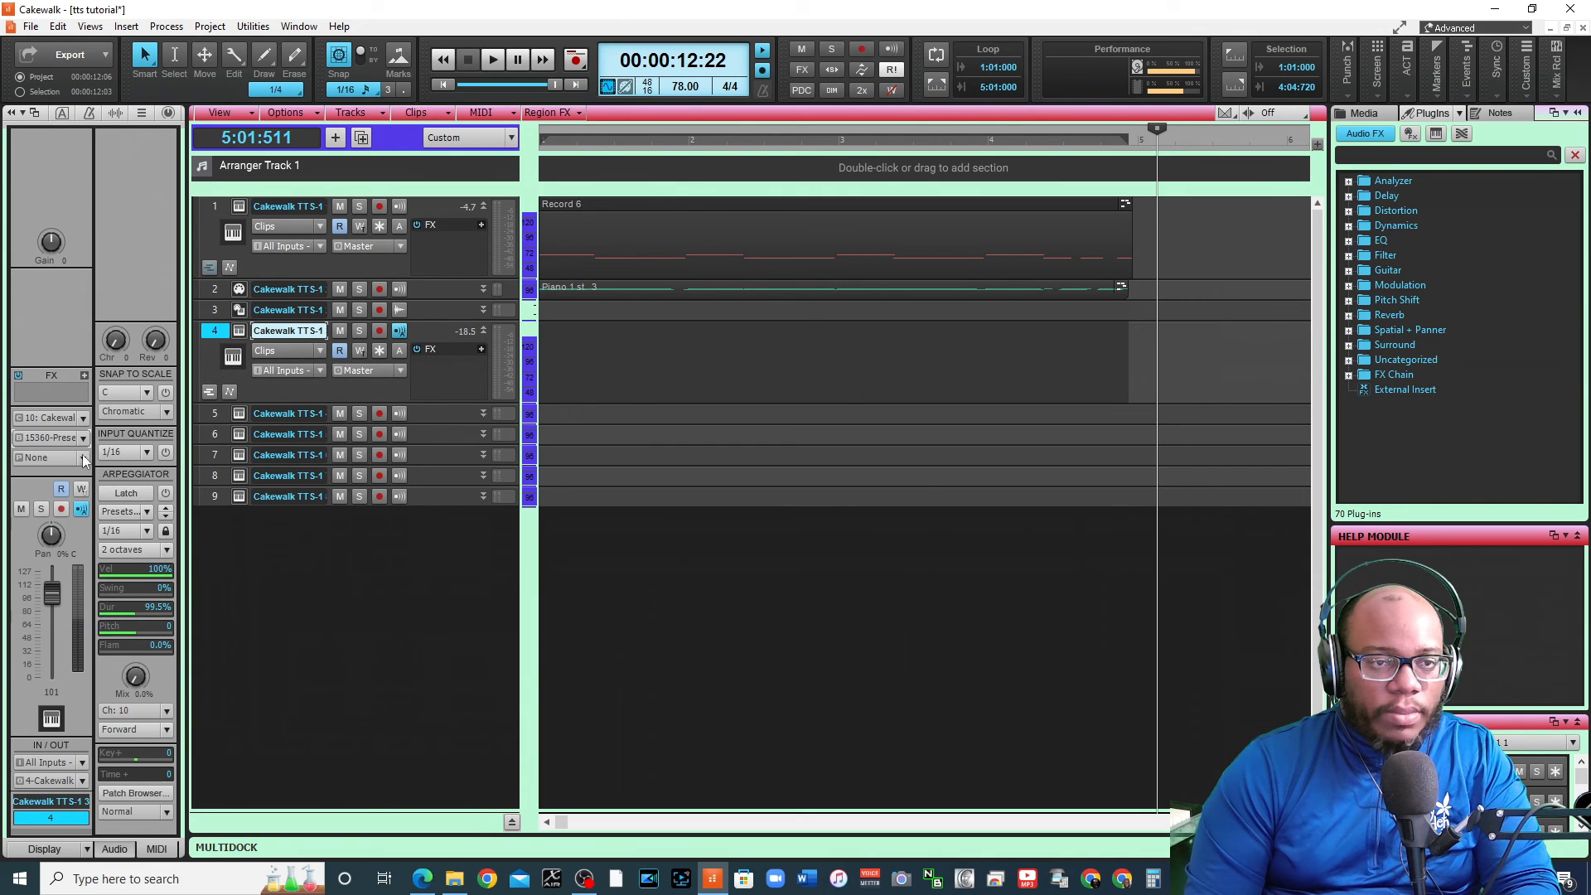
click(83, 458)
click(61, 32)
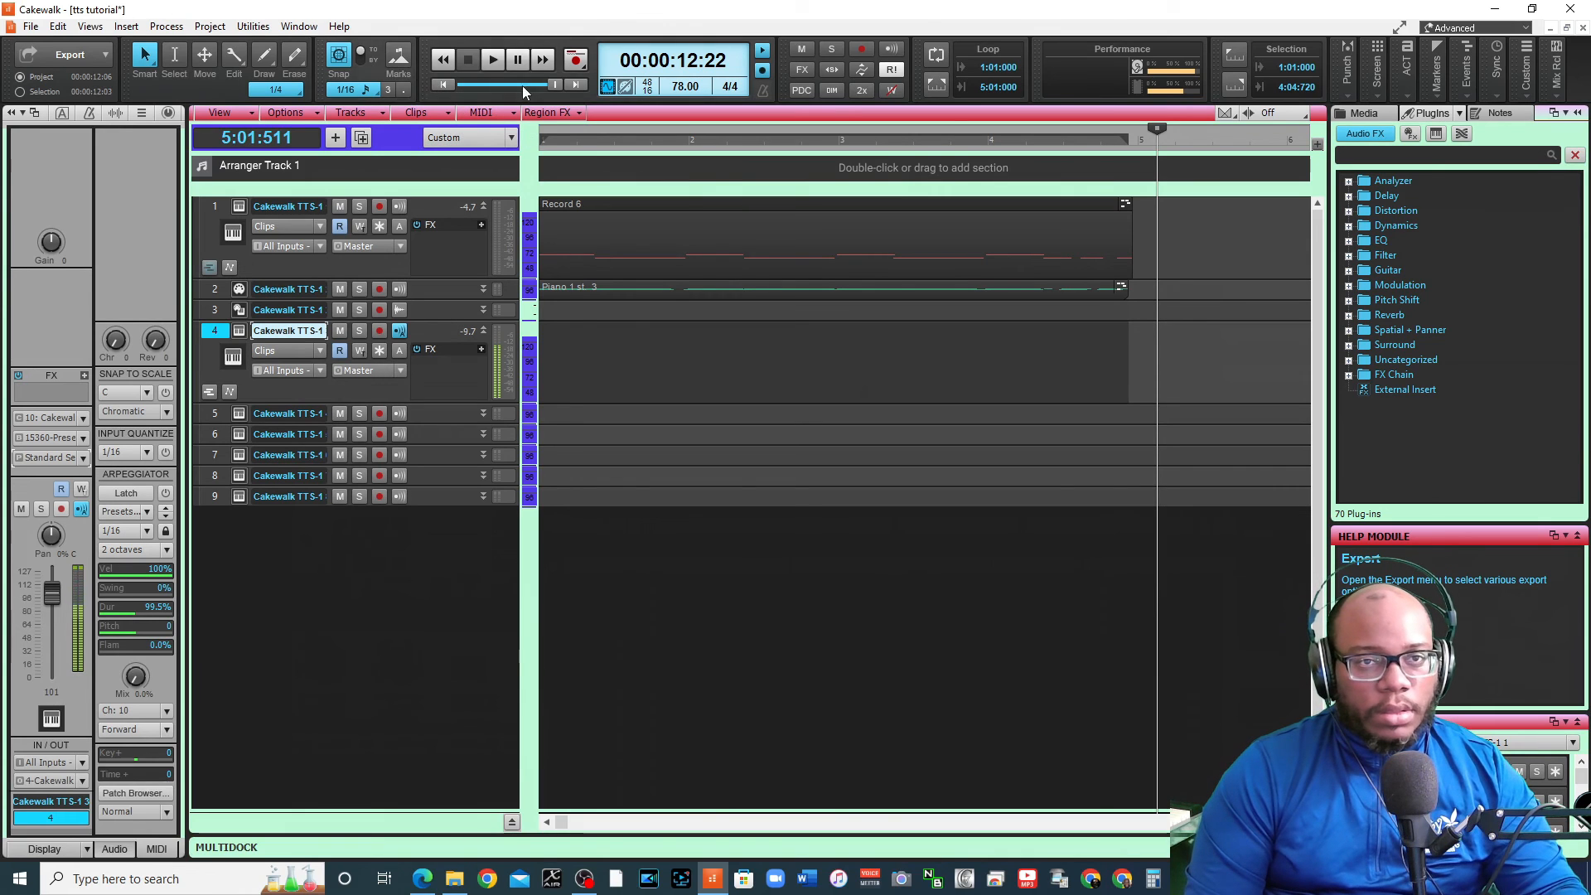
Record a drum part of about four measures on track 4 from the project start and play it back
click(445, 84)
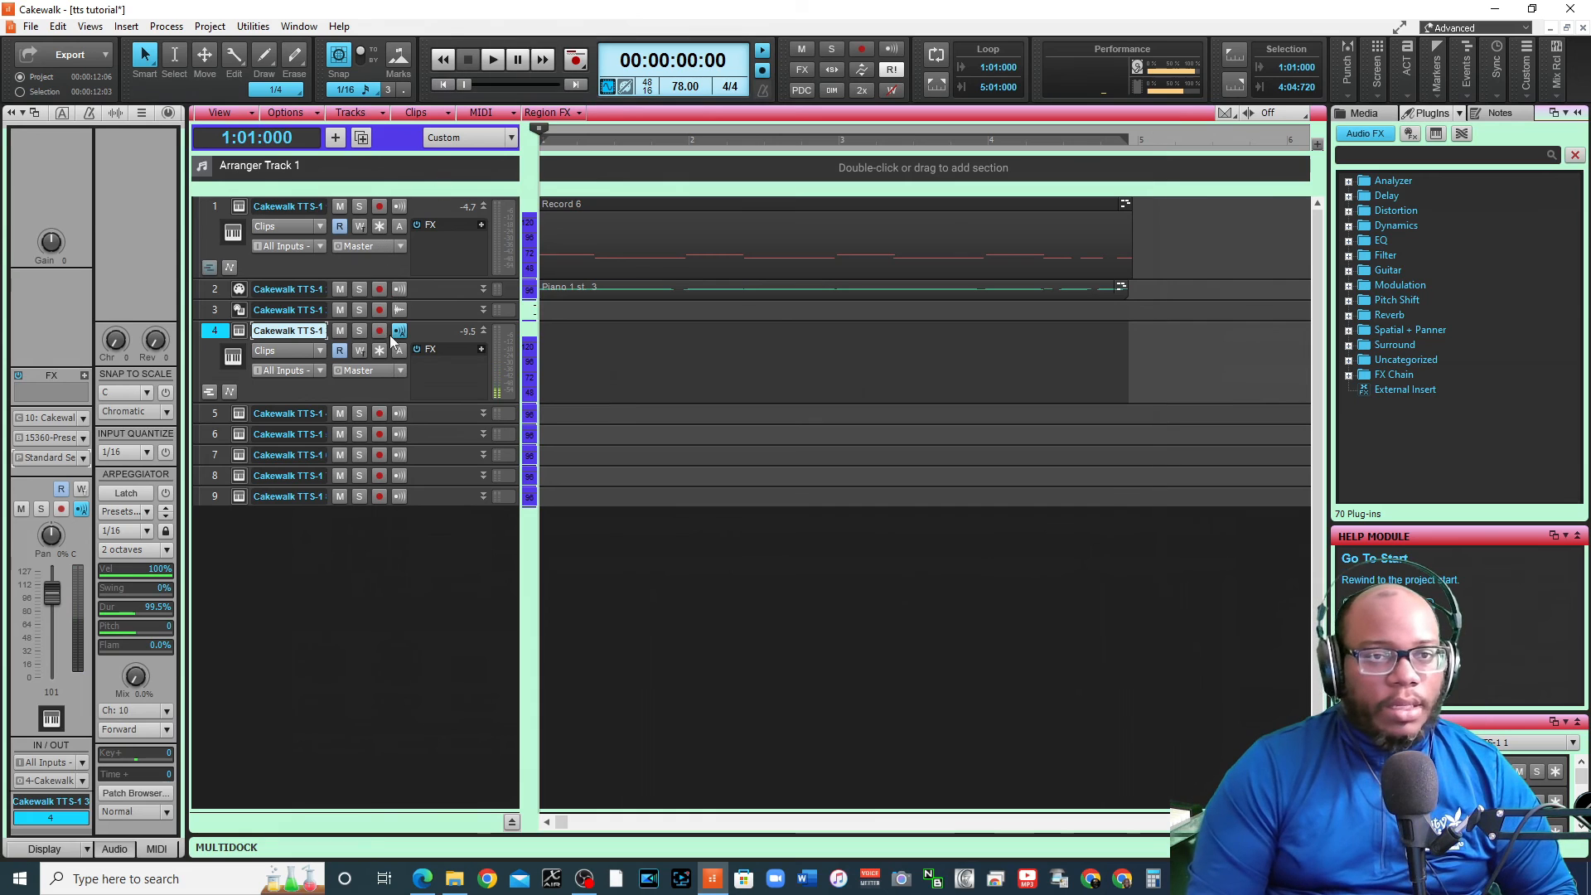
click(380, 331)
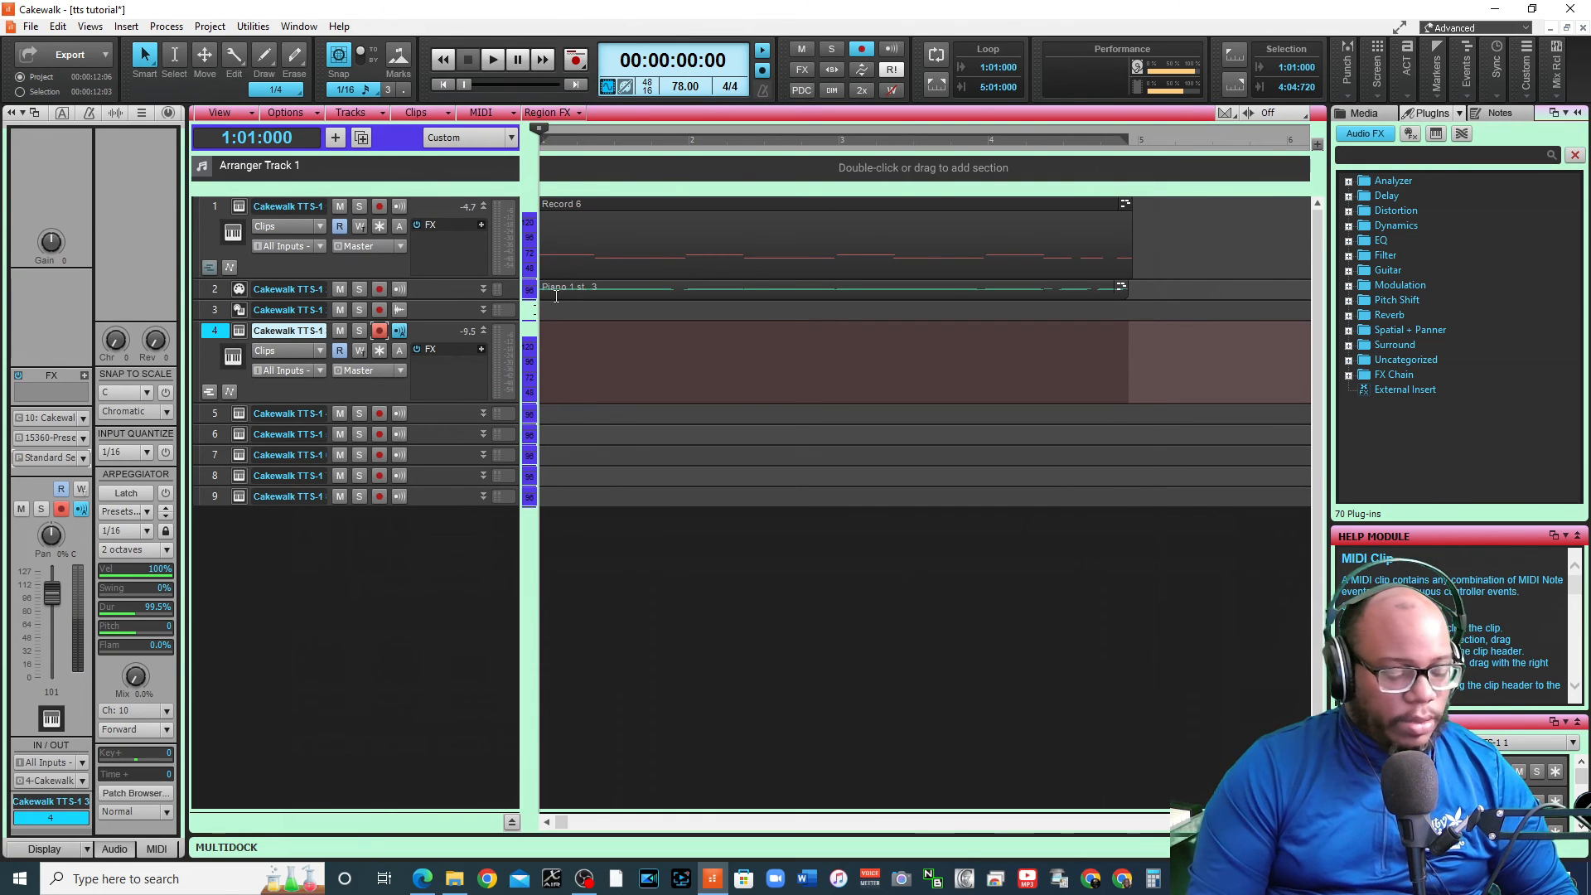
key(r)
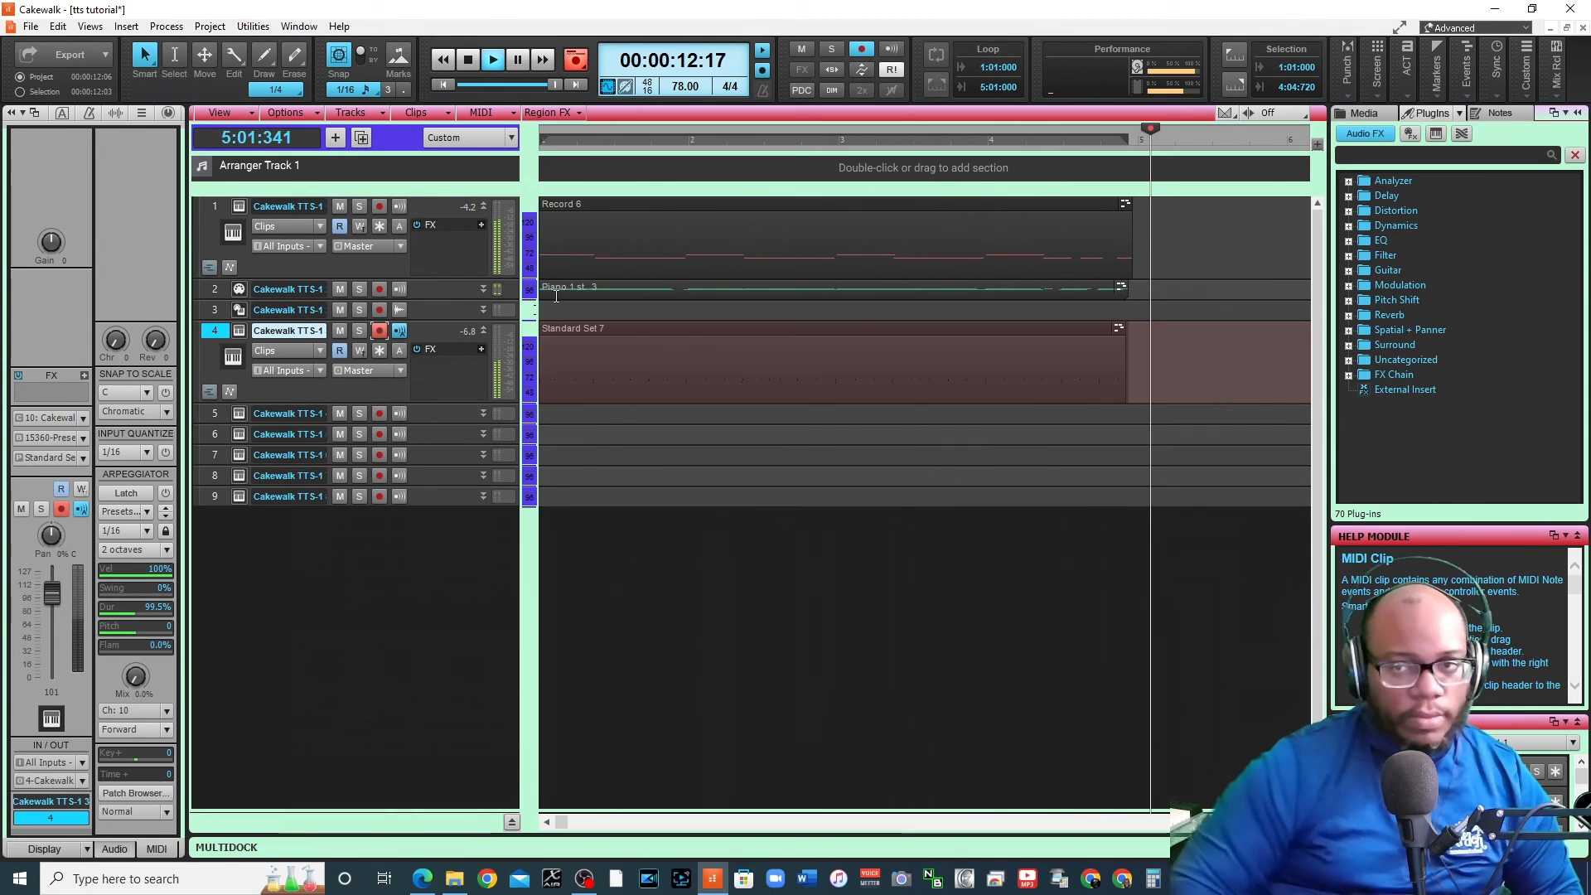
click(444, 83)
key(space)
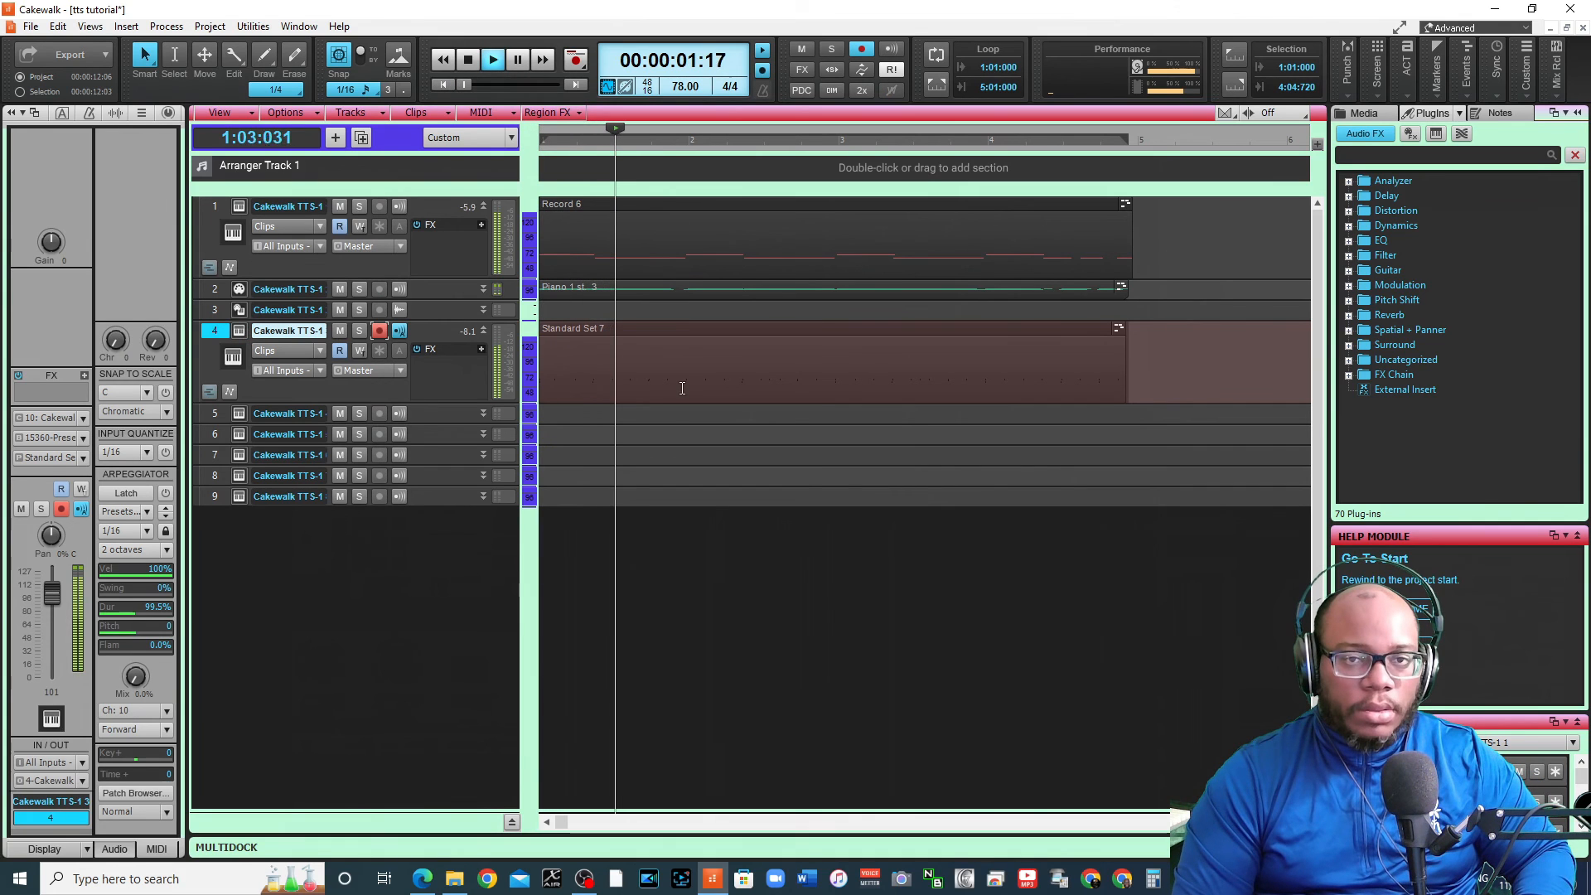
Quantize the recorded drum clip on track 4 to 1/16 at 100 percent strength and play the project from the start
click(567, 331)
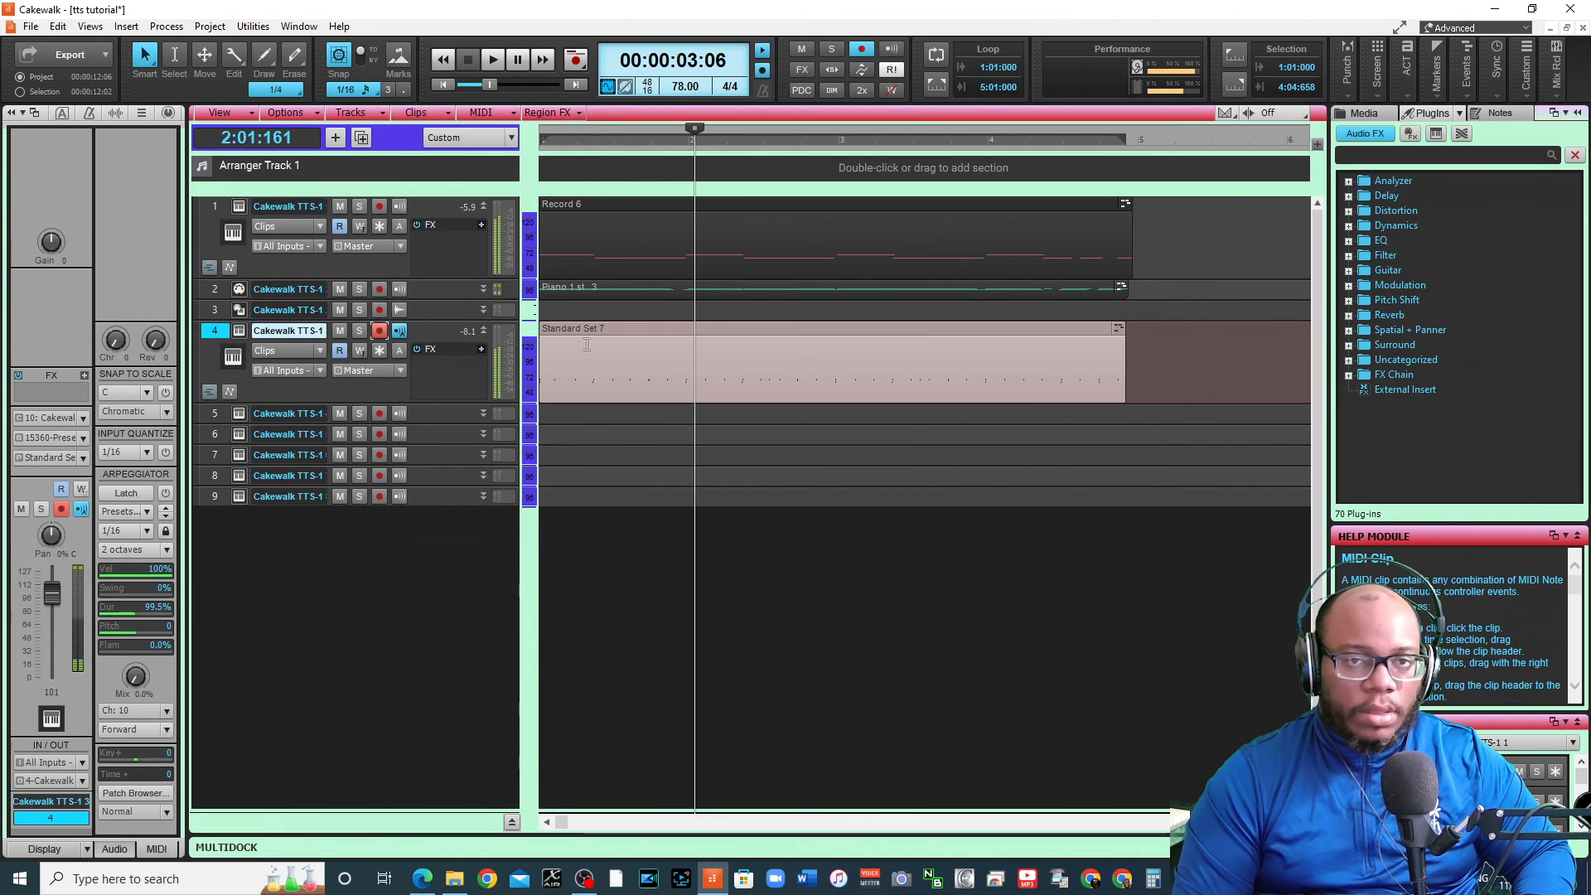
key(q)
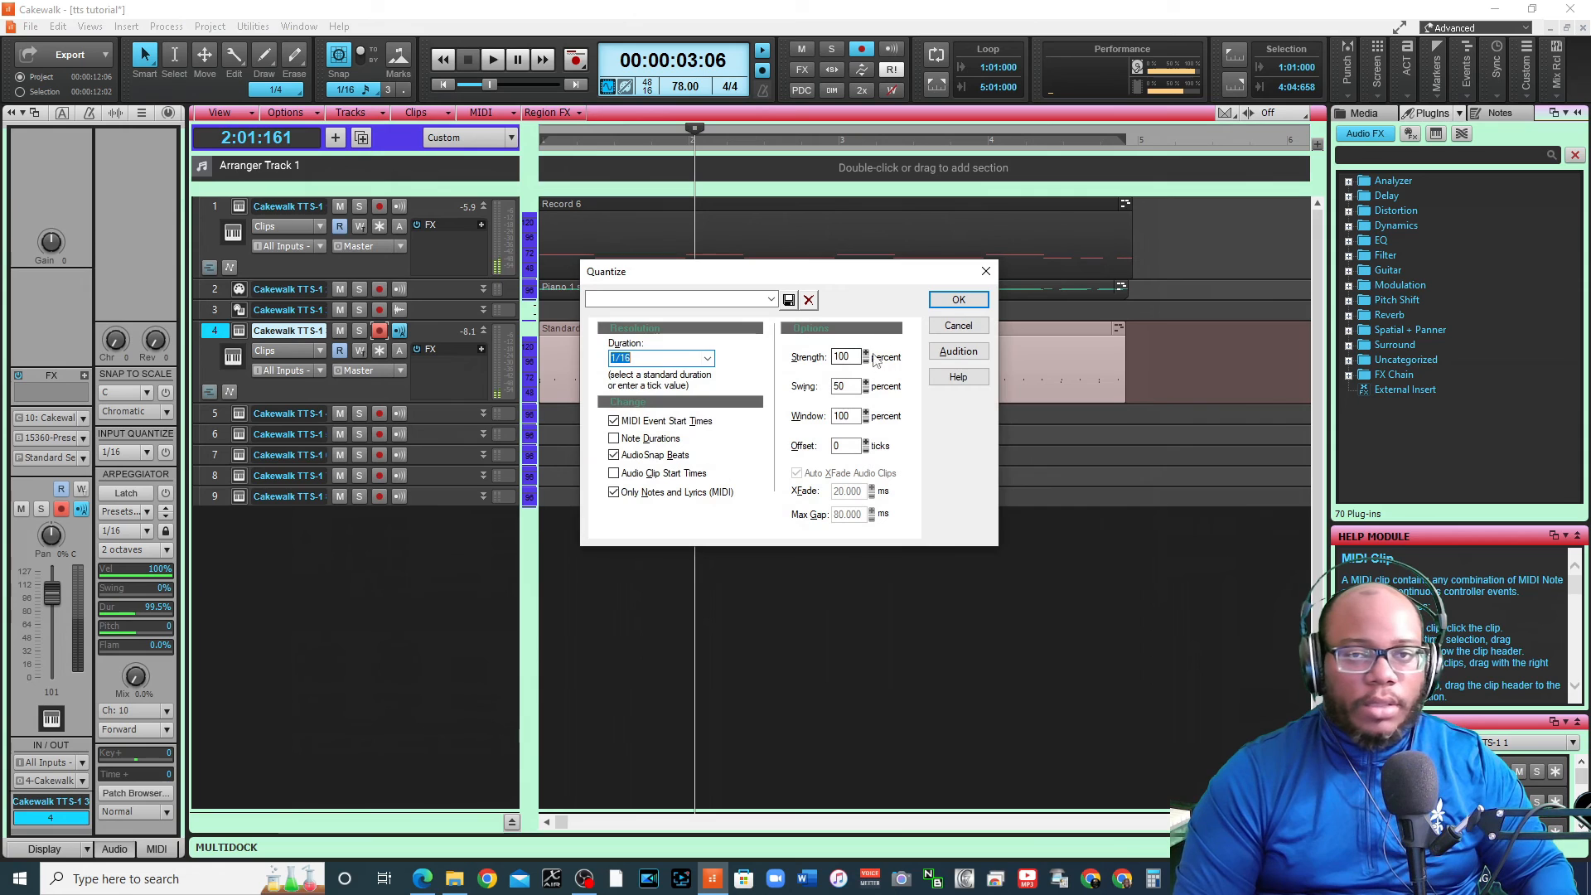
click(939, 303)
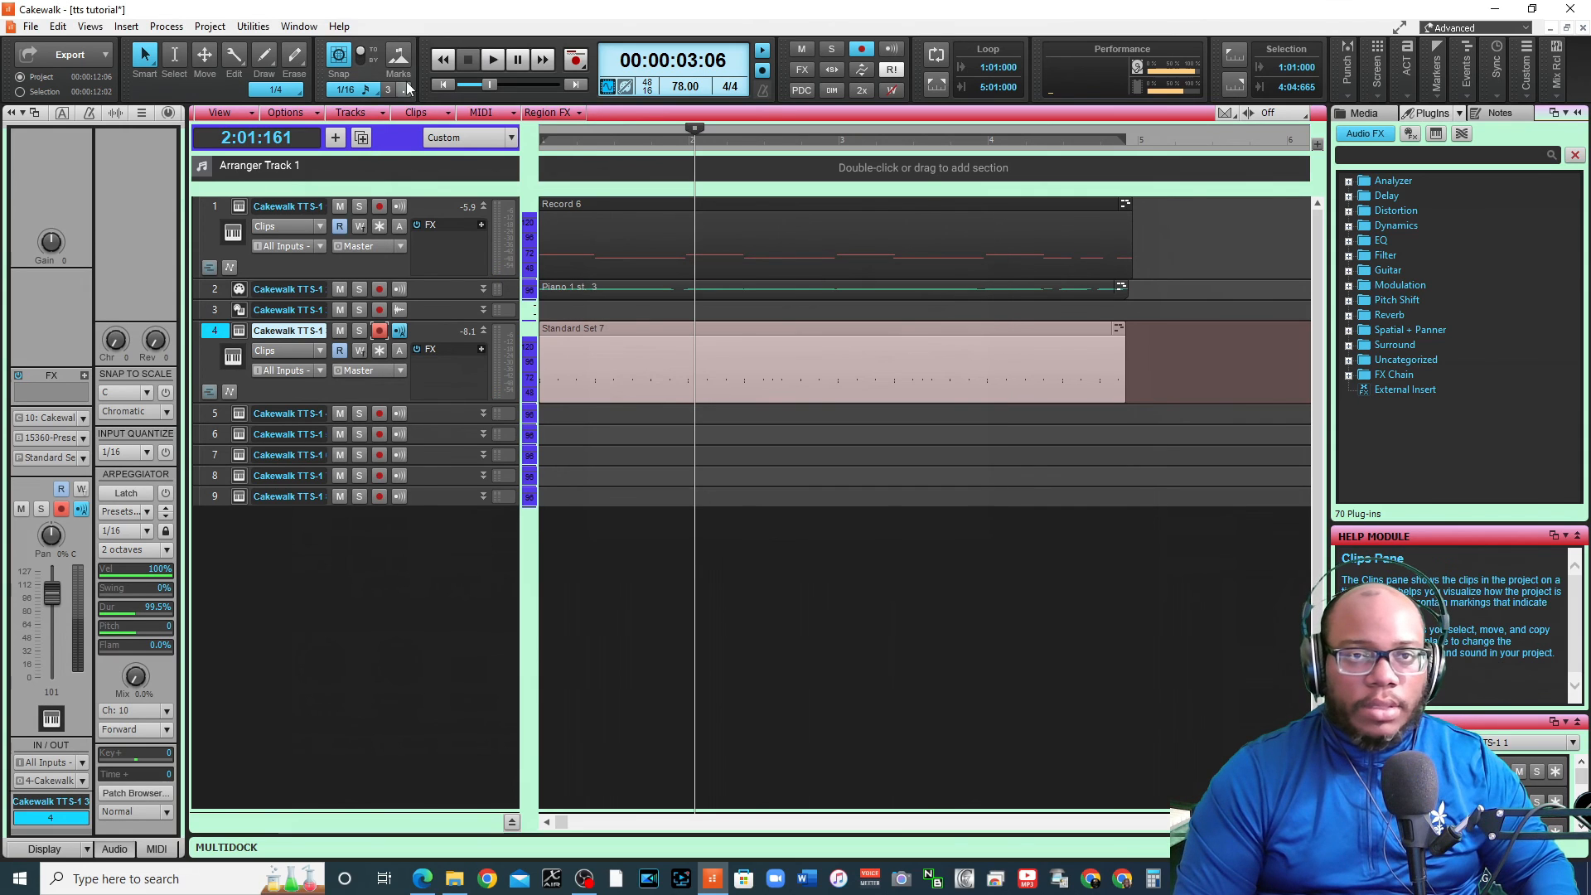
click(442, 85)
key(space)
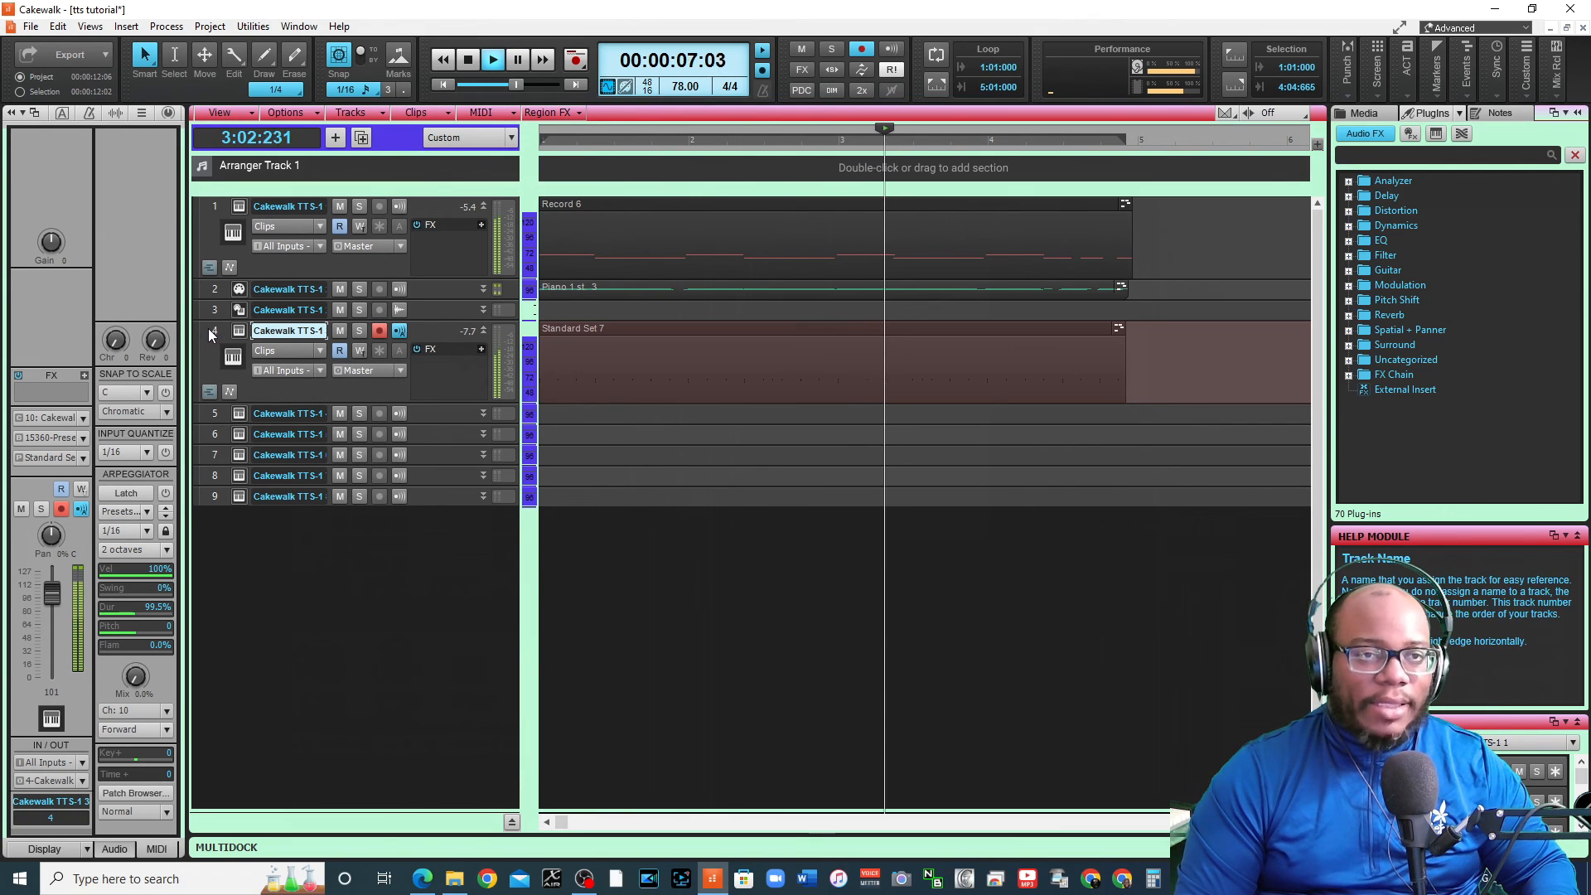
Switch track 4's patch to Room Set and audition the drums from the project start
click(82, 461)
click(68, 163)
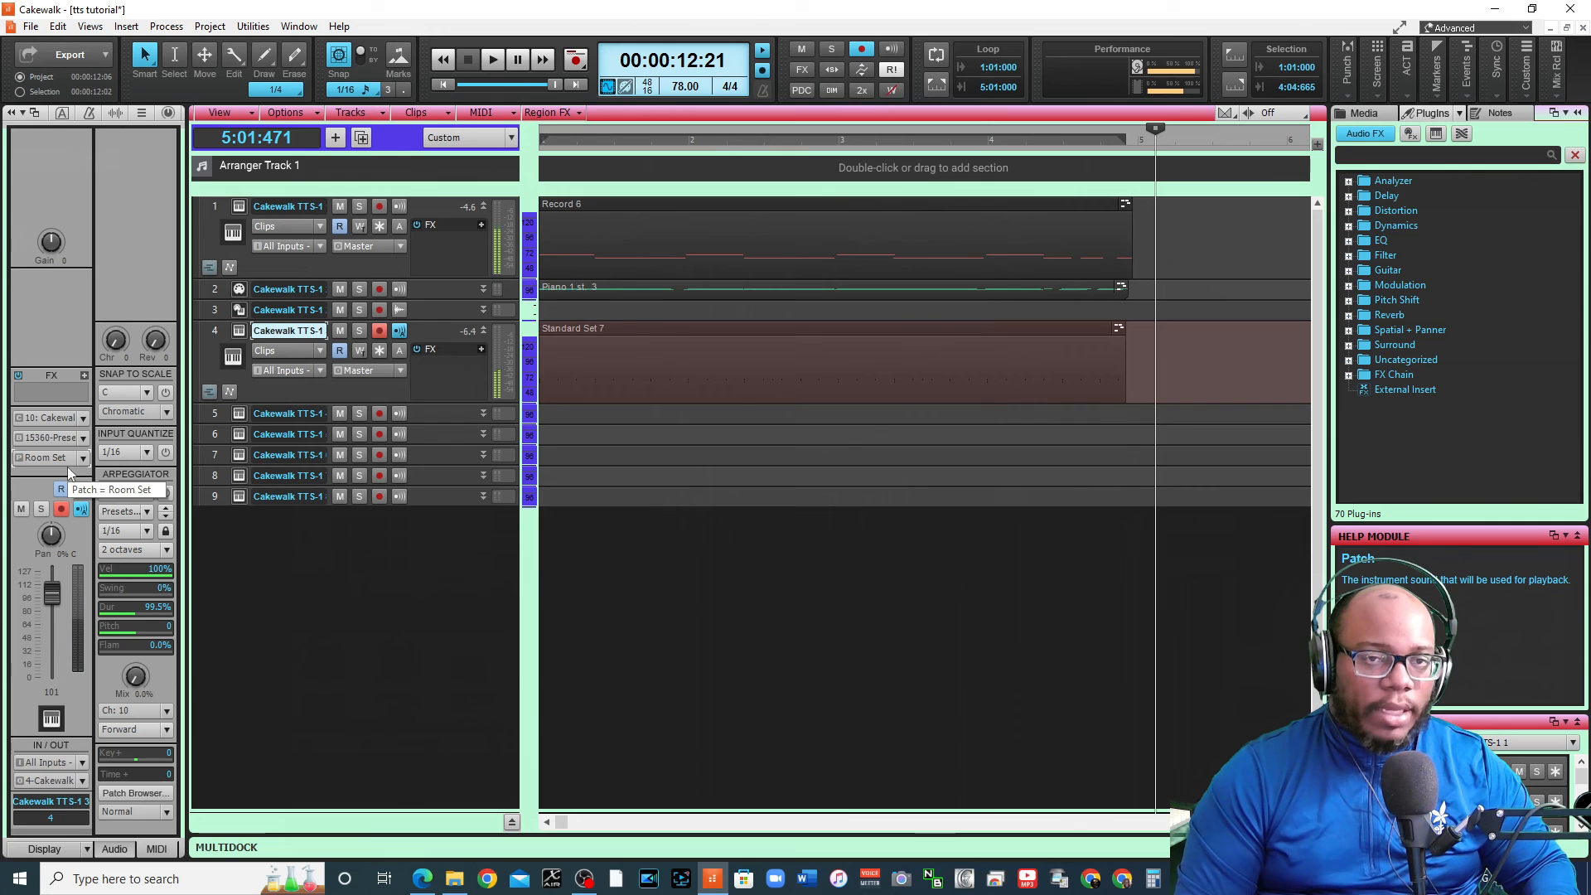
click(442, 84)
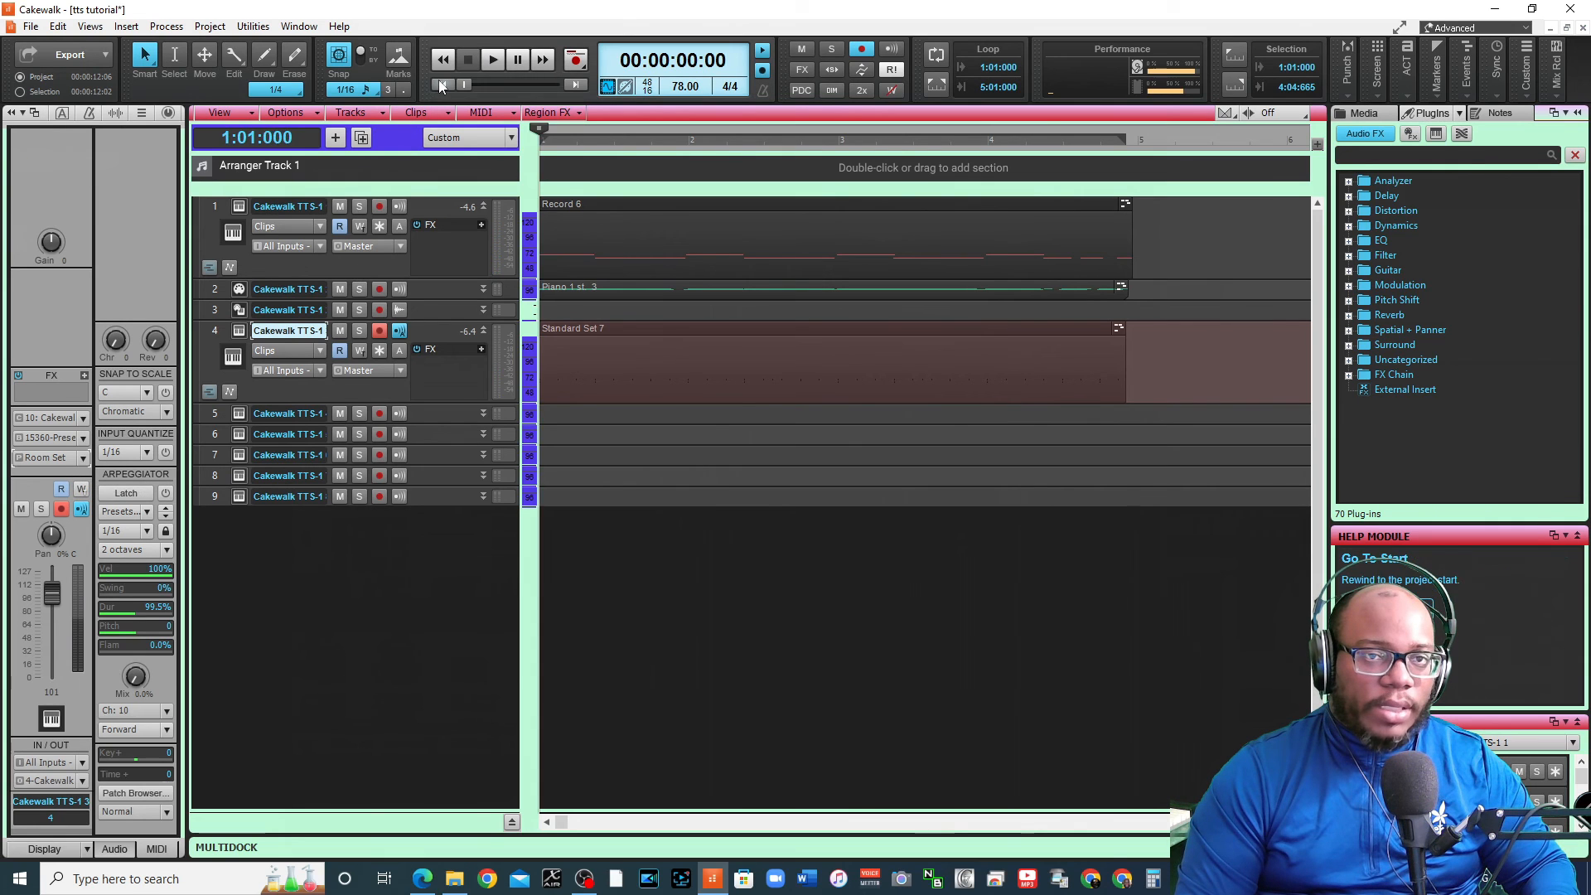
key(space)
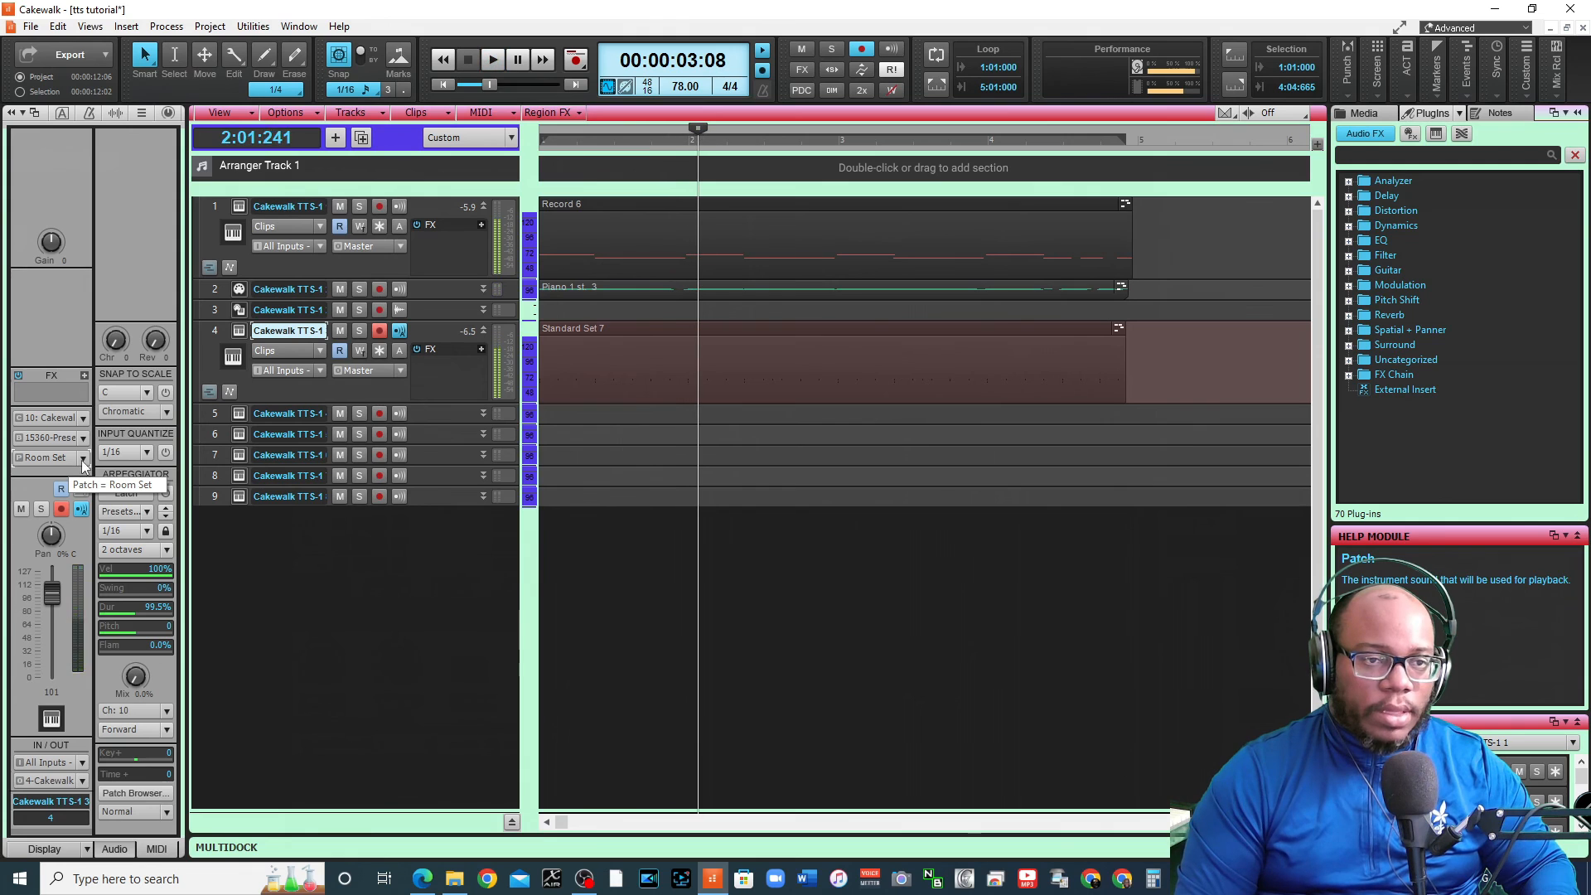
Switch track 4's patch to Power Set and audition the drums from the project start
click(83, 459)
click(63, 294)
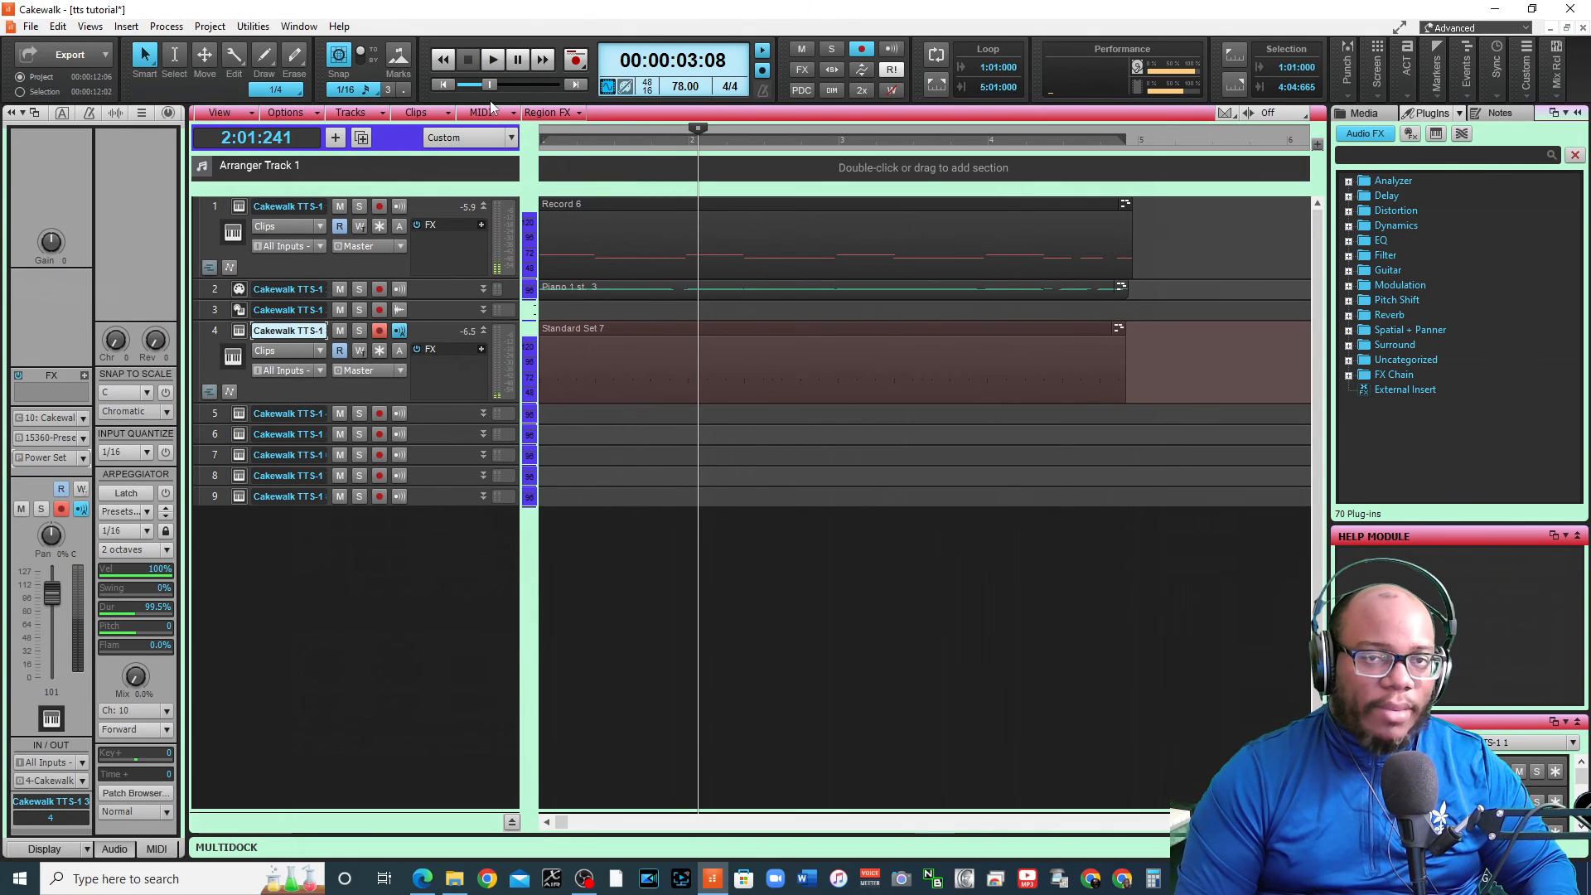
click(443, 85)
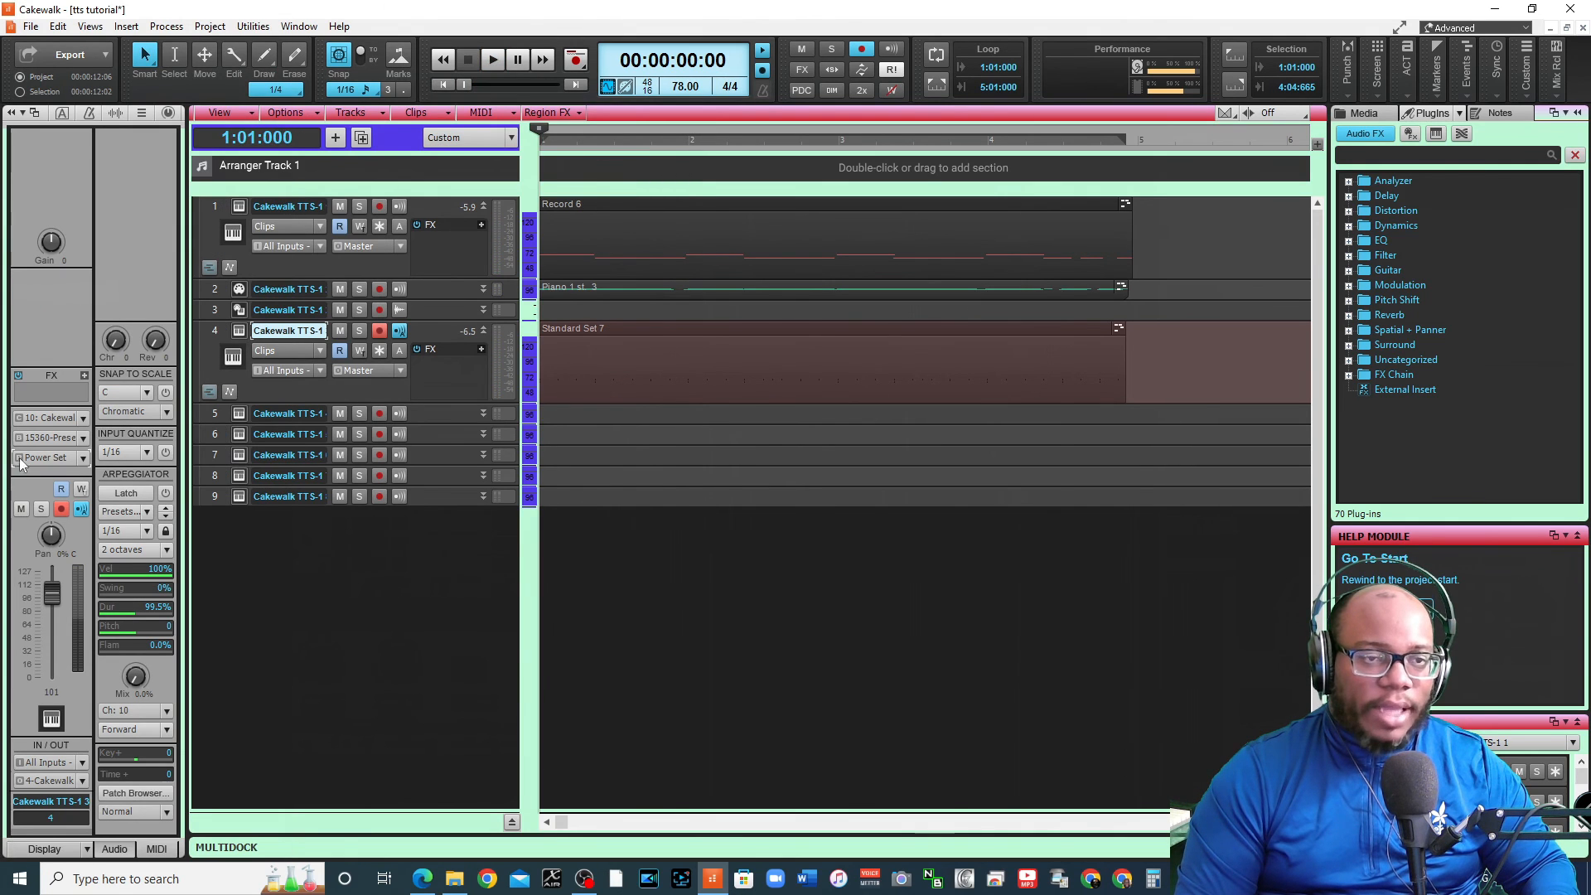
key(space)
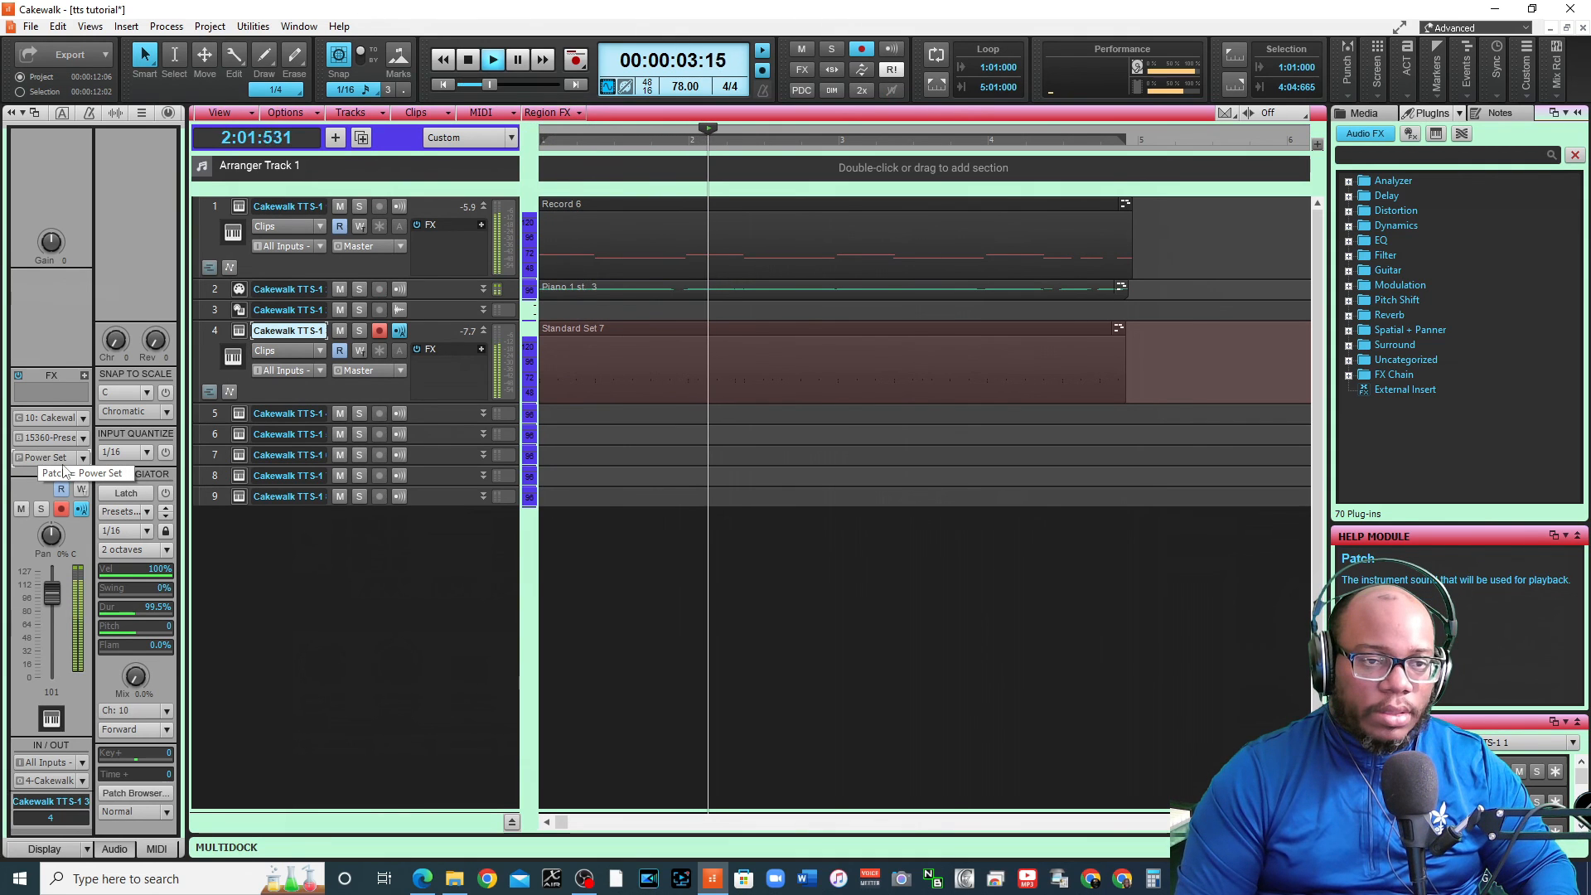
Switch track 4's patch to Jazz Set, audition the drums from the project start, and stop playback
click(84, 459)
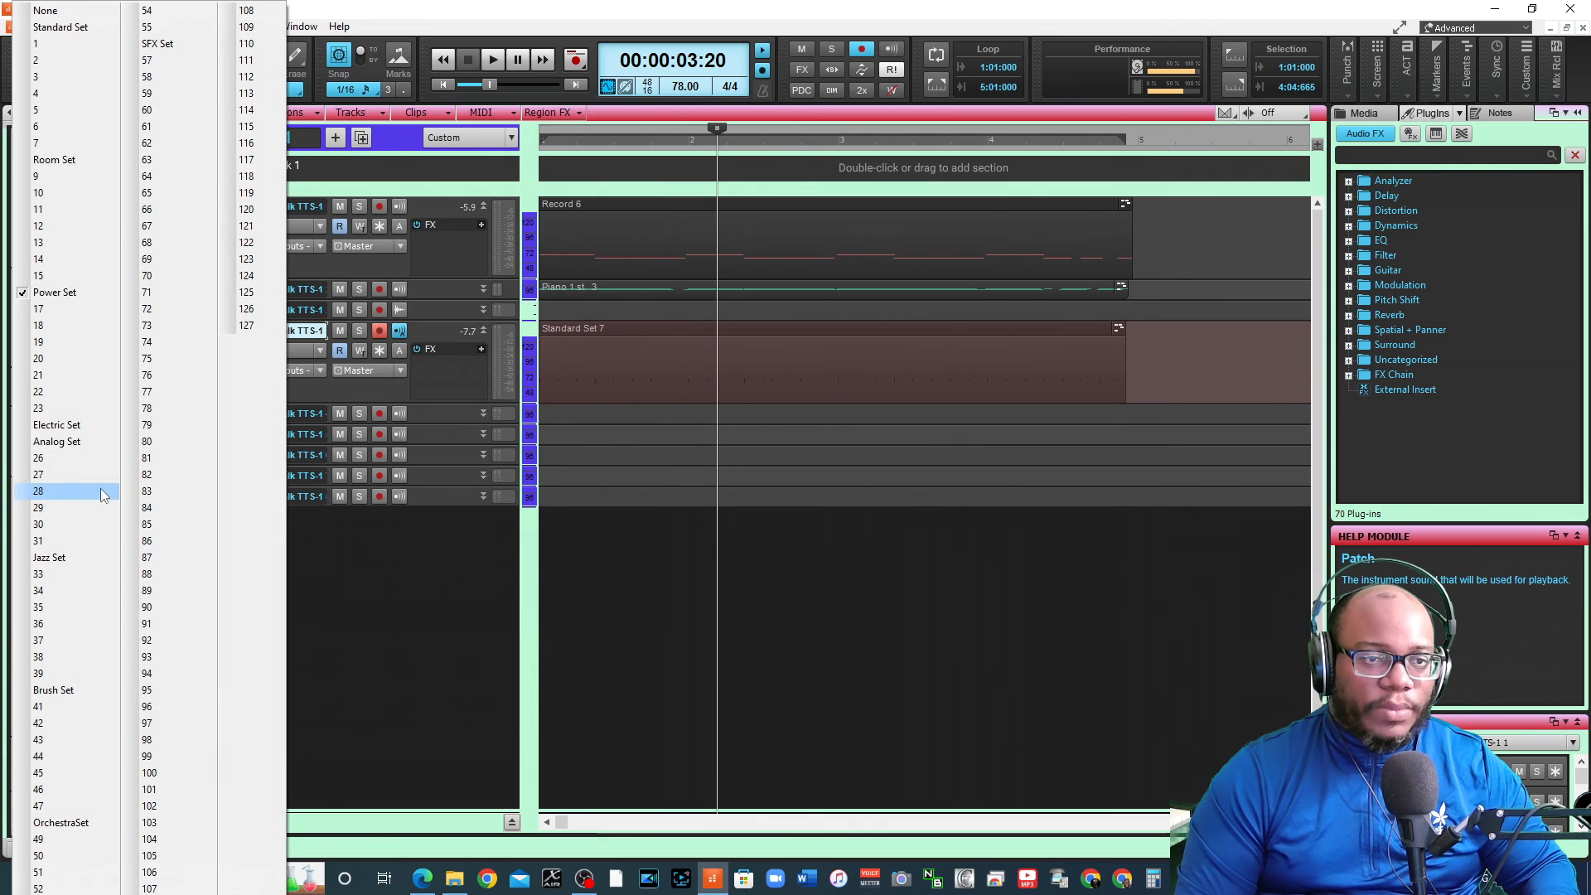
click(51, 558)
click(441, 85)
key(space)
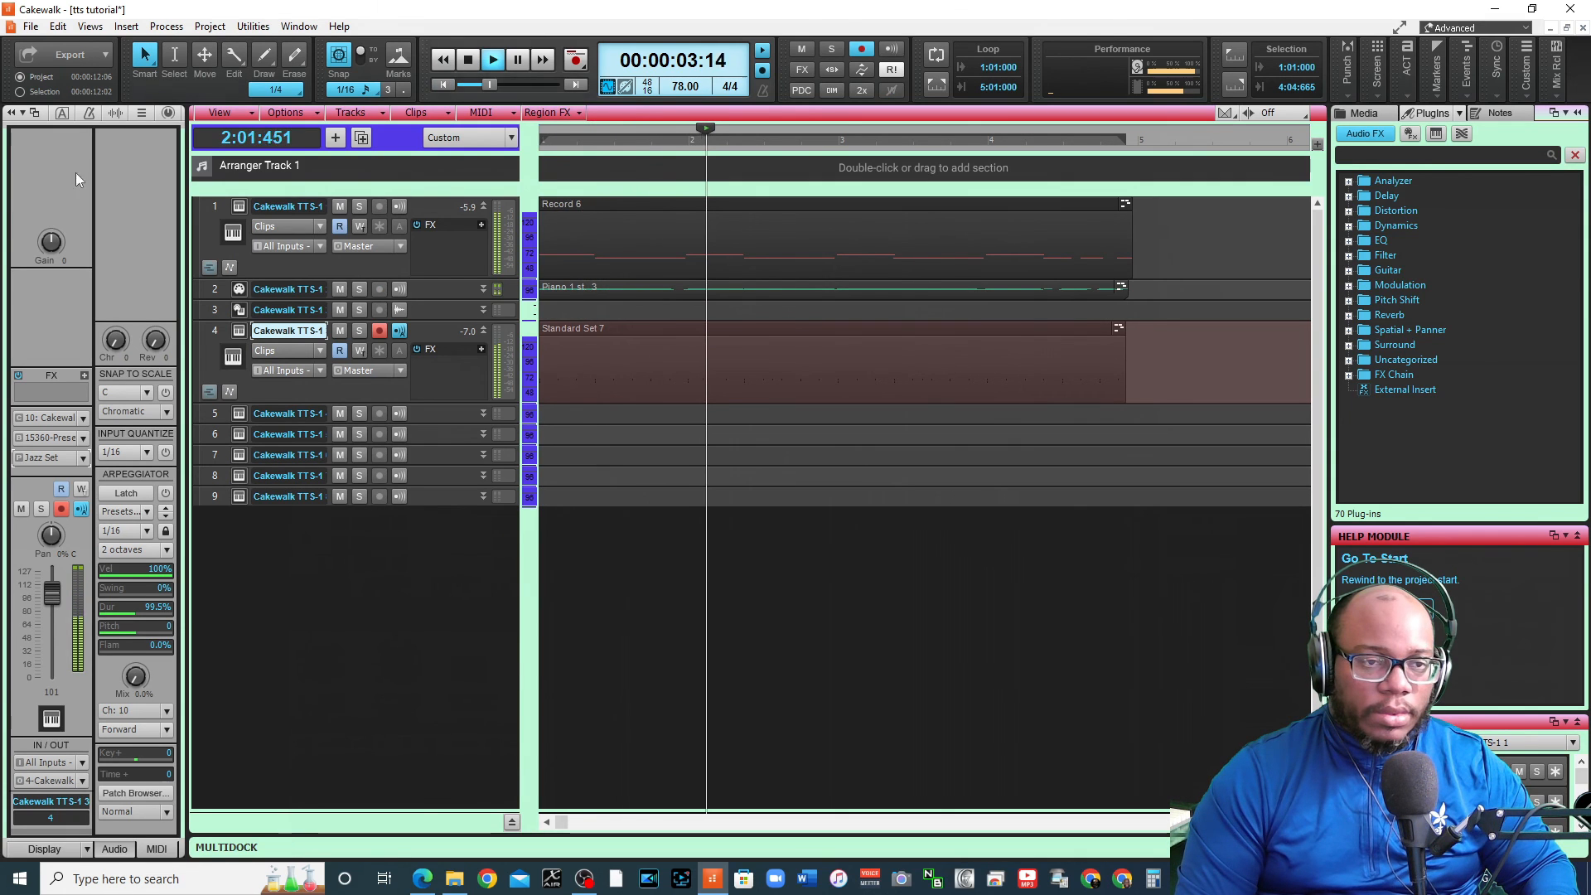
key(space)
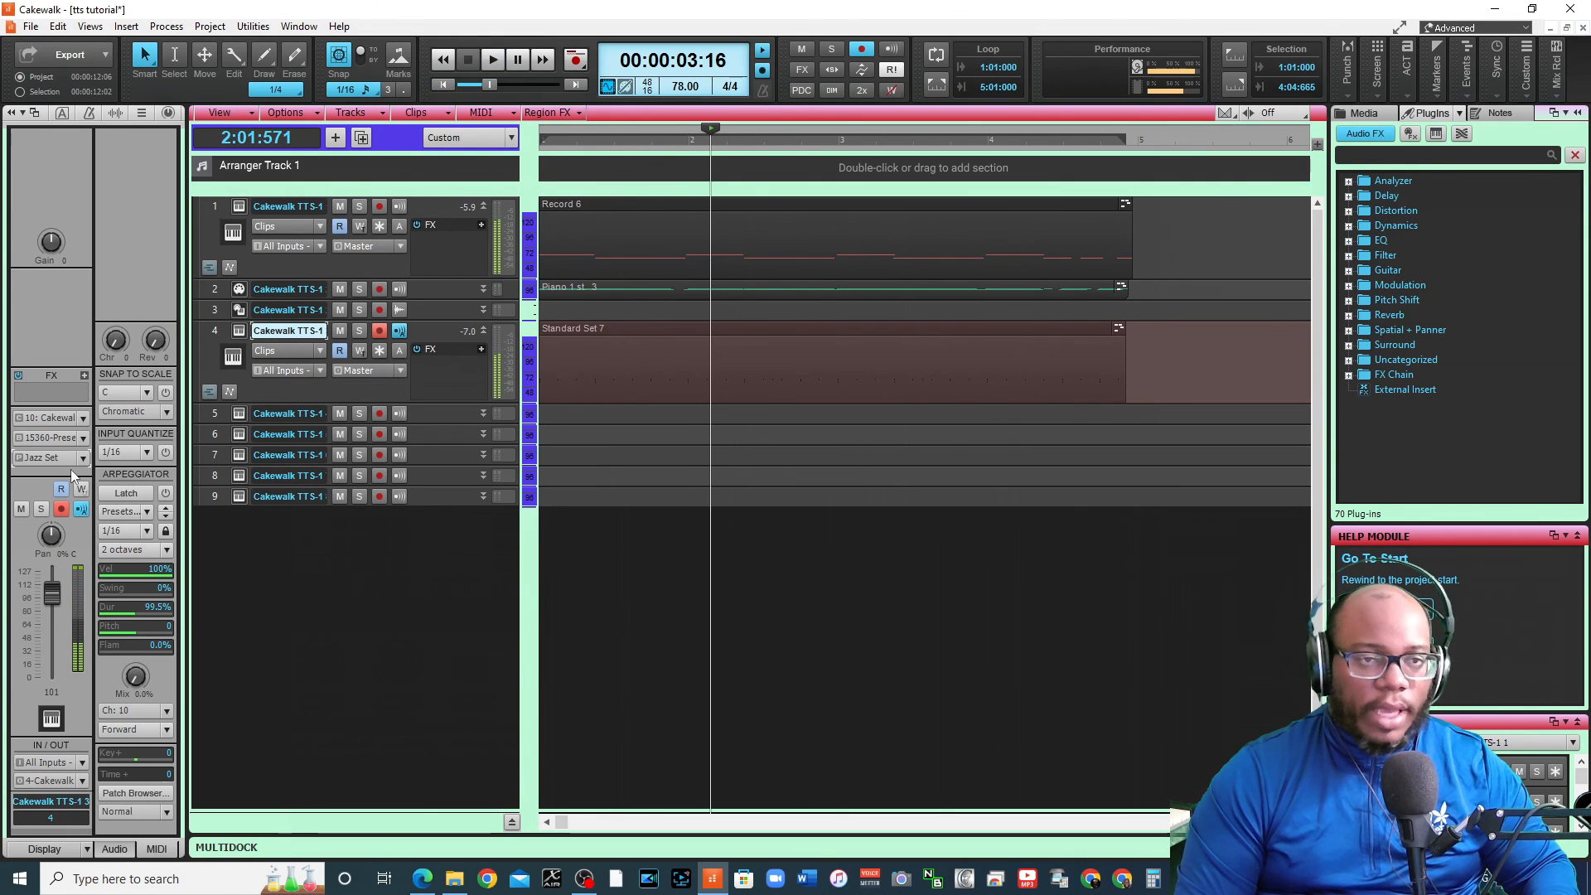
Open the drum clip in a maximized Piano Roll and widen the note name pane to show full drum names
double_click(571, 340)
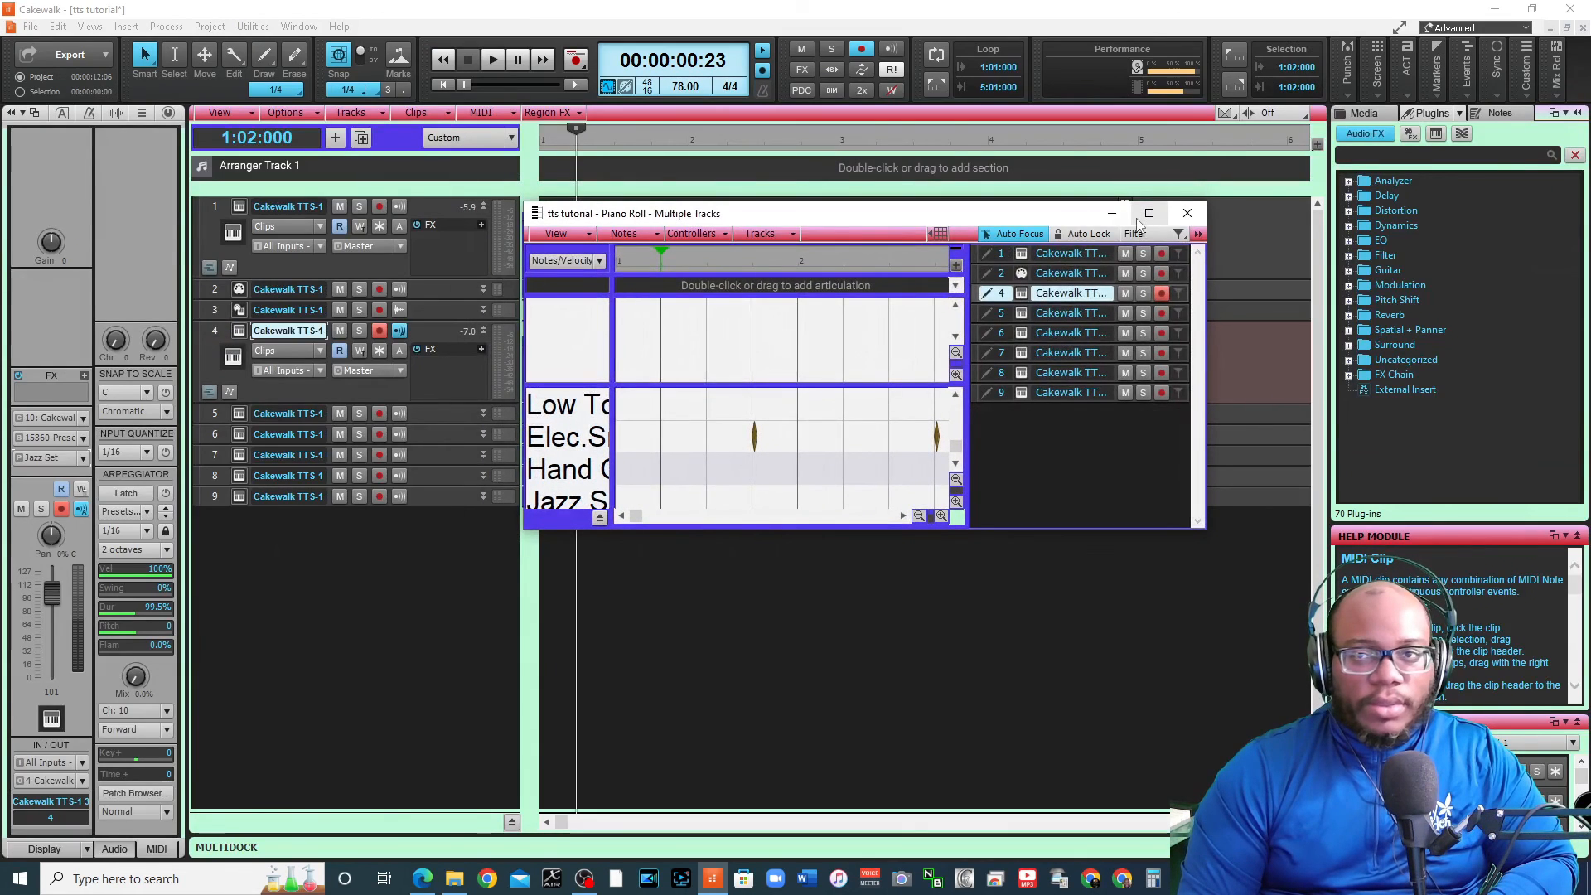
click(1148, 213)
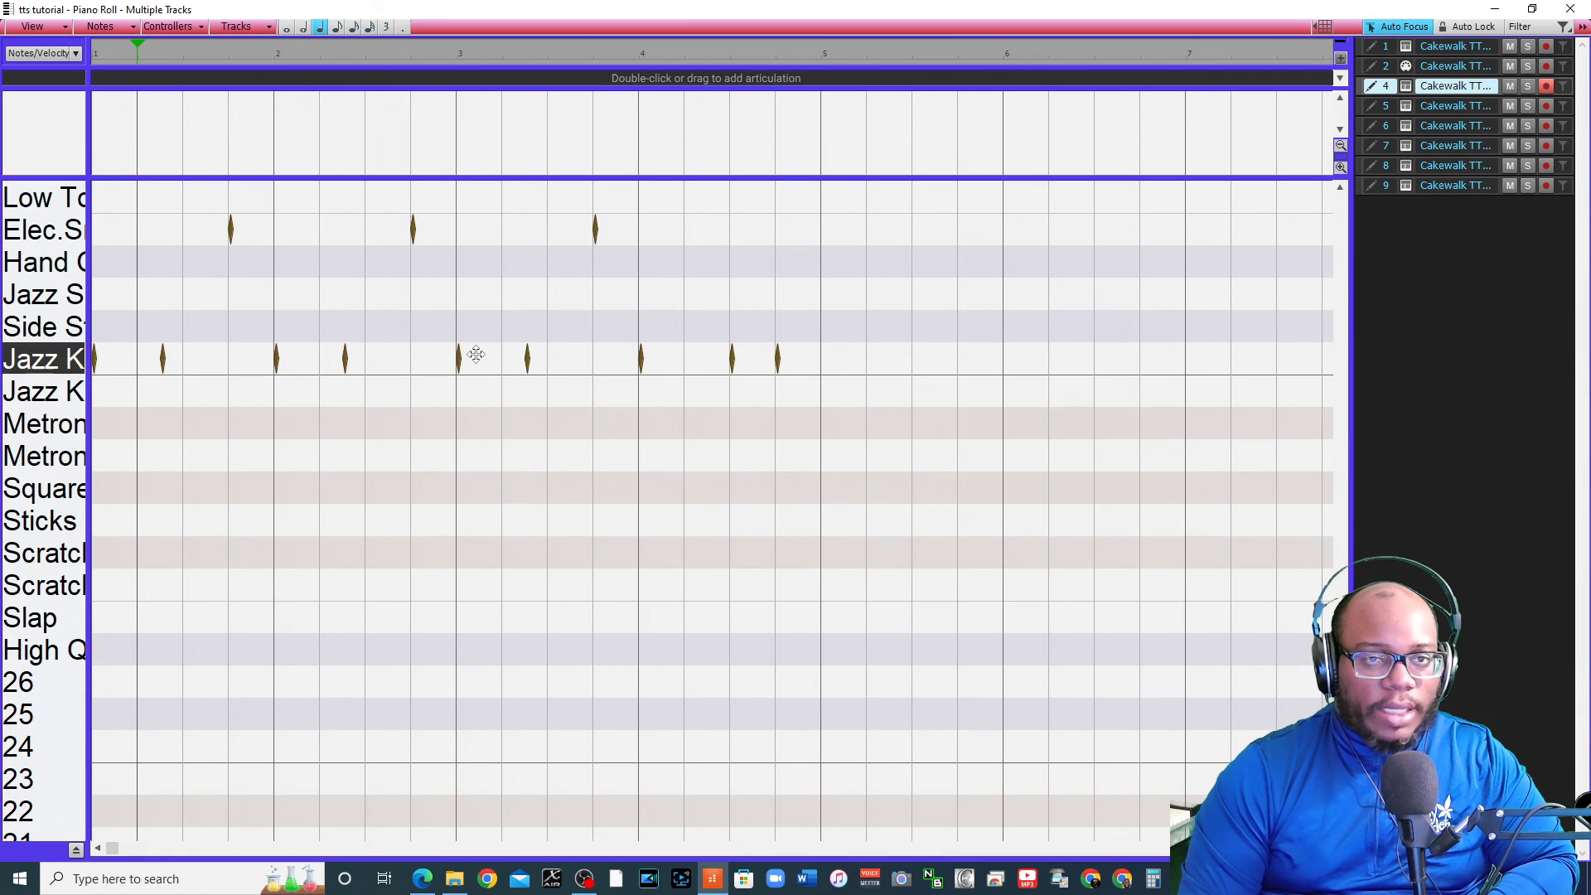
scroll(39, 348, up, 2)
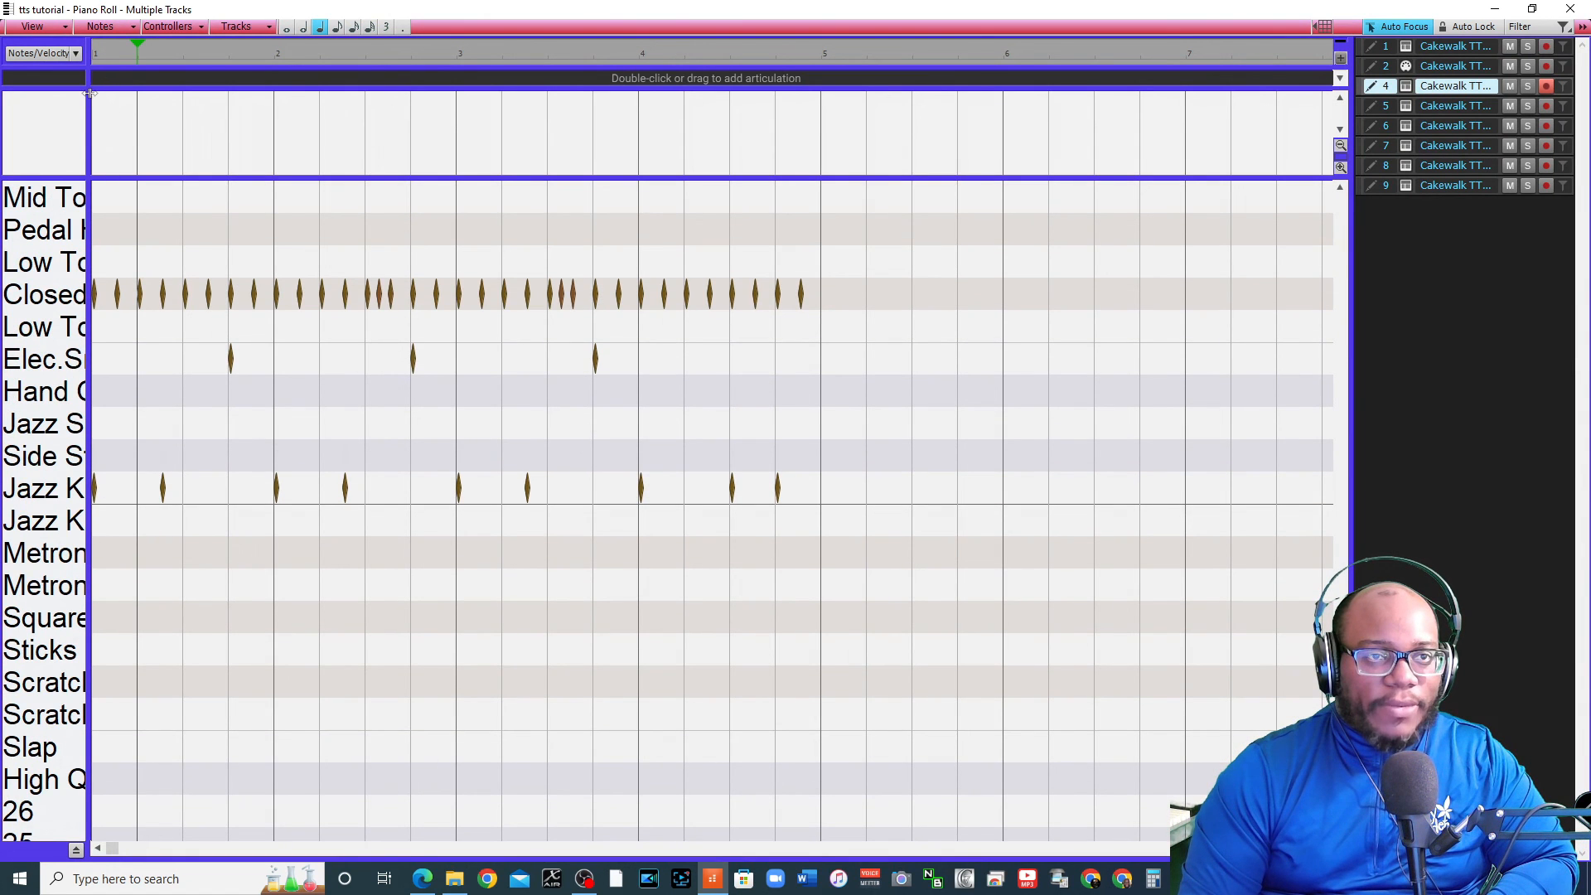
drag(90, 87, 236, 112)
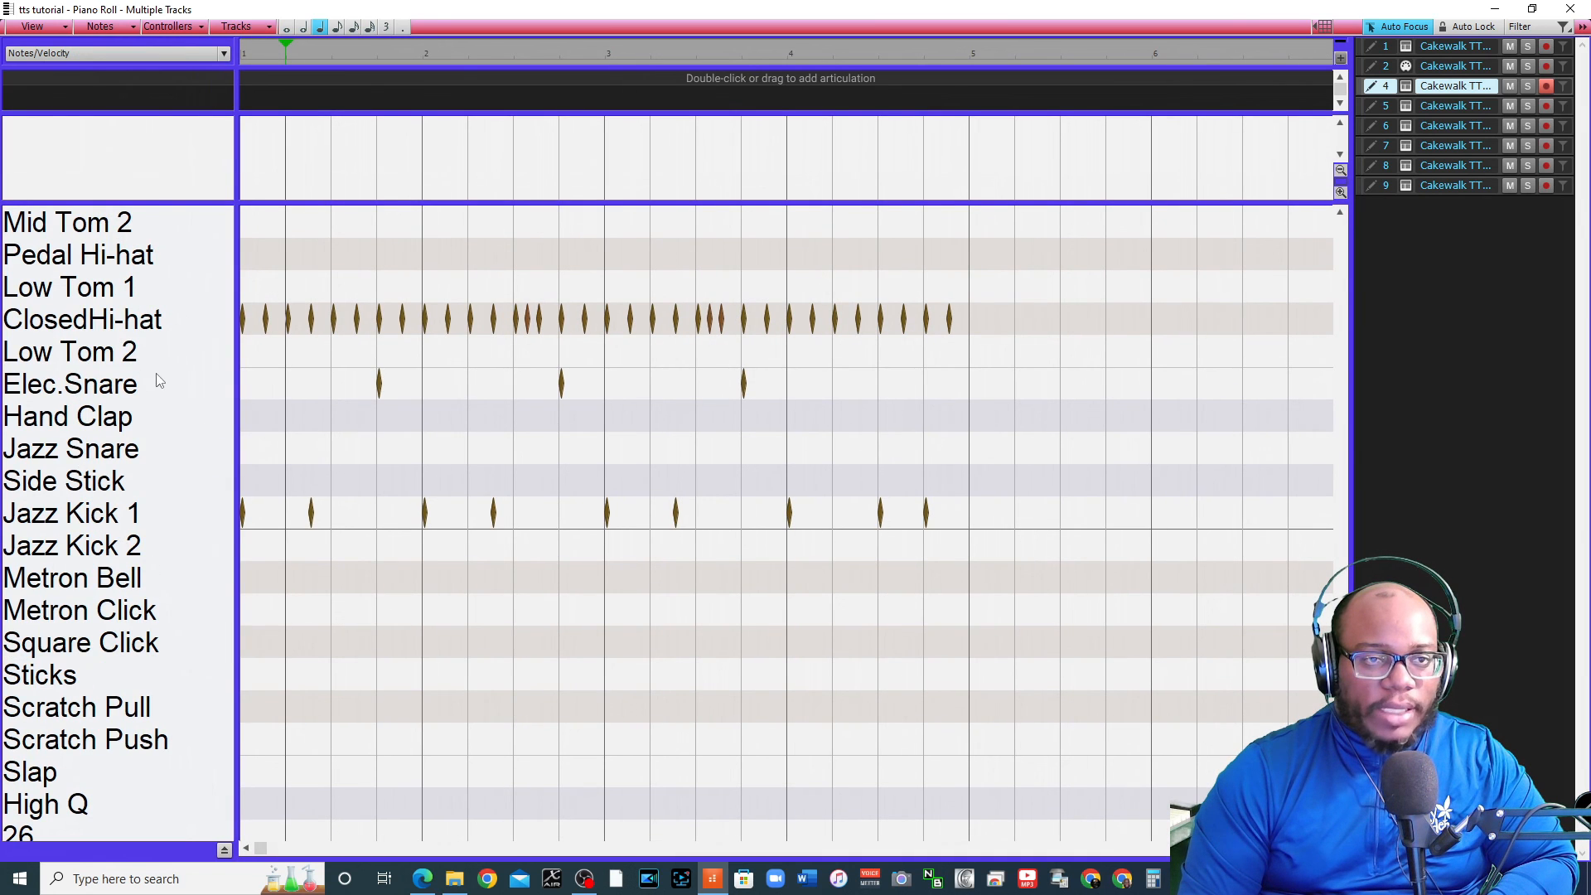
Select all the Elec.Snare notes and move them to the Jazz Snare row
click(90, 396)
mouse_move(90, 394)
mouse_down()
mouse_move(96, 418)
mouse_move(96, 398)
mouse_up()
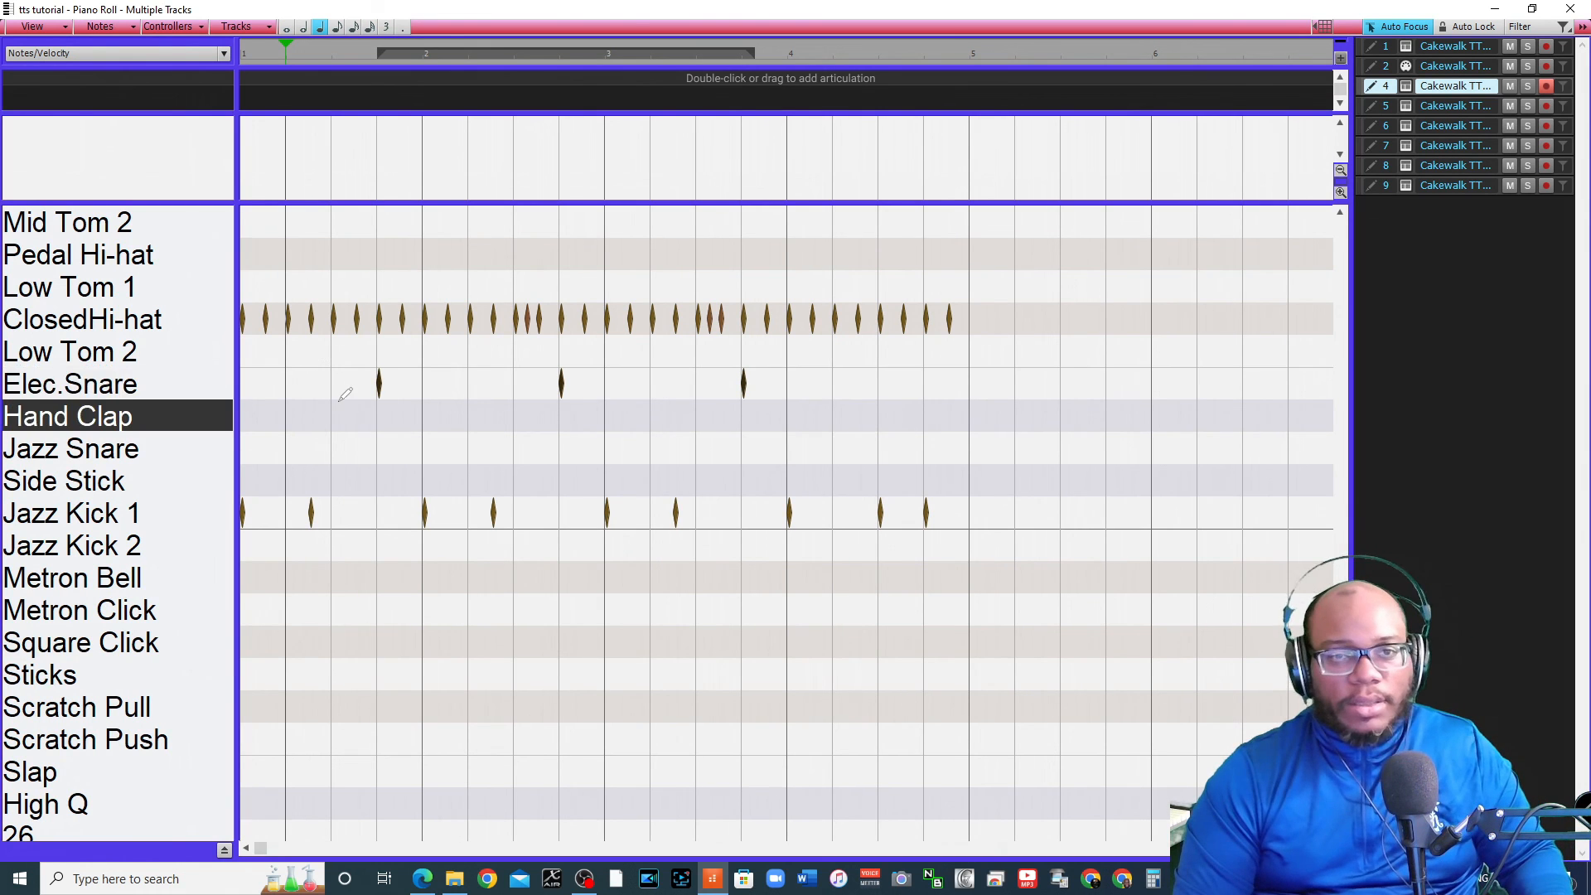
drag(785, 362, 383, 439)
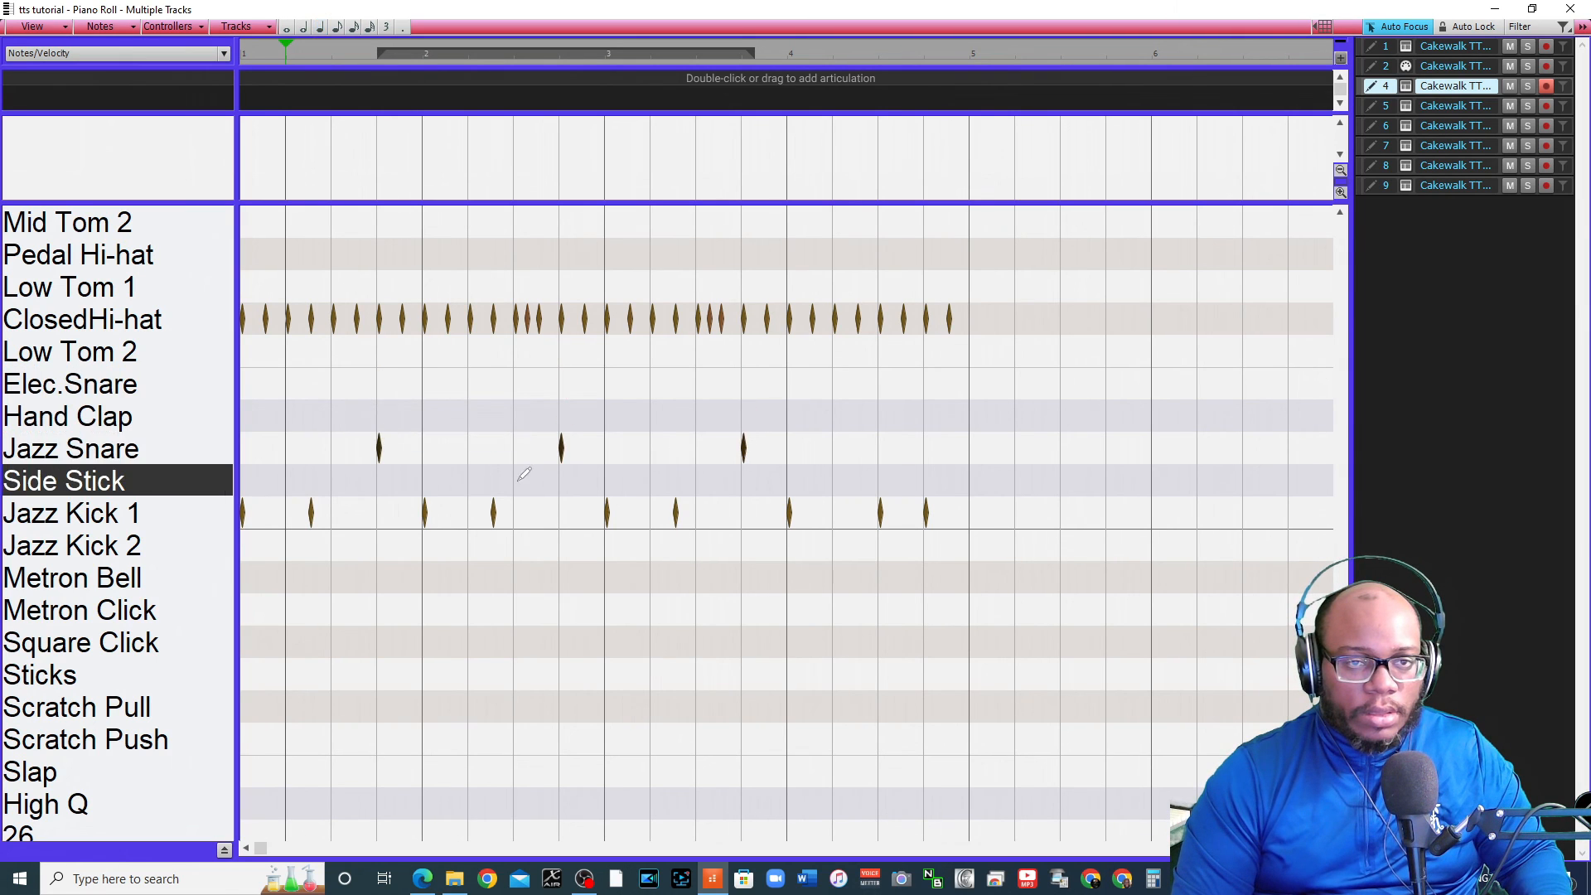
Play the edited drum pattern from the project start and close the Piano Roll
key(space)
key(w)
key(space)
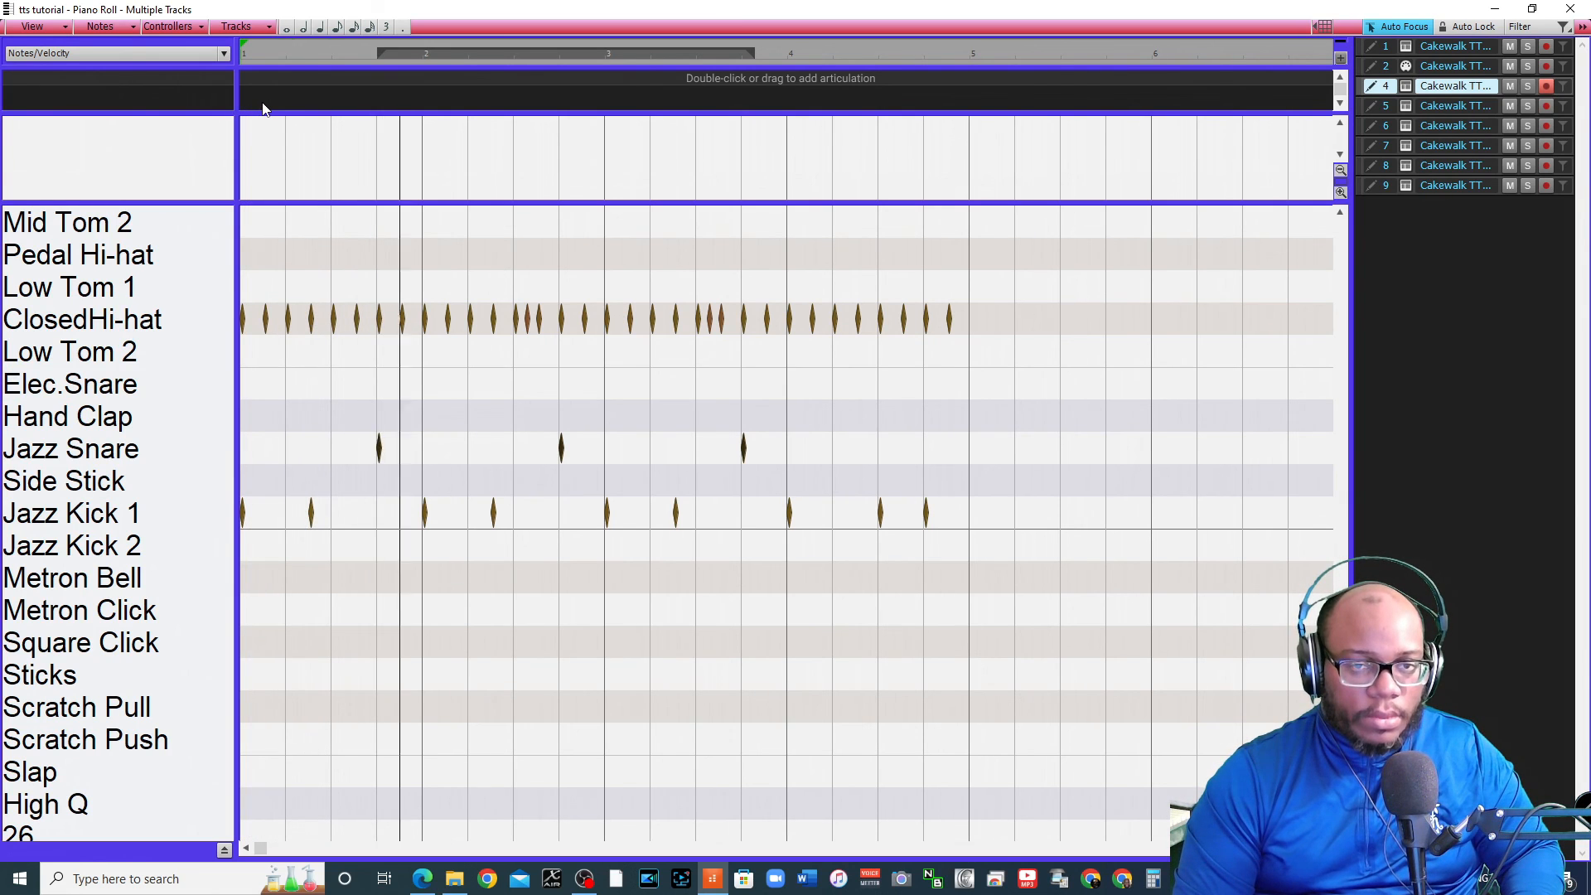
right_click(263, 108)
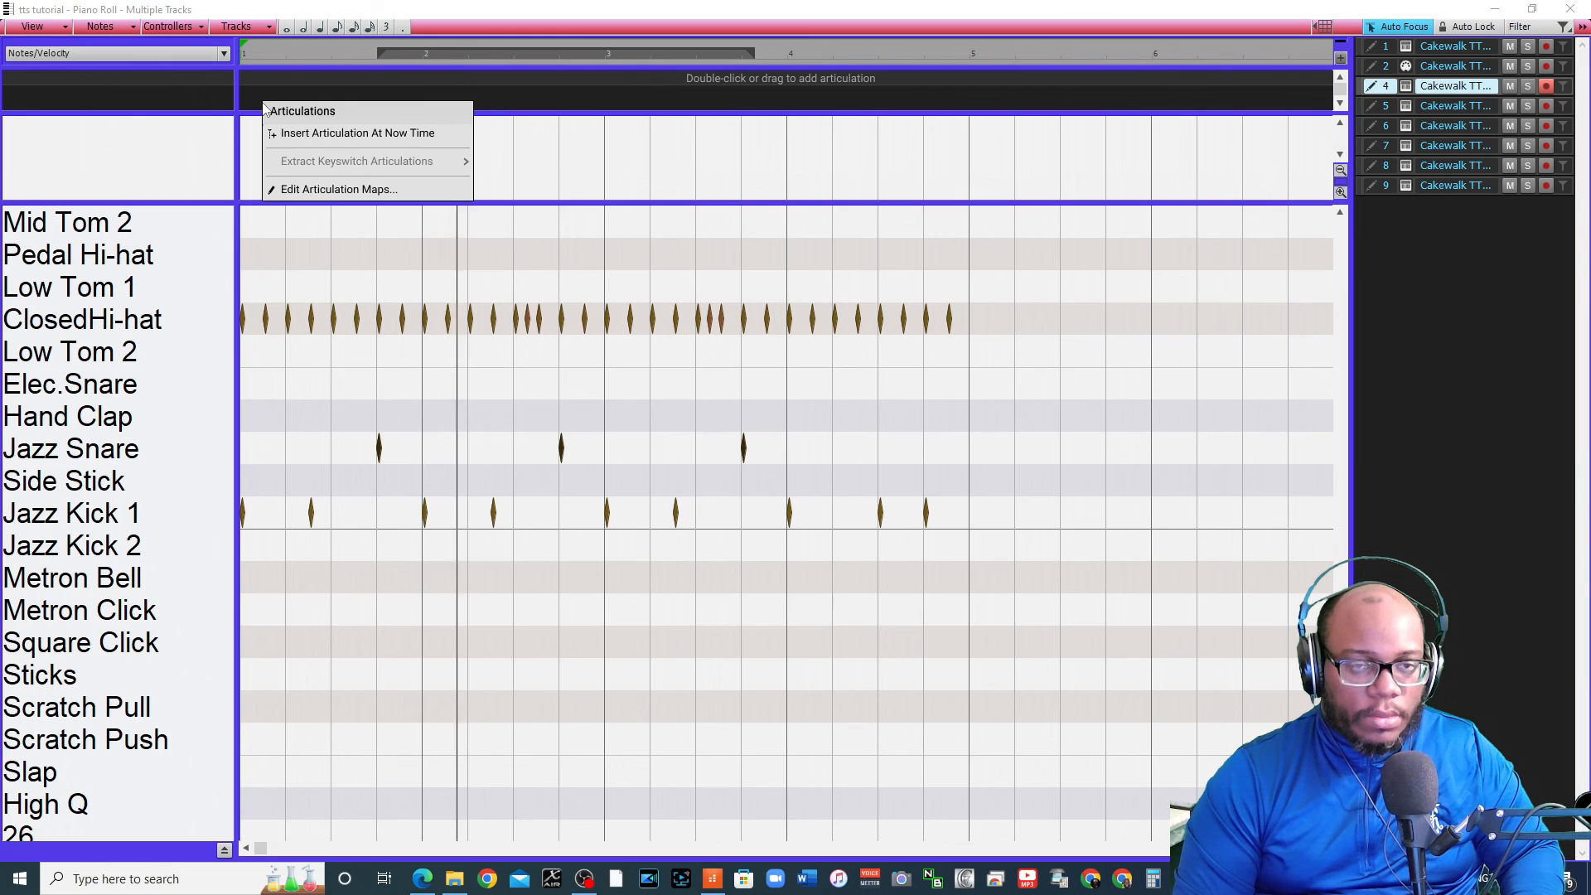
click(913, 35)
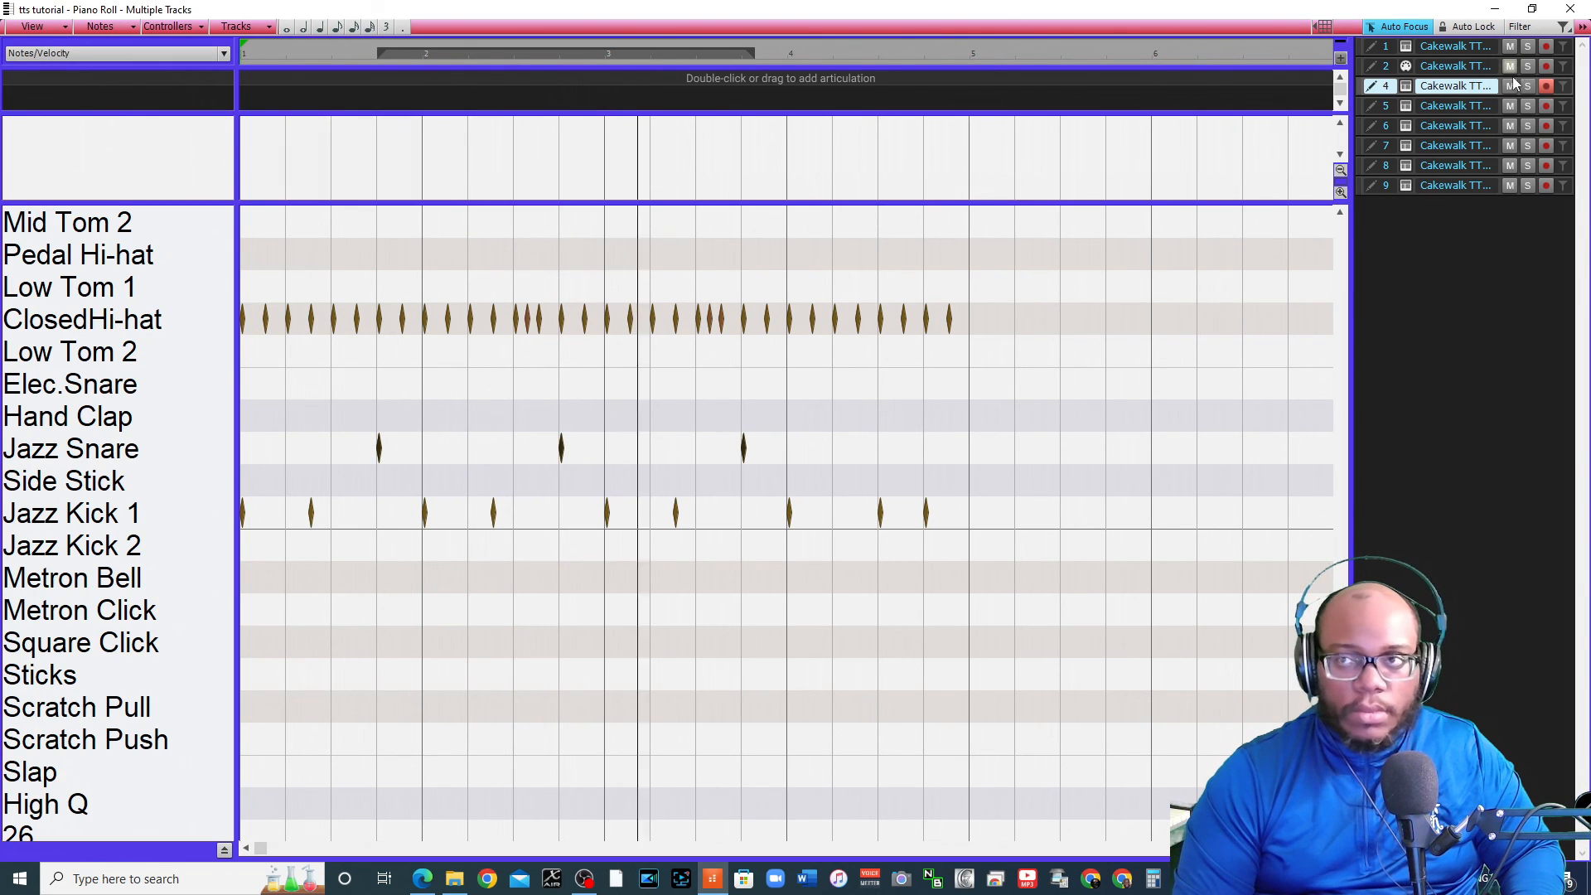
click(1567, 9)
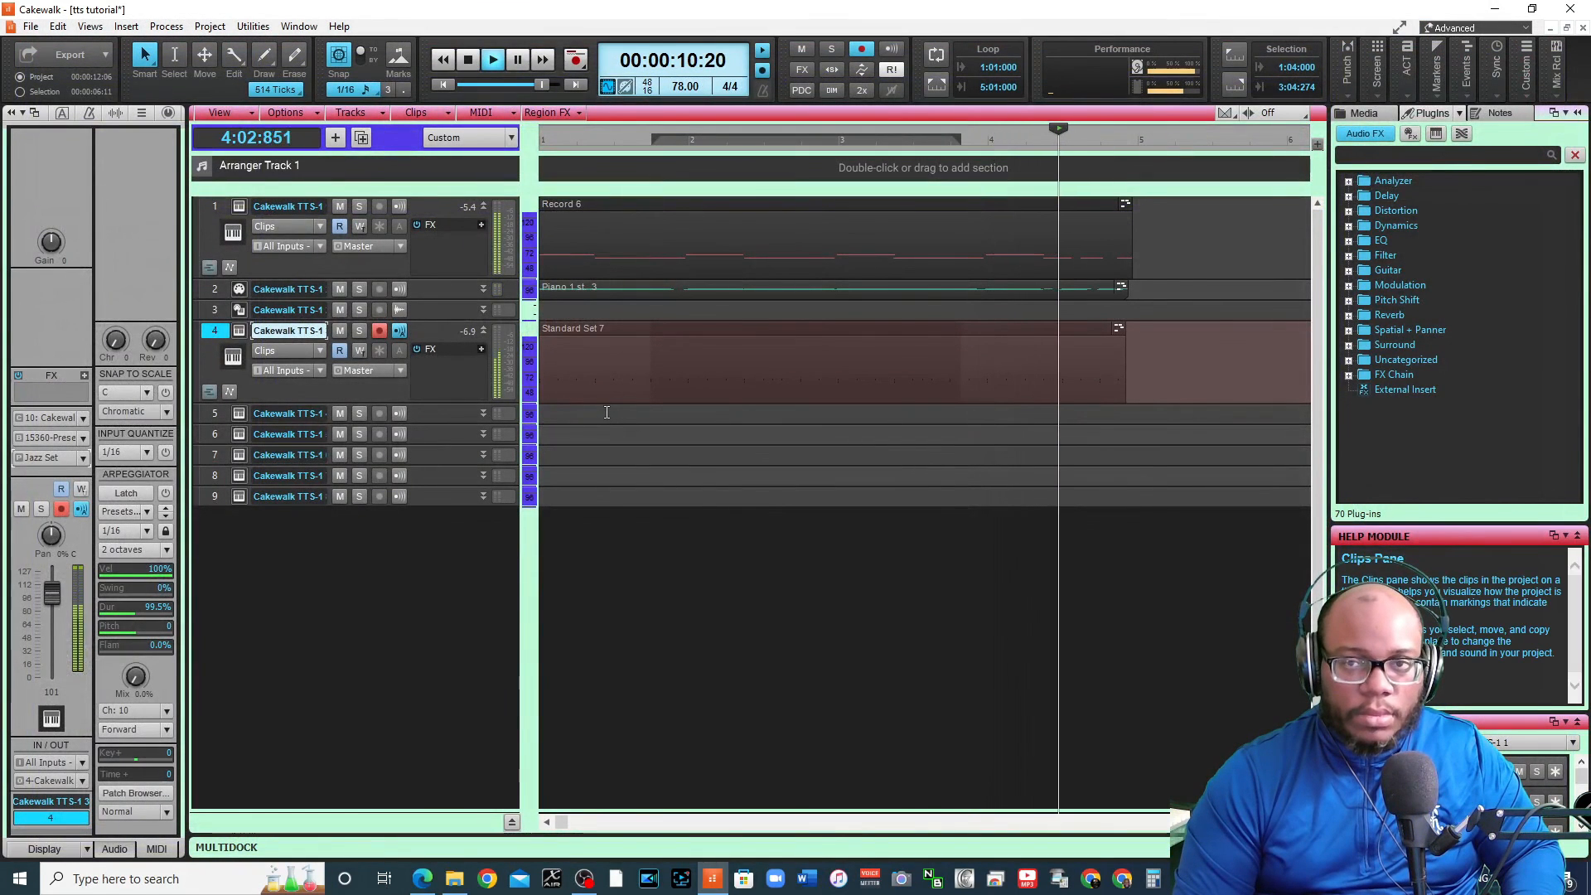